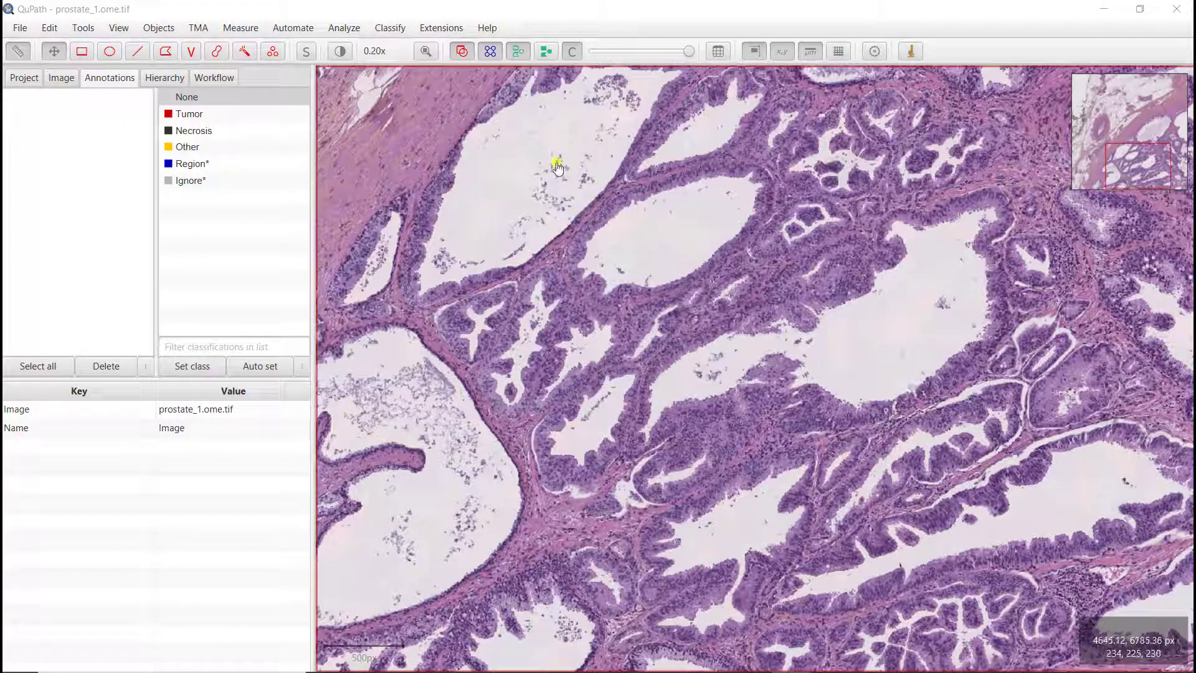
# Step: Fit the slide image to the viewer and adjust the zoom level
pyautogui.click(426, 51)
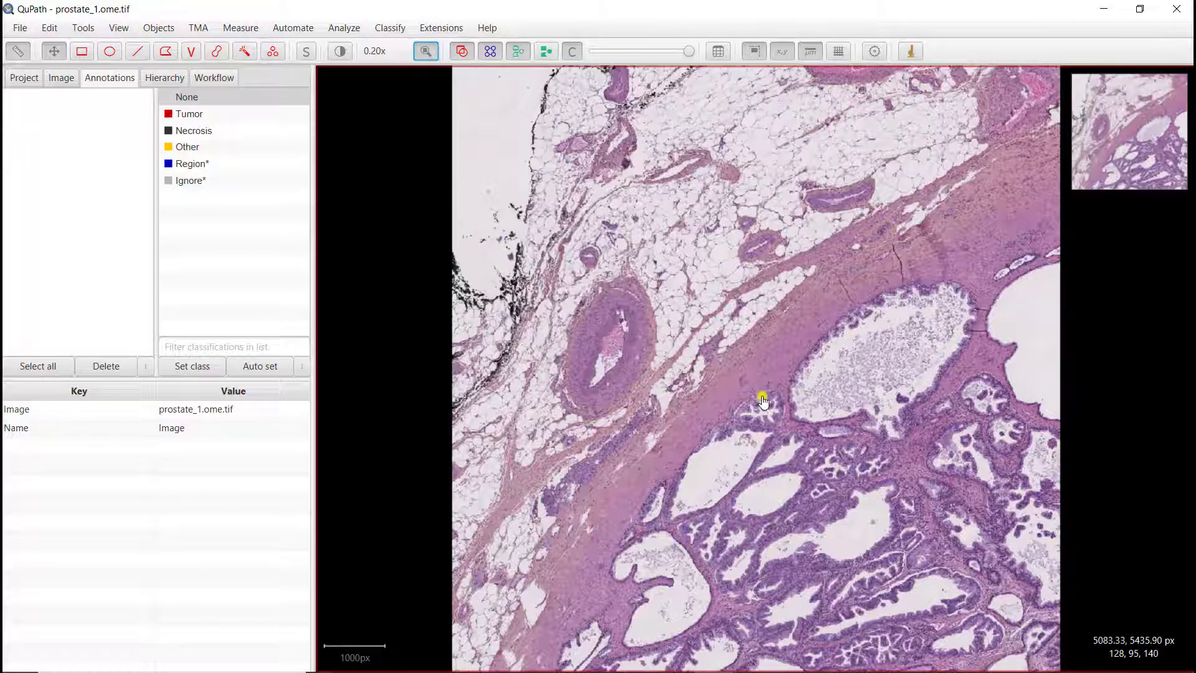
pyautogui.click(758, 376)
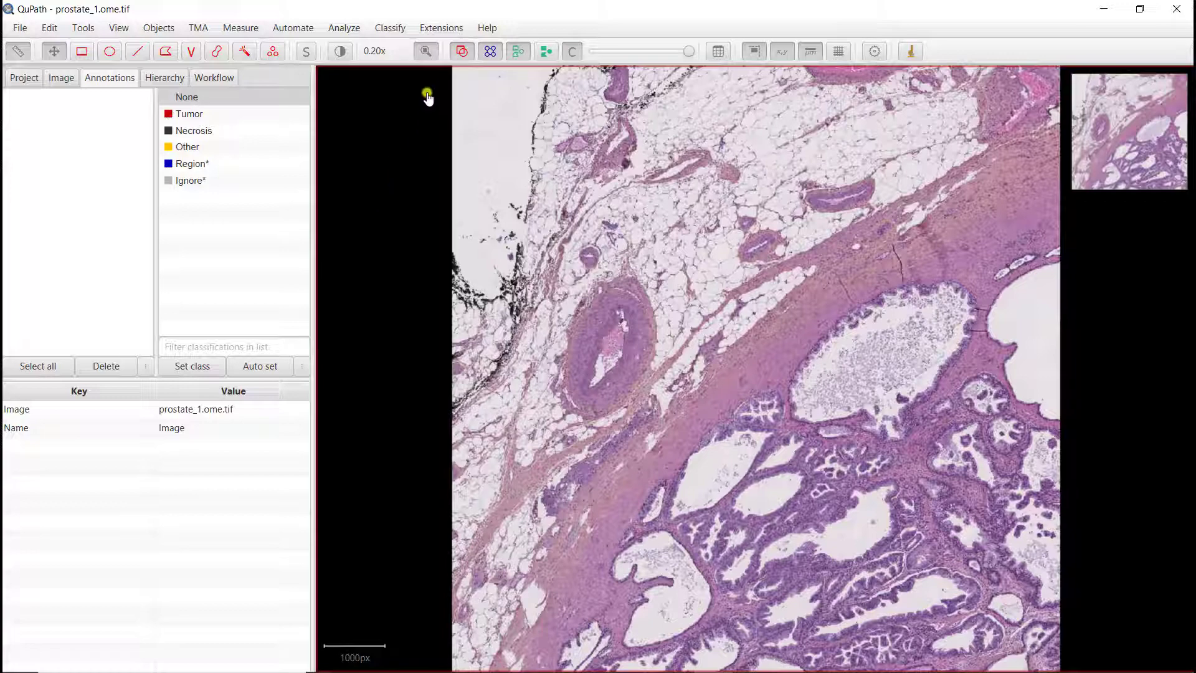
pyautogui.click(426, 51)
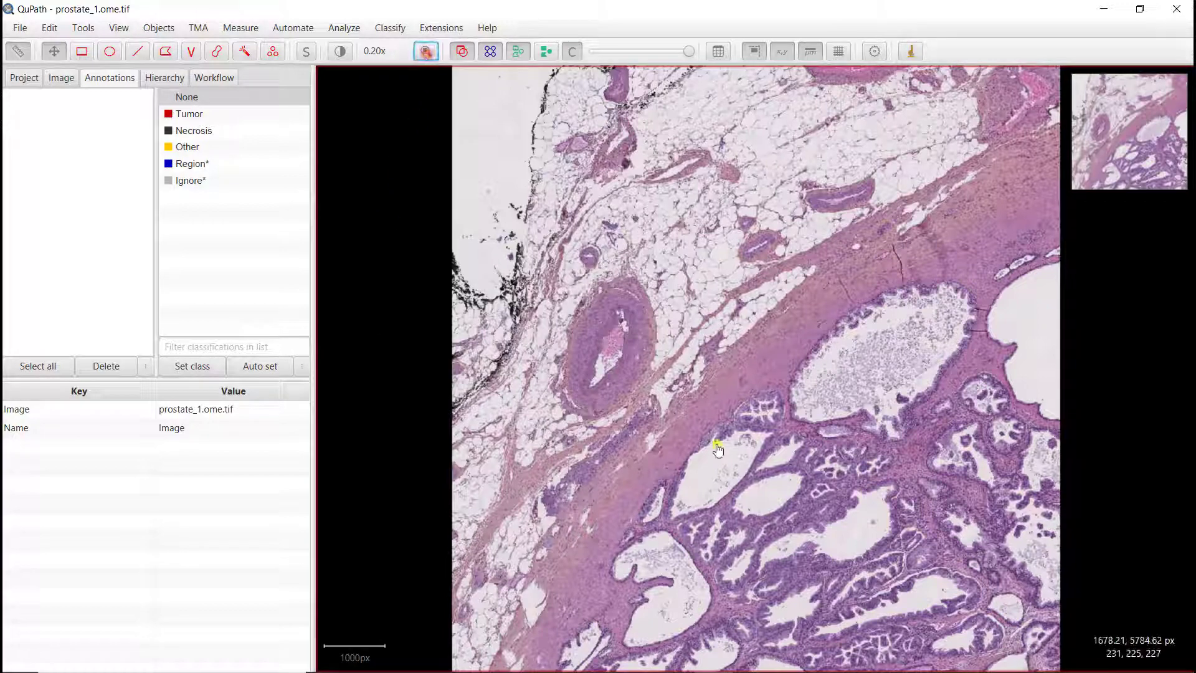
pyautogui.scroll(3, 753, 411)
pyautogui.scroll(-3, 755, 409)
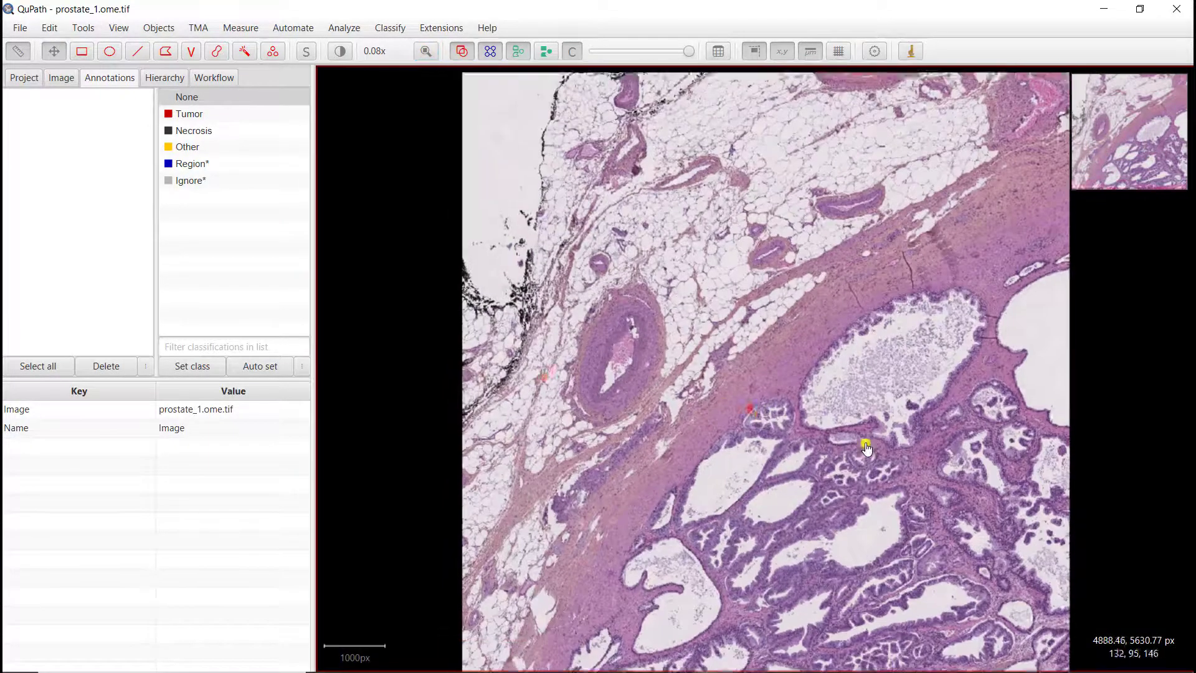
pyautogui.scroll(-1, 747, 405)
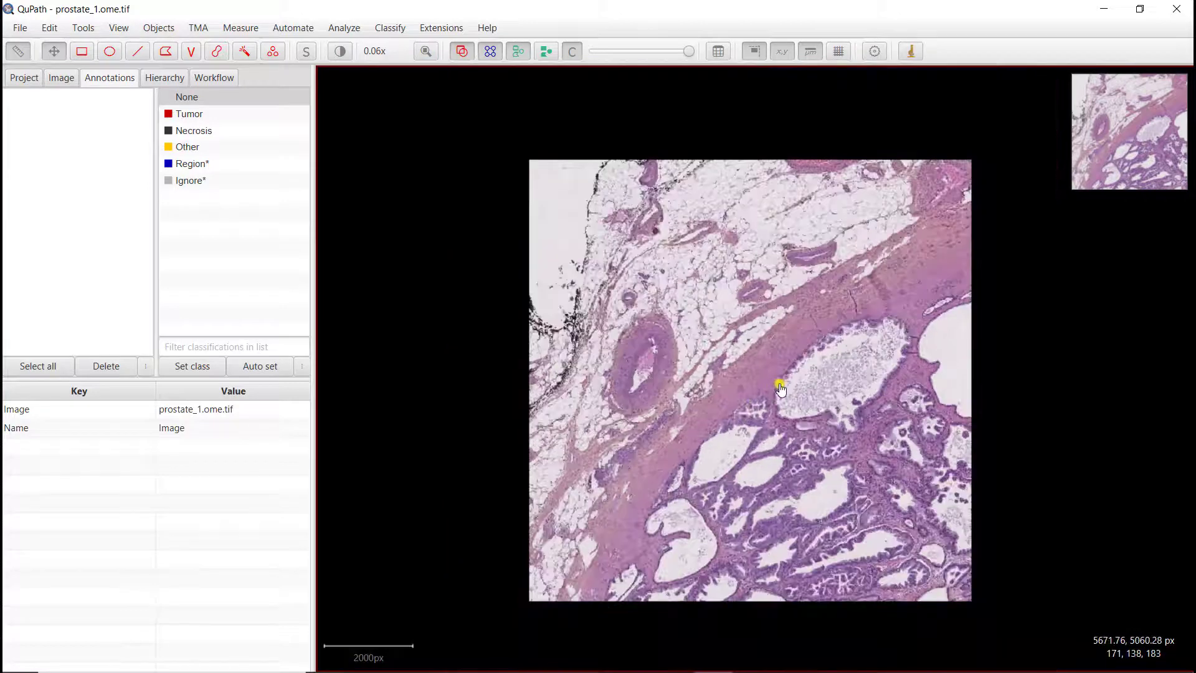
pyautogui.scroll(1, 780, 389)
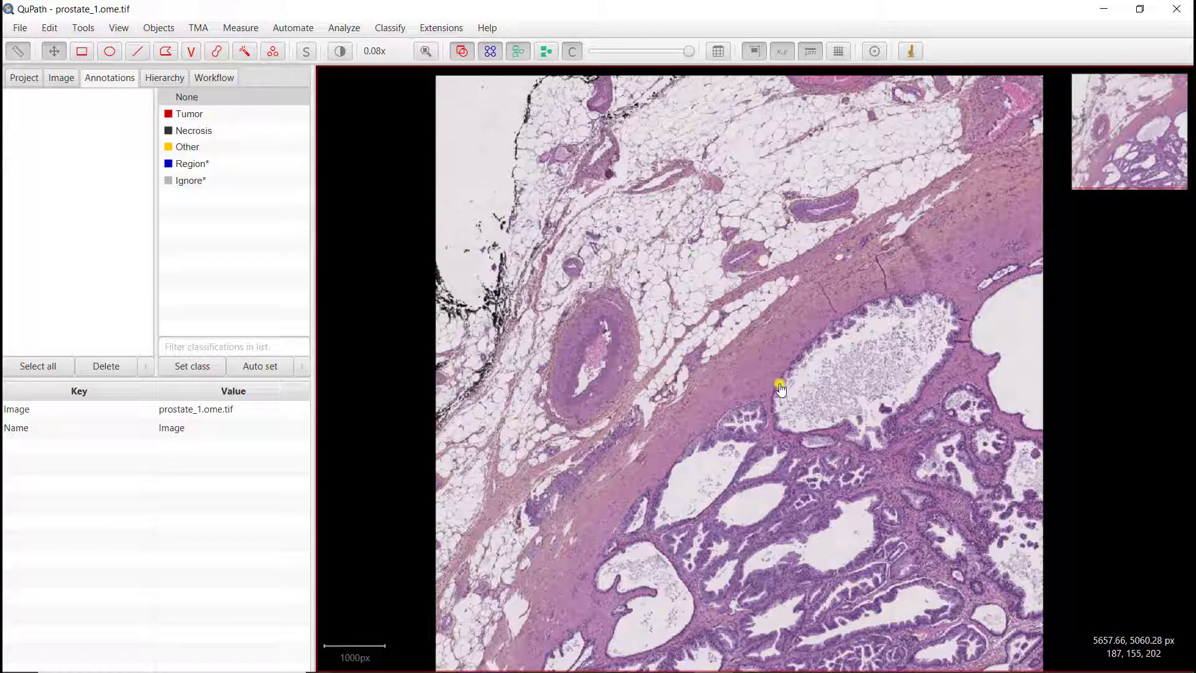
# Step: Review the images in the project list, then return to the annotations list
pyautogui.click(22, 76)
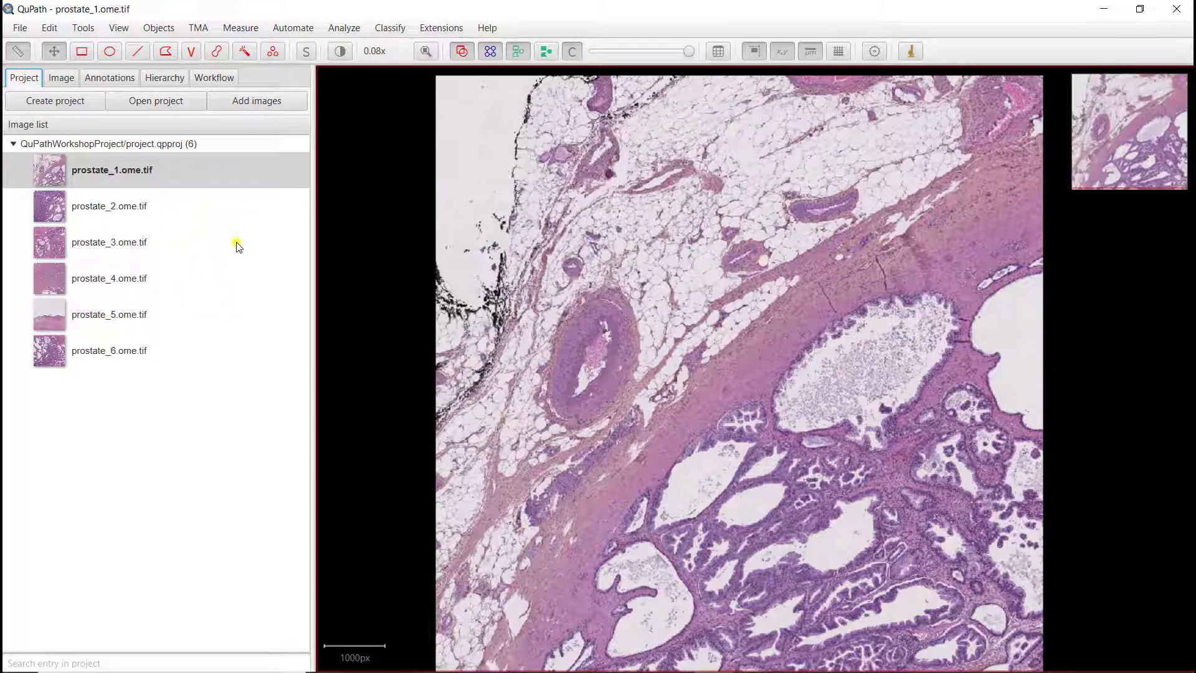
pyautogui.moveTo(236, 239)
pyautogui.click(114, 80)
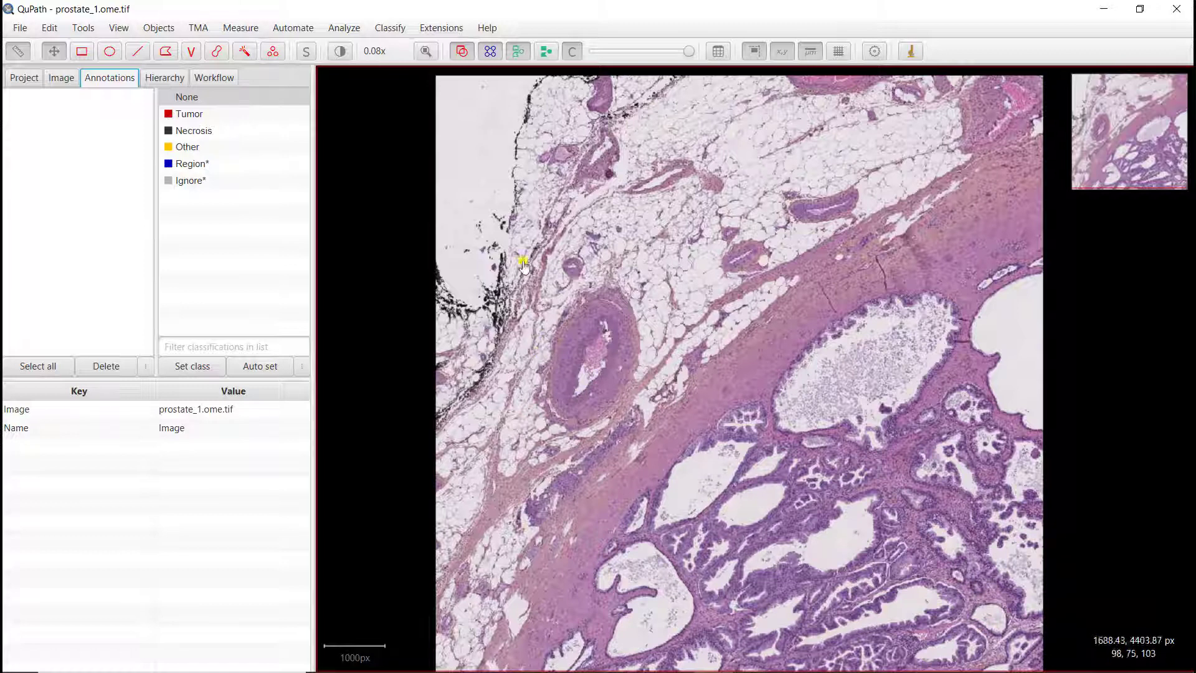
# Step: Draw a rectangular annotation covering the vessel and neighbouring tumour glands in the middle of the slide
pyautogui.click(81, 52)
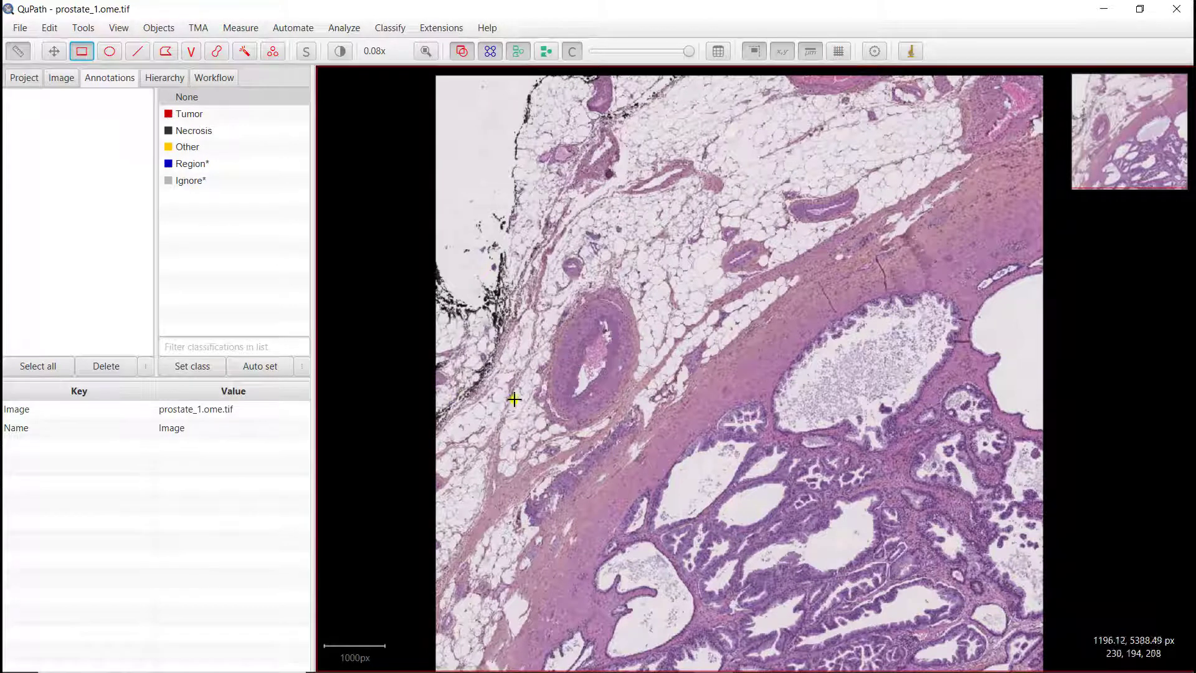
pyautogui.moveTo(527, 369)
pyautogui.mouseDown()
pyautogui.moveTo(640, 475)
pyautogui.moveTo(764, 557)
pyautogui.mouseUp()
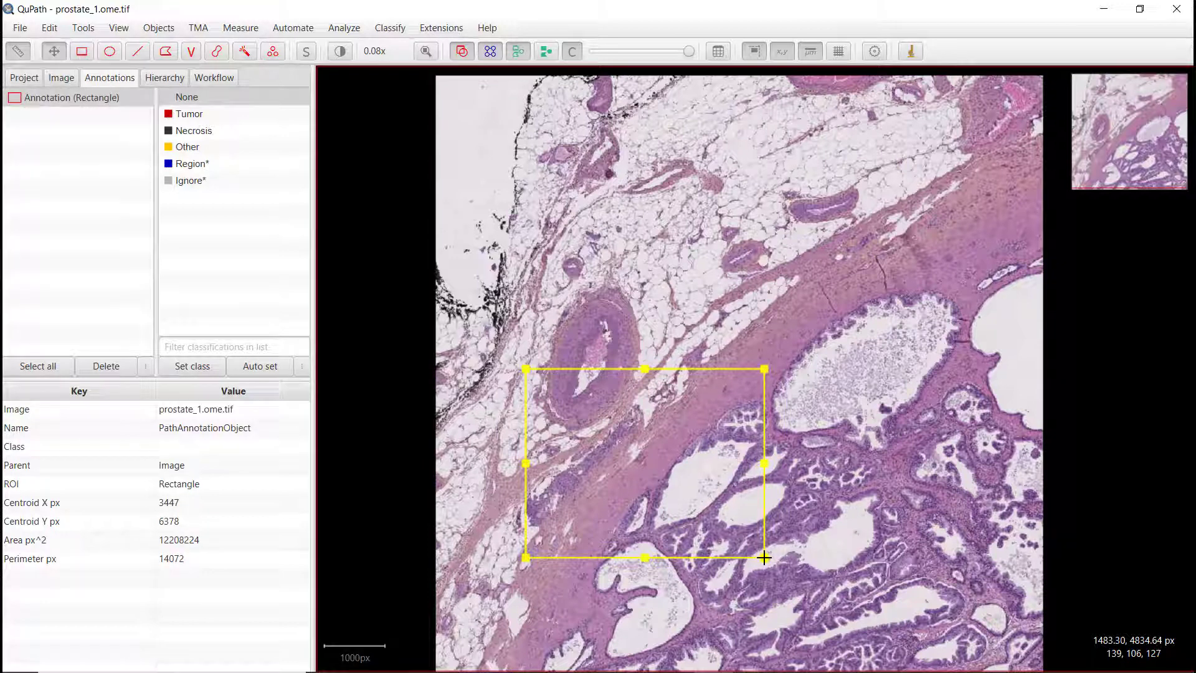
pyautogui.click(575, 296)
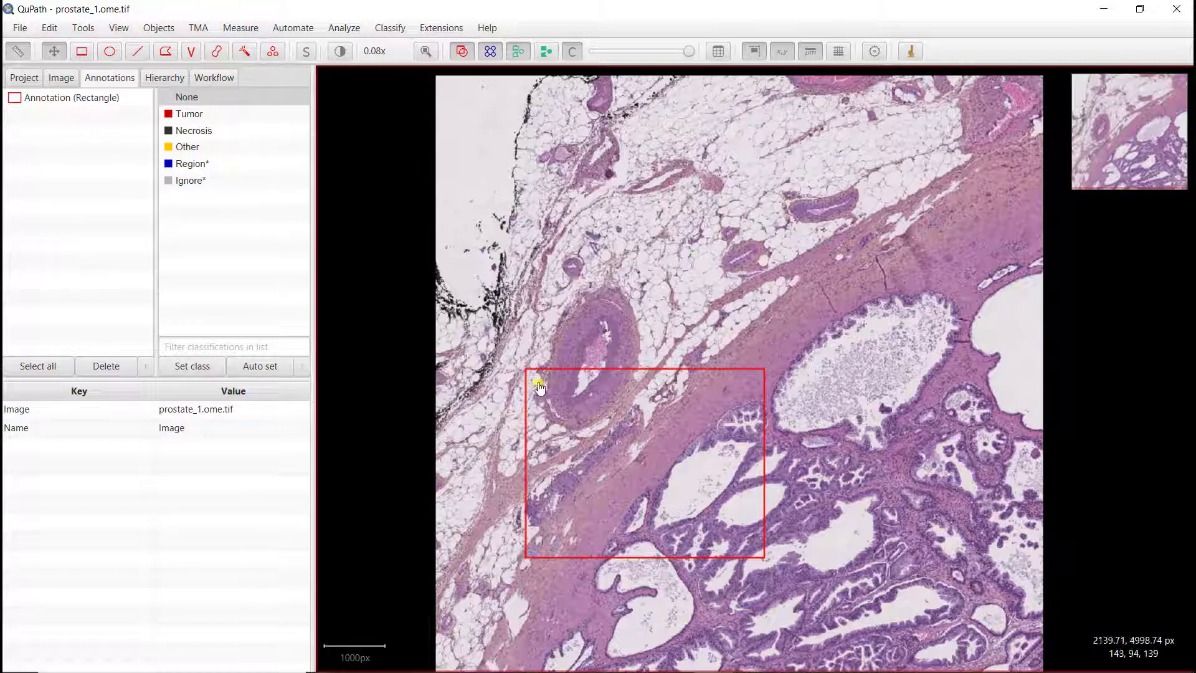
# Step: Assign the Region* class to the rectangle annotation
pyautogui.click(185, 165)
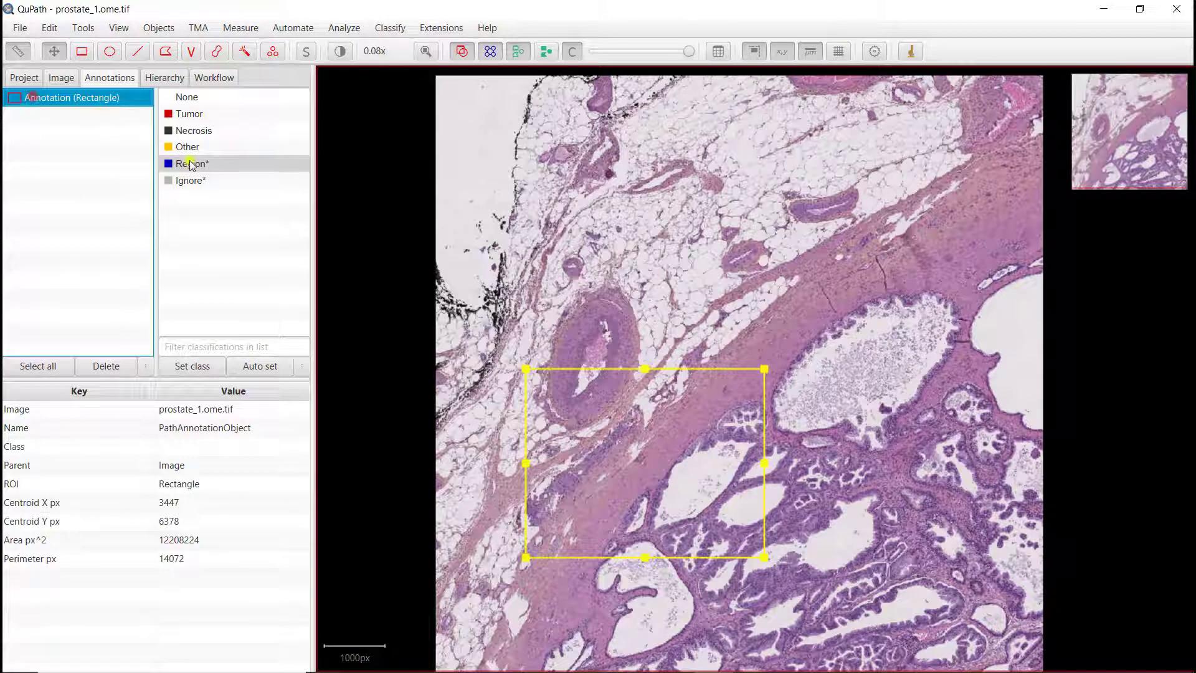
pyautogui.click(188, 364)
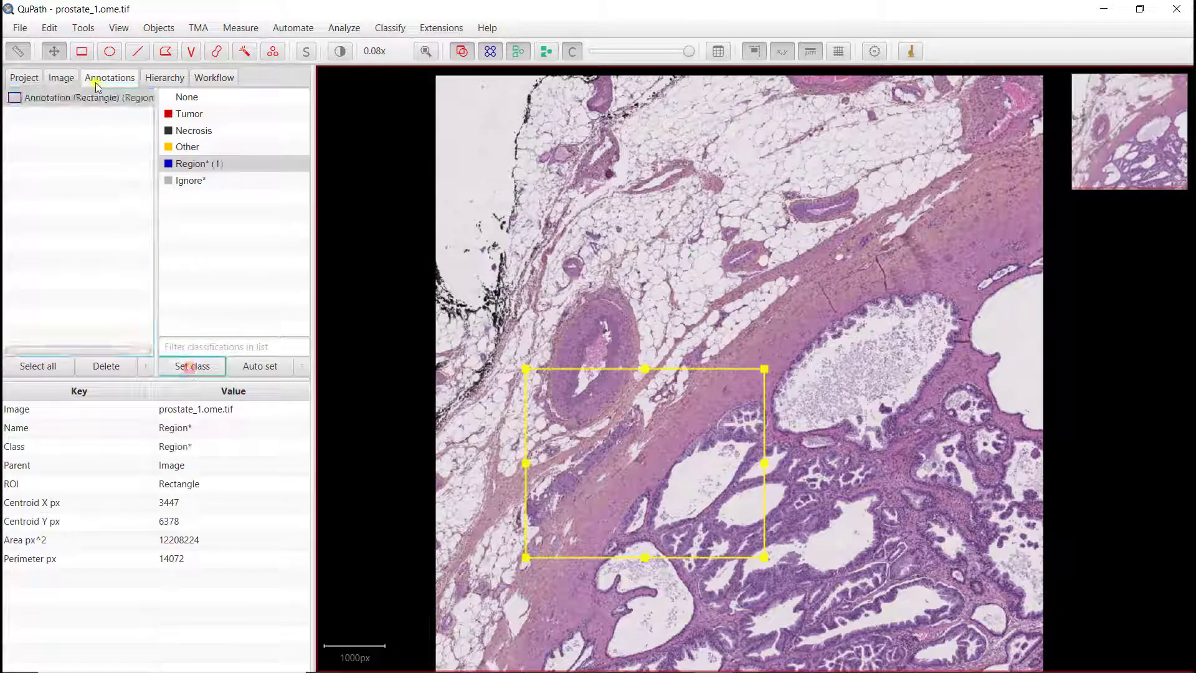
pyautogui.moveTo(156, 147); pyautogui.dragTo(183, 147)
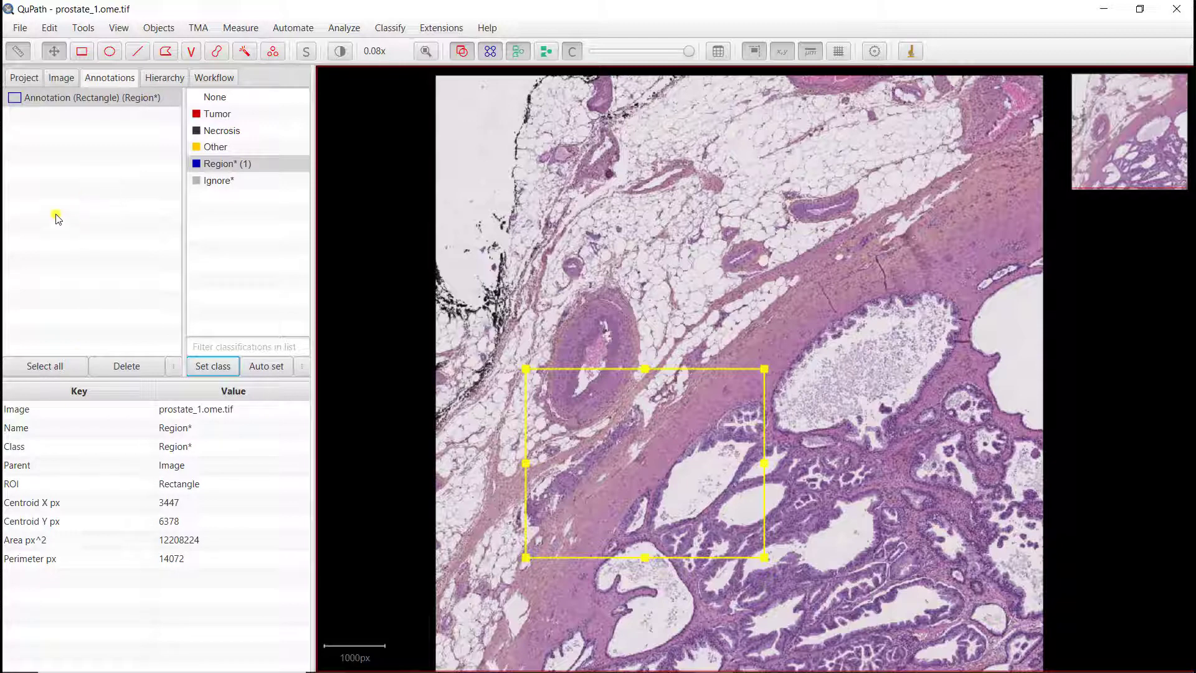
pyautogui.click(576, 300)
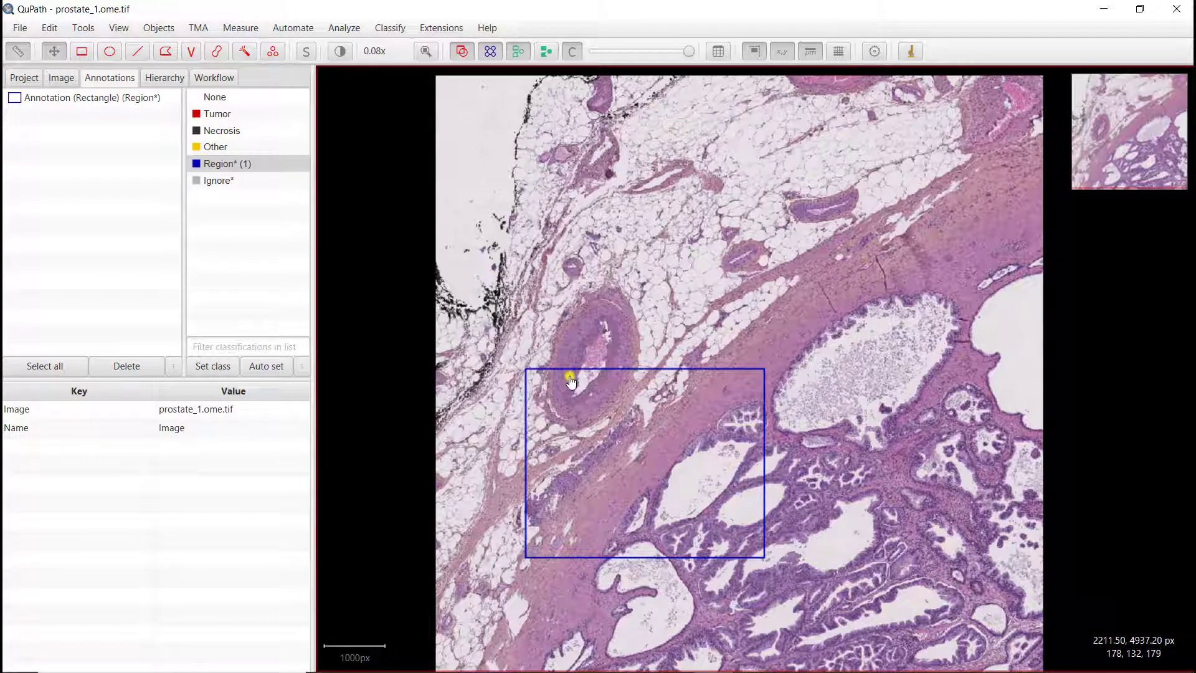
# Step: Save the data for prostate_1.ome.tif
pyautogui.scroll(-2, 571, 381)
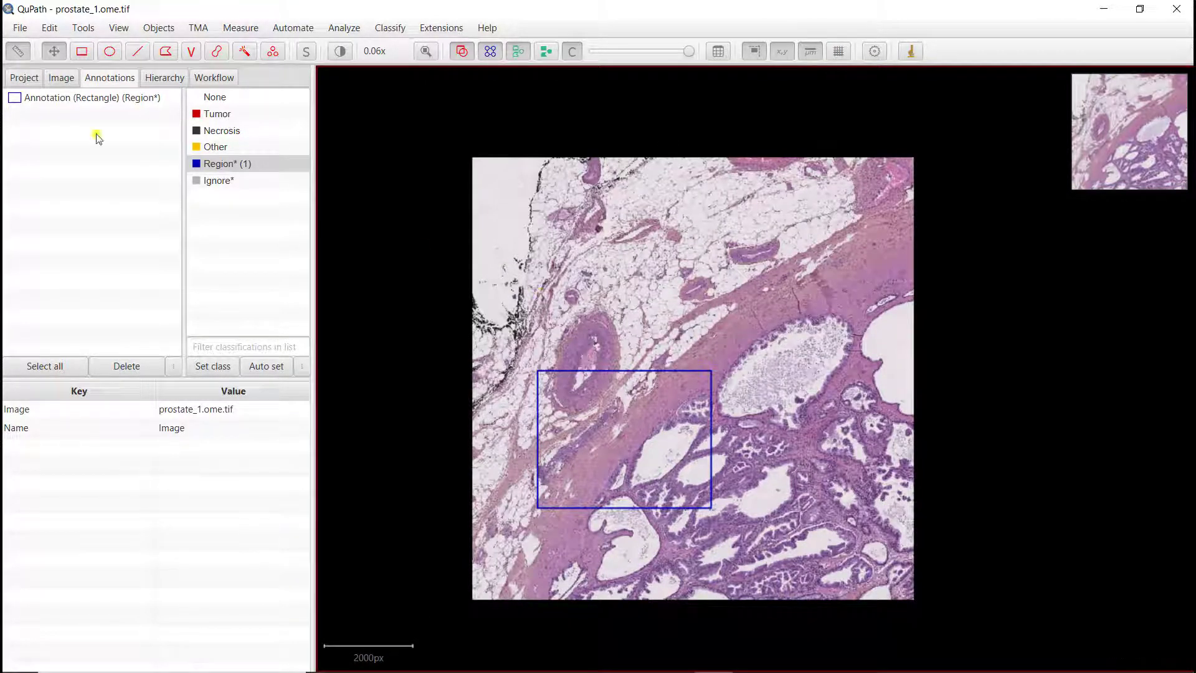
pyautogui.click(28, 79)
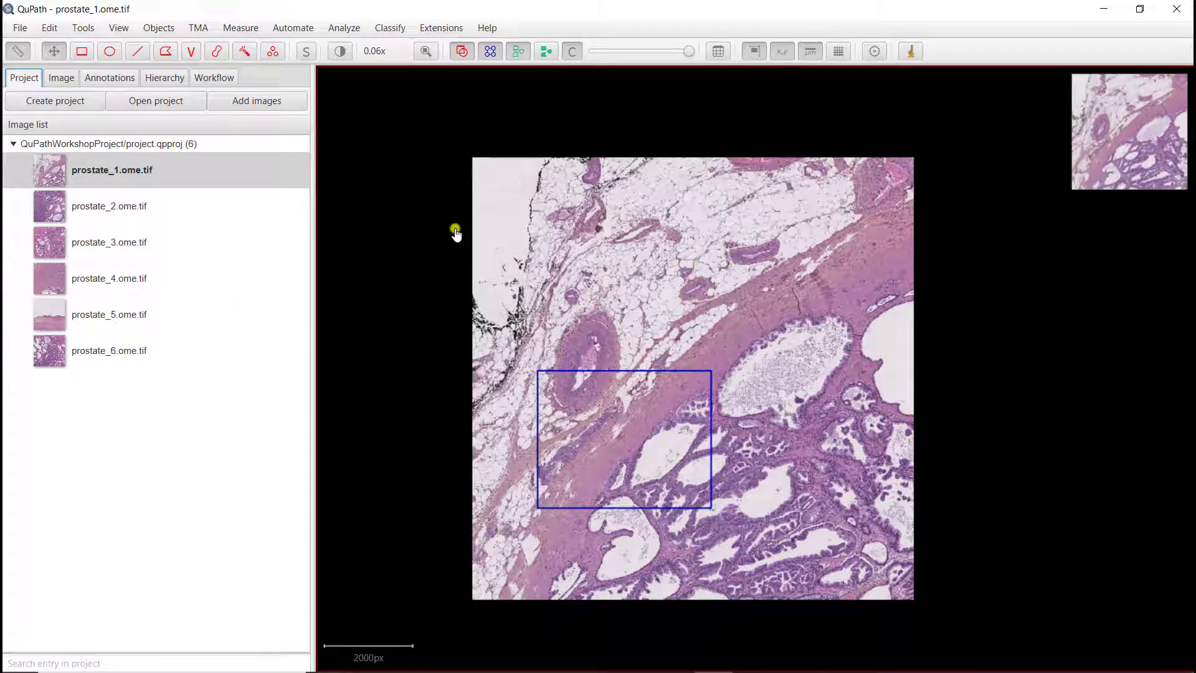
pyautogui.click(28, 29)
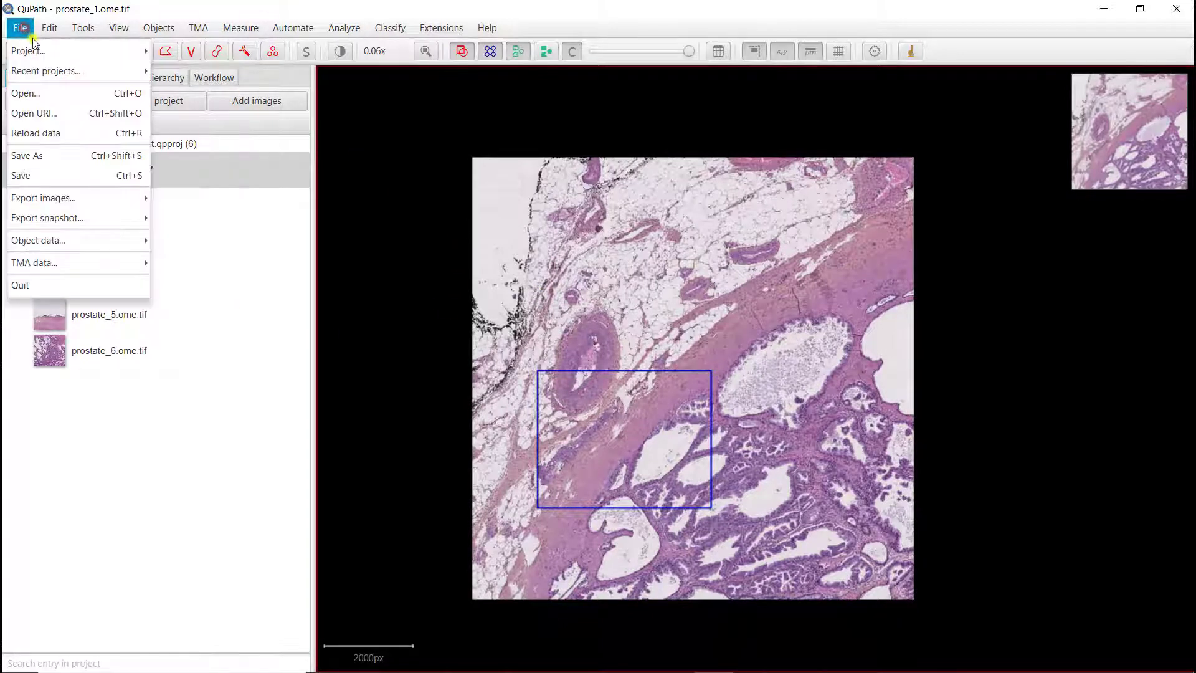
pyautogui.click(17, 177)
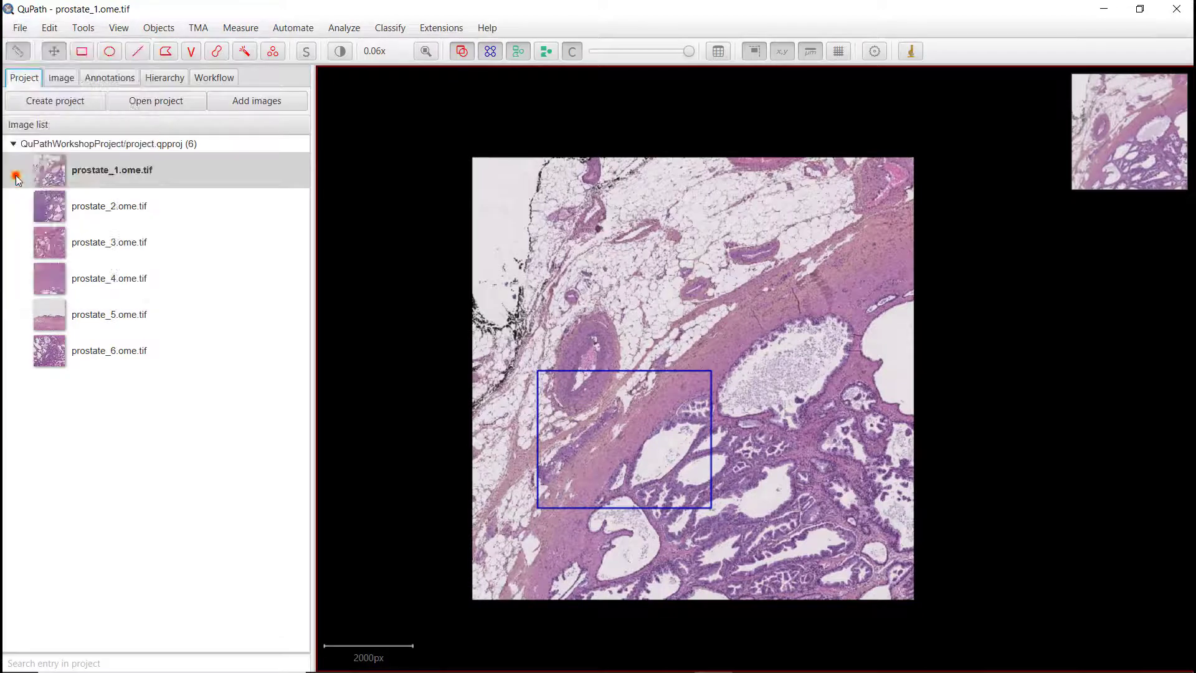
# Step: Open prostate_2.ome.tif and turn on automatic assignment of the Region* class to new annotations
pyautogui.doubleClick(96, 213)
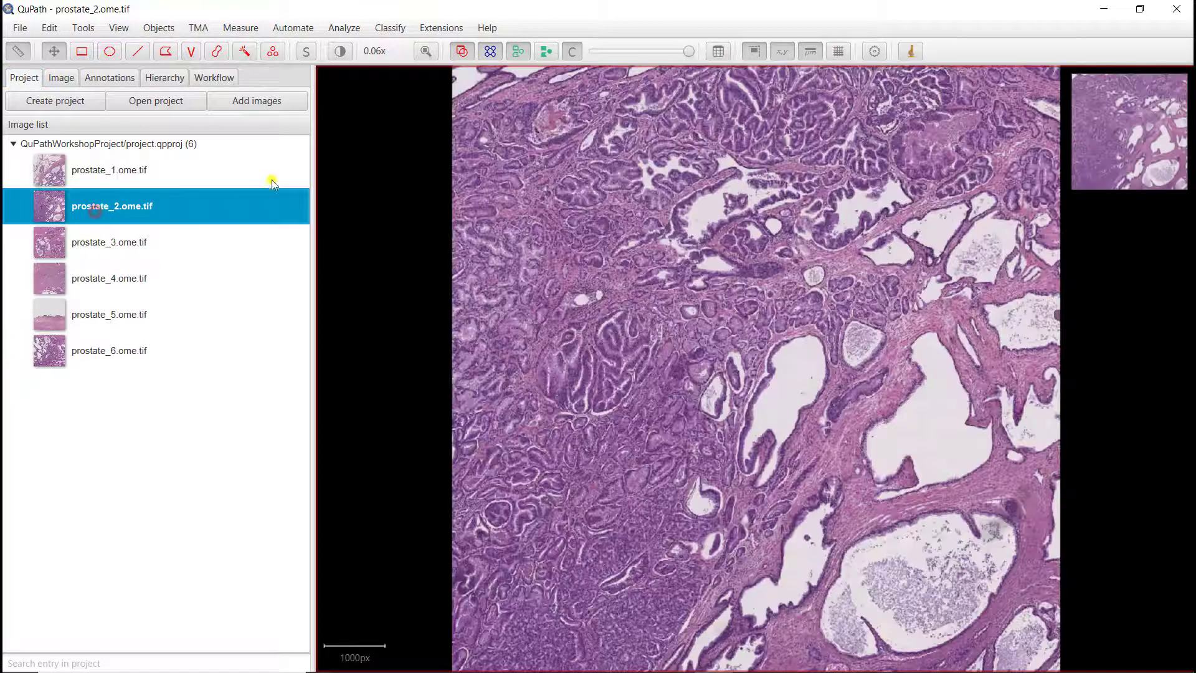
pyautogui.click(96, 81)
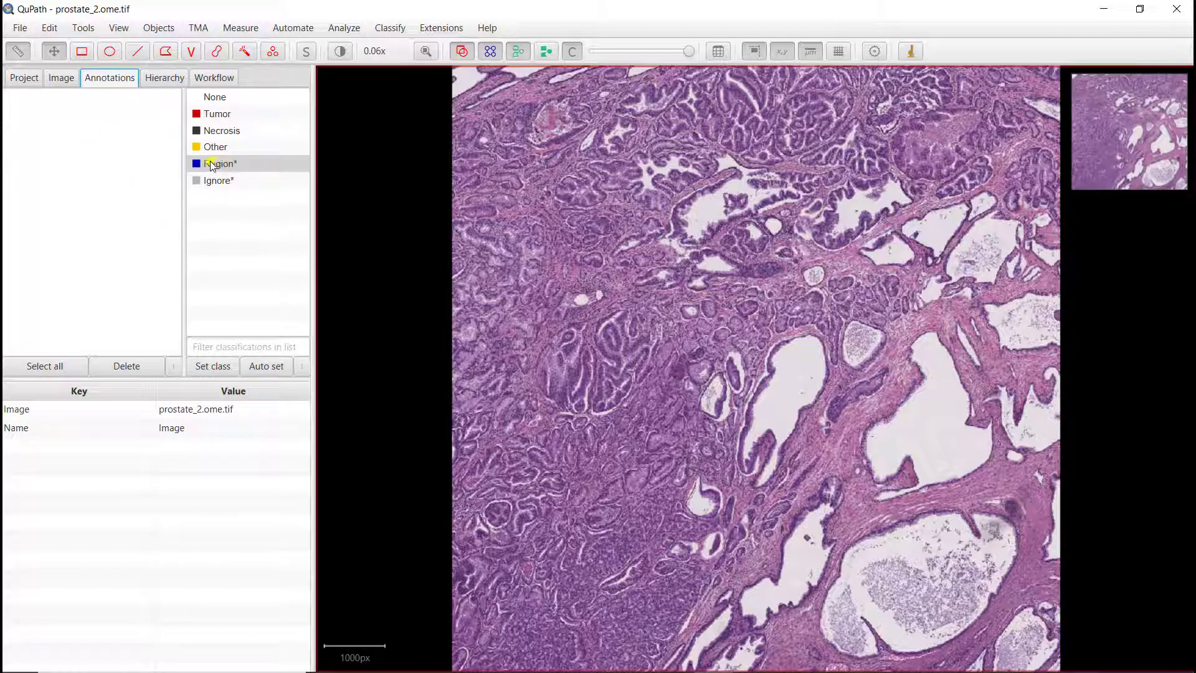
pyautogui.click(266, 367)
# Step: Draw a rectangular Region* annotation over the tumour glands in the centre of the image
pyautogui.click(82, 51)
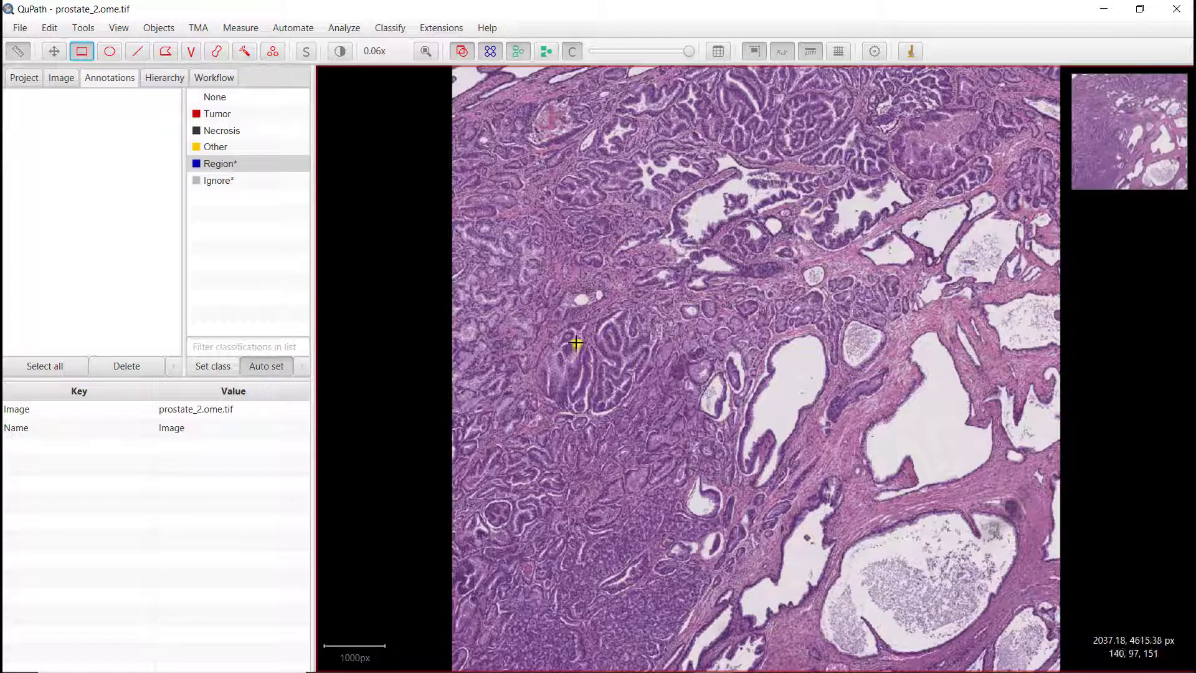
pyautogui.moveTo(572, 338)
pyautogui.mouseDown()
pyautogui.moveTo(598, 388)
pyautogui.moveTo(804, 551)
pyautogui.mouseUp()
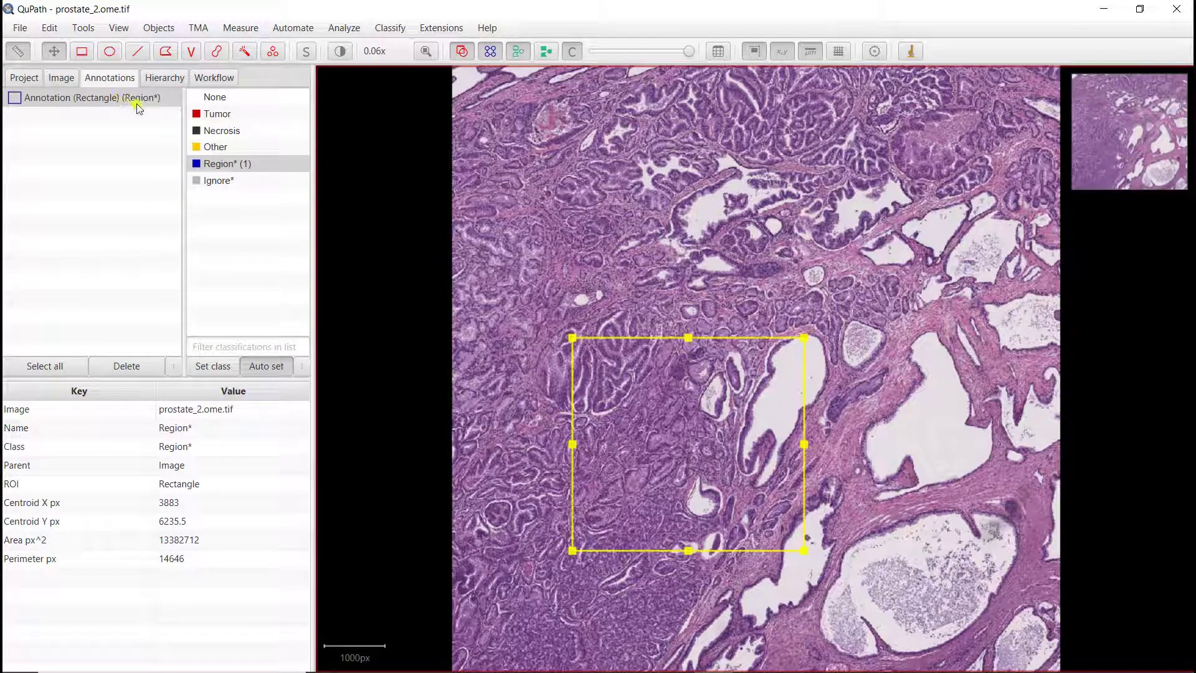
pyautogui.click(515, 251)
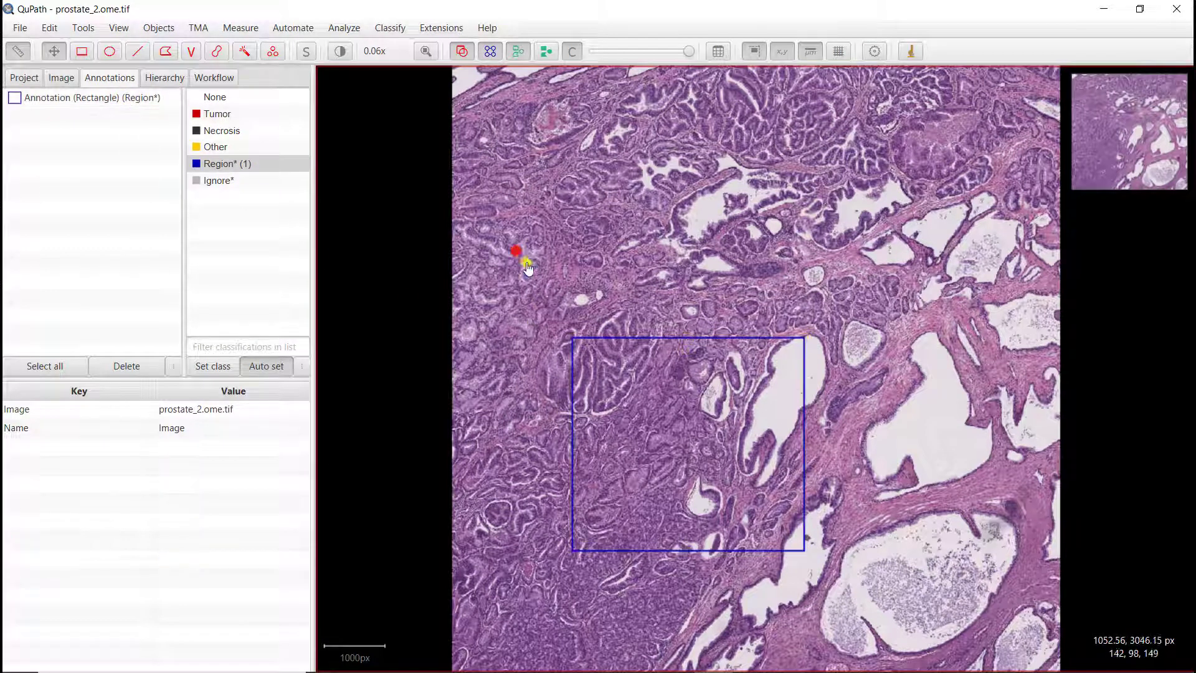
# Step: Open prostate_3.ome.tif, saving the changes to prostate_2.ome.tif
pyautogui.click(21, 82)
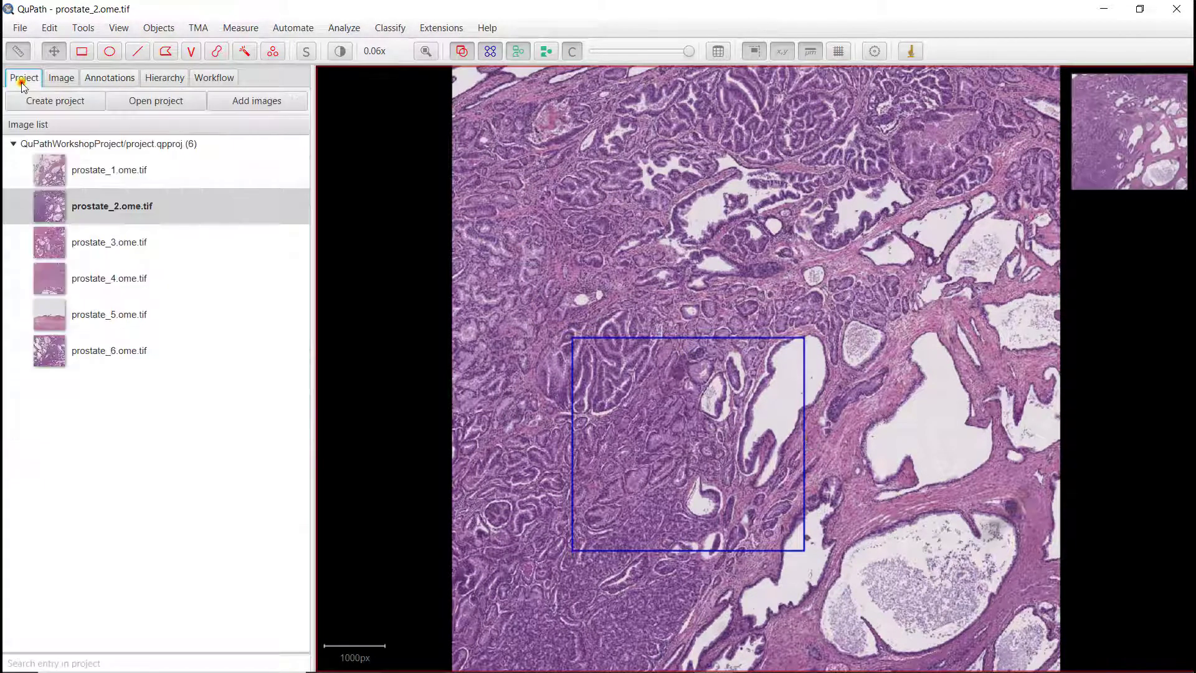
pyautogui.doubleClick(101, 246)
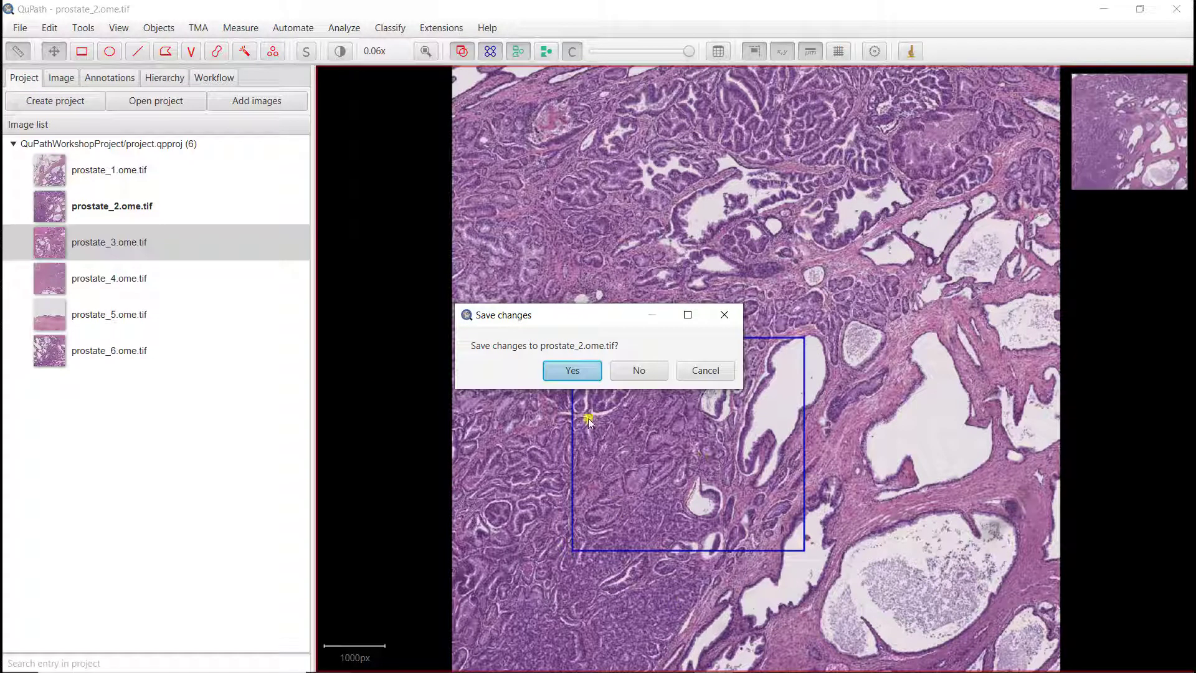
pyautogui.click(572, 372)
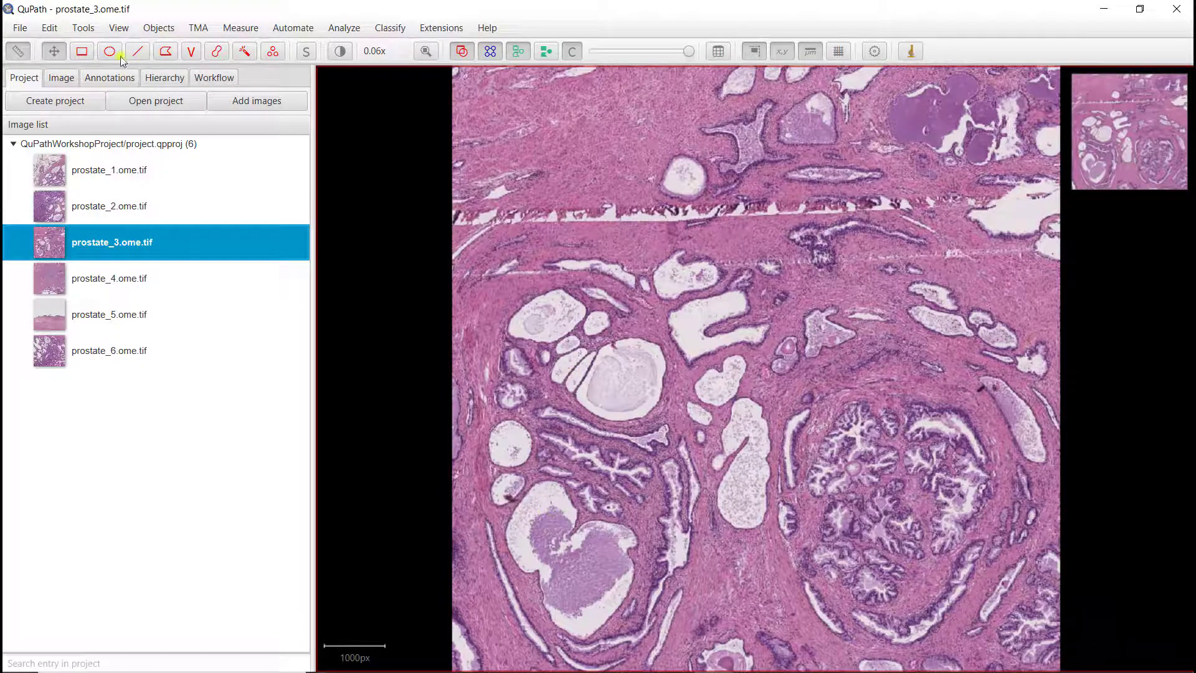
# Step: Draw a rectangular Region* annotation over the glands in the lower-left part of the image
pyautogui.click(90, 54)
pyautogui.click(107, 78)
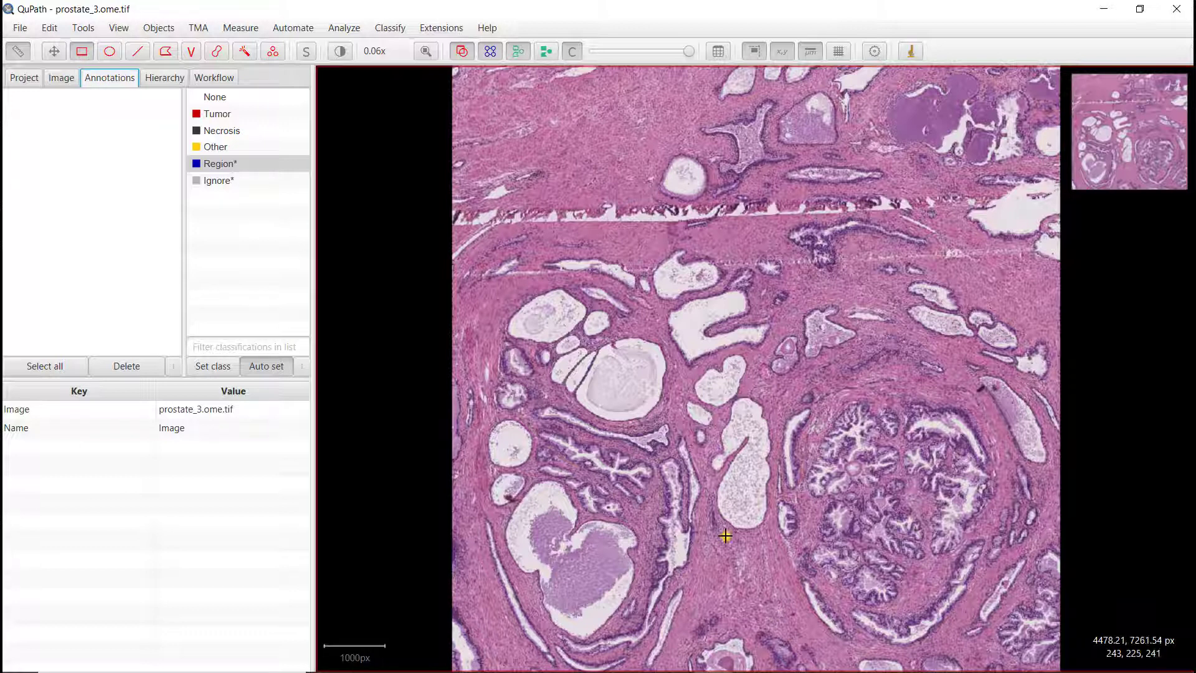
pyautogui.moveTo(572, 450)
pyautogui.mouseDown()
pyautogui.moveTo(630, 530)
pyautogui.moveTo(758, 645)
pyautogui.mouseUp()
# Step: Open prostate_4.ome.tif, saving the changes to prostate_3.ome.tif
pyautogui.click(24, 77)
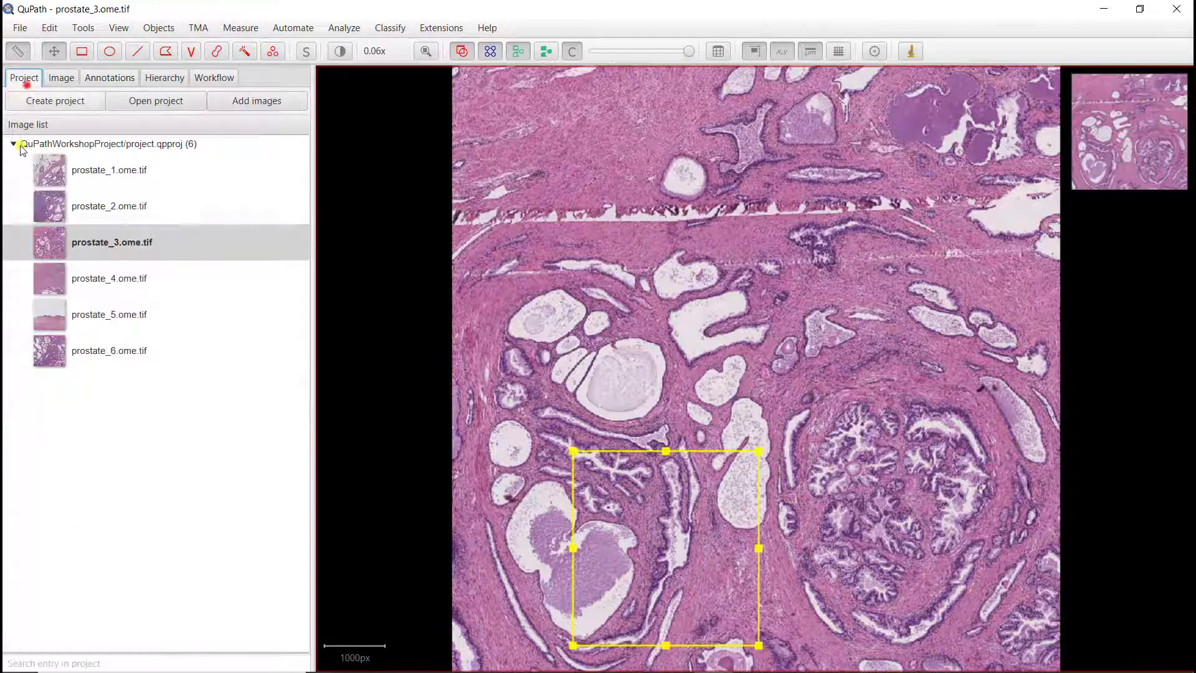
pyautogui.doubleClick(82, 276)
pyautogui.click(570, 370)
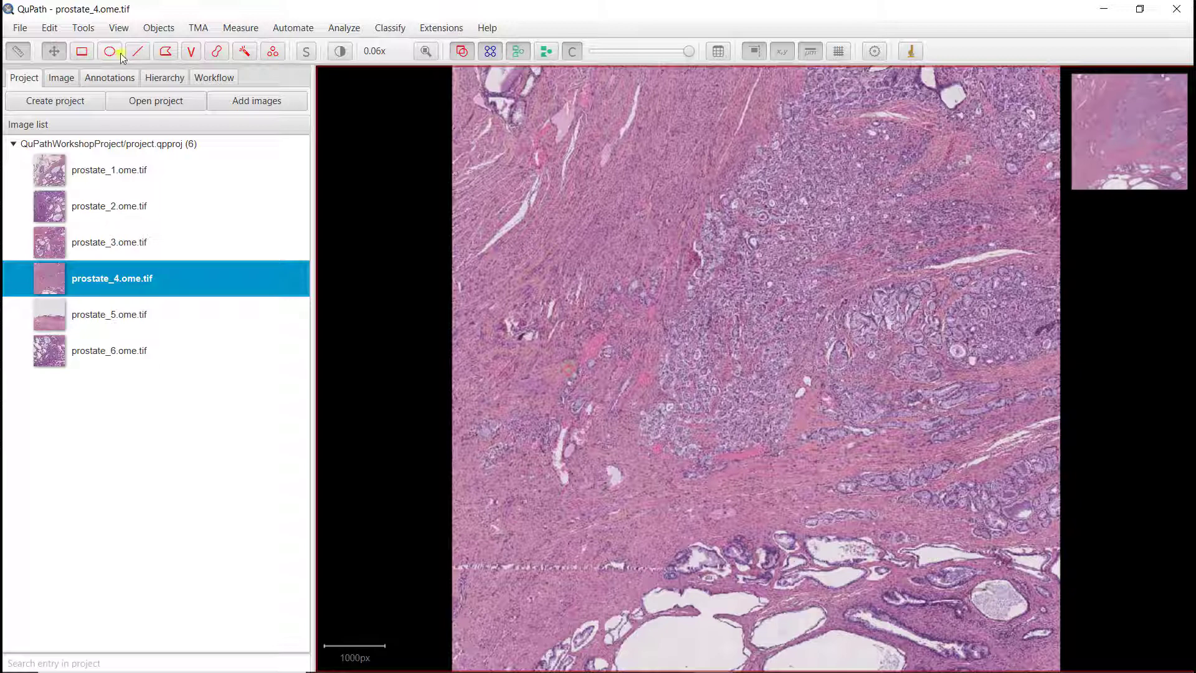
# Step: Draw a rectangular Region* annotation over the dense tumour area in the upper middle of the image
pyautogui.click(82, 51)
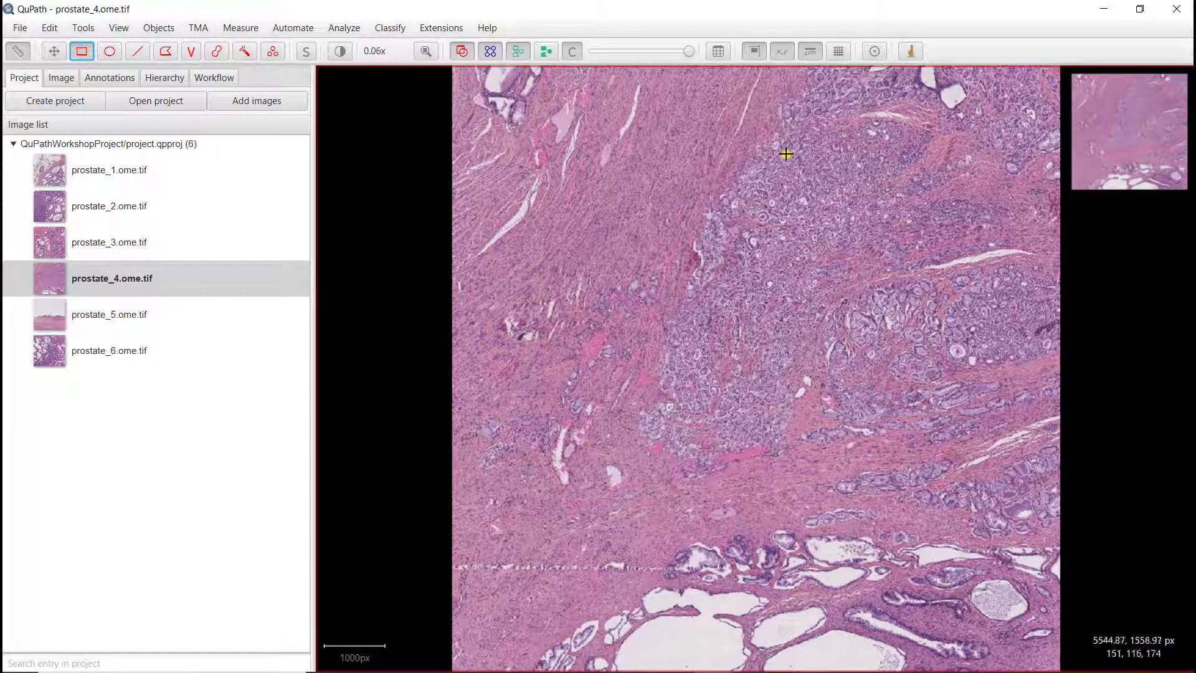
pyautogui.moveTo(643, 97); pyautogui.dragTo(880, 320)
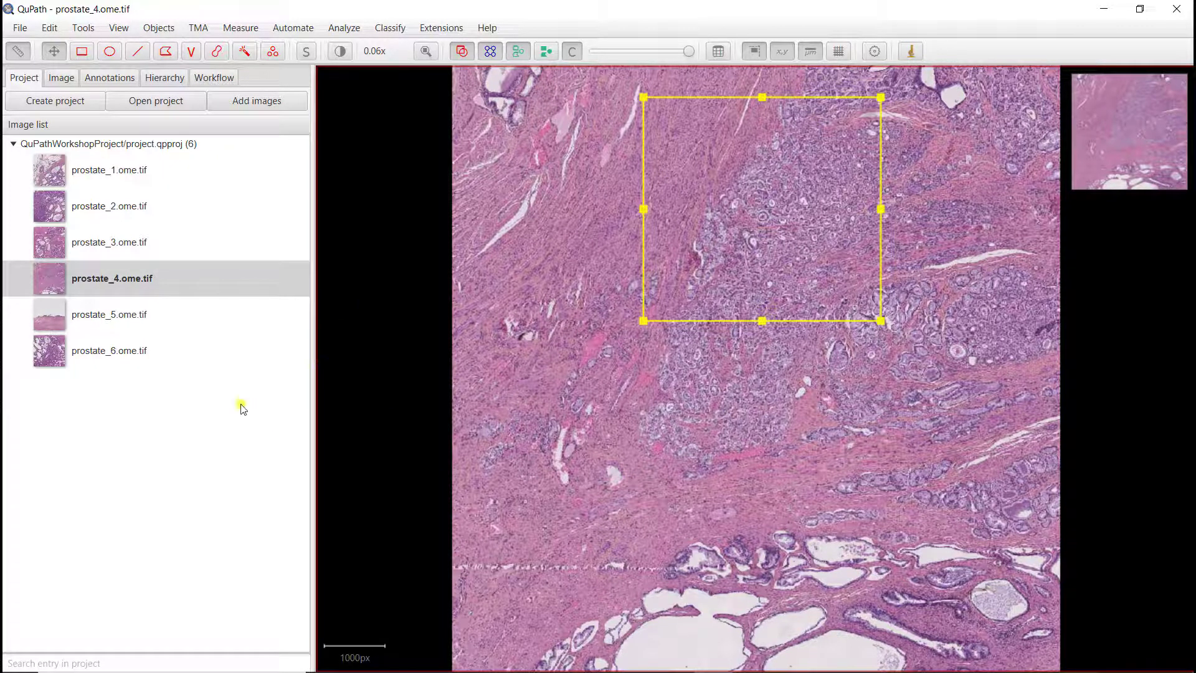
# Step: Open prostate_5.ome.tif, saving the changes to prostate_4.ome.tif
pyautogui.doubleClick(143, 316)
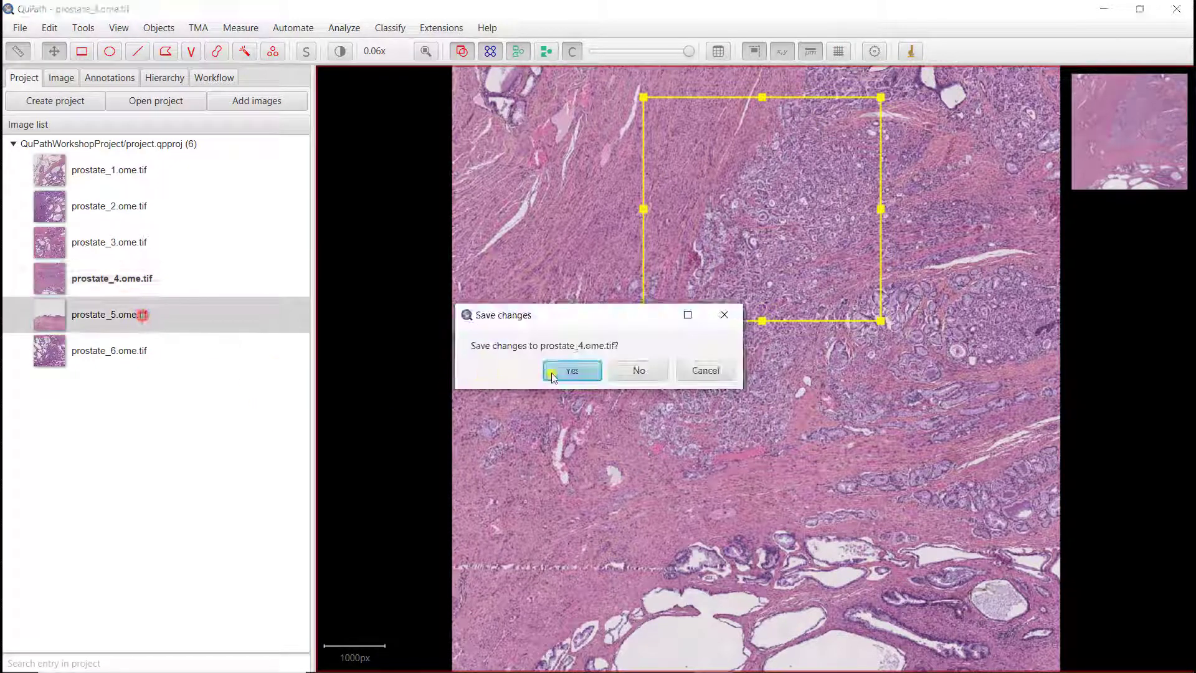
pyautogui.click(563, 372)
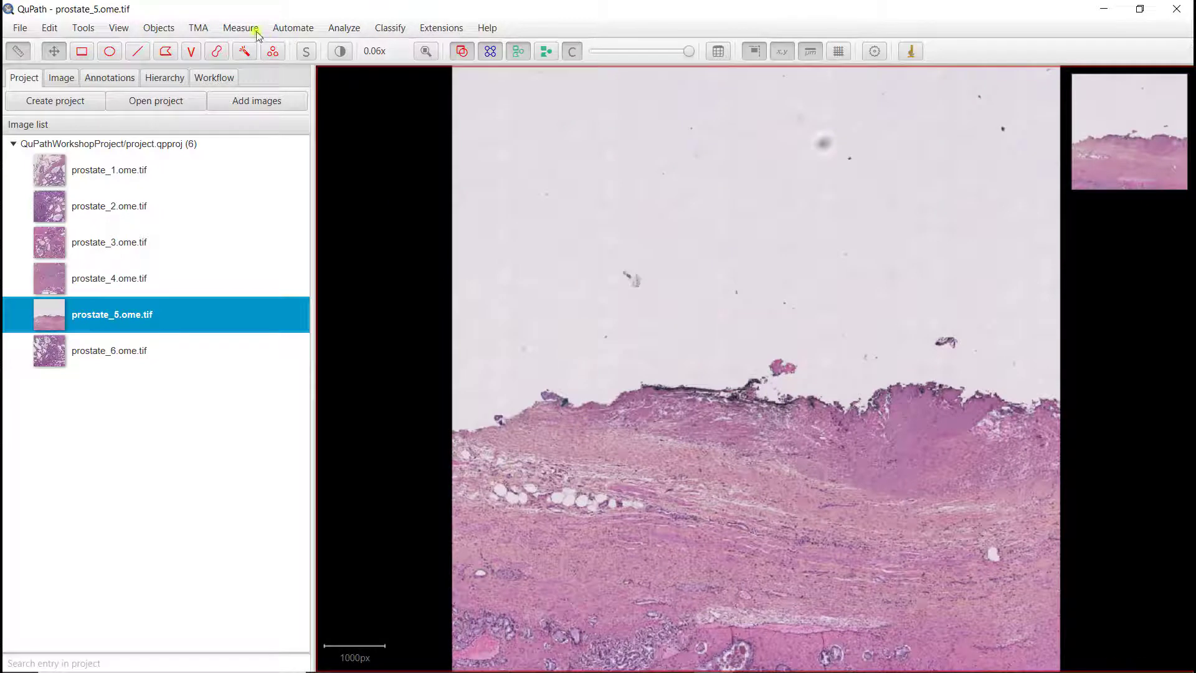
# Step: Draw a rectangular Region* annotation over the tissue edge and fat cells in the left-middle part of the image
pyautogui.click(82, 51)
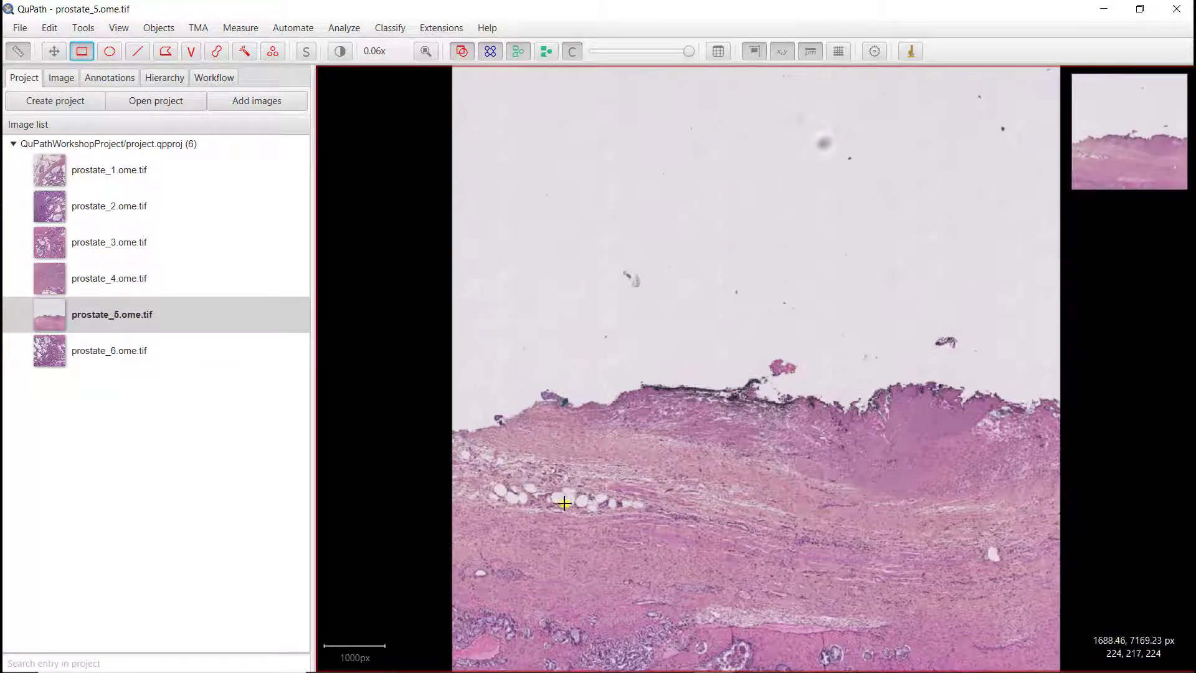
pyautogui.moveTo(479, 296)
pyautogui.mouseDown()
pyautogui.moveTo(554, 459)
pyautogui.moveTo(689, 526)
pyautogui.moveTo(722, 525)
pyautogui.mouseUp()
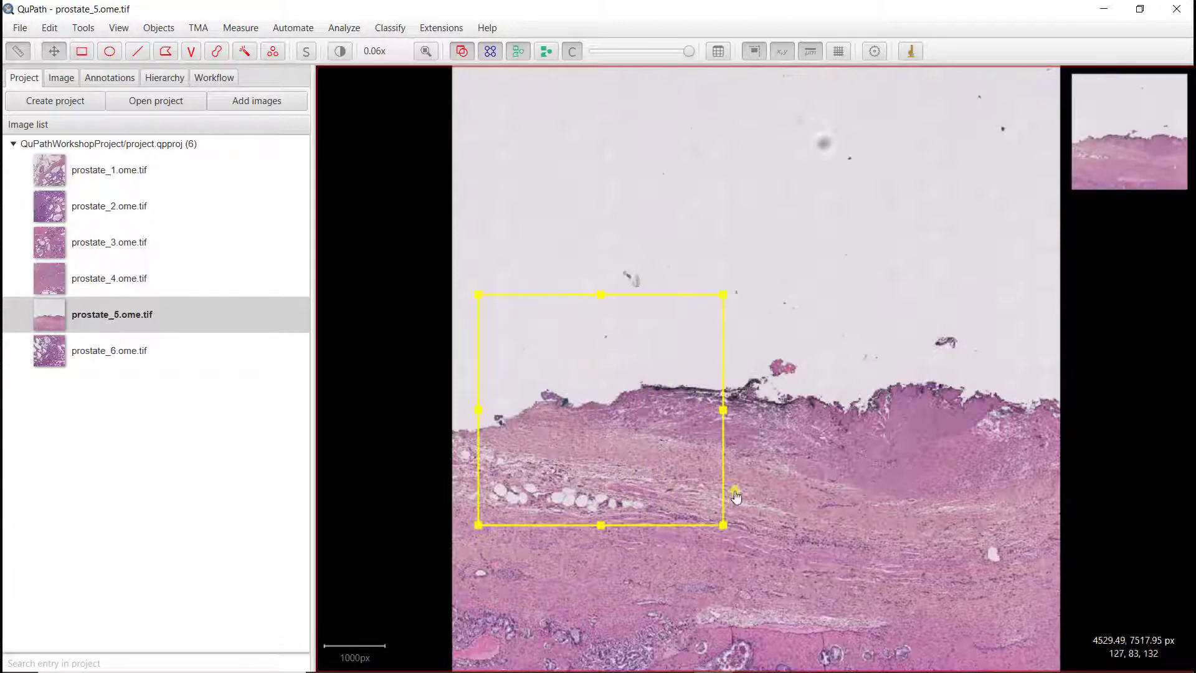
# Step: Open prostate_6.ome.tif, saving the changes to prostate_5.ome.tif
pyautogui.doubleClick(113, 356)
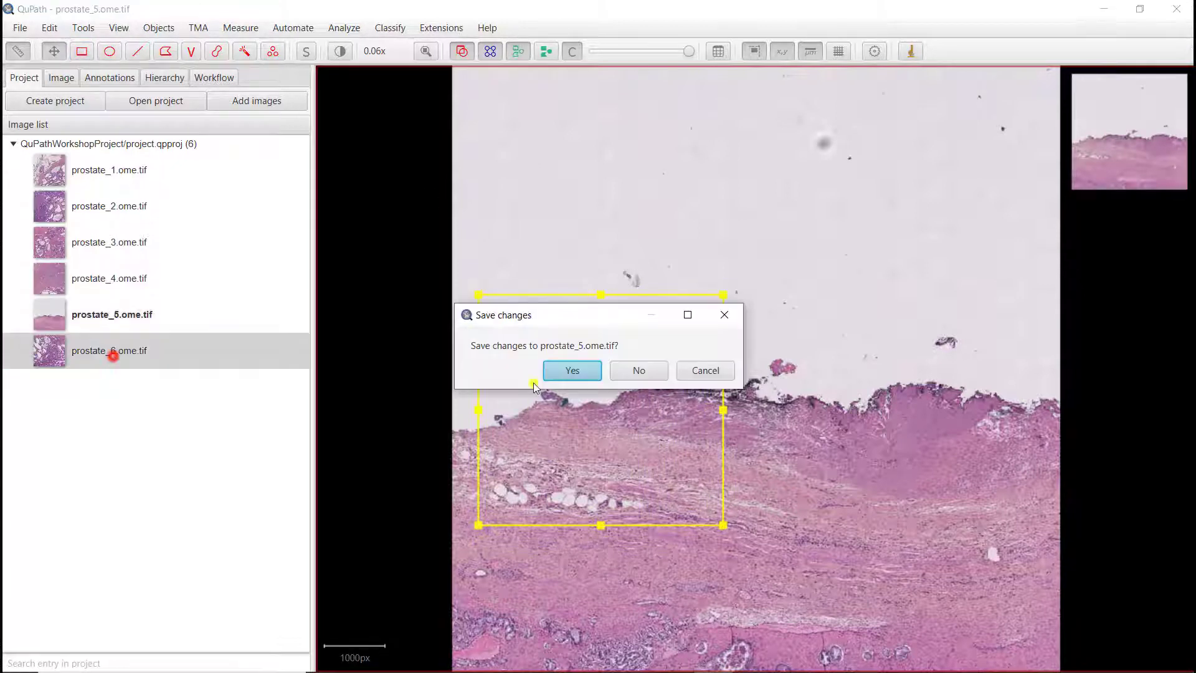
pyautogui.click(573, 369)
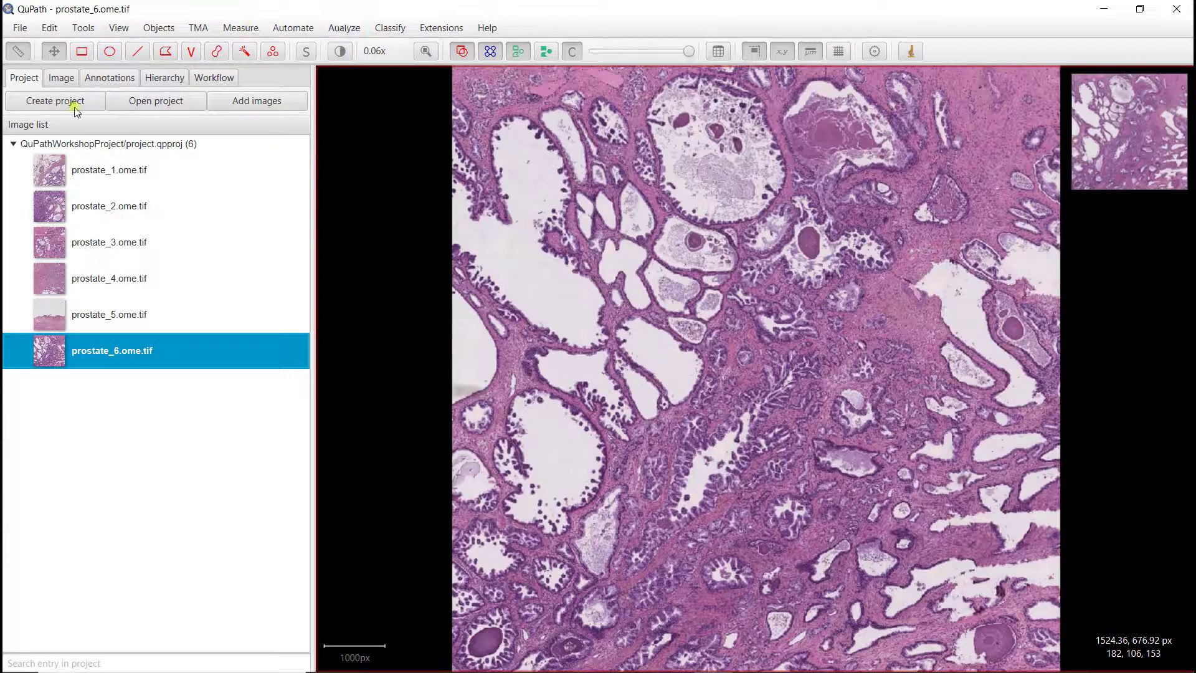
# Step: Draw a rectangular Region* annotation over the glands in the lower-left part of the image
pyautogui.click(81, 52)
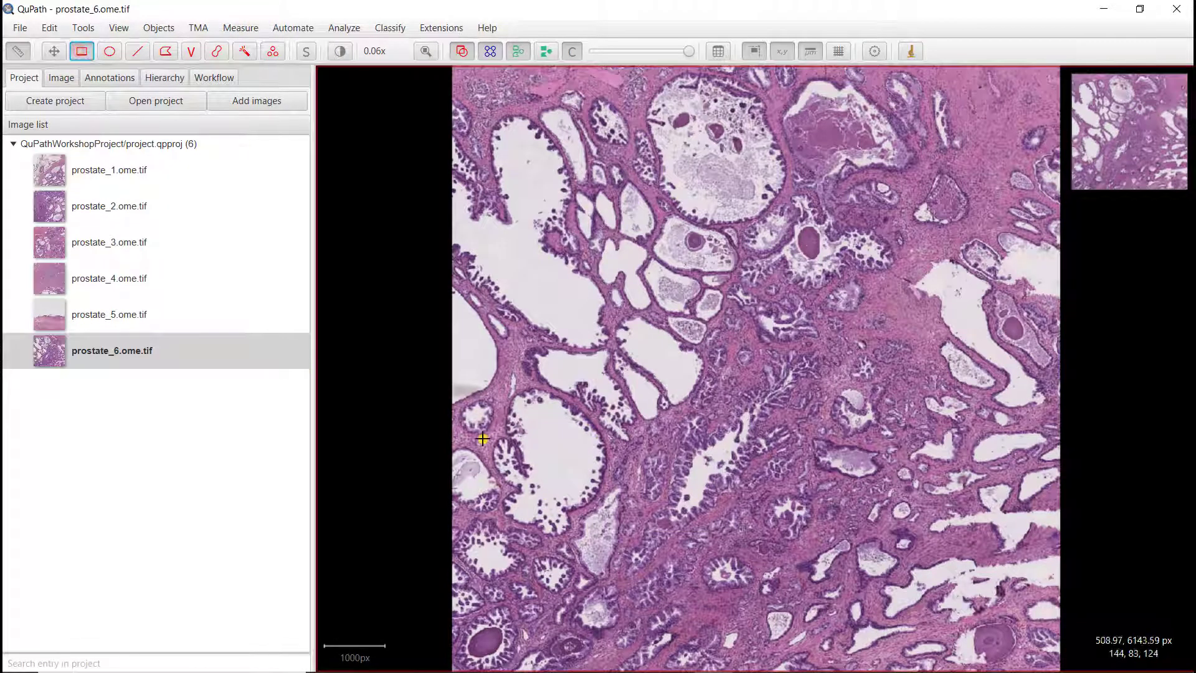
pyautogui.moveTo(464, 652)
pyautogui.mouseDown()
pyautogui.moveTo(635, 454)
pyautogui.moveTo(737, 382)
pyautogui.mouseUp()
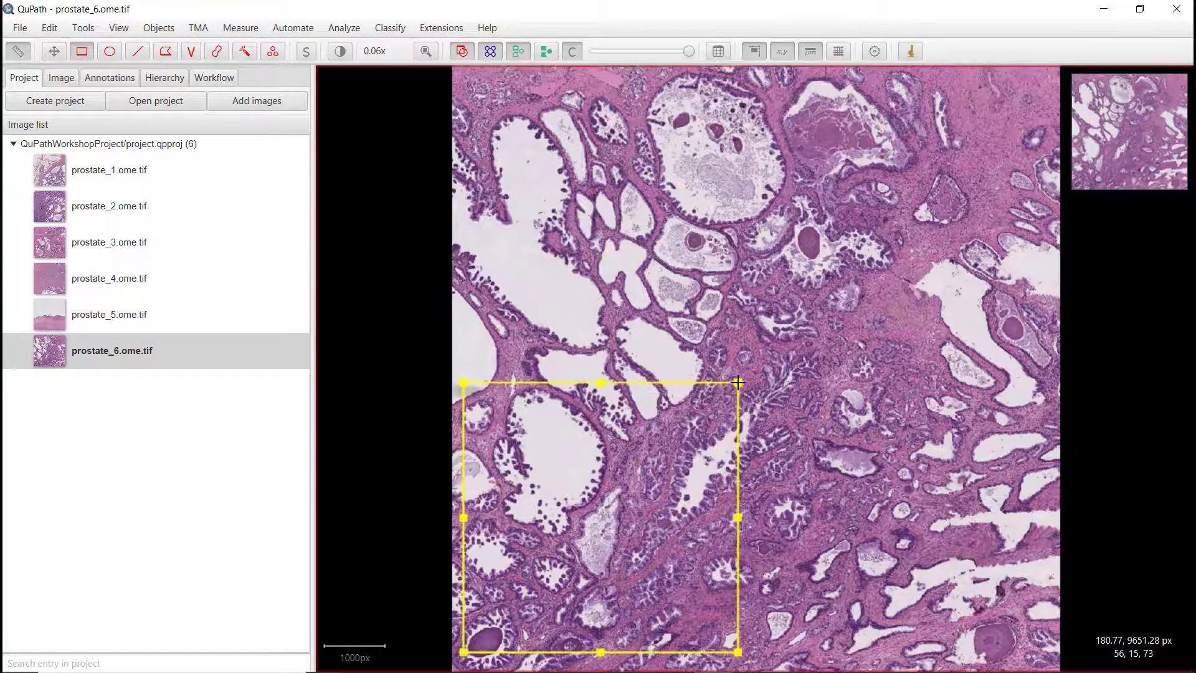
pyautogui.click(530, 317)
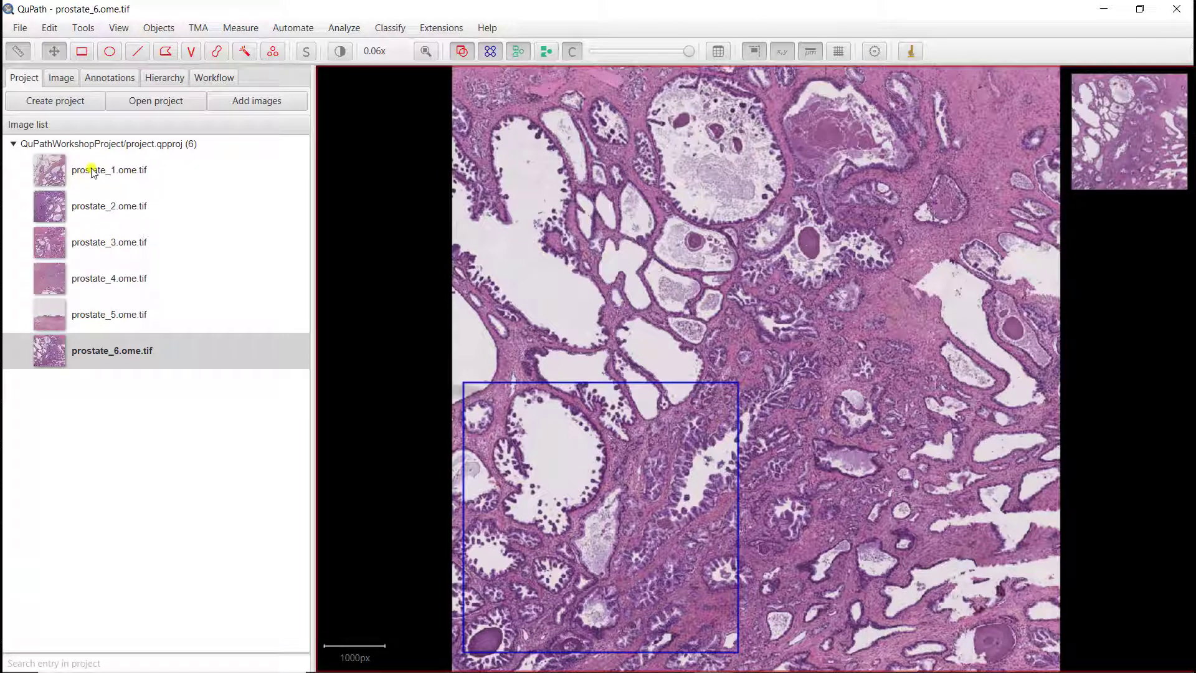
# Step: Save the current image data for prostate_6.ome.tif
pyautogui.moveTo(91, 173)
pyautogui.click(25, 29)
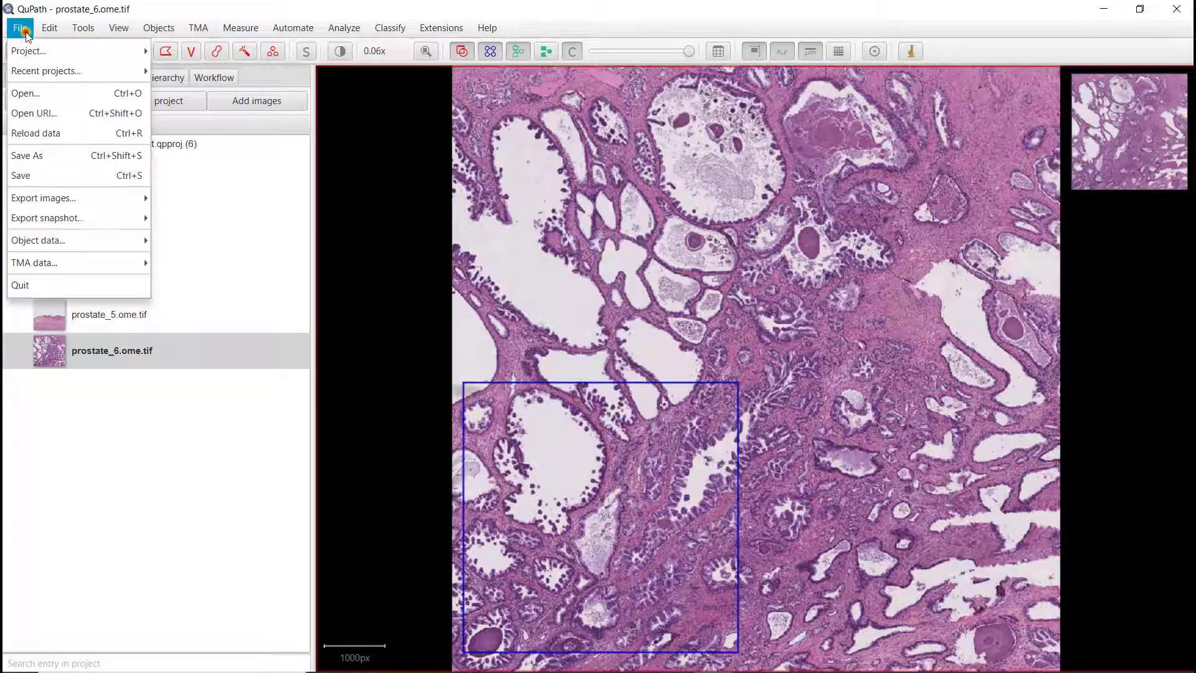
pyautogui.click(39, 175)
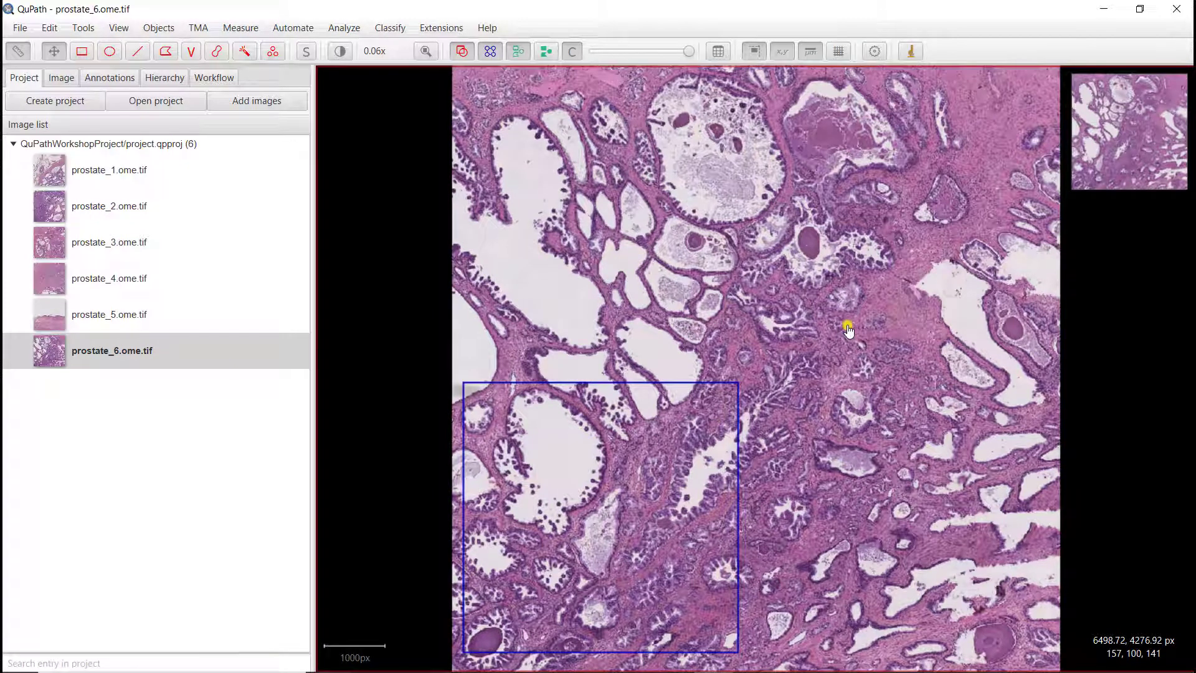
# Step: Run the Create training image command from the command list using the Region* classification and 50,000 px preferred width
pyautogui.hotkey('ctrl', 'l')
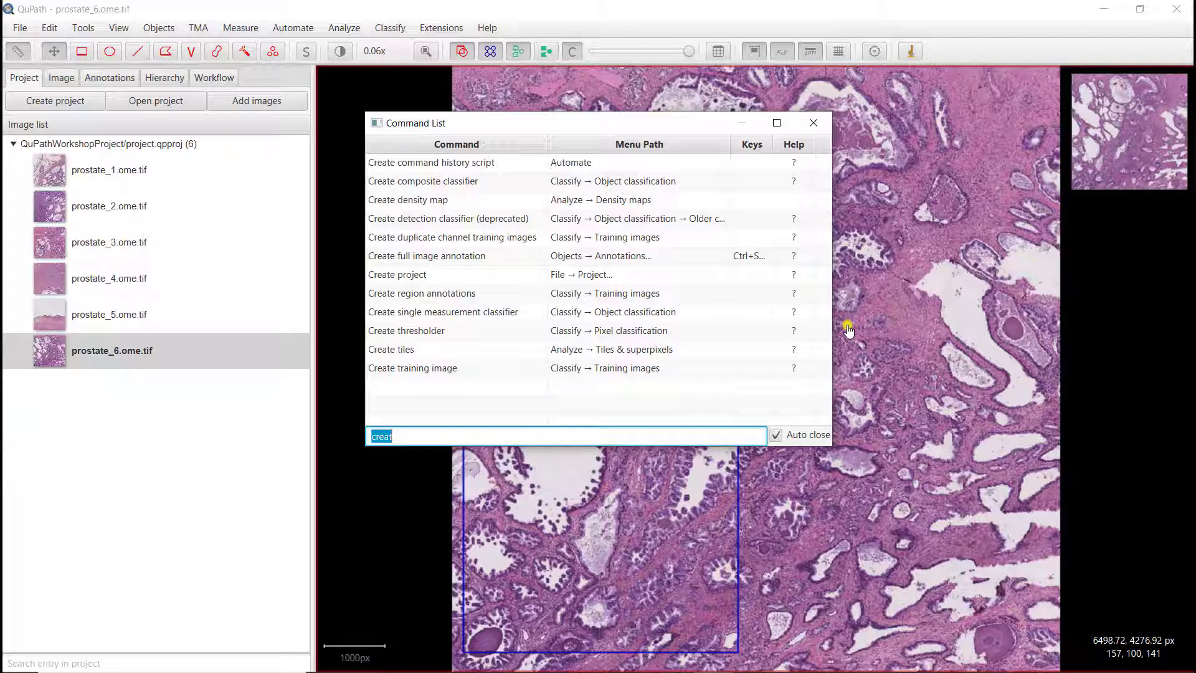
pyautogui.write('tra')
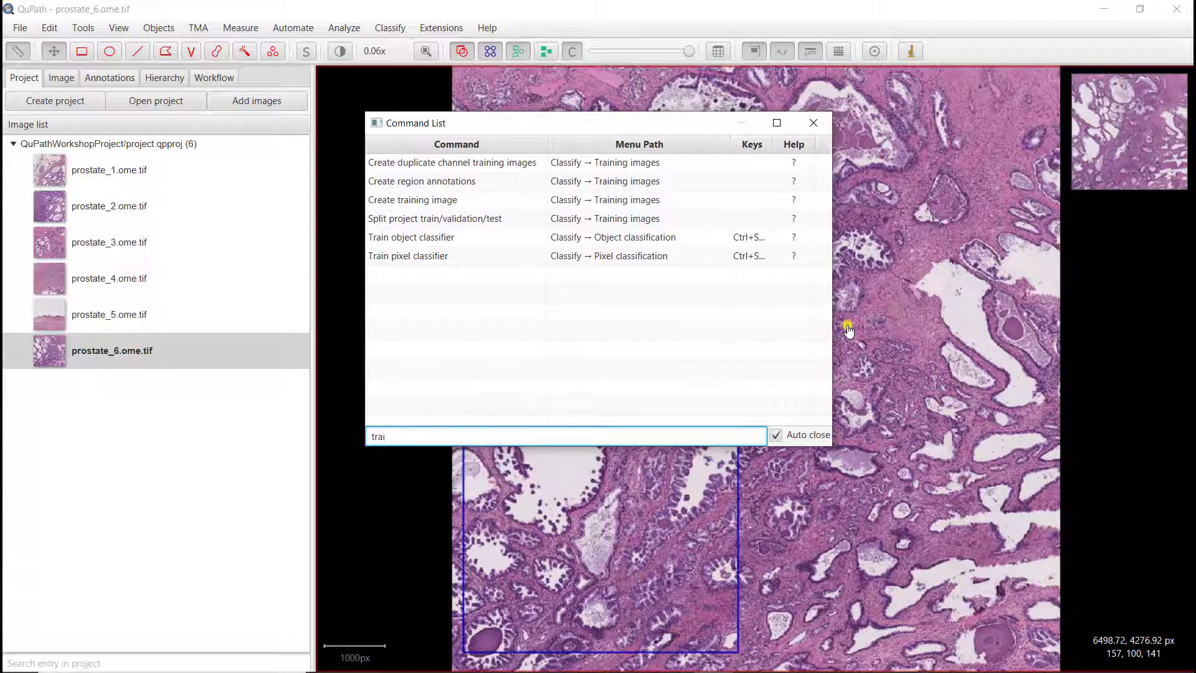
pyautogui.write('i')
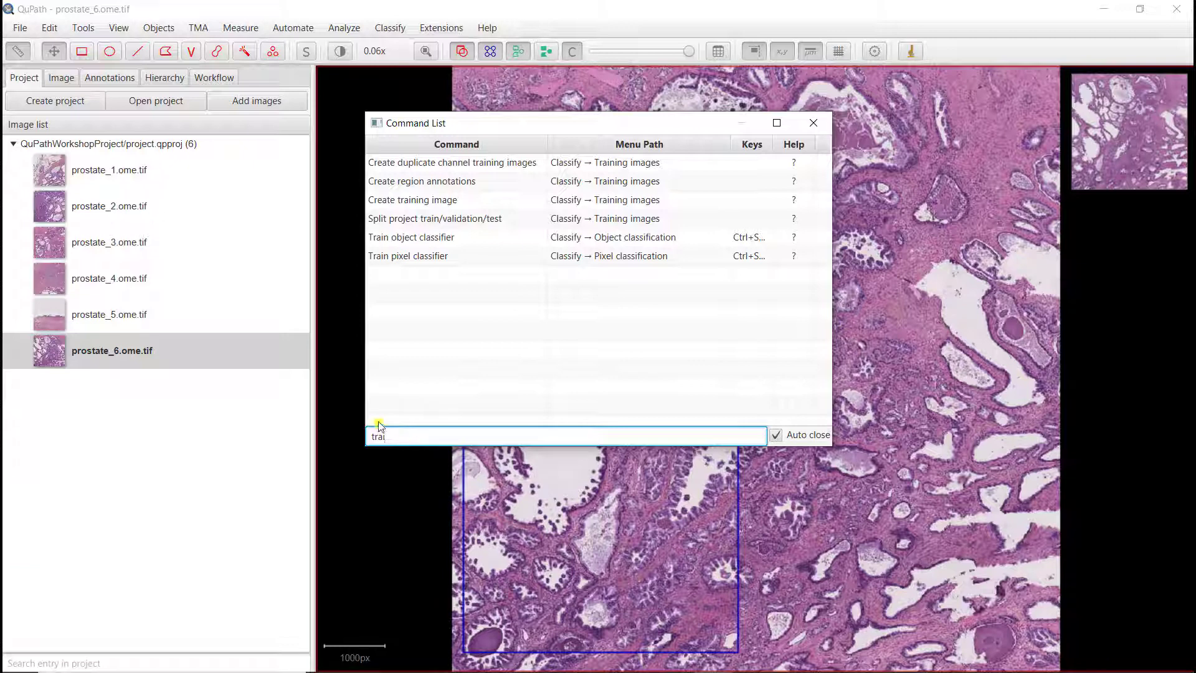
pyautogui.click(402, 201)
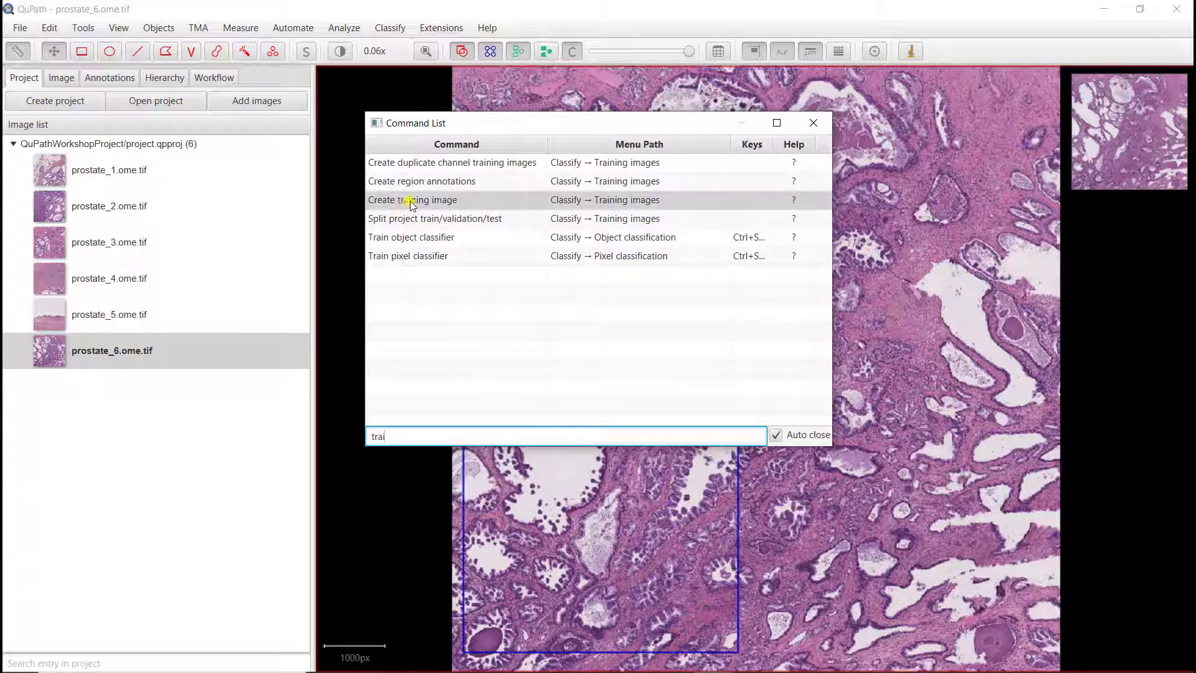
pyautogui.doubleClick(411, 201)
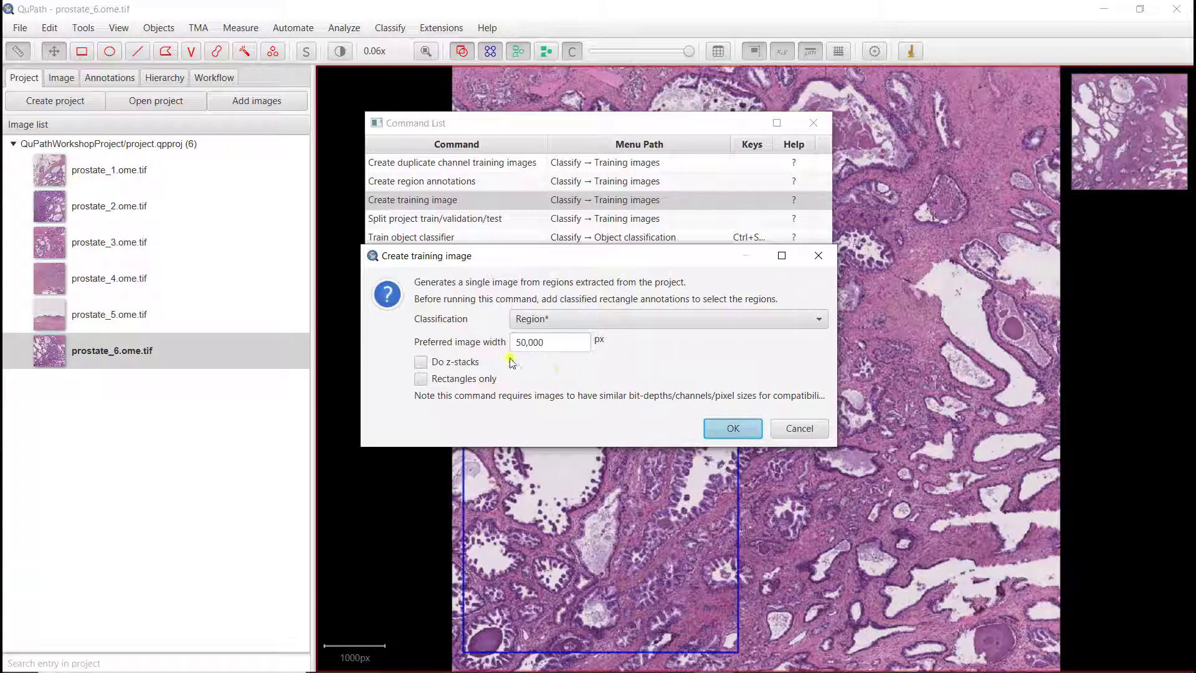
pyautogui.click(730, 430)
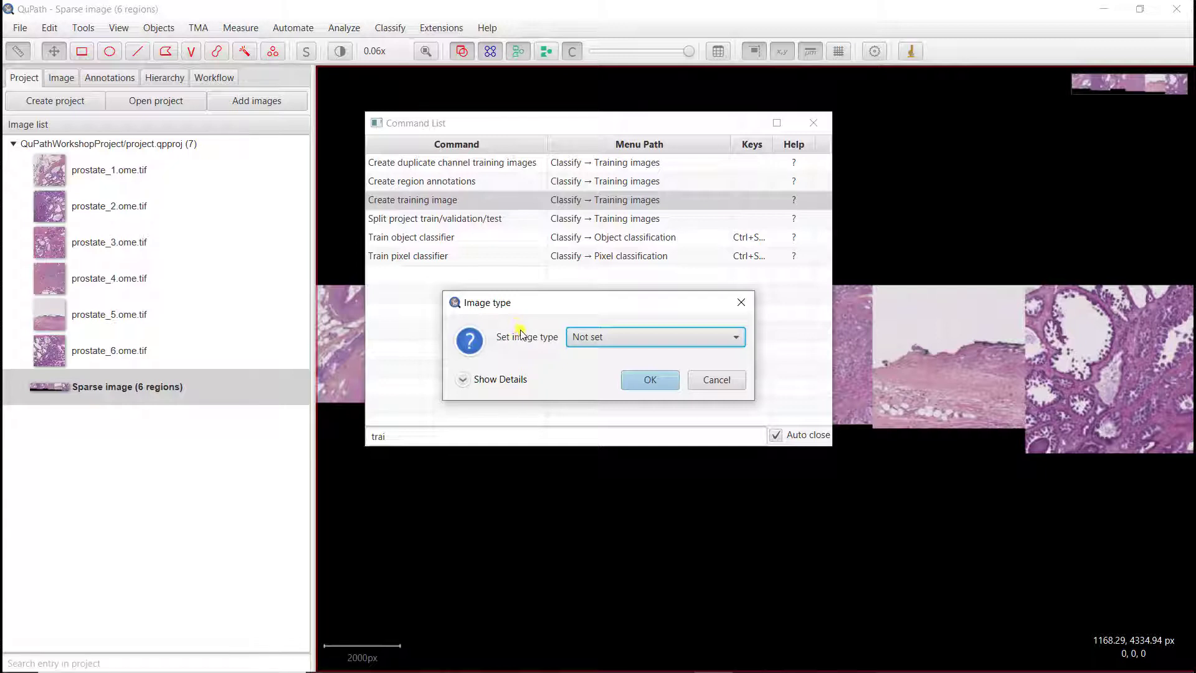
# Step: Set the new sparse image's type to Brightfield (H&E)
pyautogui.click(589, 341)
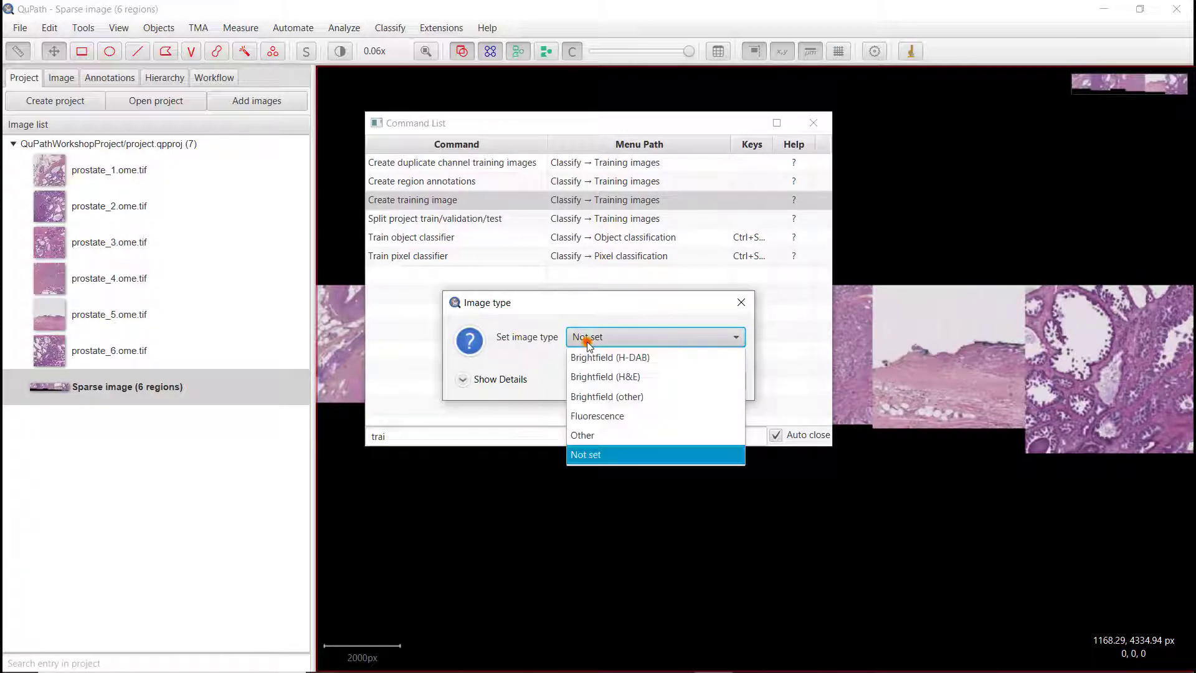
pyautogui.click(602, 378)
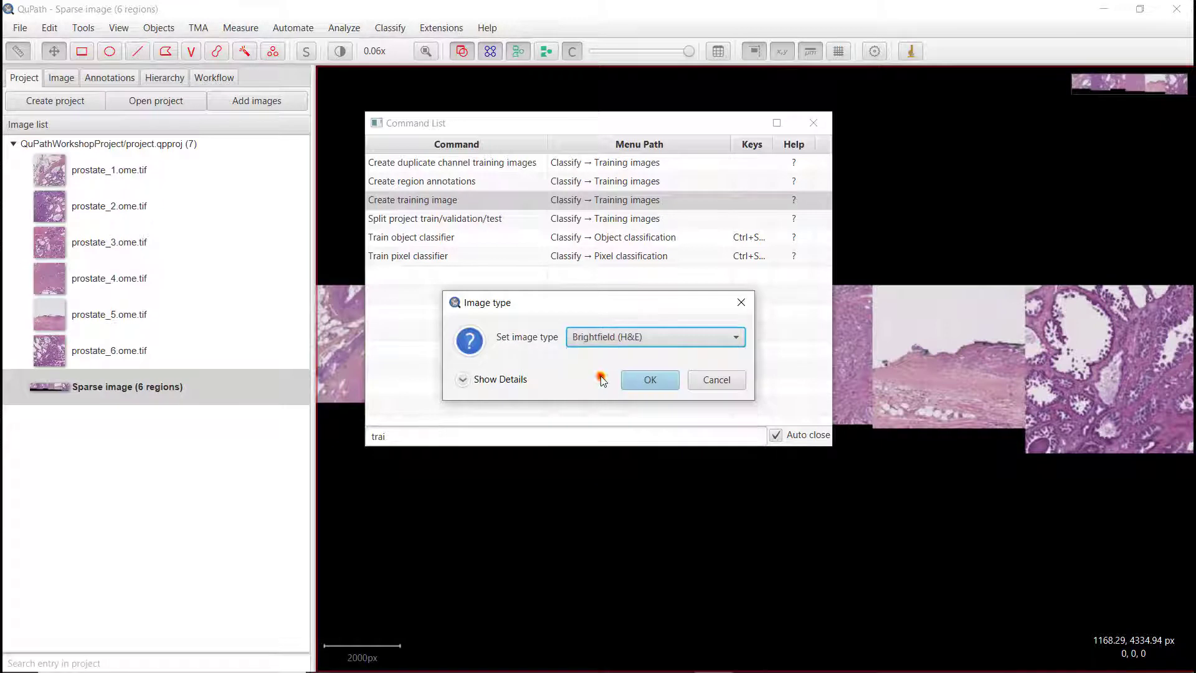
pyautogui.click(635, 382)
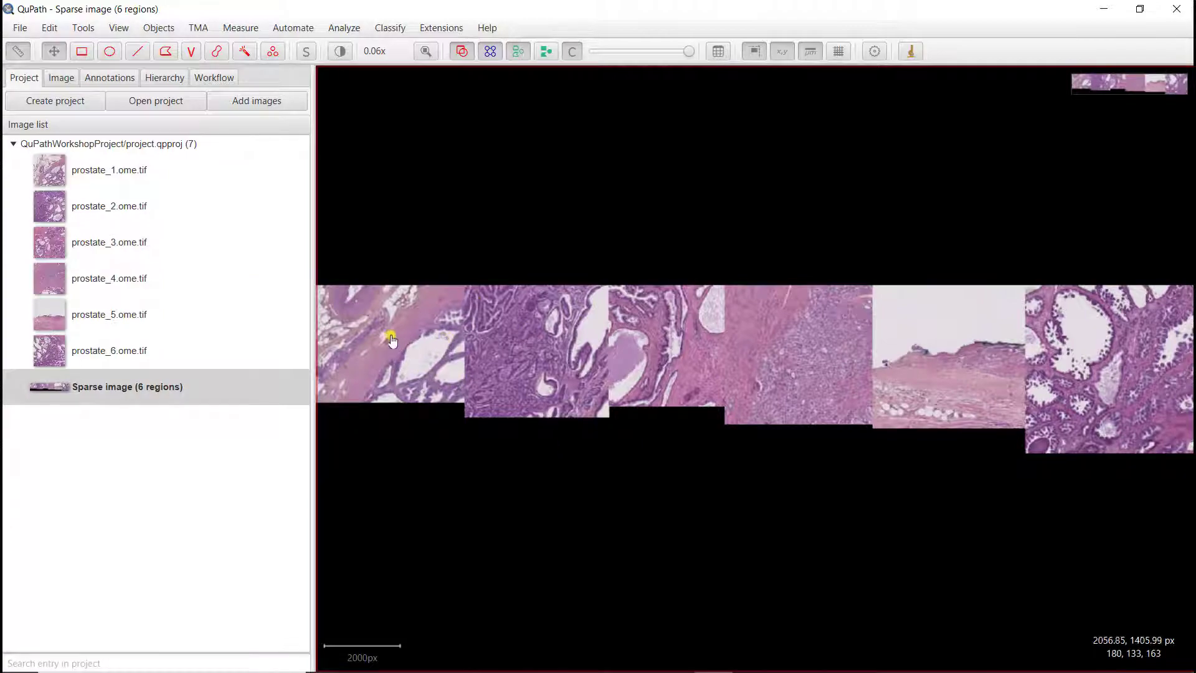
# Step: Zoom and pan across the sparse training image to examine its six stitched regions
pyautogui.scroll(3, 384, 346)
pyautogui.scroll(-3, 385, 346)
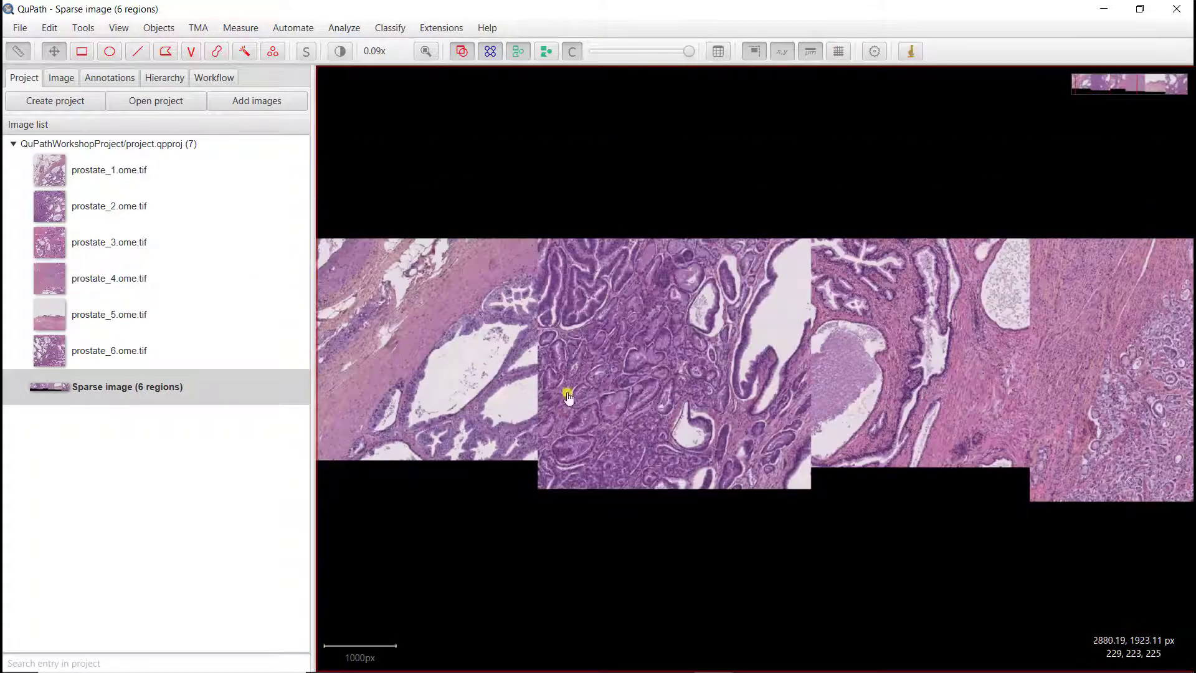
pyautogui.moveTo(754, 399); pyautogui.dragTo(526, 411)
pyautogui.moveTo(966, 384); pyautogui.dragTo(654, 385)
pyautogui.moveTo(1078, 422); pyautogui.dragTo(934, 355)
pyautogui.moveTo(467, 382); pyautogui.dragTo(715, 447)
pyautogui.scroll(-1, 612, 434)
pyautogui.scroll(-2, 612, 434)
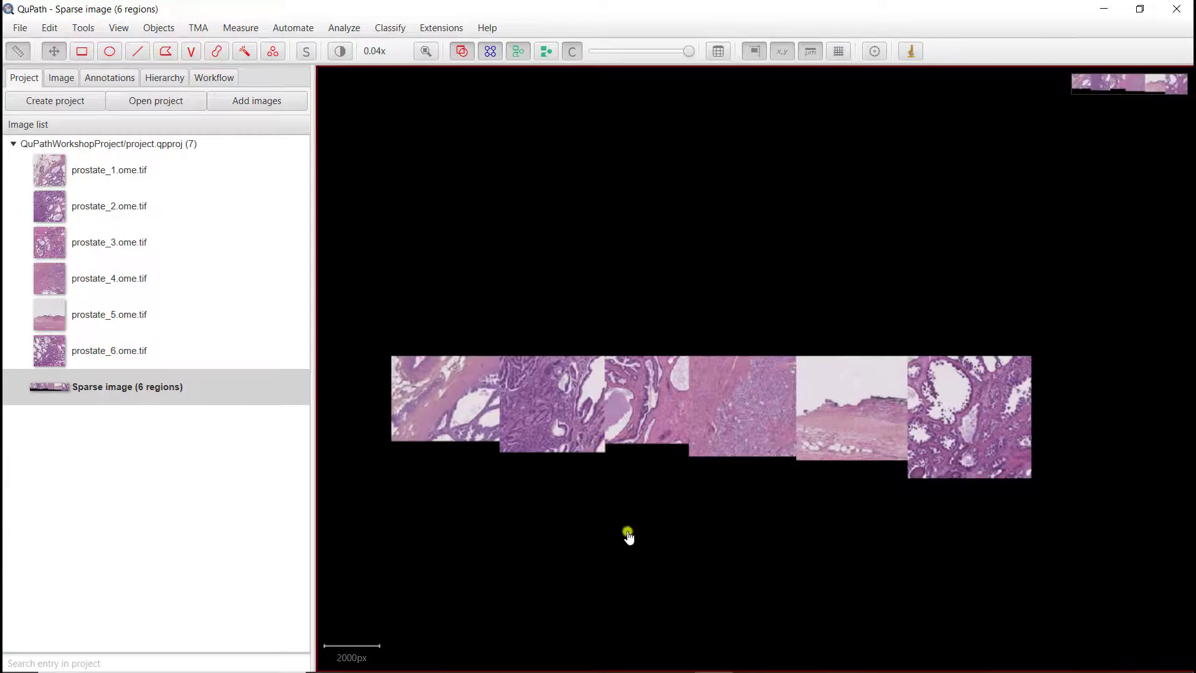
pyautogui.scroll(1, 653, 498)
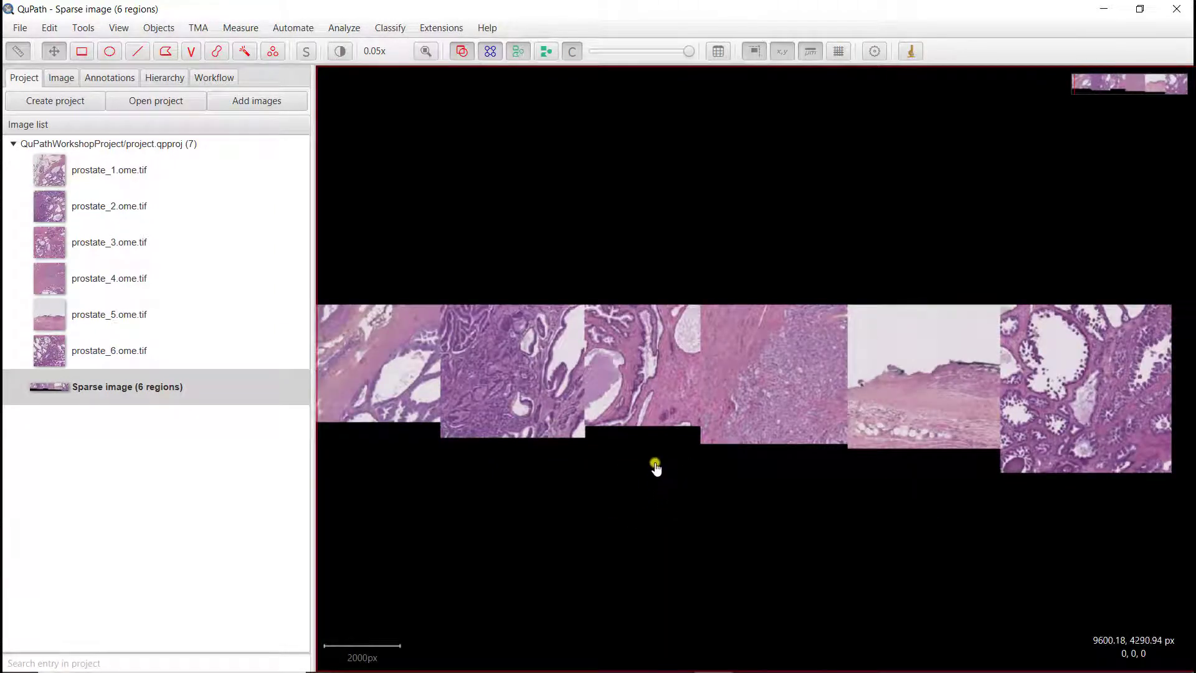
pyautogui.moveTo(665, 447)
pyautogui.mouseDown()
pyautogui.moveTo(722, 439)
pyautogui.moveTo(696, 448)
pyautogui.mouseUp()
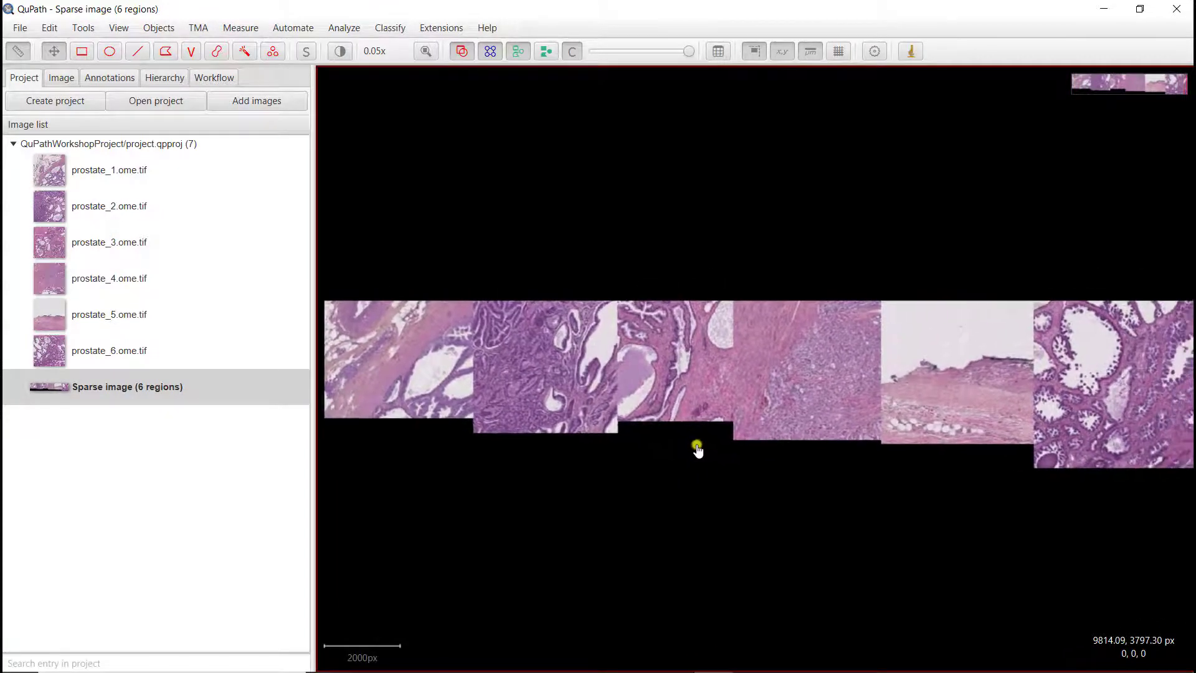
pyautogui.scroll(-1, 696, 448)
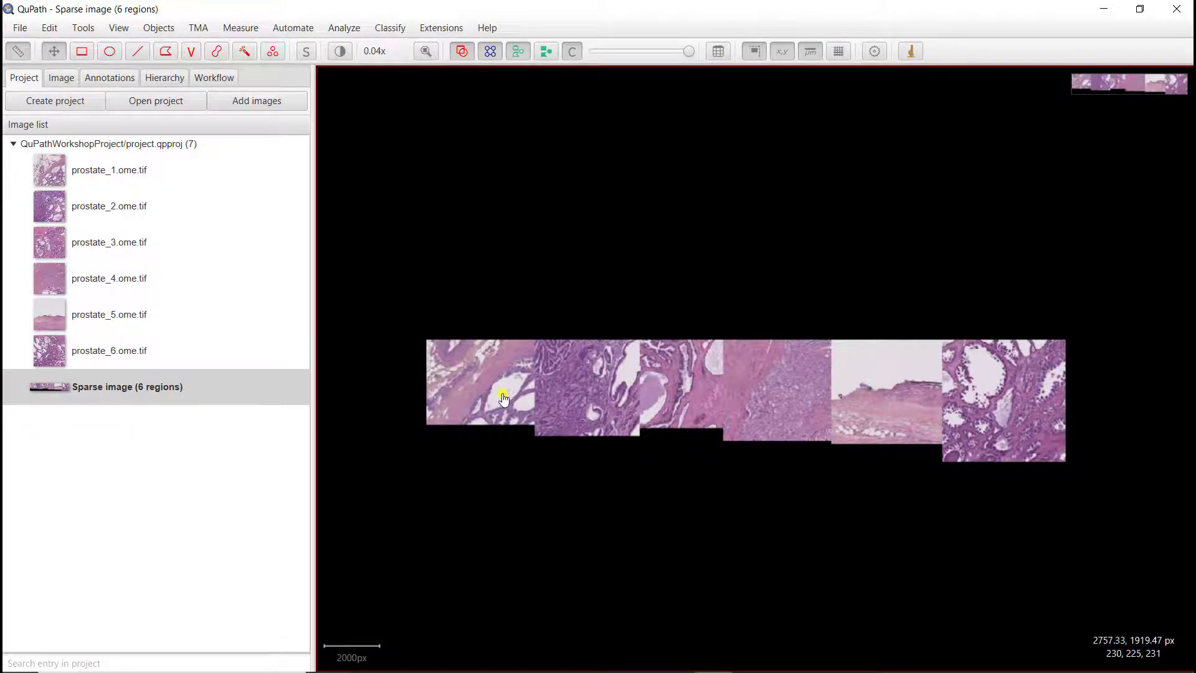
# Step: Zoom in to examine tissue details and the boundaries between regions in the sparse image
pyautogui.scroll(1, 505, 402)
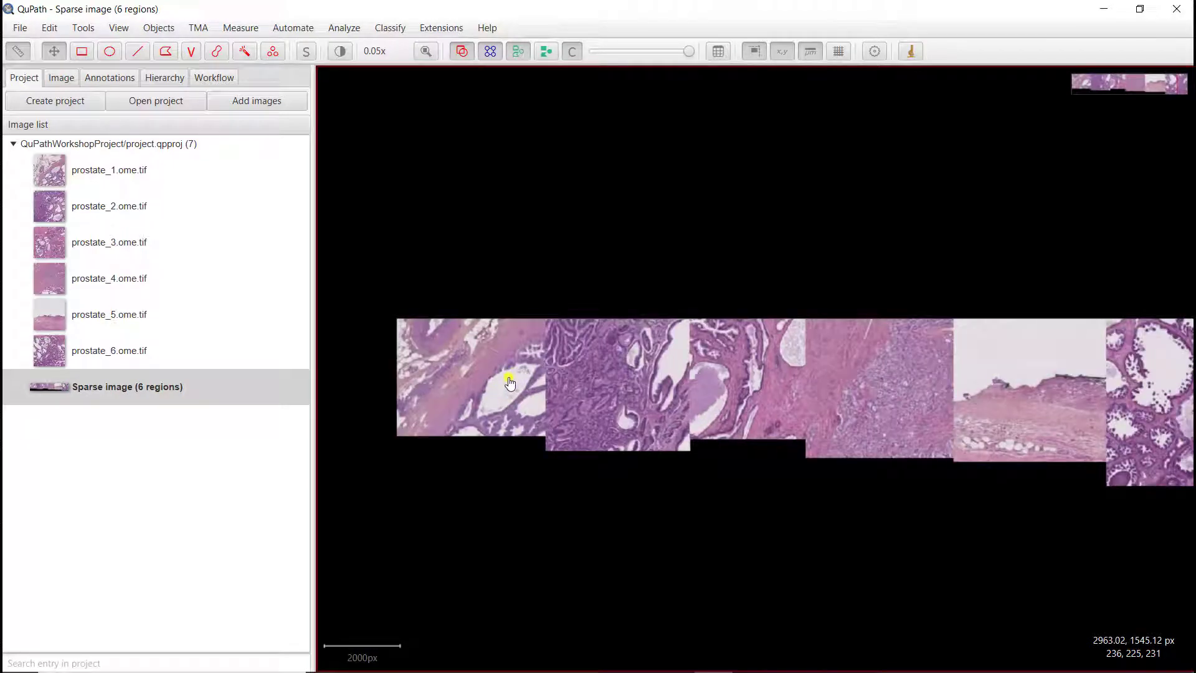
pyautogui.scroll(1, 509, 383)
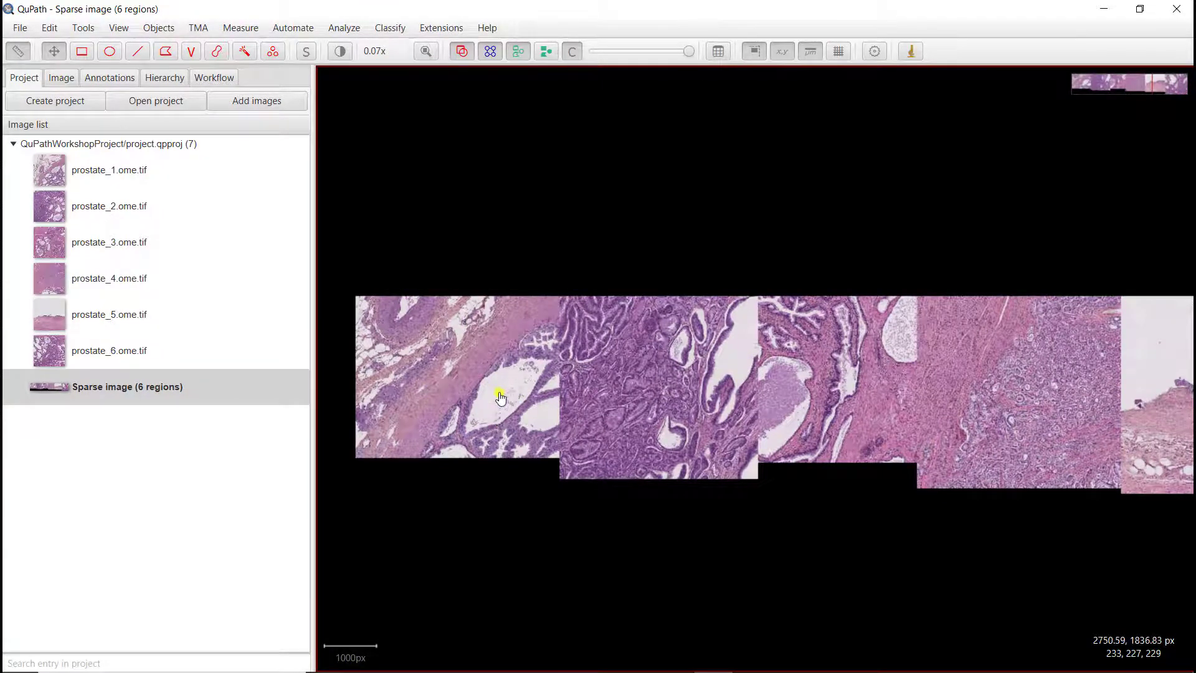
pyautogui.scroll(3, 500, 396)
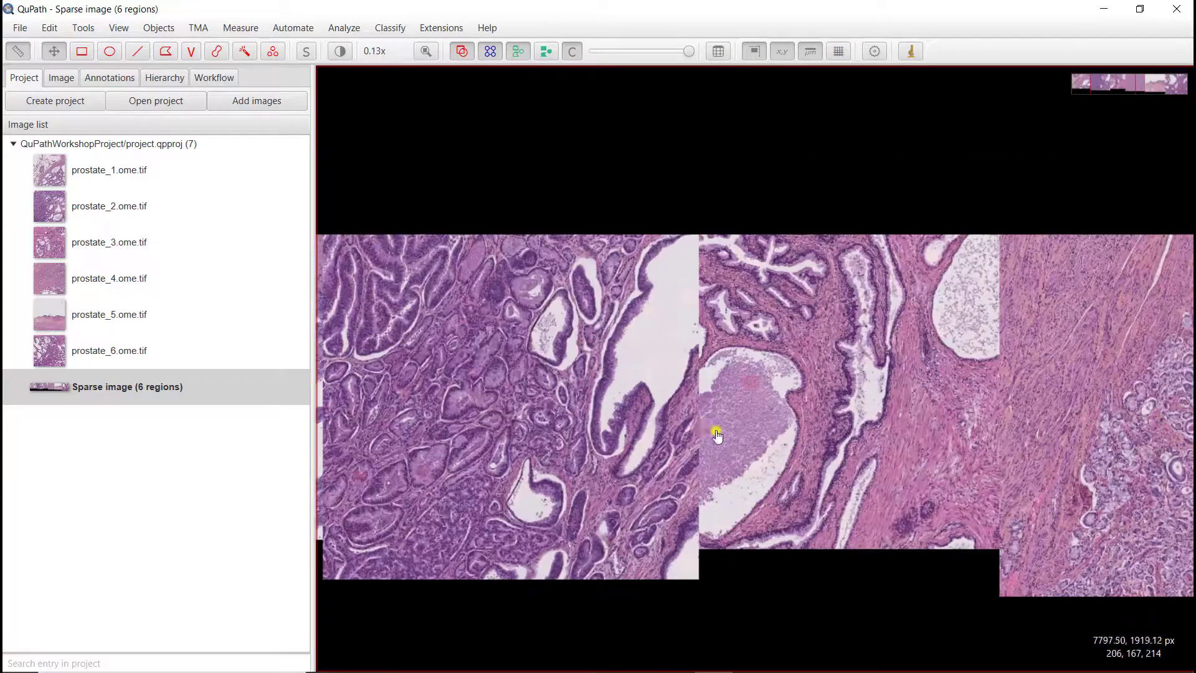
pyautogui.scroll(5, 717, 435)
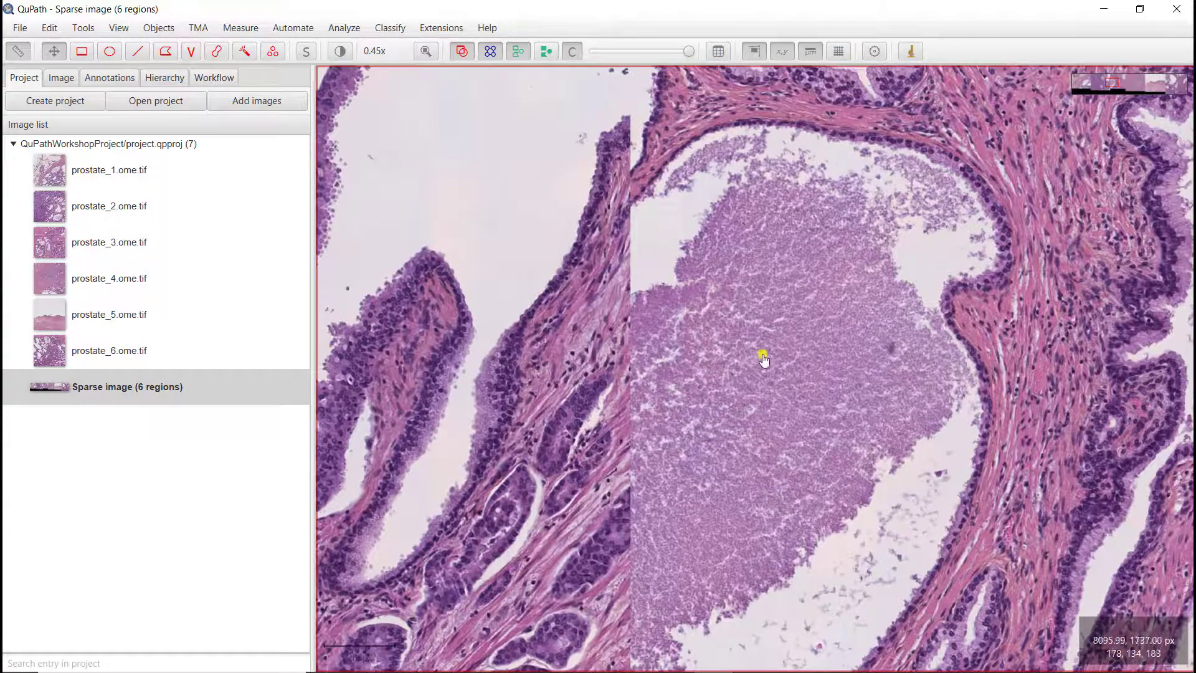
pyautogui.scroll(-3, 764, 359)
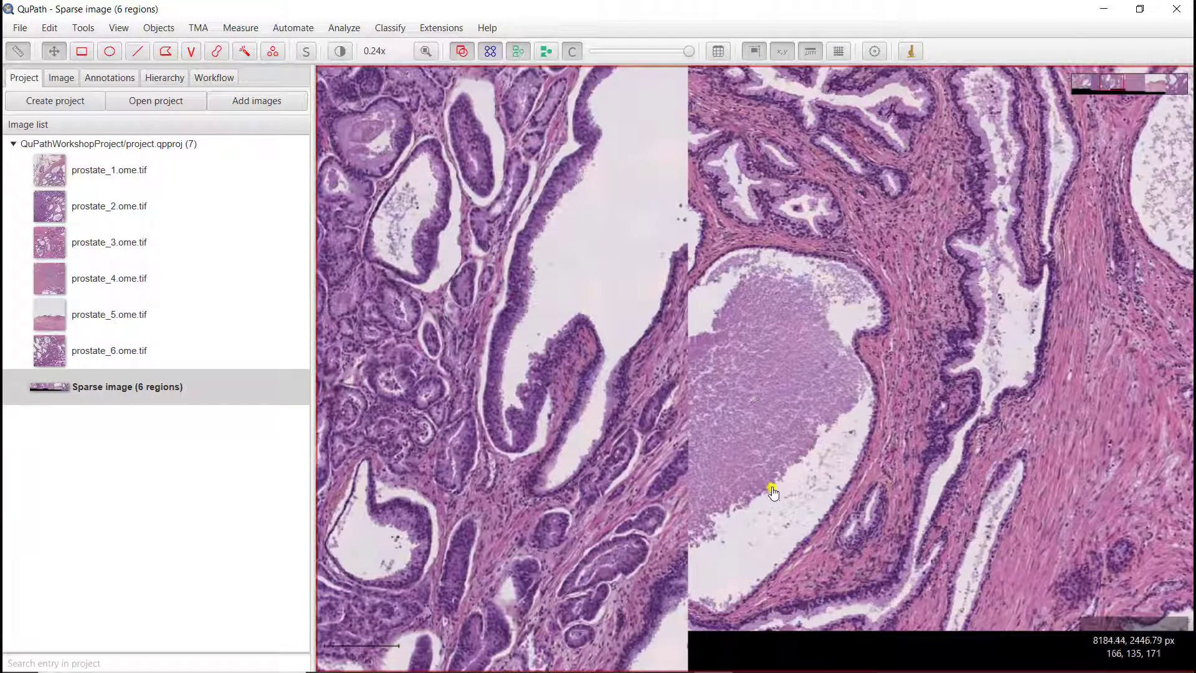
pyautogui.scroll(2, 850, 373)
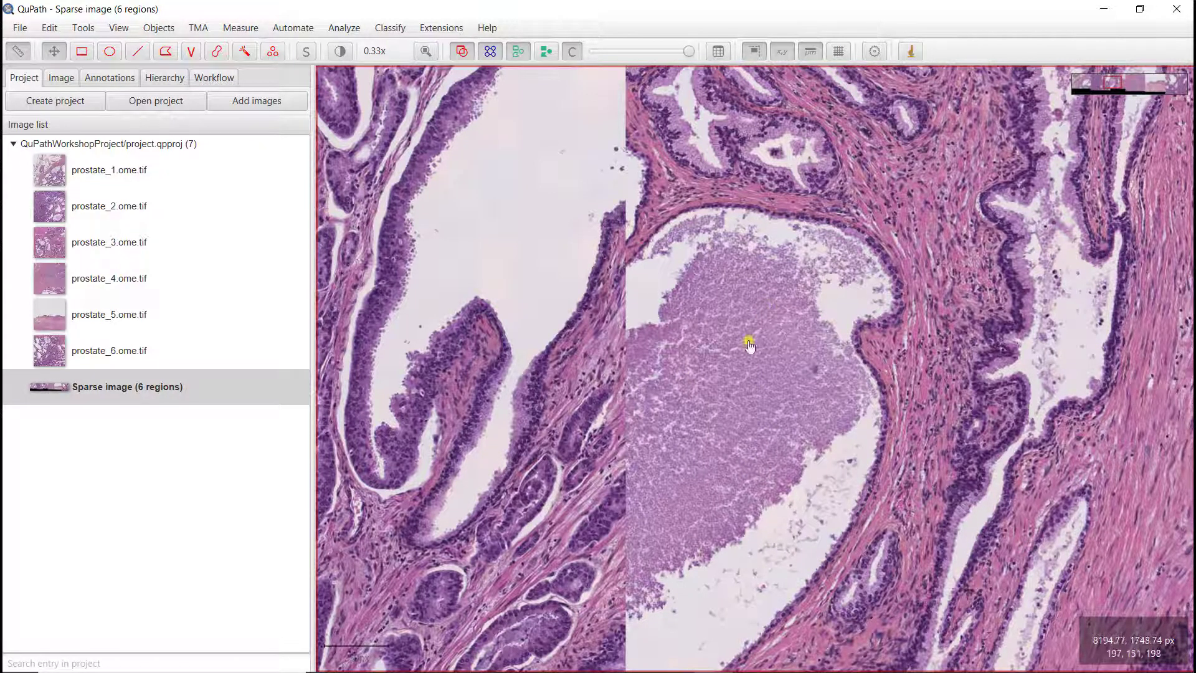
pyautogui.scroll(-2, 765, 479)
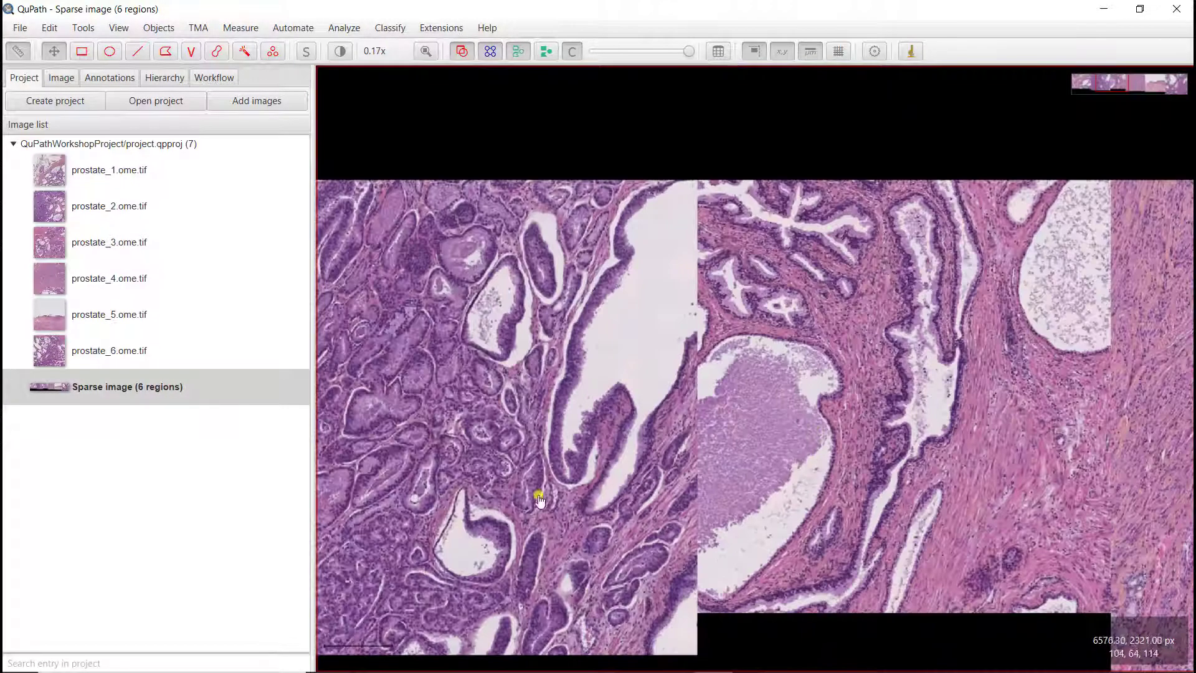
pyautogui.moveTo(539, 500); pyautogui.dragTo(660, 462)
pyautogui.moveTo(497, 458); pyautogui.dragTo(648, 459)
pyautogui.moveTo(531, 447); pyautogui.dragTo(676, 446)
pyautogui.moveTo(553, 409)
pyautogui.mouseDown()
pyautogui.moveTo(704, 416)
pyautogui.moveTo(639, 508)
pyautogui.mouseUp()
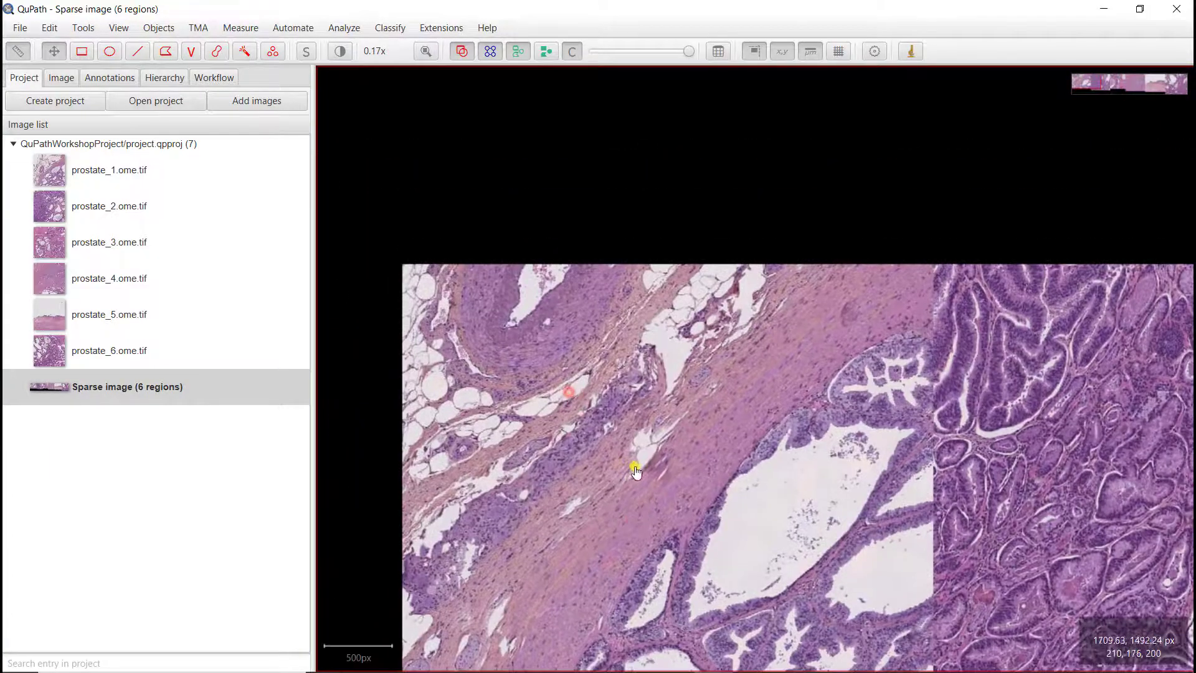
pyautogui.moveTo(629, 570); pyautogui.dragTo(655, 492)
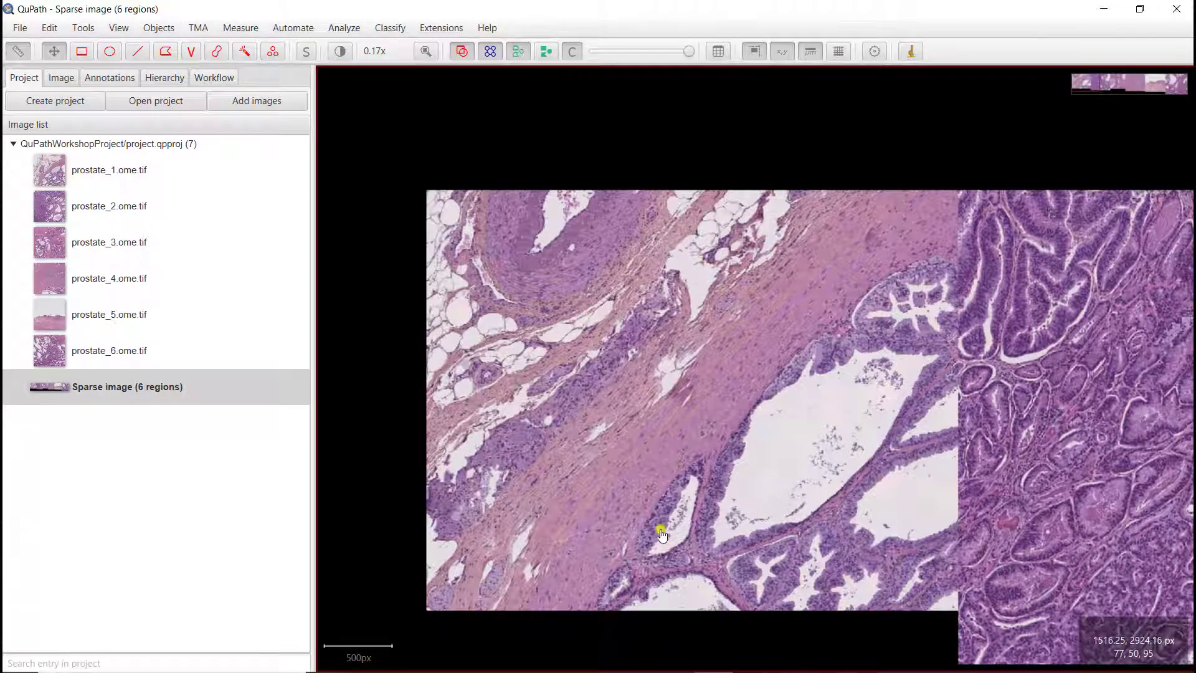
# Step: Add a new annotation class named Epithelium to the class list
pyautogui.click(110, 77)
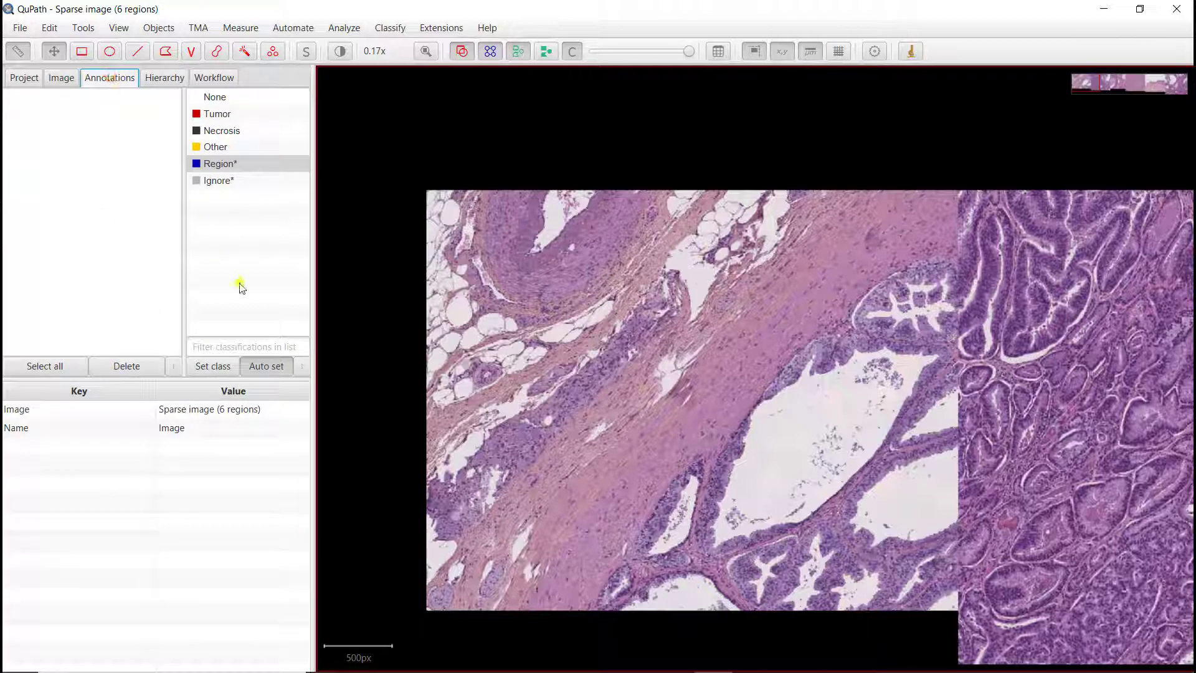
pyautogui.rightClick(247, 242)
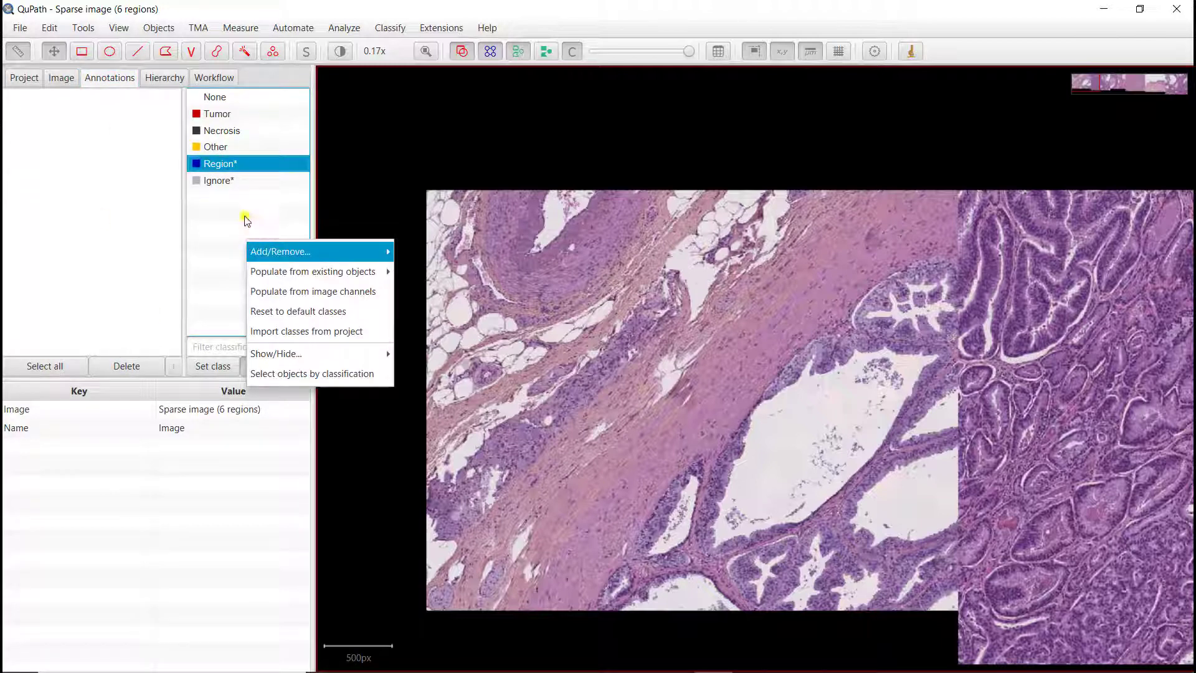
pyautogui.click(238, 219)
pyautogui.rightClick(239, 215)
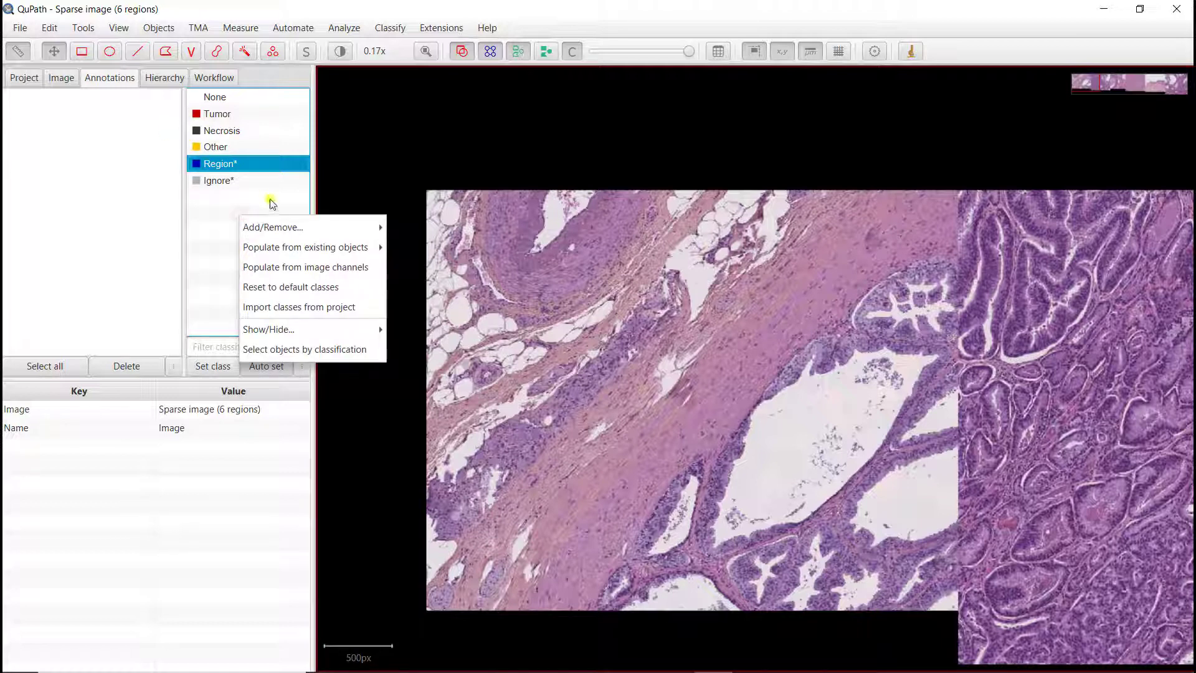
pyautogui.moveTo(280, 229)
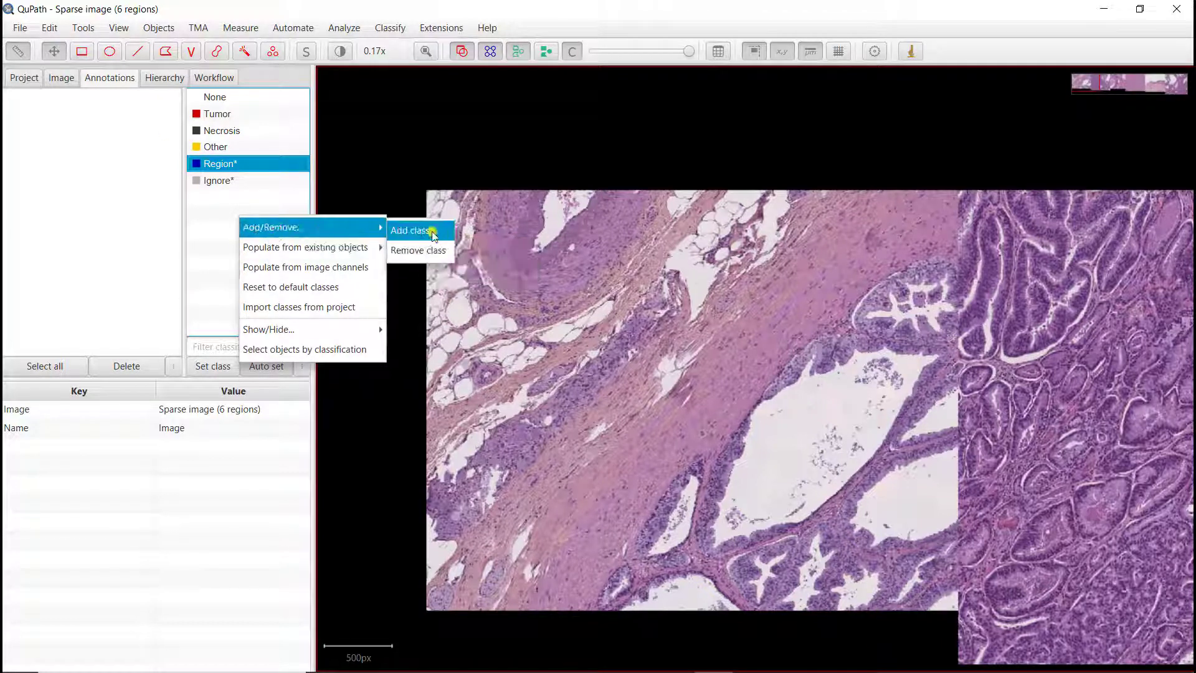
pyautogui.click(401, 232)
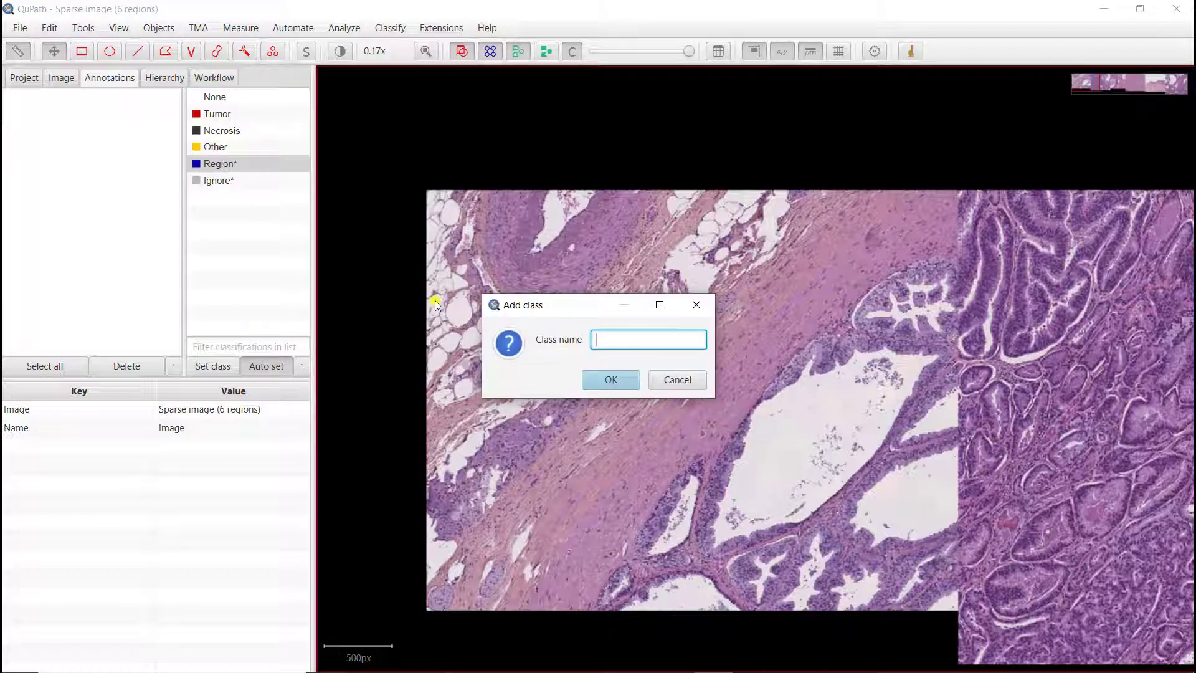
pyautogui.write('Epithelium')
pyautogui.click(612, 379)
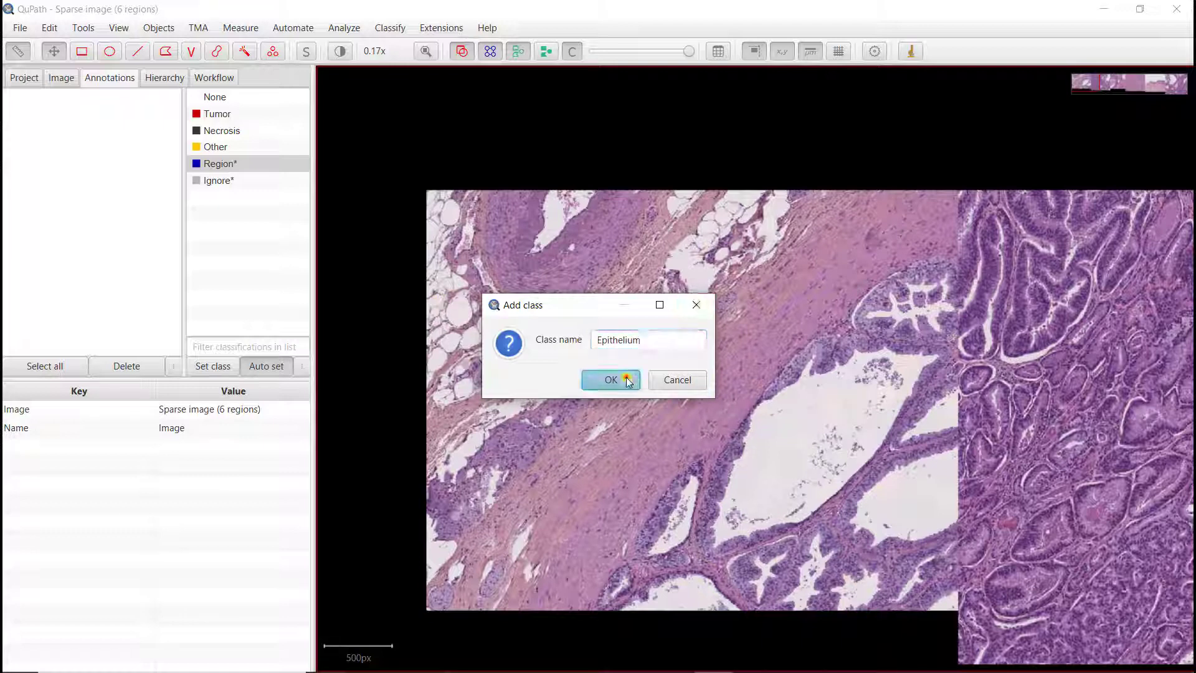
# Step: Add a new annotation class named Stroma to the class list
pyautogui.rightClick(229, 272)
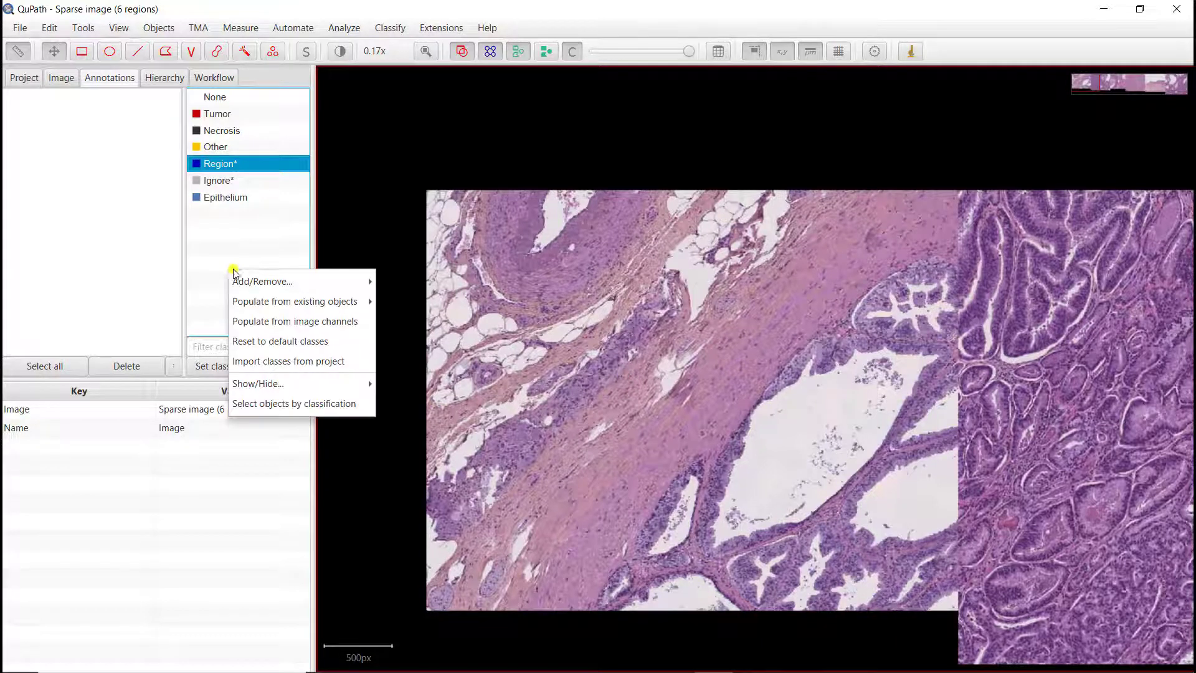
pyautogui.moveTo(236, 280)
pyautogui.click(384, 284)
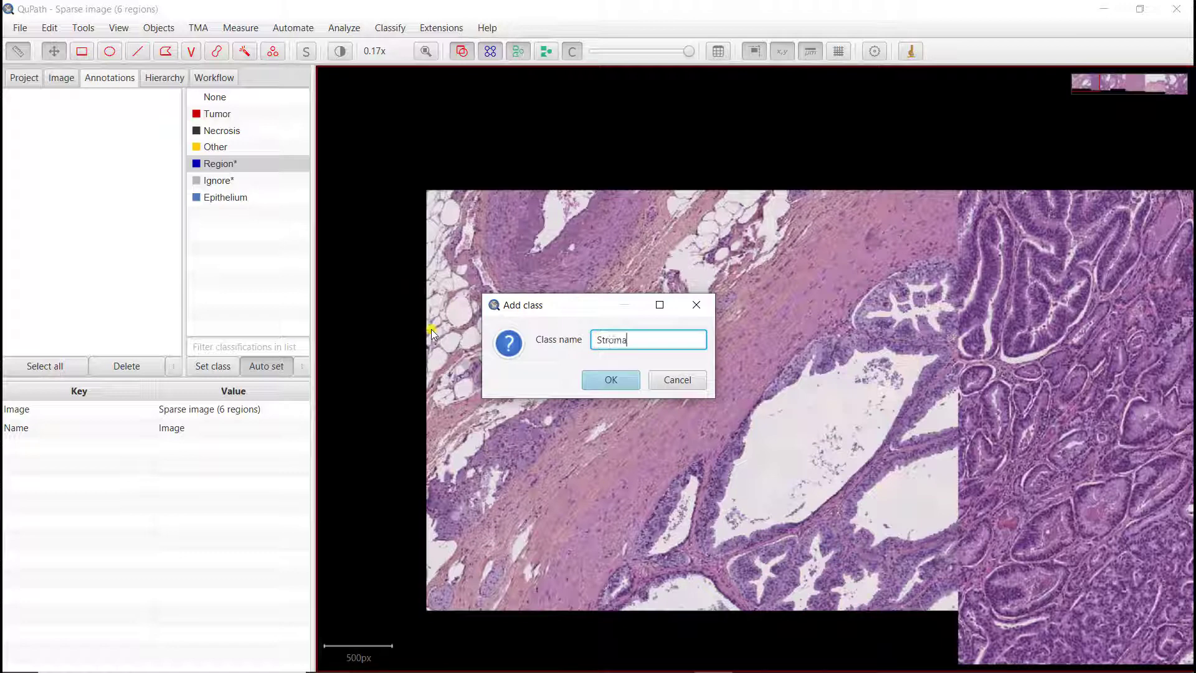
pyautogui.click(608, 379)
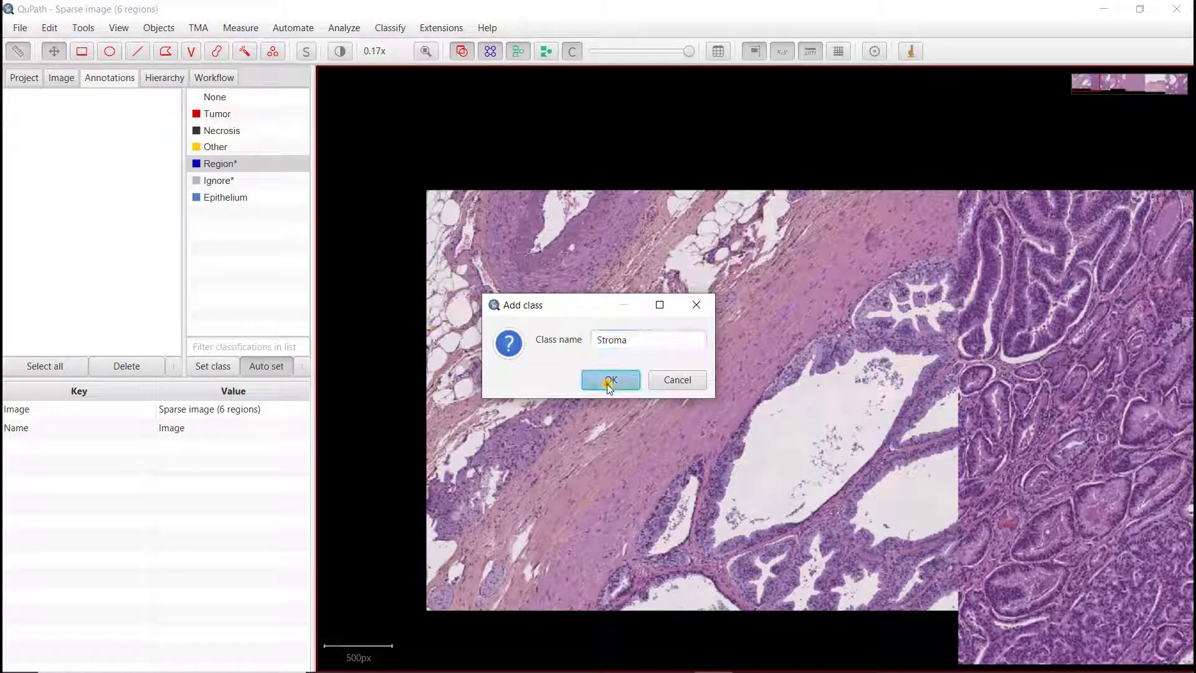
# Step: Add a new annotation class named Background to the class list
pyautogui.rightClick(262, 262)
pyautogui.moveTo(268, 270)
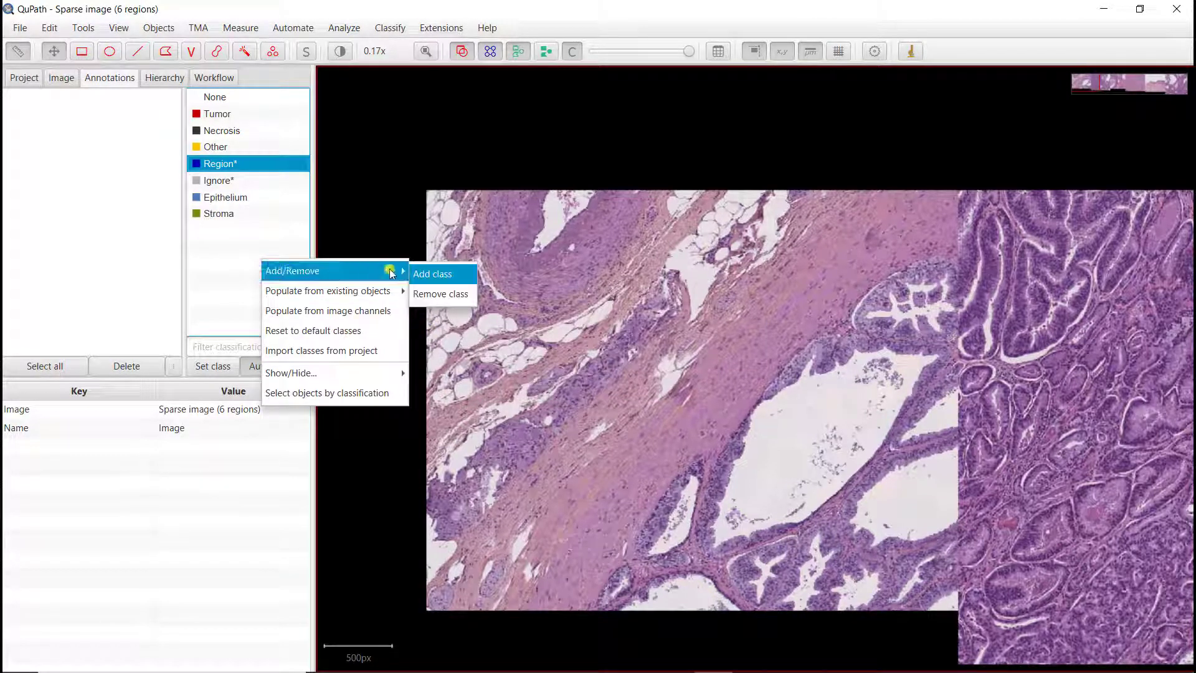
pyautogui.click(424, 276)
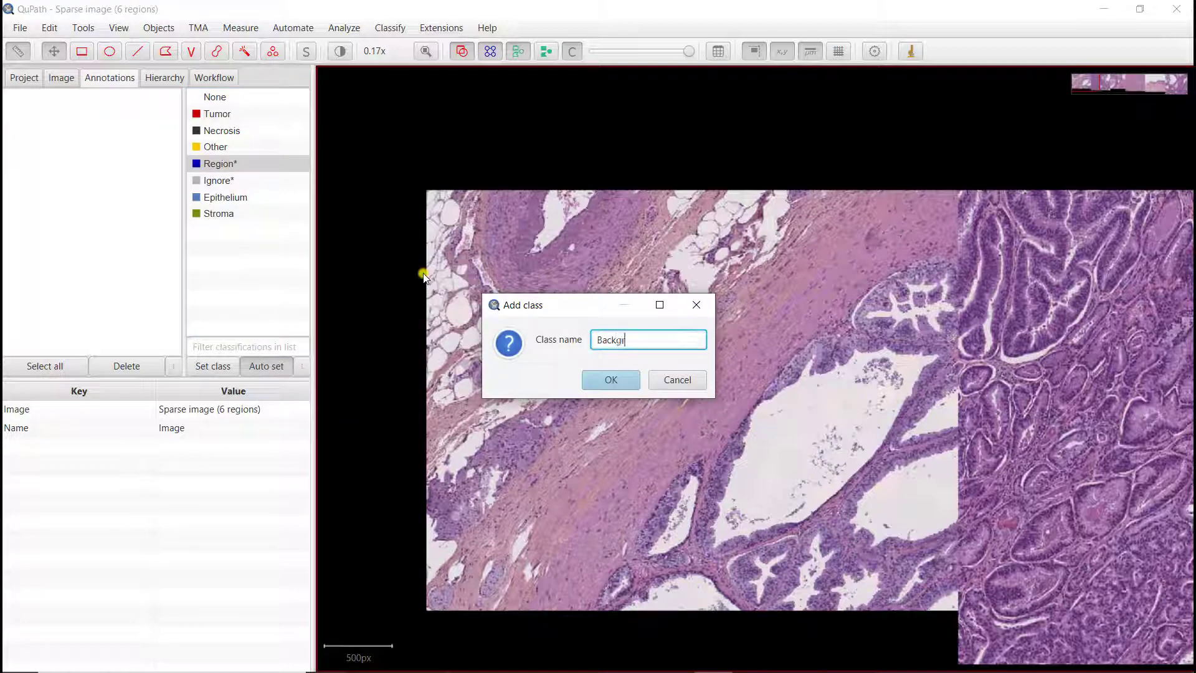
pyautogui.press('Return')
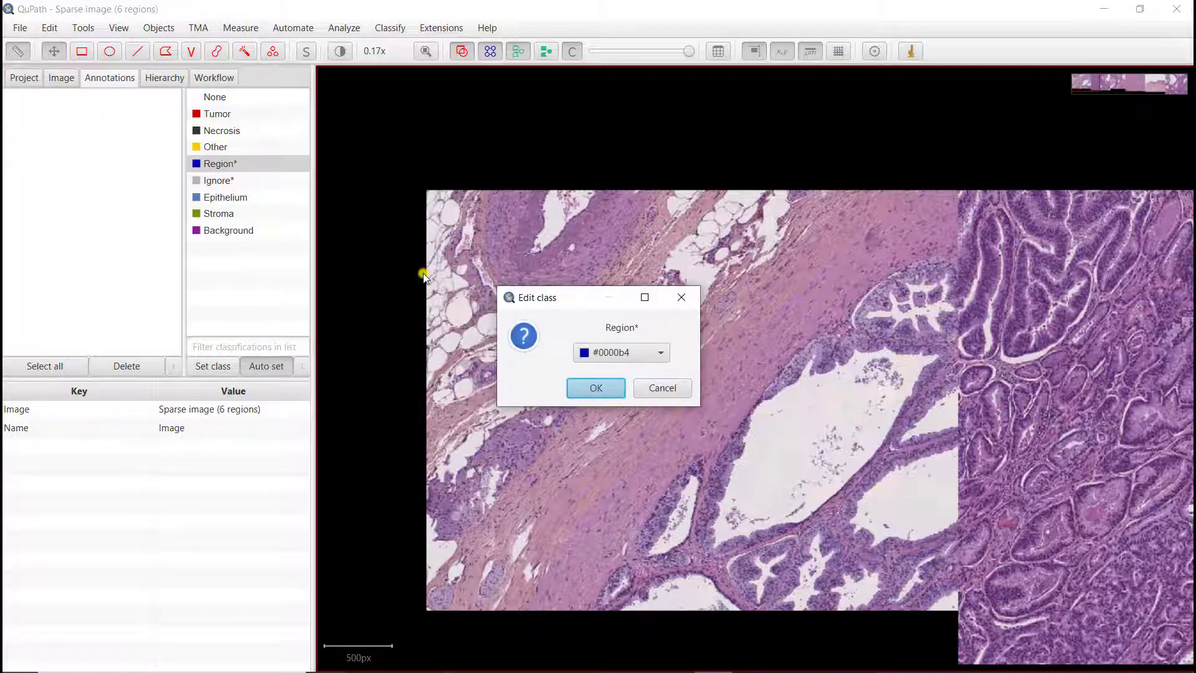
pyautogui.press('Return')
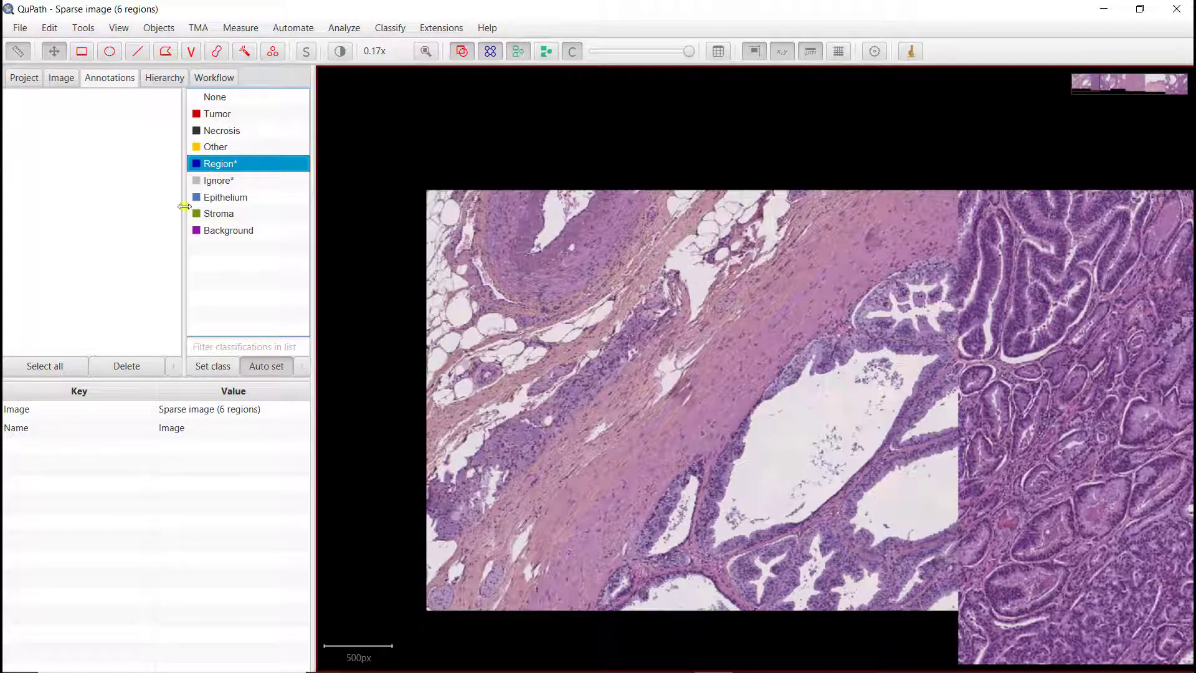
# Step: Change the Epithelium class colour to magenta
pyautogui.click(209, 163)
pyautogui.doubleClick(229, 196)
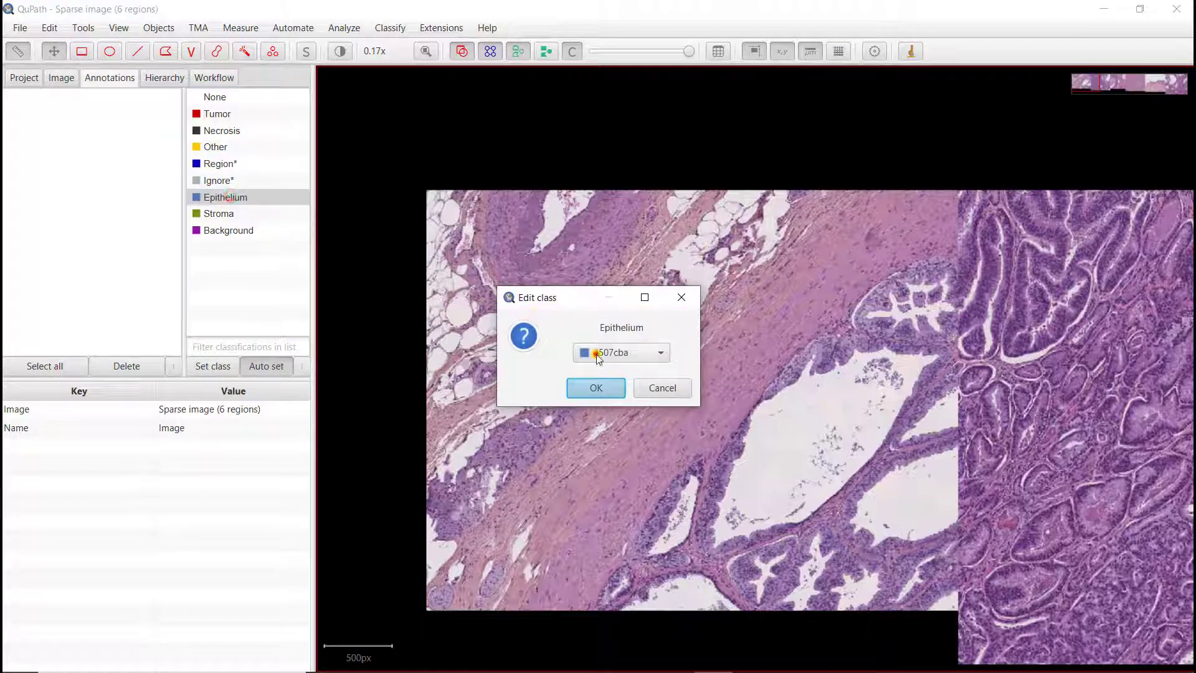
pyautogui.click(597, 354)
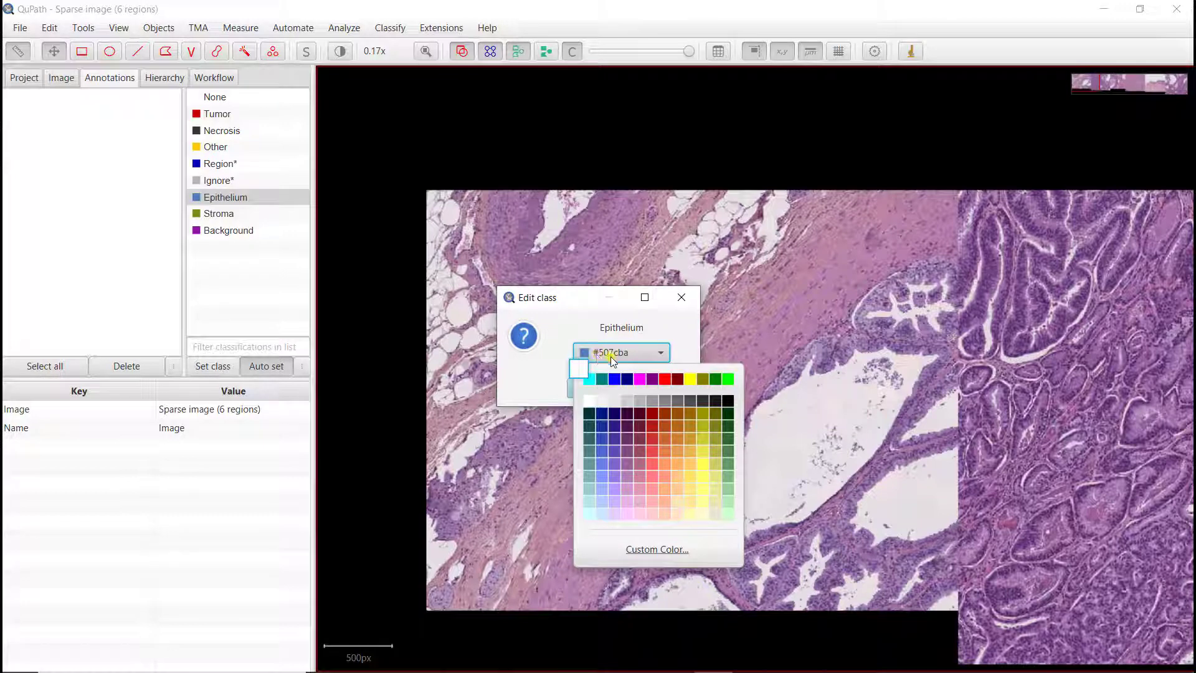
pyautogui.click(638, 379)
pyautogui.click(603, 389)
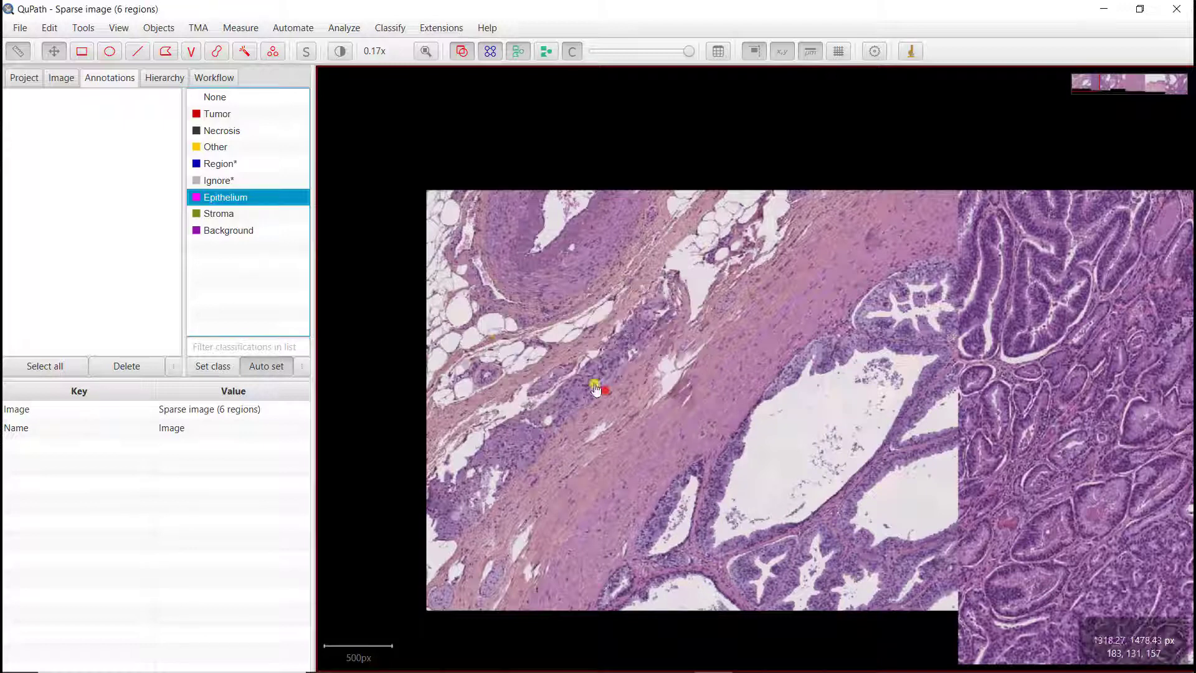
# Step: Change the Stroma class colour to a light orange
pyautogui.doubleClick(224, 218)
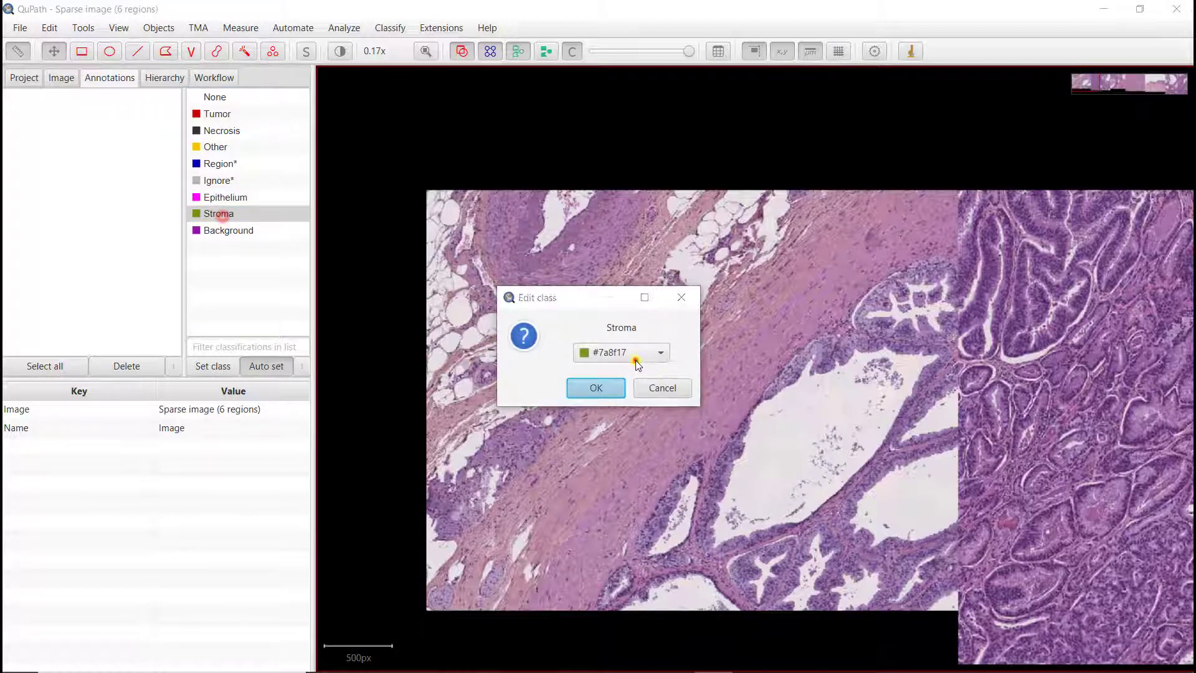
pyautogui.click(635, 359)
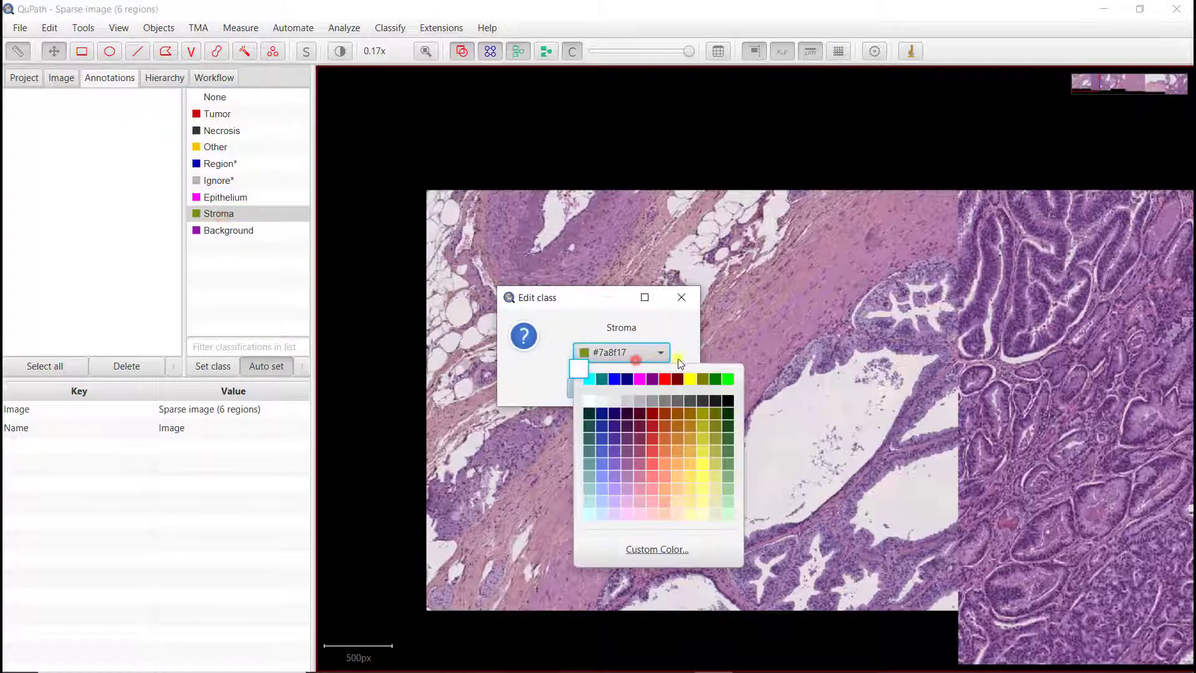
pyautogui.click(674, 466)
pyautogui.click(594, 390)
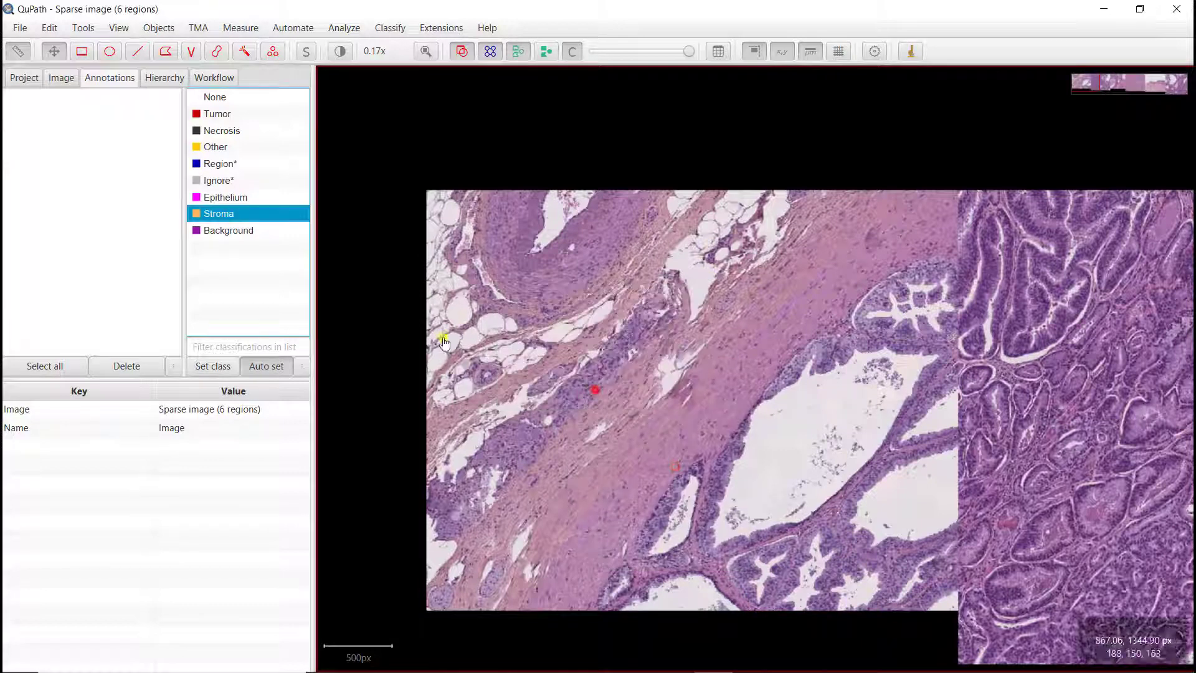
# Step: Change the Background class colour to black
pyautogui.doubleClick(227, 232)
pyautogui.click(595, 351)
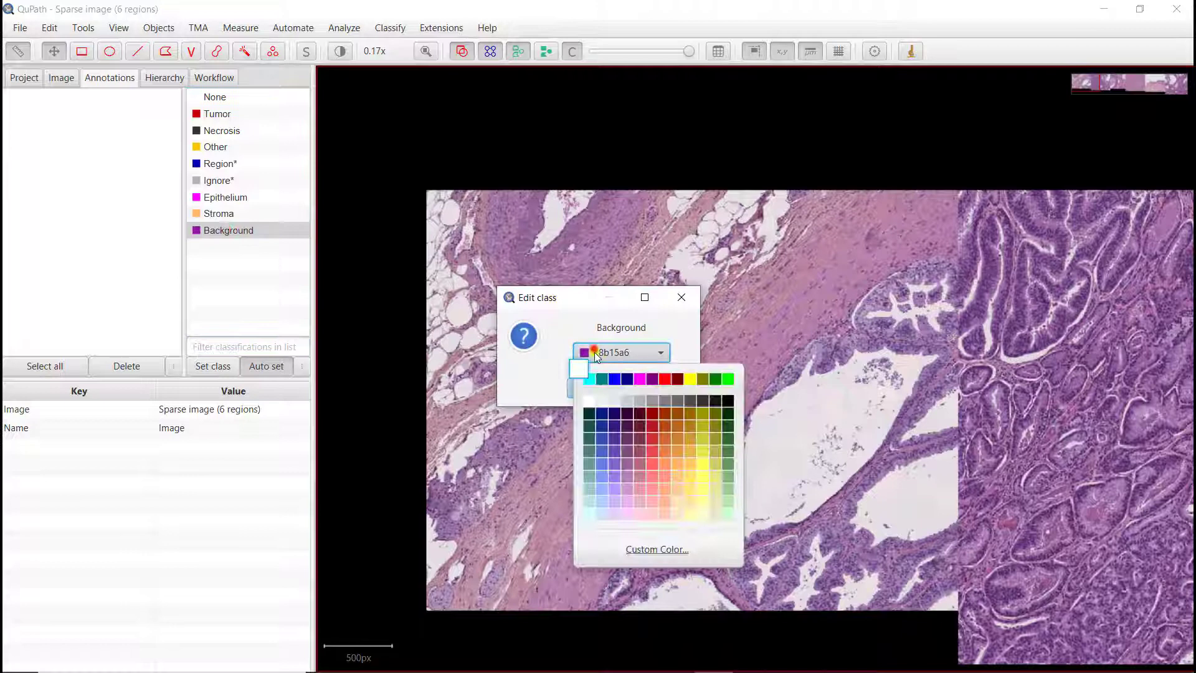
pyautogui.click(629, 382)
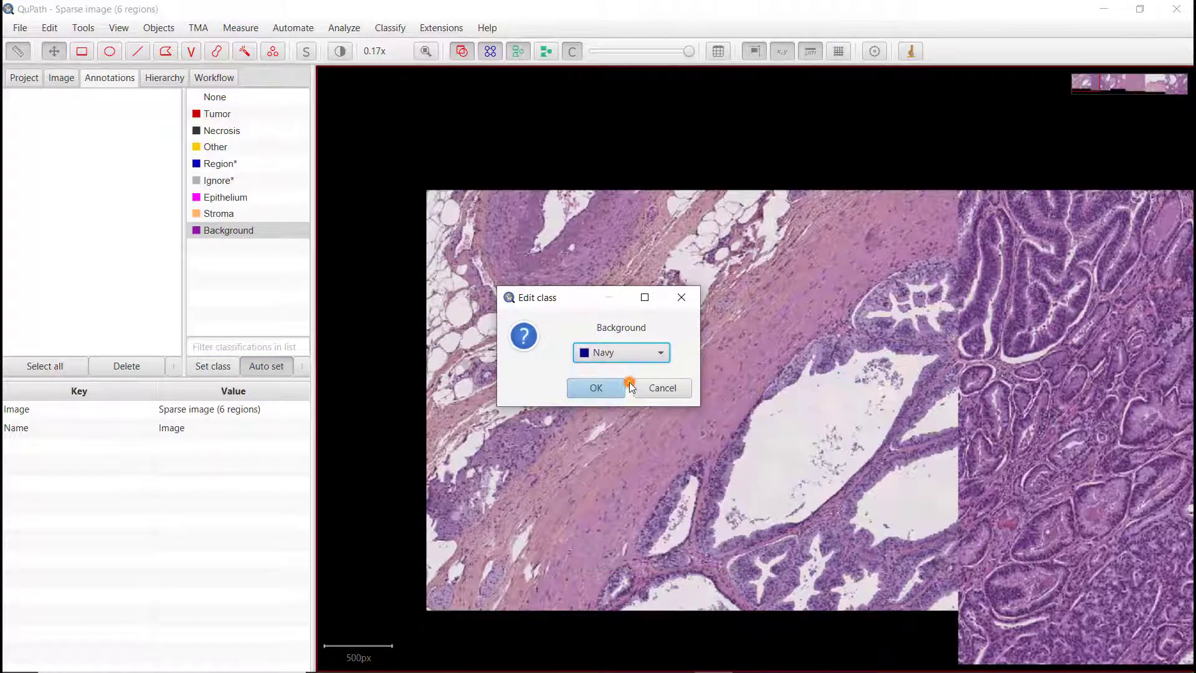
pyautogui.click(626, 353)
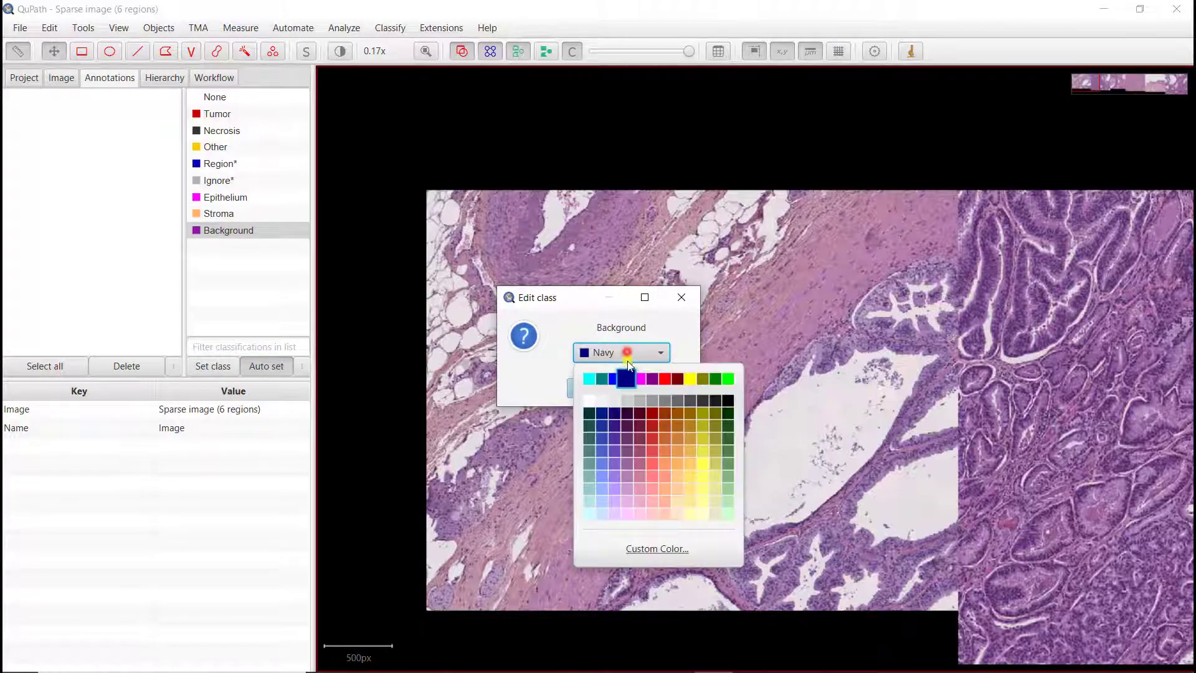
pyautogui.click(727, 400)
pyautogui.click(607, 395)
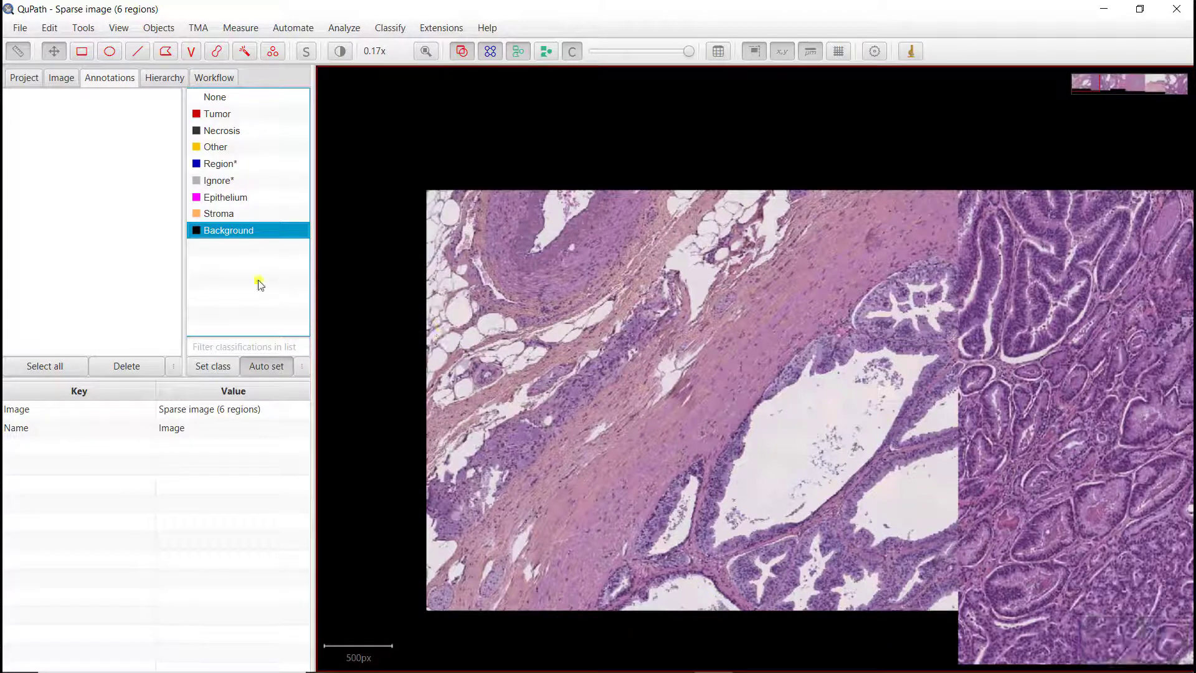
# Step: With the Brush tool and Background class, paint a Background annotation inside the empty gland lumen
pyautogui.click(217, 53)
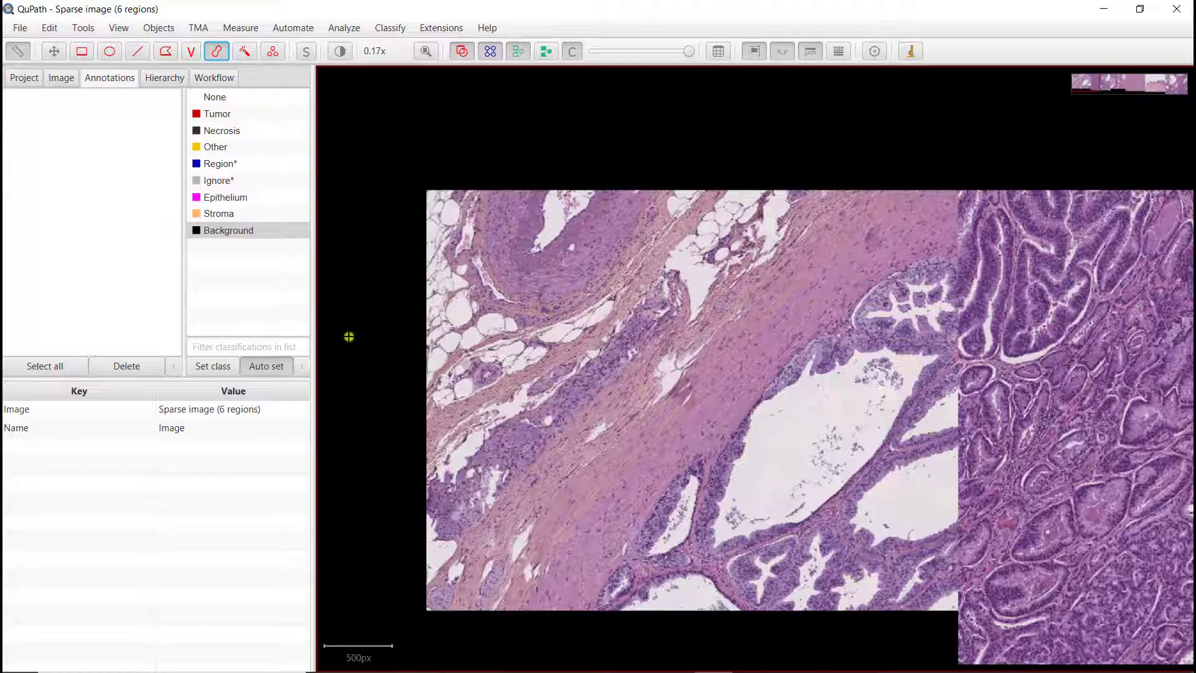
pyautogui.moveTo(826, 514); pyautogui.dragTo(720, 461)
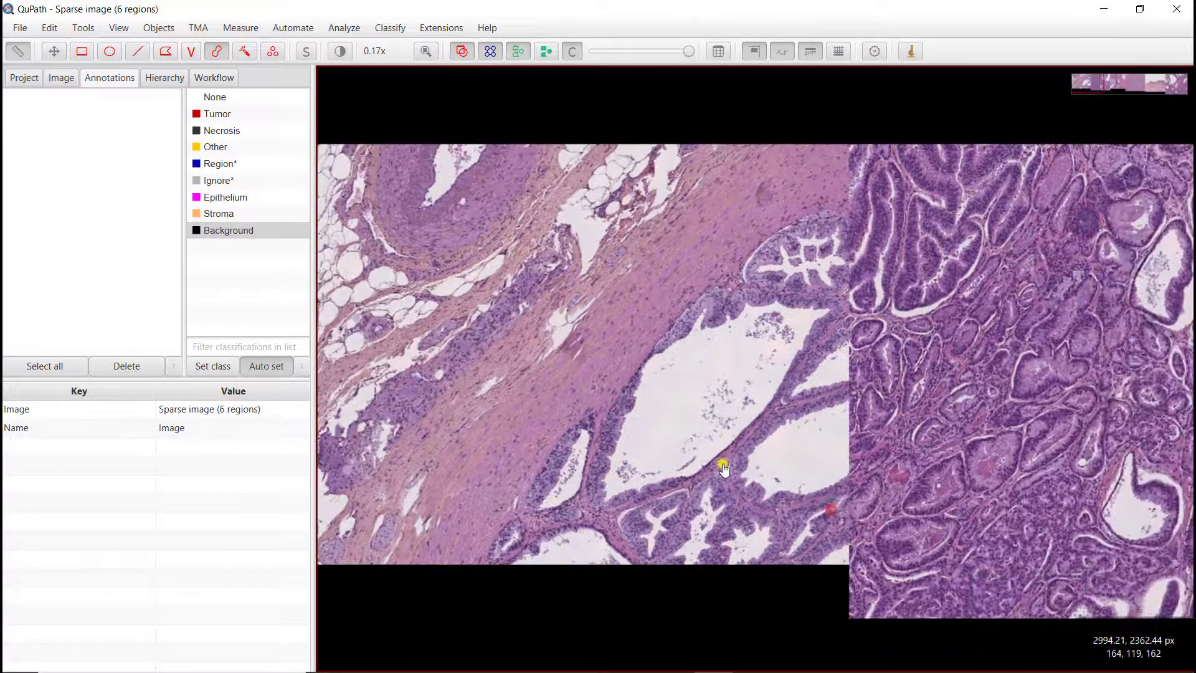
pyautogui.scroll(5, 715, 407)
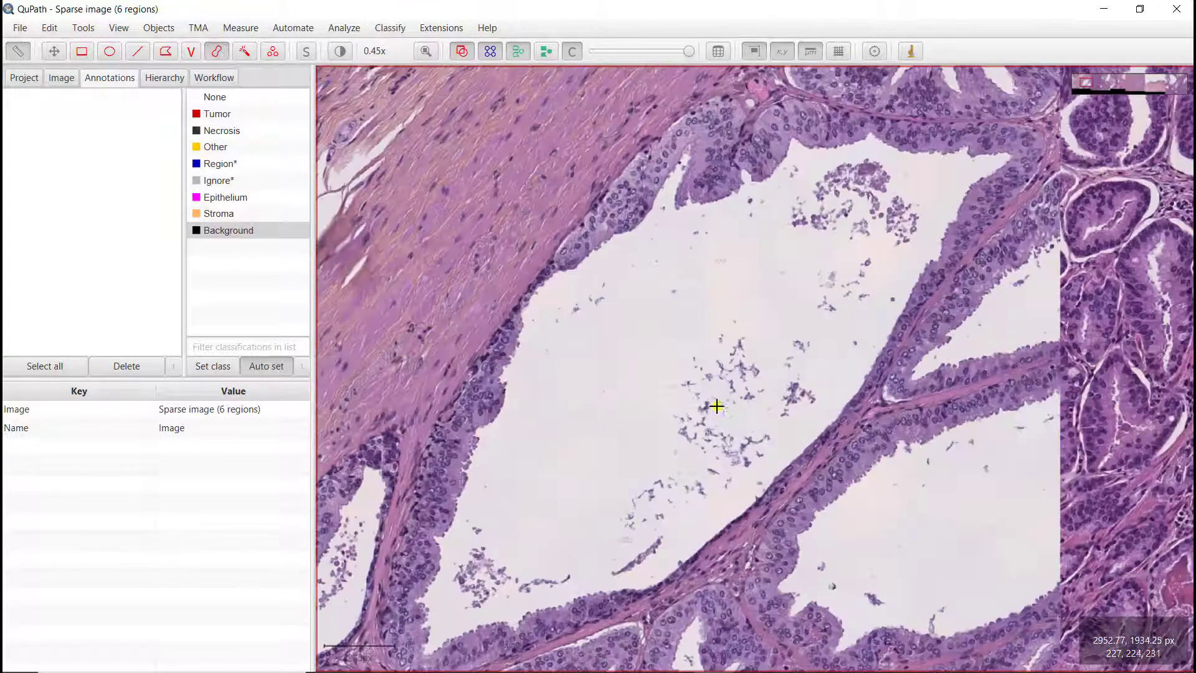
pyautogui.moveTo(747, 345); pyautogui.dragTo(738, 372)
pyautogui.moveTo(682, 450); pyautogui.dragTo(609, 496)
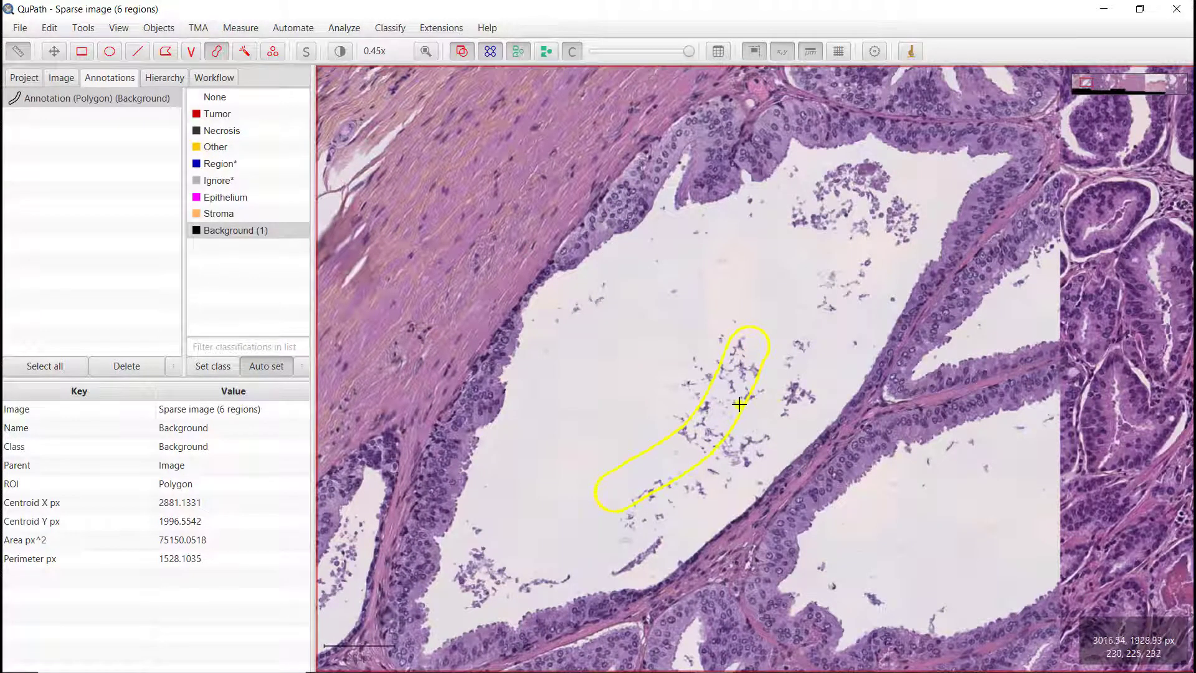
# Step: Paint two more Background annotations, one over luminal debris and one in an empty lumen of the neighbouring regions
pyautogui.scroll(-4, 716, 389)
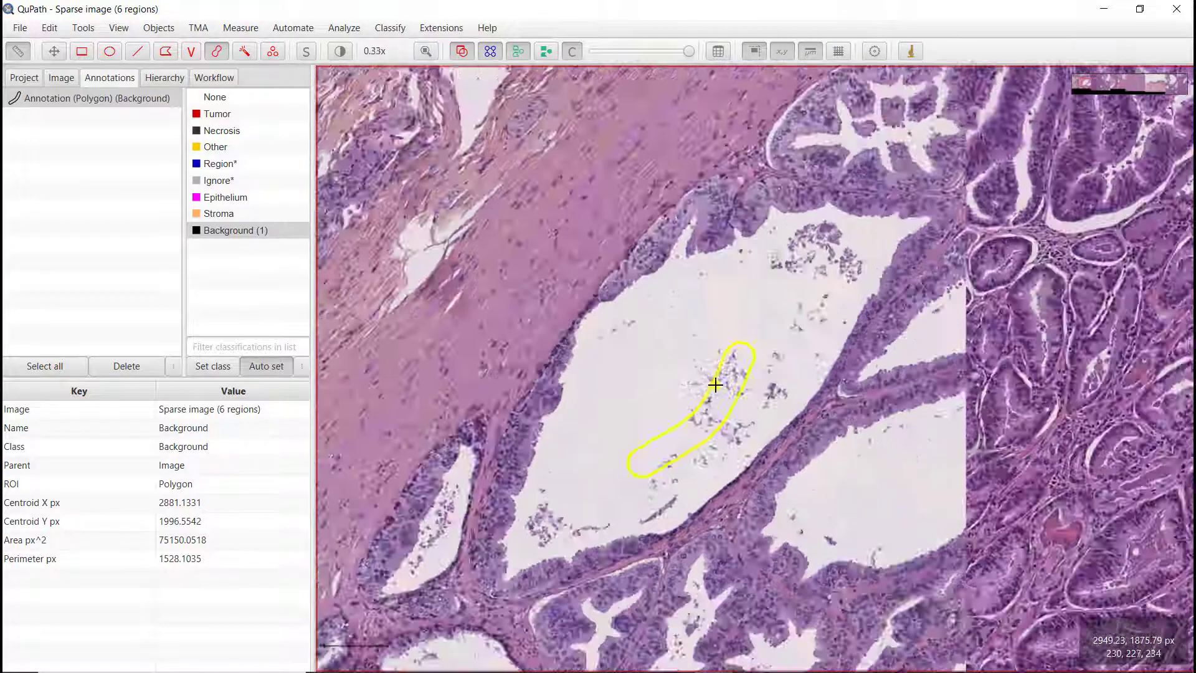
pyautogui.scroll(1, 672, 386)
pyautogui.scroll(2, 653, 385)
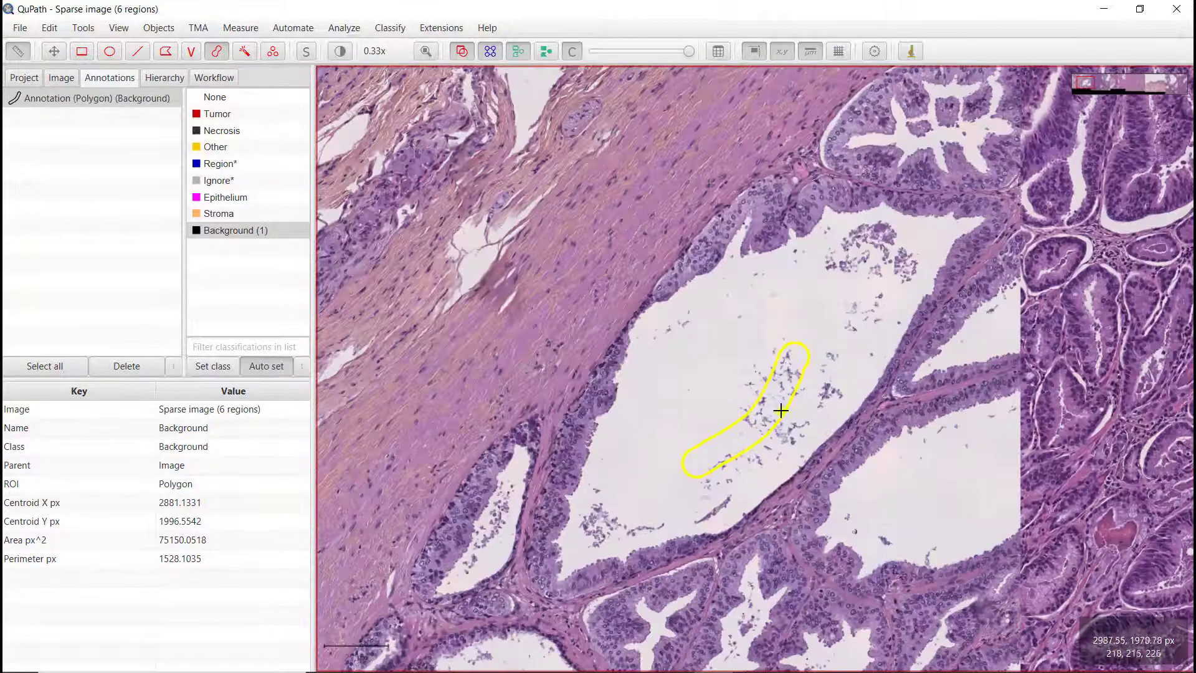
pyautogui.moveTo(937, 488); pyautogui.dragTo(326, 404)
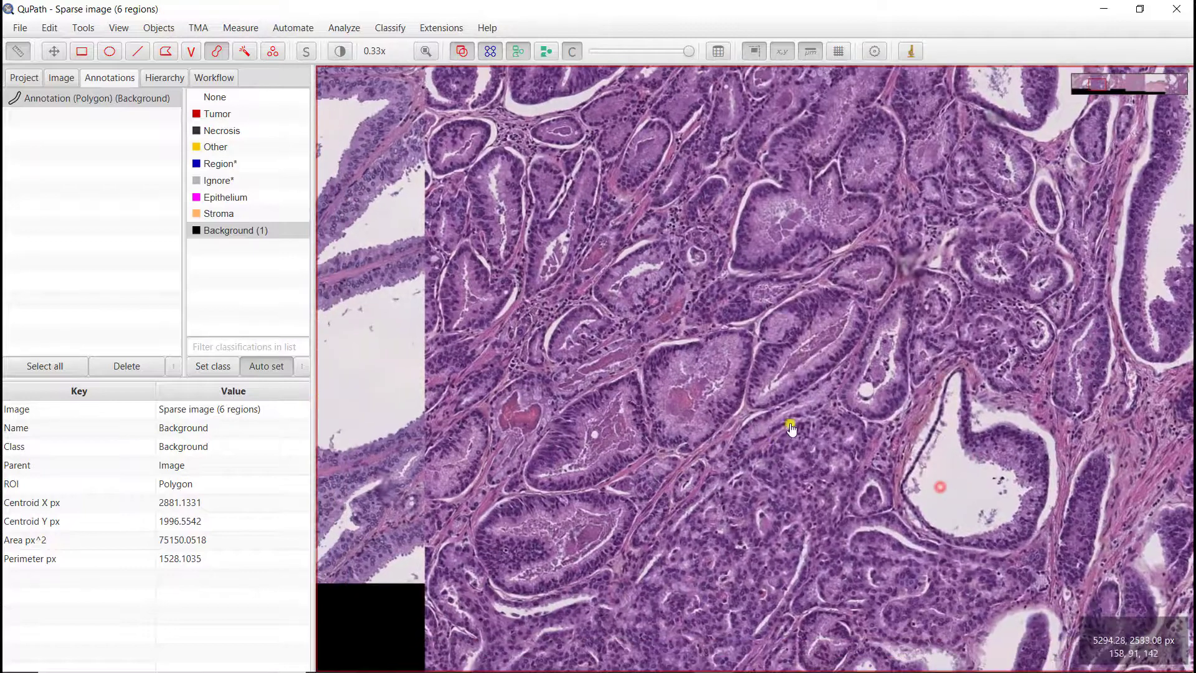
pyautogui.moveTo(956, 327); pyautogui.dragTo(361, 333)
pyautogui.moveTo(903, 378); pyautogui.dragTo(887, 382)
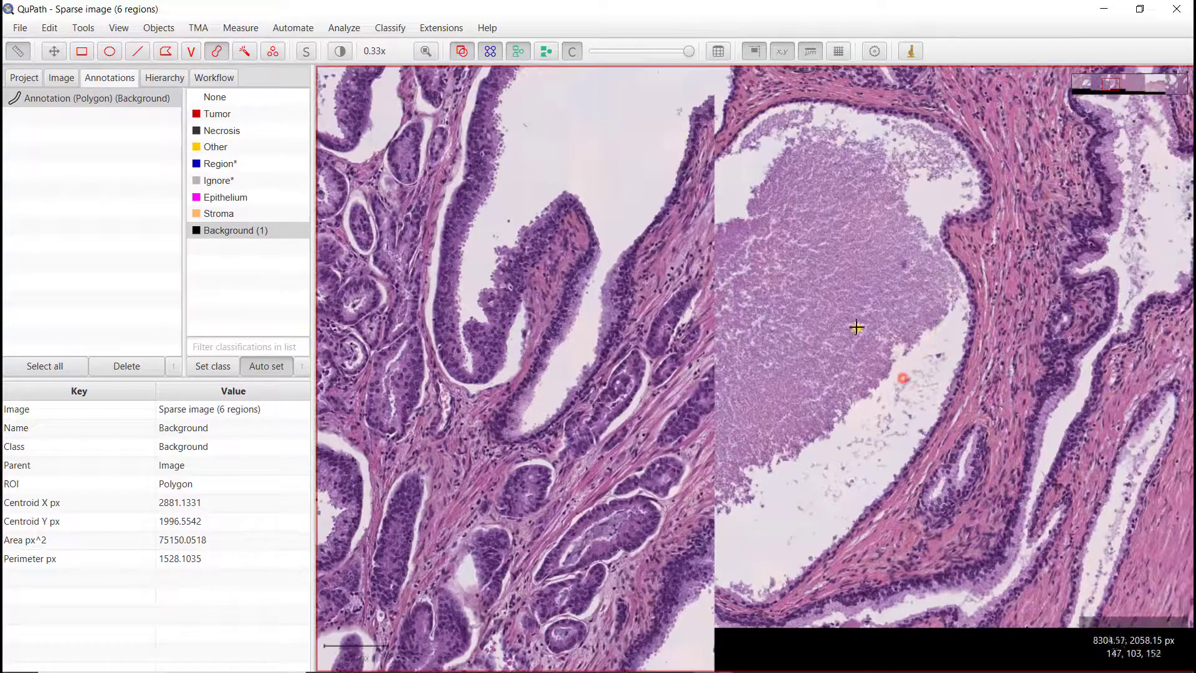
pyautogui.moveTo(833, 167); pyautogui.dragTo(804, 267)
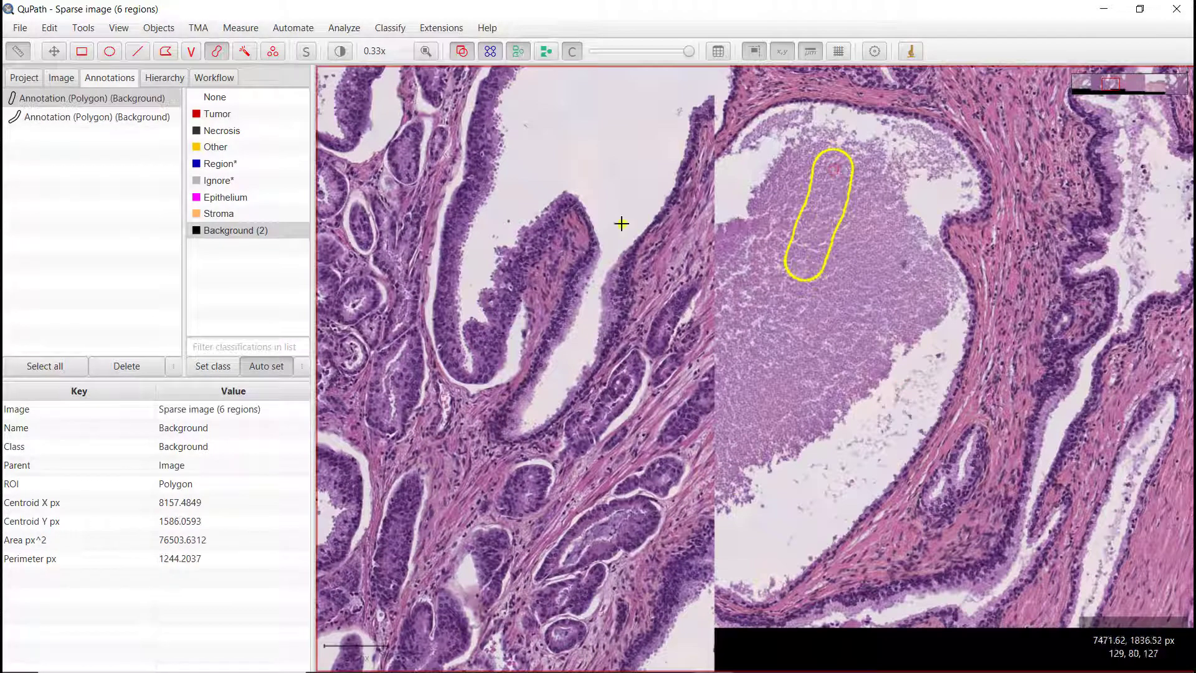
pyautogui.moveTo(558, 121)
pyautogui.mouseDown()
pyautogui.moveTo(581, 115)
pyautogui.moveTo(600, 129)
pyautogui.mouseUp()
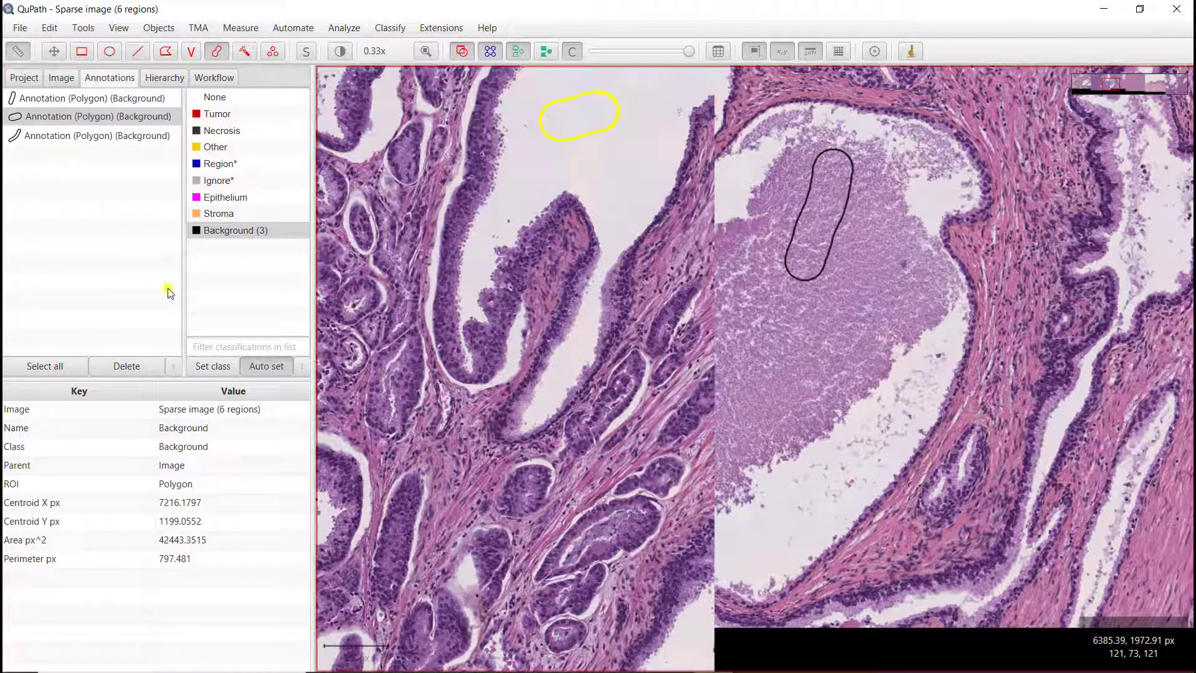
# Step: Select the Epithelium class and paint two Epithelium annotations along the epithelial lining of a gland
pyautogui.click(215, 198)
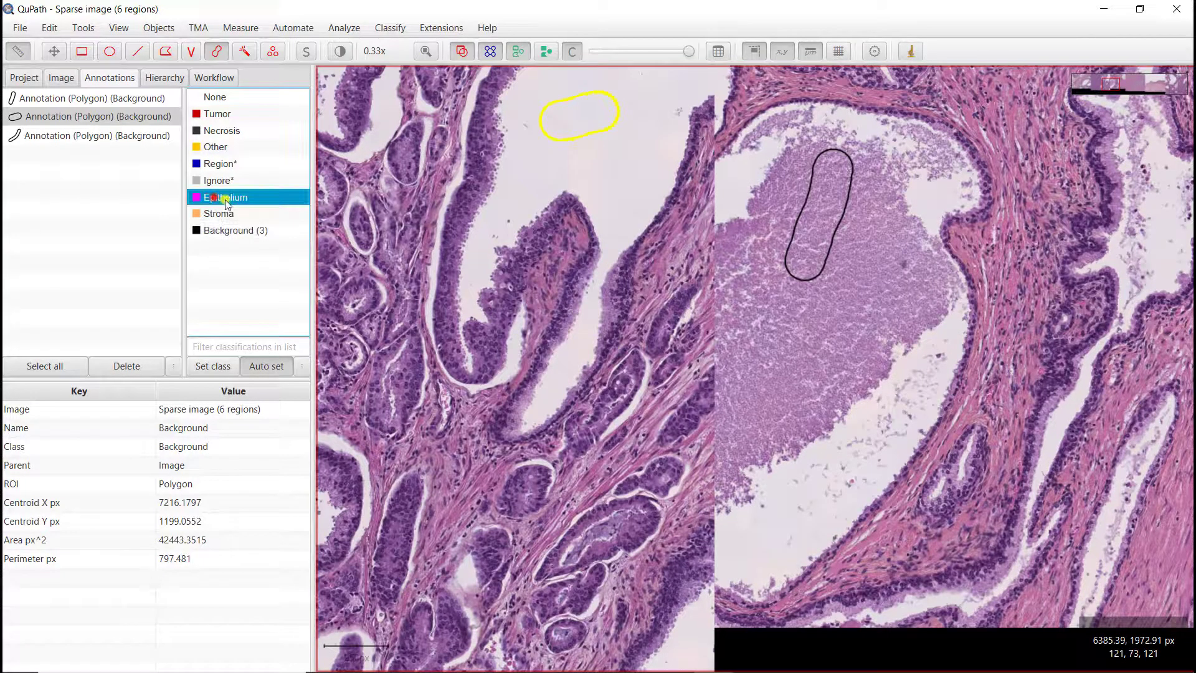
pyautogui.scroll(4, 419, 243)
pyautogui.scroll(3, 418, 280)
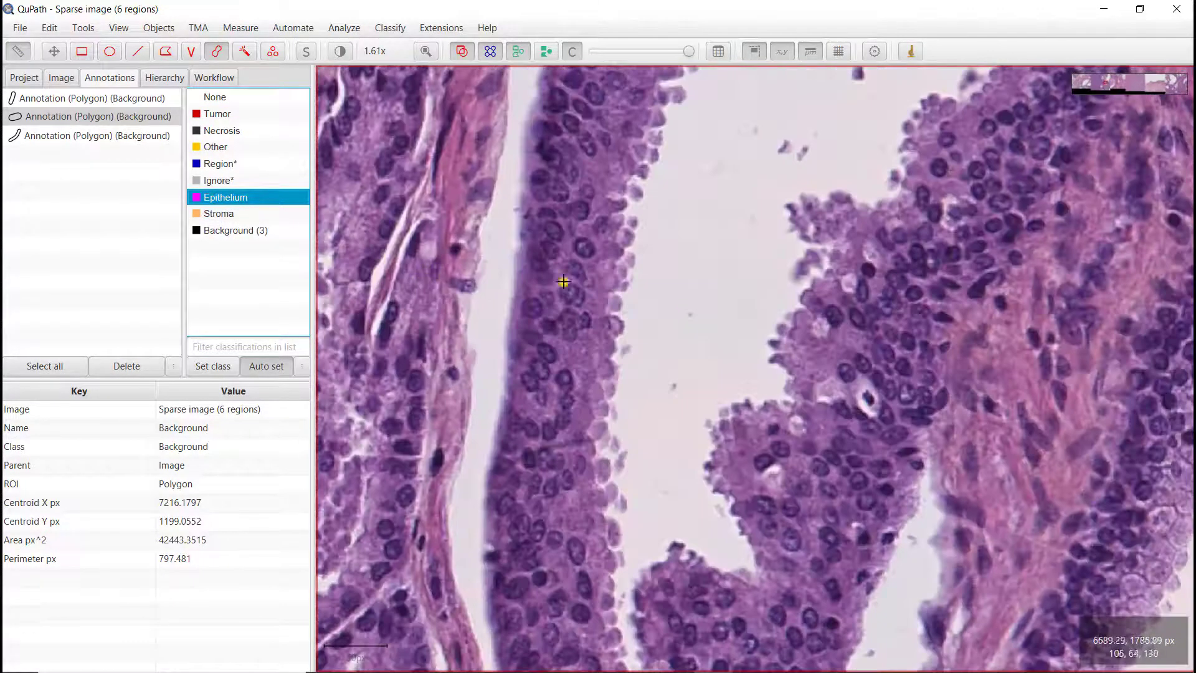
pyautogui.moveTo(579, 164); pyautogui.dragTo(565, 336)
pyautogui.moveTo(966, 226); pyautogui.dragTo(915, 339)
pyautogui.scroll(-6, 947, 395)
pyautogui.scroll(-6, 956, 404)
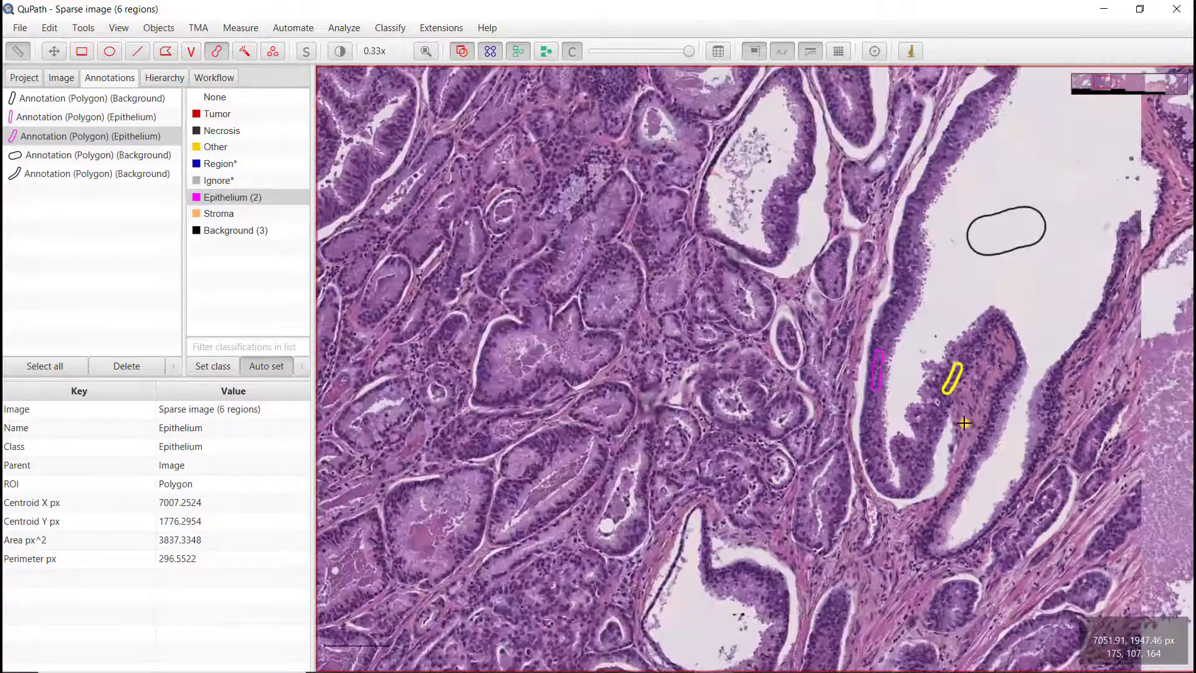
# Step: Paint two more Epithelium annotations on the epithelium of tumour glands in the upper-left region
pyautogui.scroll(6, 679, 265)
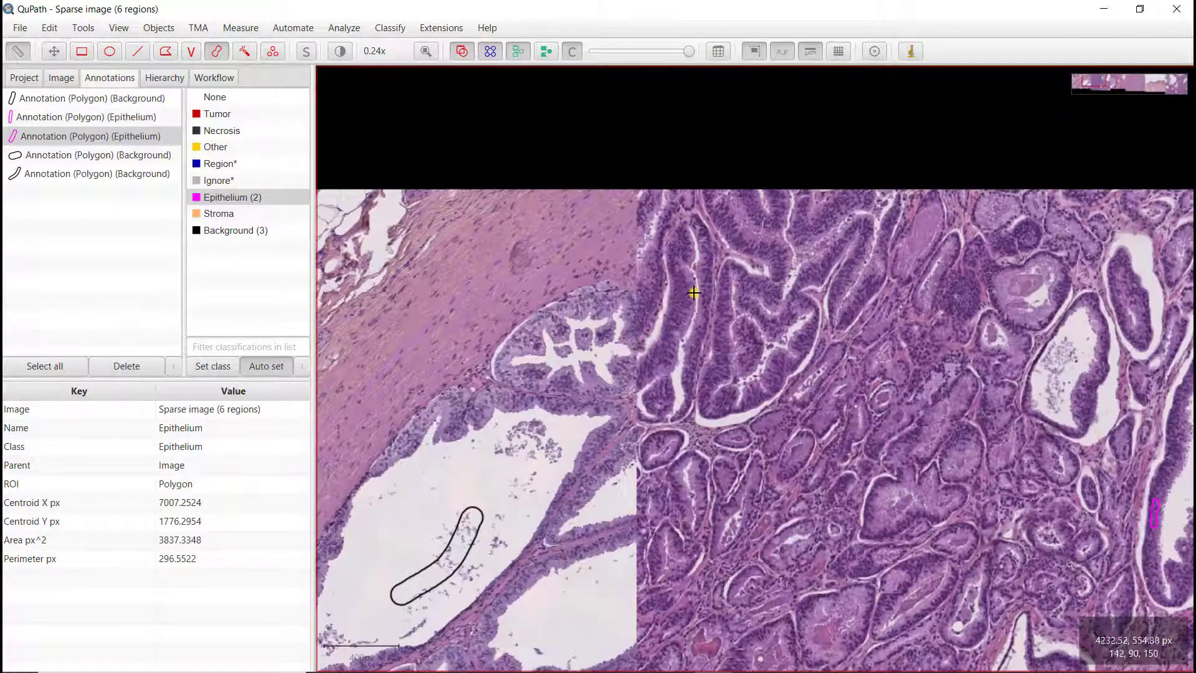
pyautogui.moveTo(662, 312); pyautogui.dragTo(662, 333)
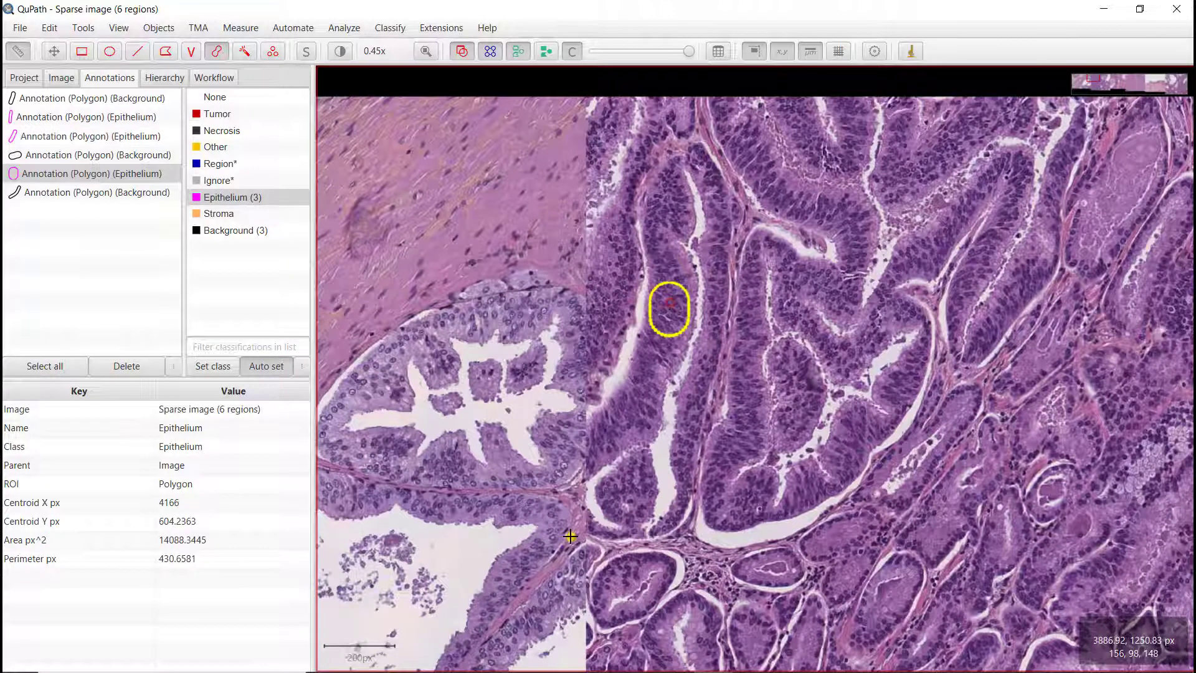
pyautogui.moveTo(504, 571); pyautogui.dragTo(517, 565)
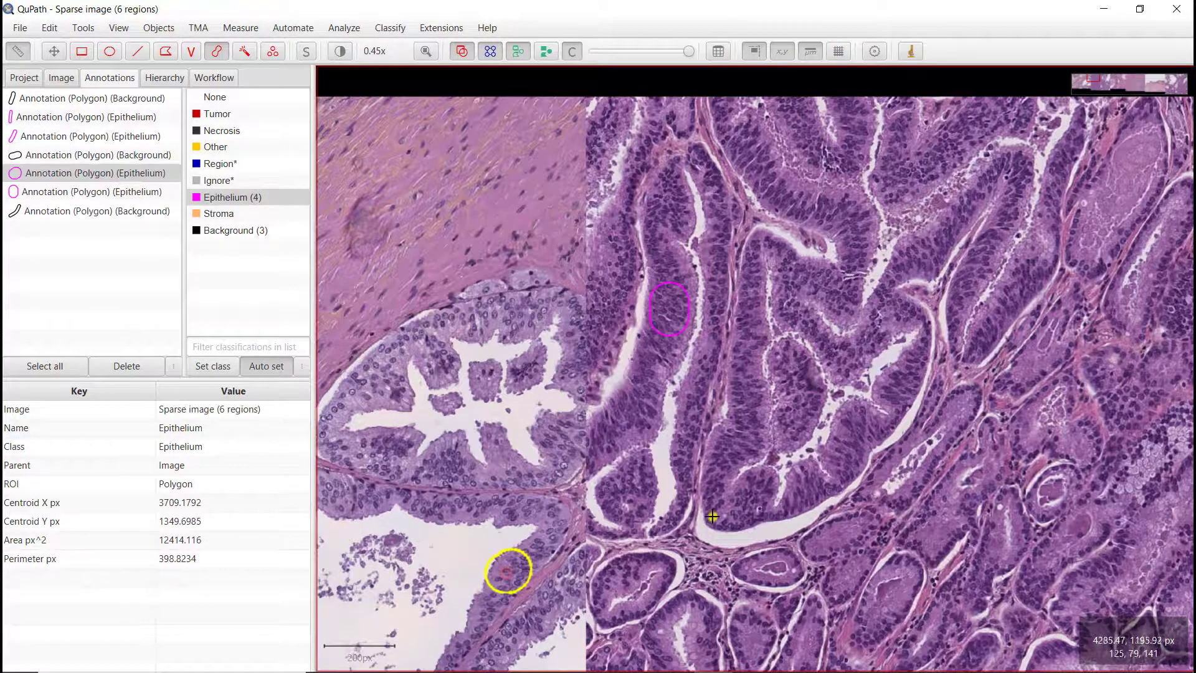
pyautogui.scroll(-5, 714, 517)
# Step: Paint two small Epithelium annotations on the small infiltrating glands in the lower-right region
pyautogui.moveTo(845, 549); pyautogui.dragTo(546, 240)
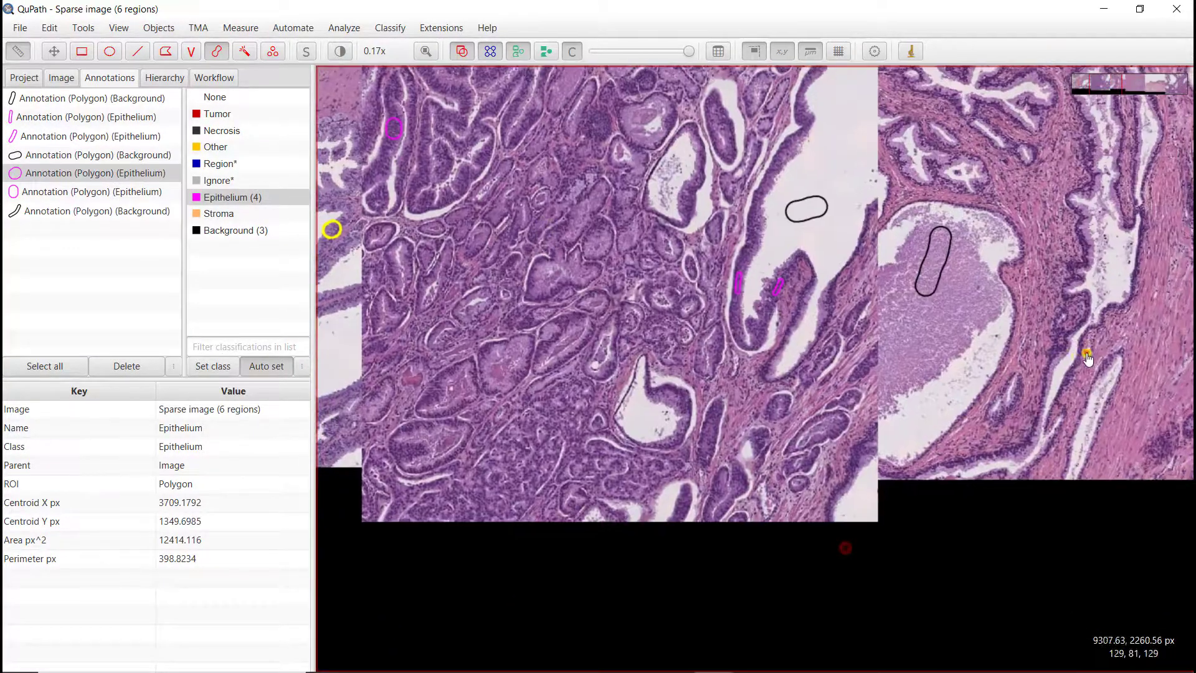
pyautogui.moveTo(1087, 355); pyautogui.dragTo(505, 357)
pyautogui.moveTo(966, 358); pyautogui.dragTo(555, 351)
pyautogui.moveTo(866, 372); pyautogui.dragTo(787, 355)
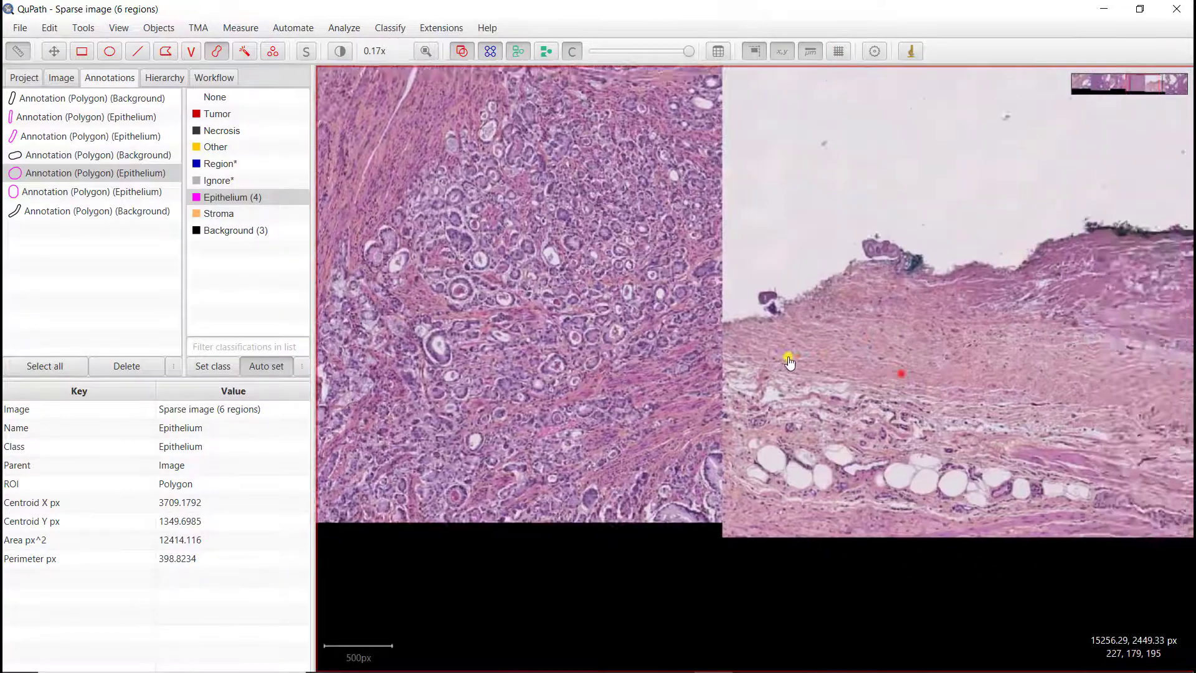
pyautogui.scroll(8, 726, 360)
pyautogui.scroll(2, 668, 387)
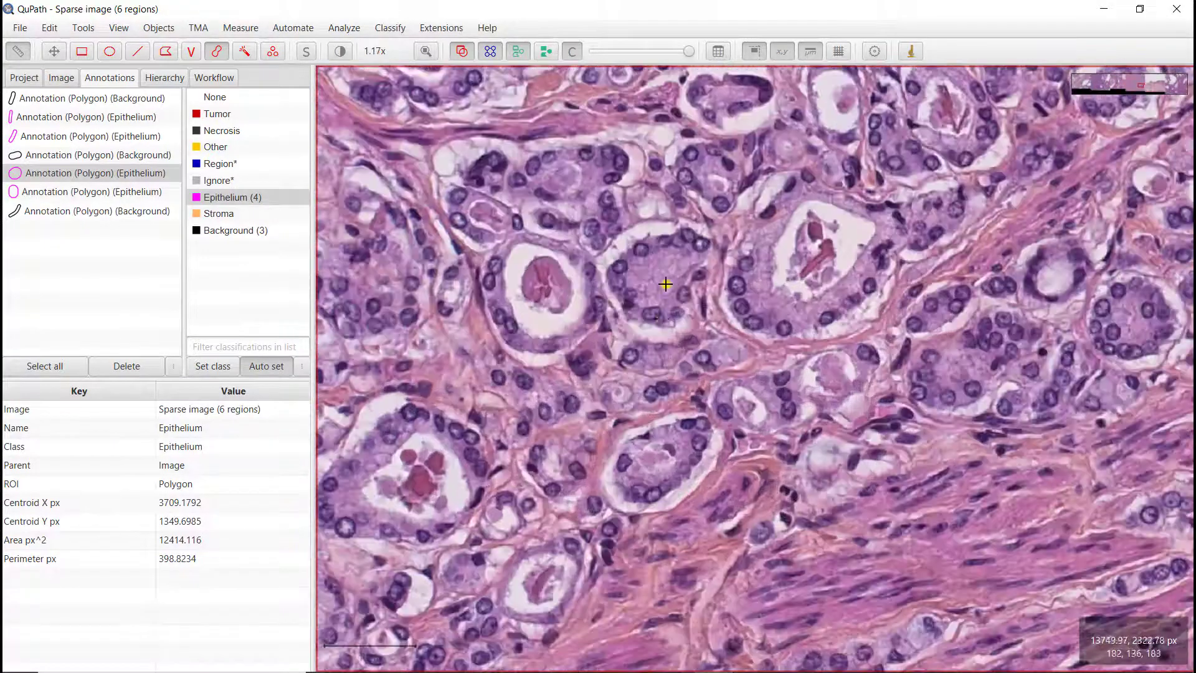
pyautogui.scroll(3, 654, 289)
pyautogui.click(633, 250)
pyautogui.moveTo(633, 249)
pyautogui.mouseDown()
pyautogui.moveTo(669, 306)
pyautogui.moveTo(704, 274)
pyautogui.mouseUp()
pyautogui.moveTo(851, 254); pyautogui.dragTo(884, 320)
pyautogui.scroll(-13, 865, 336)
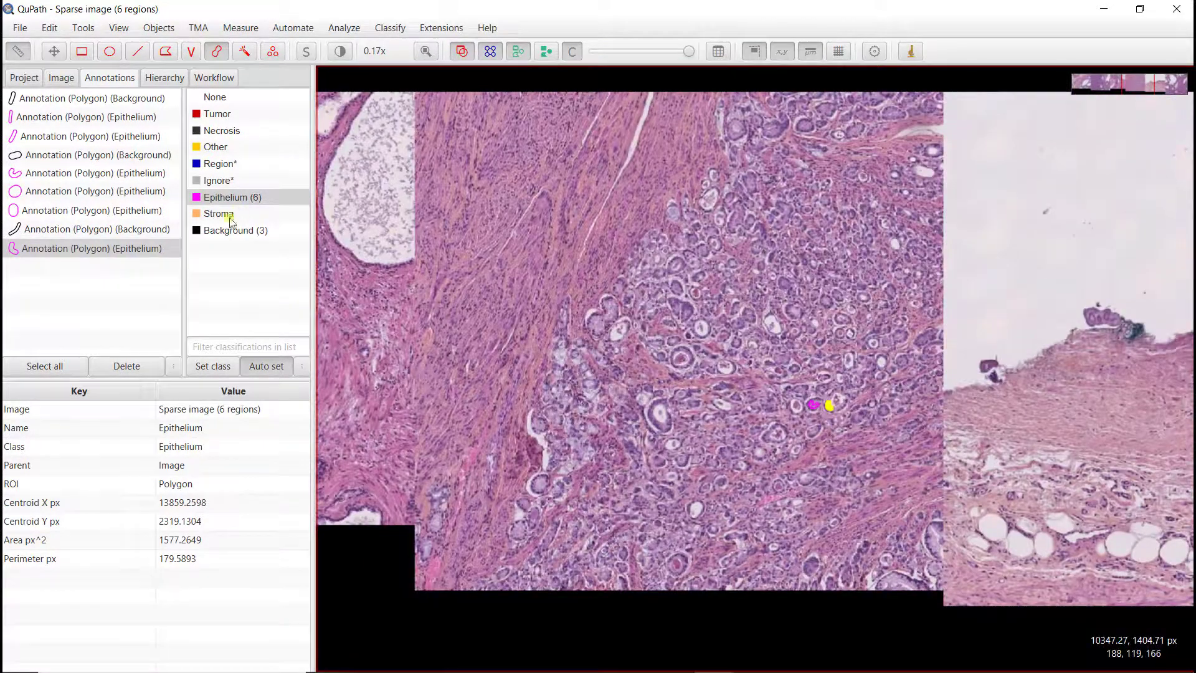
# Step: Select the Stroma class and paint a Stroma annotation over the fibrous stroma
pyautogui.click(218, 214)
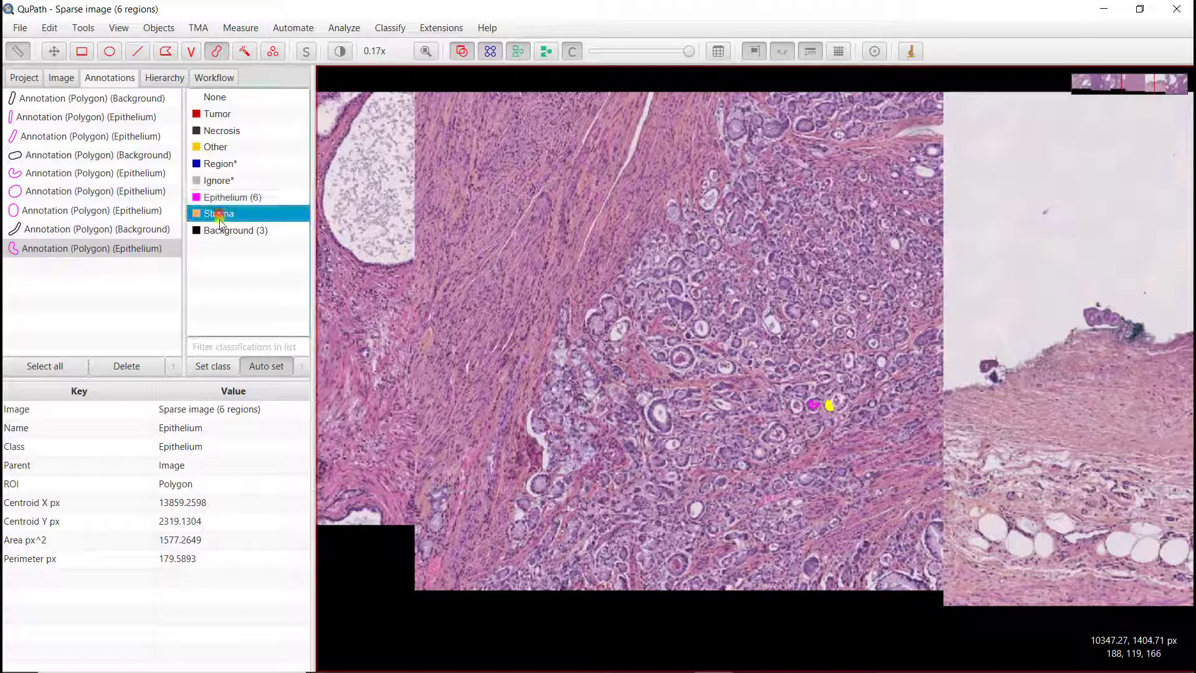
pyautogui.doubleClick(214, 215)
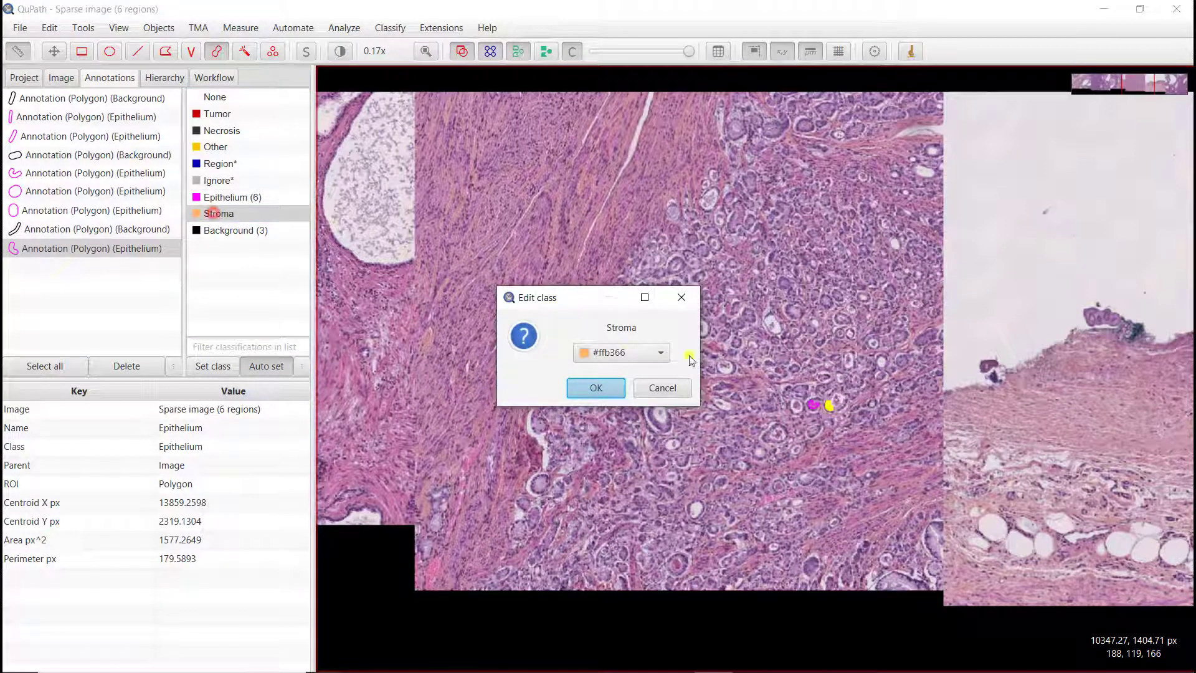
pyautogui.click(682, 388)
pyautogui.scroll(5, 502, 182)
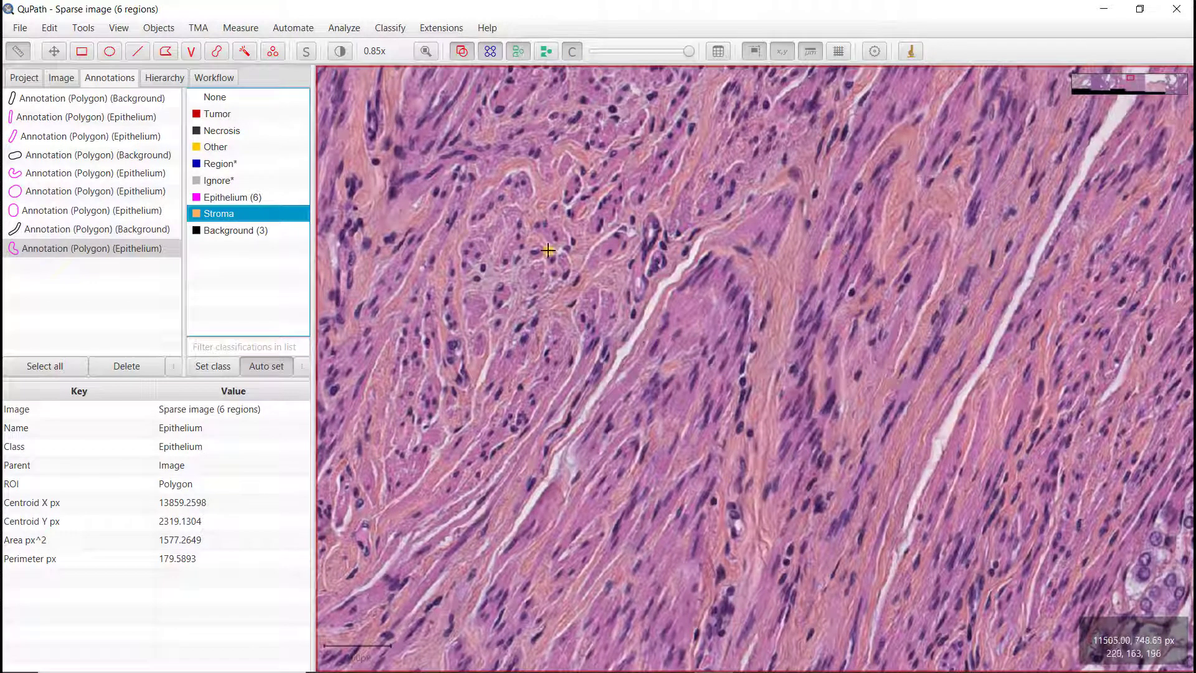
pyautogui.moveTo(556, 152)
pyautogui.mouseDown()
pyautogui.moveTo(420, 386)
pyautogui.moveTo(404, 457)
pyautogui.mouseUp()
pyautogui.scroll(-4, 693, 473)
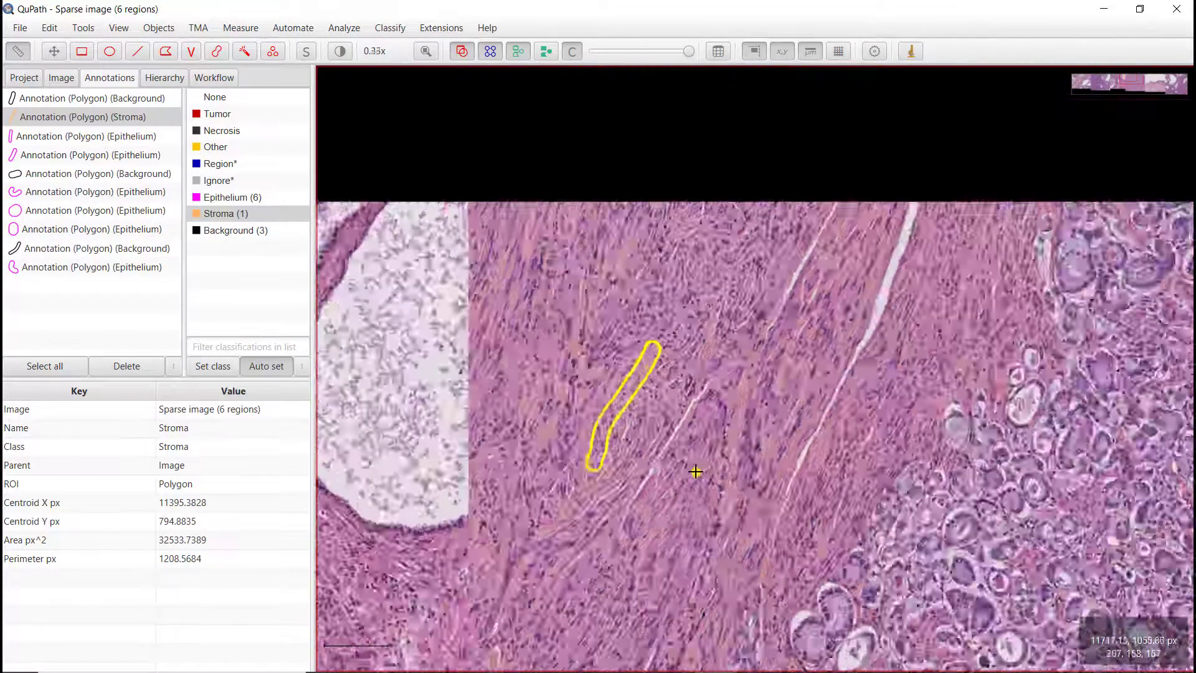
# Step: Paint two more Stroma annotations in the stroma around the glands of the neighbouring region
pyautogui.moveTo(614, 555); pyautogui.dragTo(735, 530)
pyautogui.scroll(1, 699, 614)
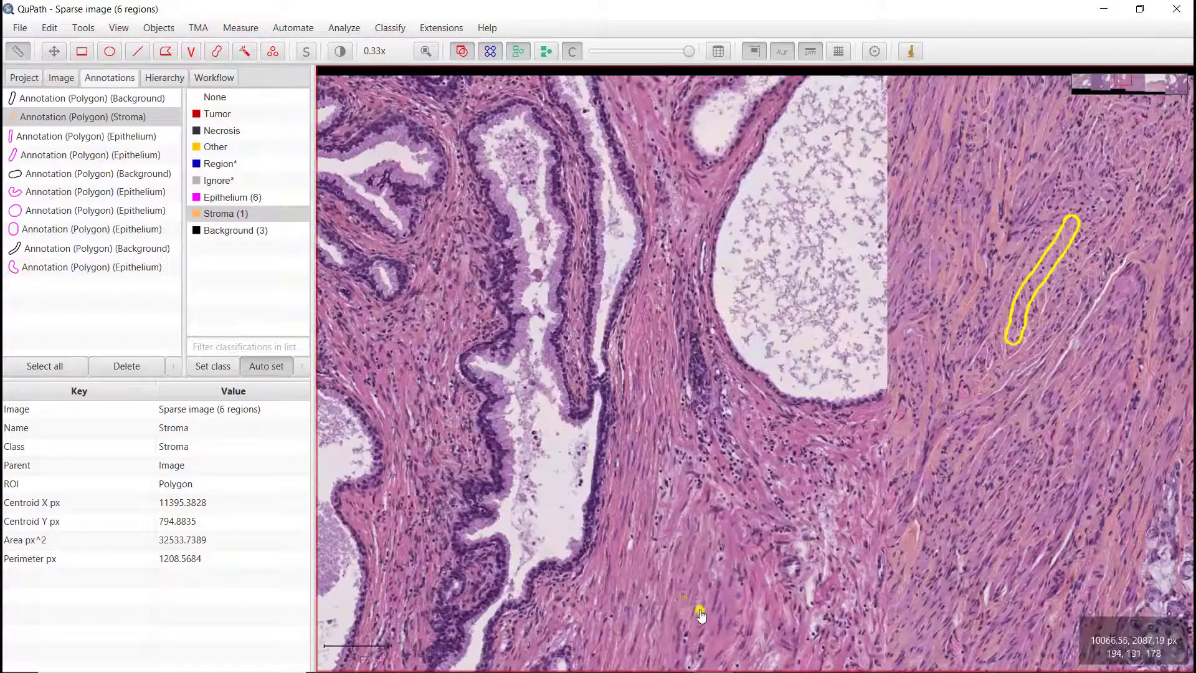
pyautogui.moveTo(654, 562); pyautogui.dragTo(704, 612)
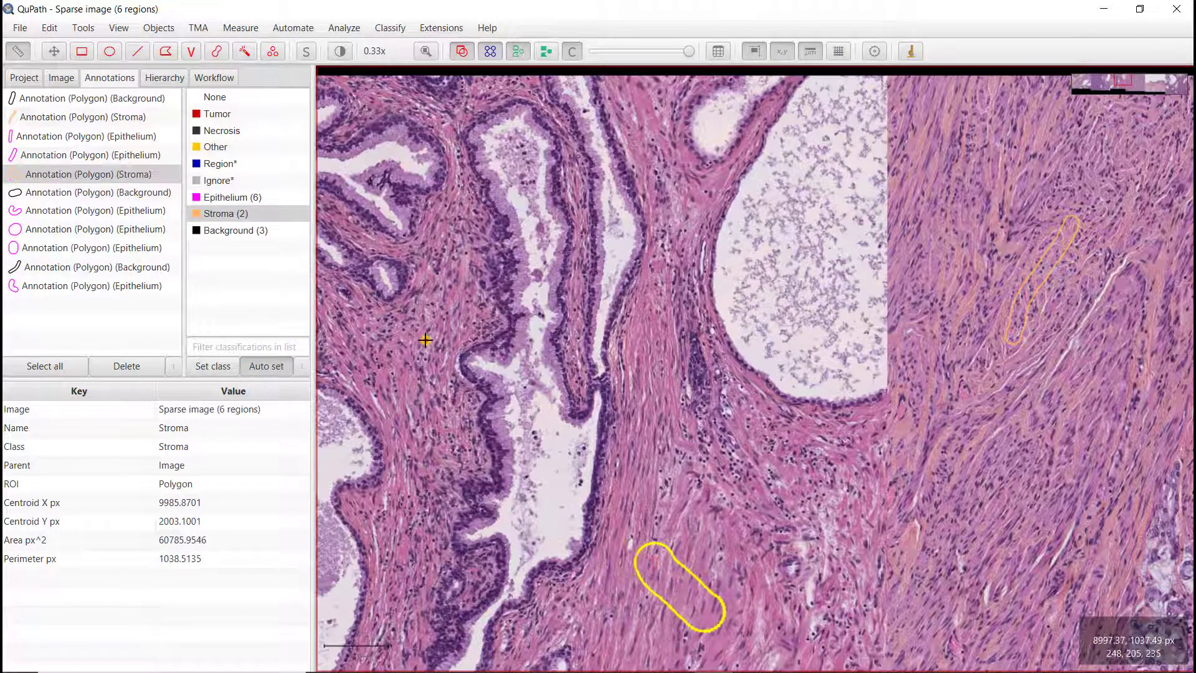
pyautogui.moveTo(425, 341); pyautogui.dragTo(420, 383)
pyautogui.scroll(-2, 431, 431)
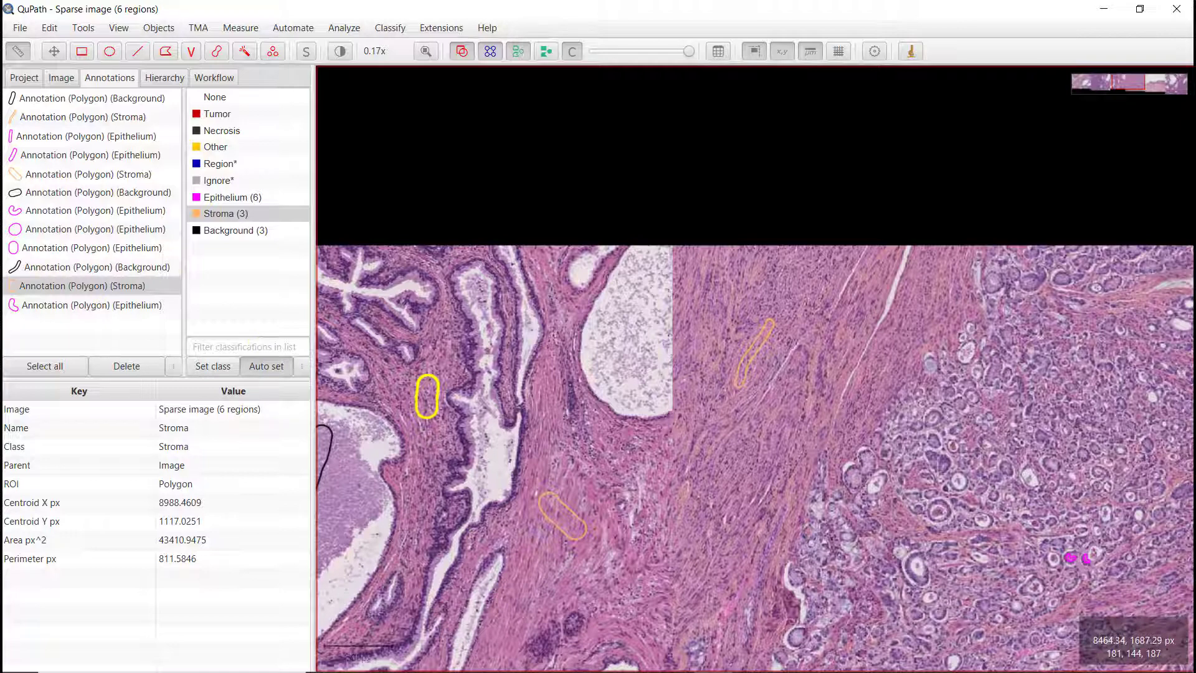
# Step: Paint another Stroma annotation in the pink stromal band of the lower-left region
pyautogui.moveTo(414, 550); pyautogui.dragTo(1039, 426)
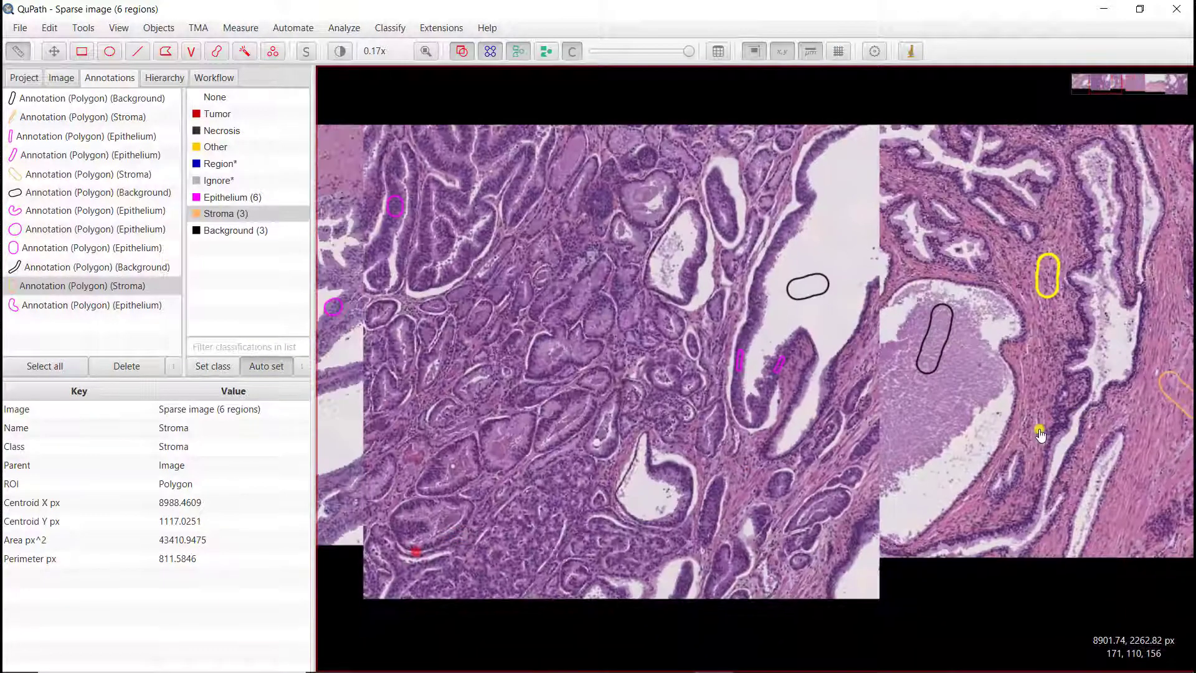
pyautogui.moveTo(534, 417); pyautogui.dragTo(856, 417)
pyautogui.moveTo(430, 311); pyautogui.dragTo(734, 377)
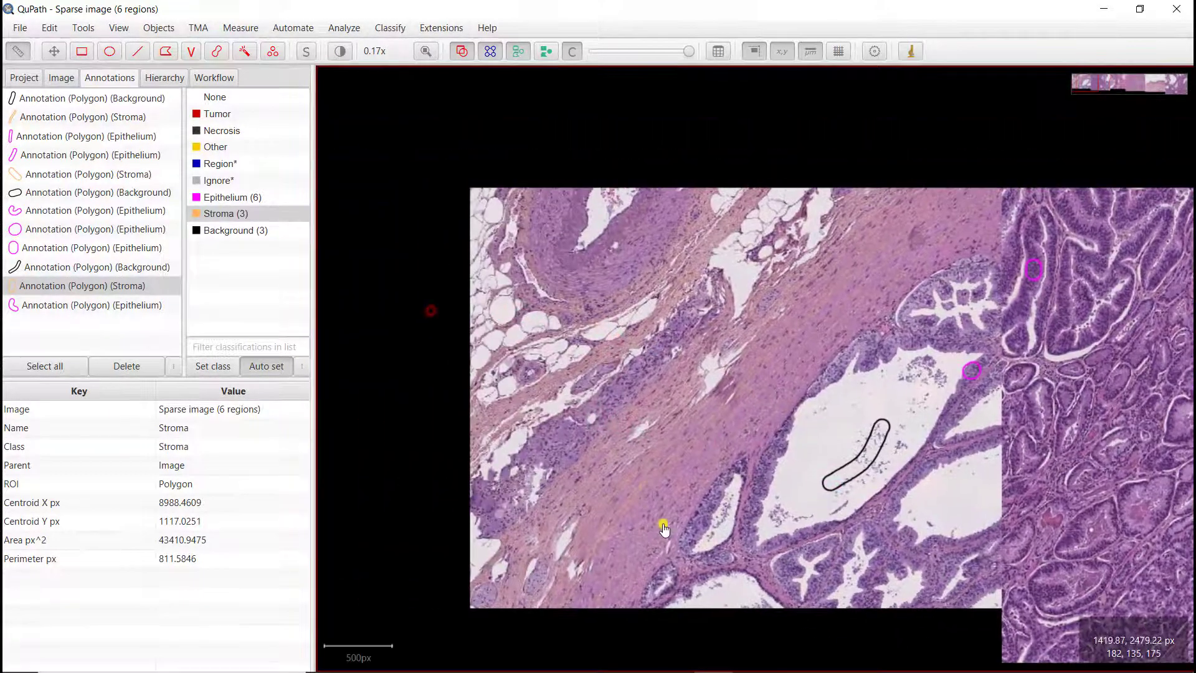
pyautogui.scroll(4, 652, 521)
pyautogui.scroll(-2, 651, 516)
pyautogui.moveTo(533, 305); pyautogui.dragTo(611, 409)
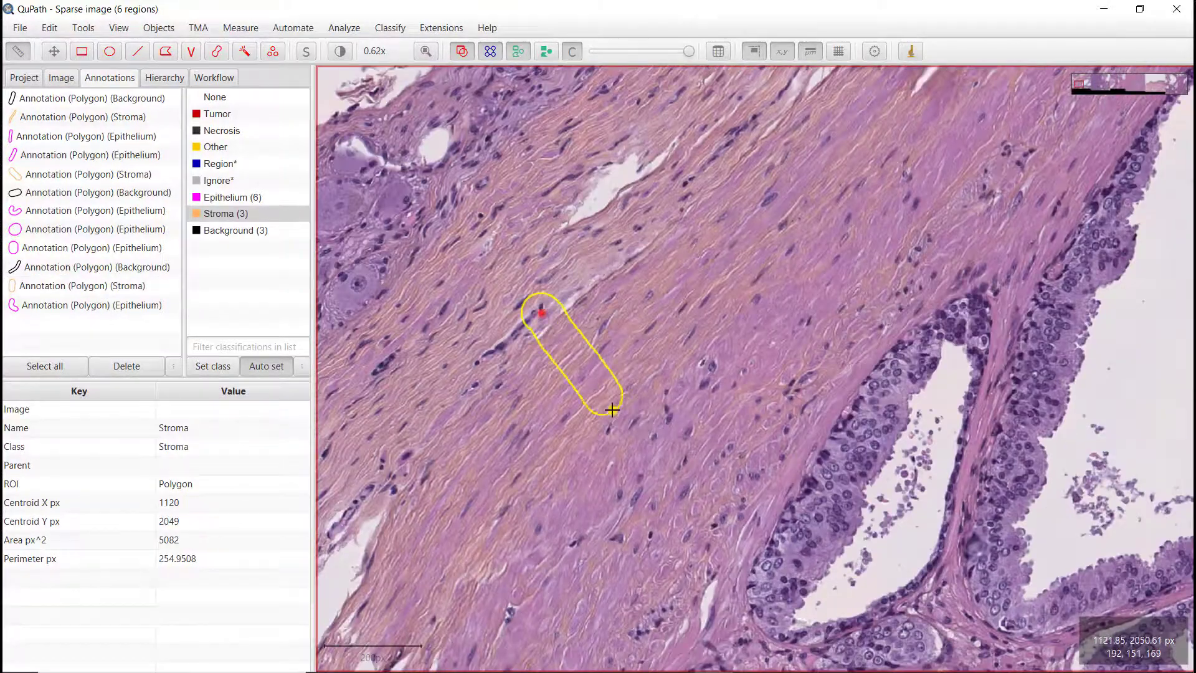
pyautogui.scroll(-3, 709, 426)
pyautogui.scroll(-1, 707, 427)
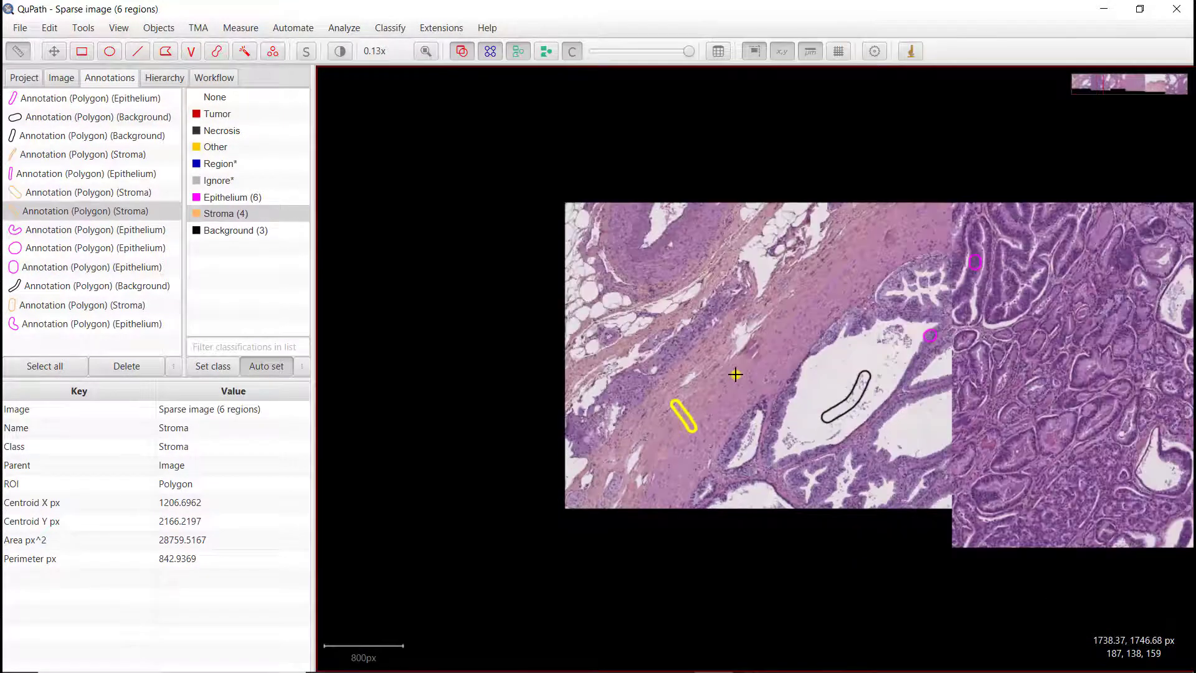
pyautogui.scroll(1, 735, 374)
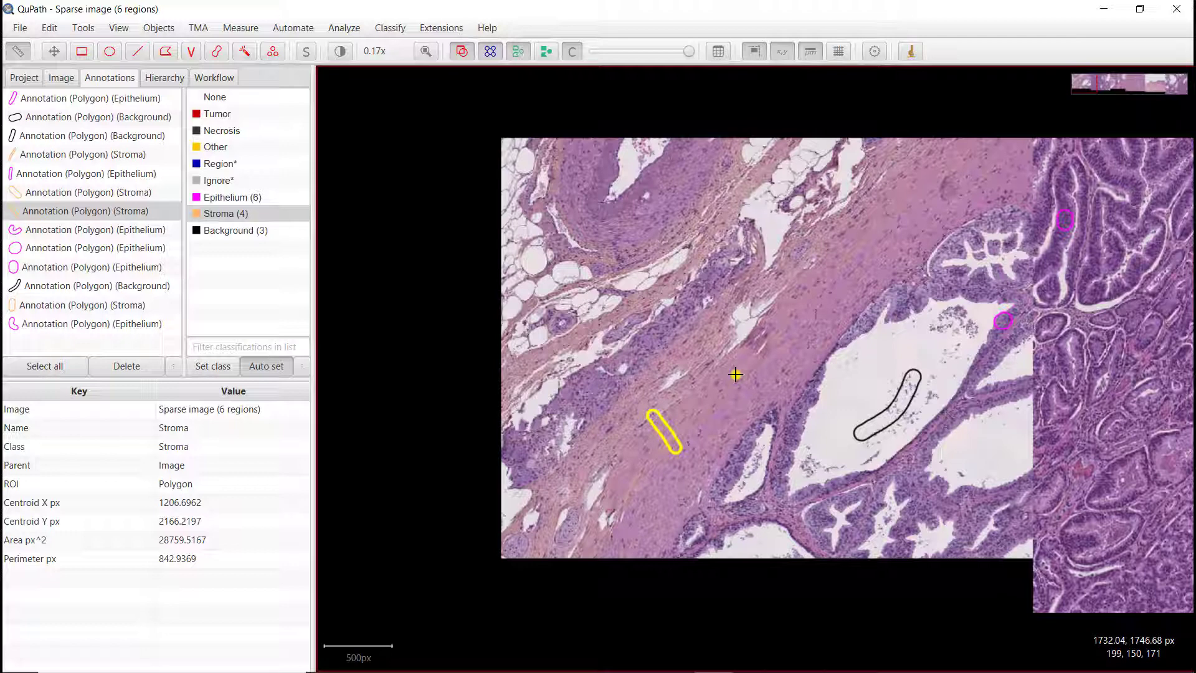
# Step: Open the Train pixel classifier dialog from the command list
pyautogui.hotkey('ctrl', 'l')
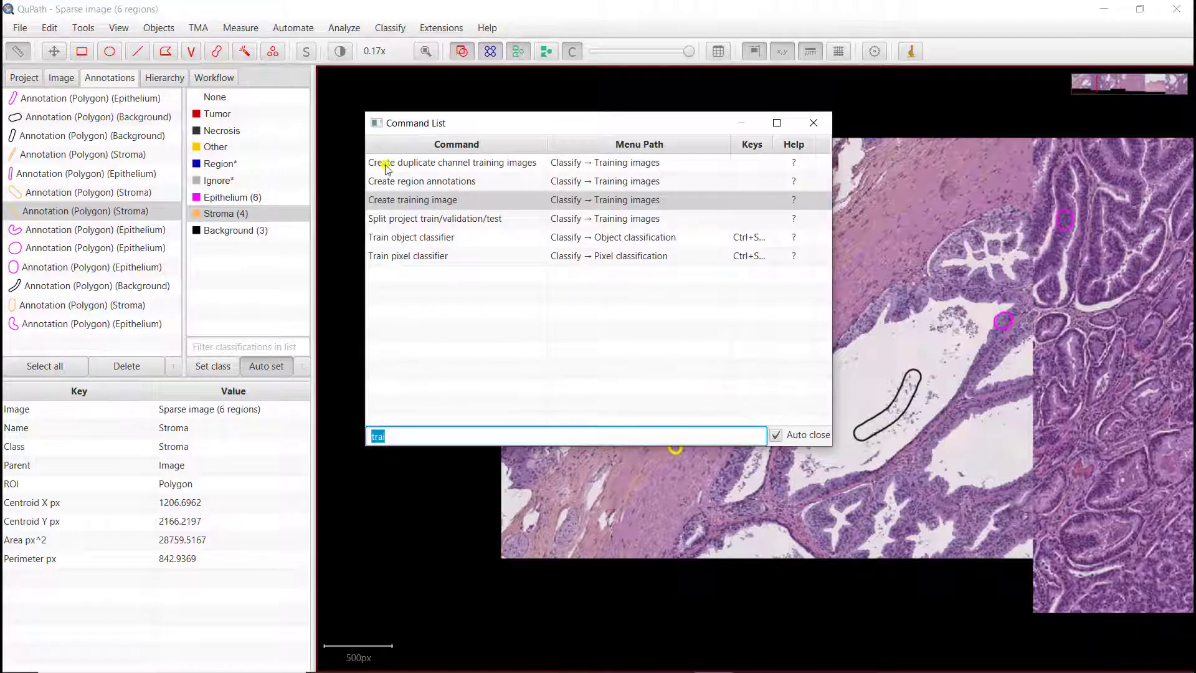
pyautogui.click(396, 258)
pyautogui.click(396, 258)
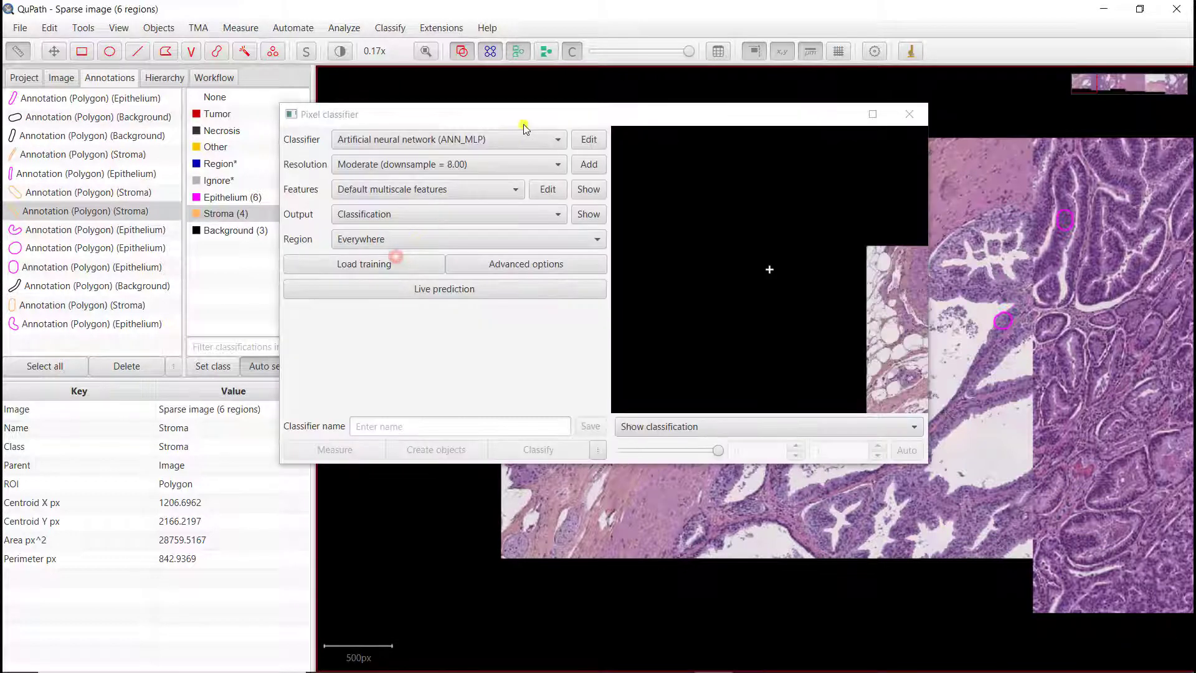
pyautogui.moveTo(524, 118); pyautogui.dragTo(425, 157)
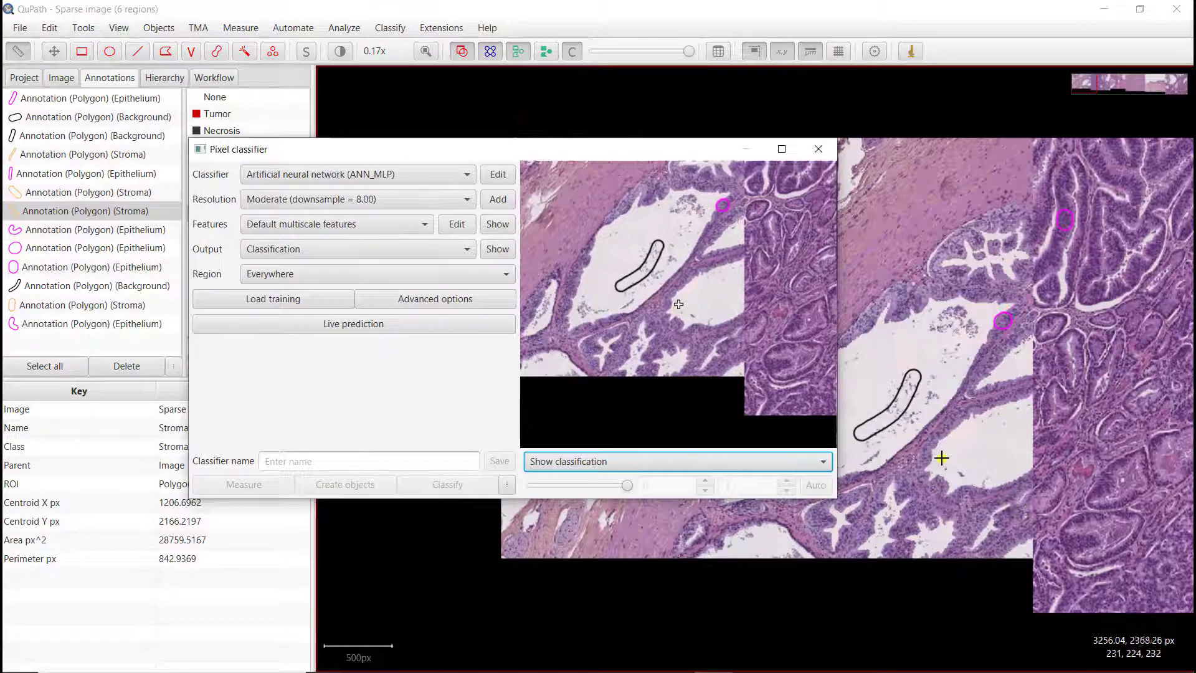
pyautogui.scroll(2, 940, 457)
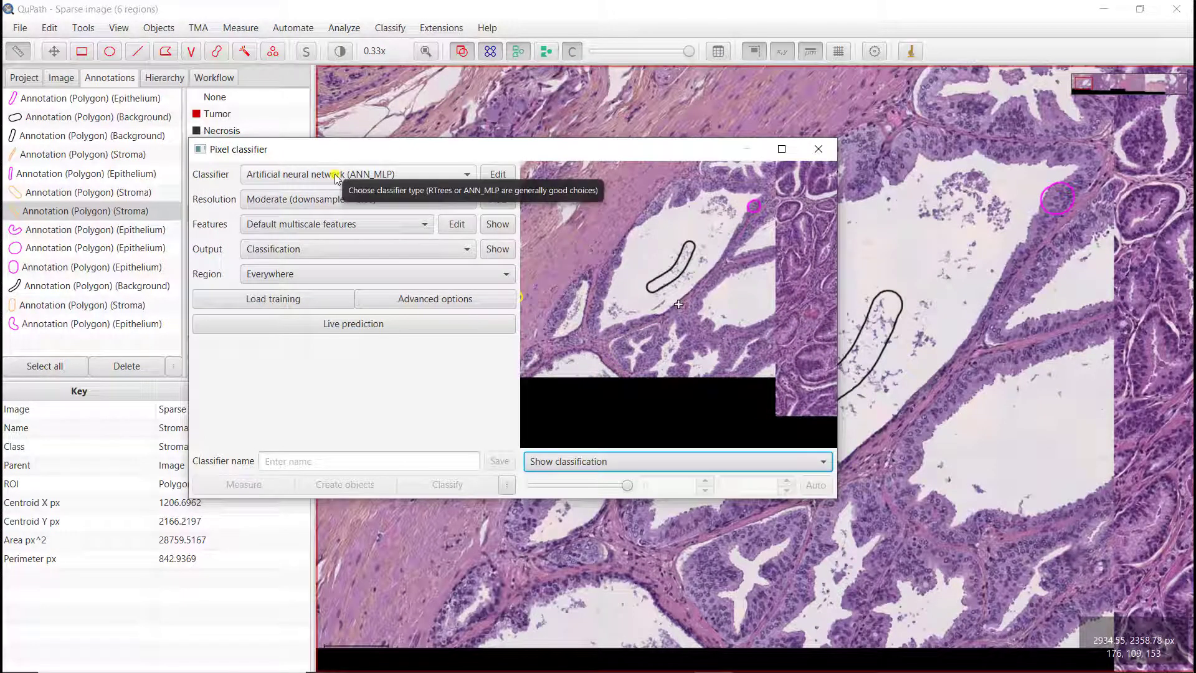
# Step: Set the classifier to Random trees (RTrees) and the resolution to Moderate (downsample = 8.00)
pyautogui.click(334, 175)
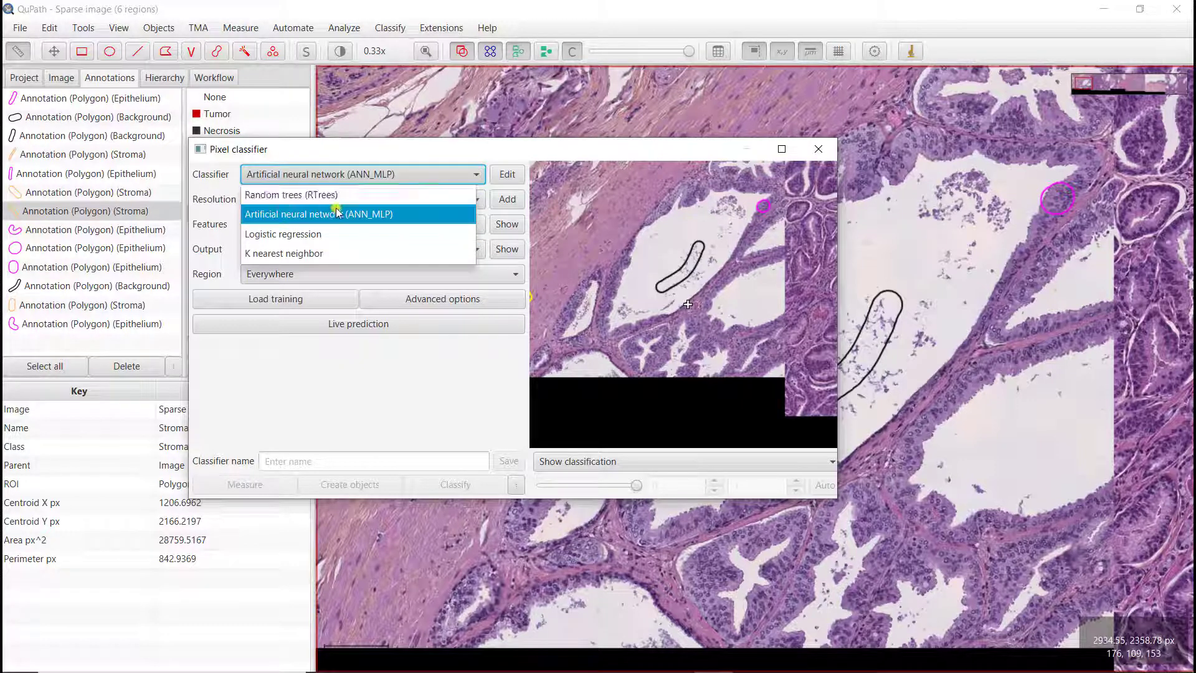
pyautogui.click(293, 195)
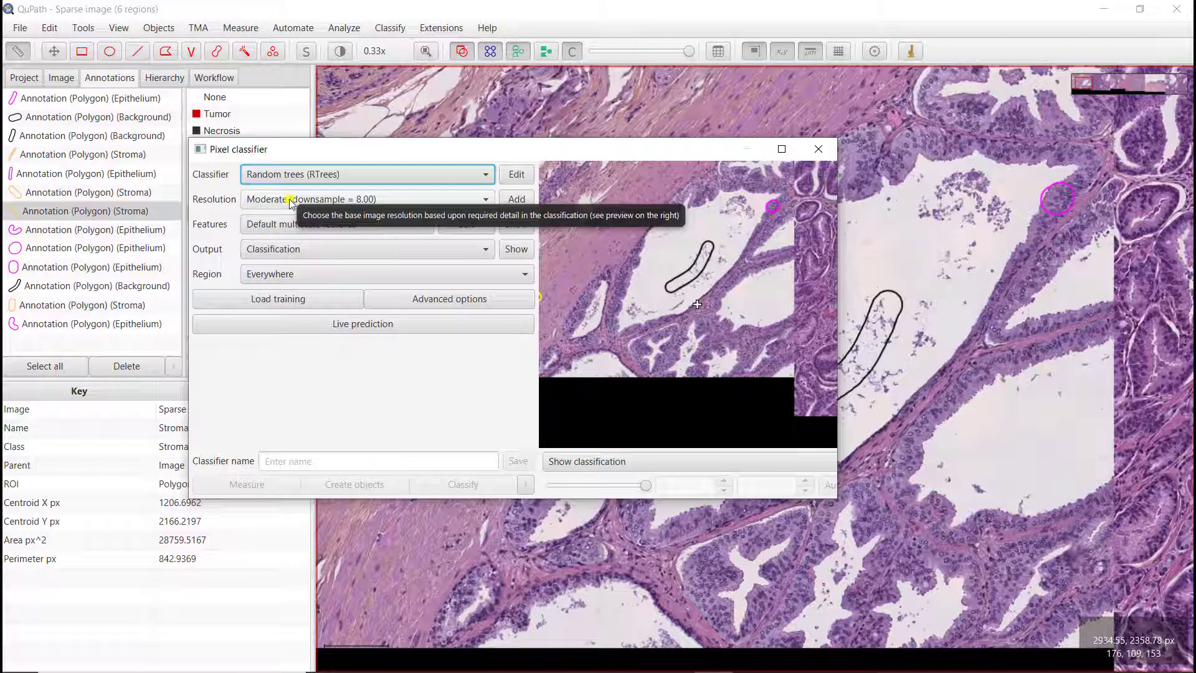
pyautogui.click(290, 203)
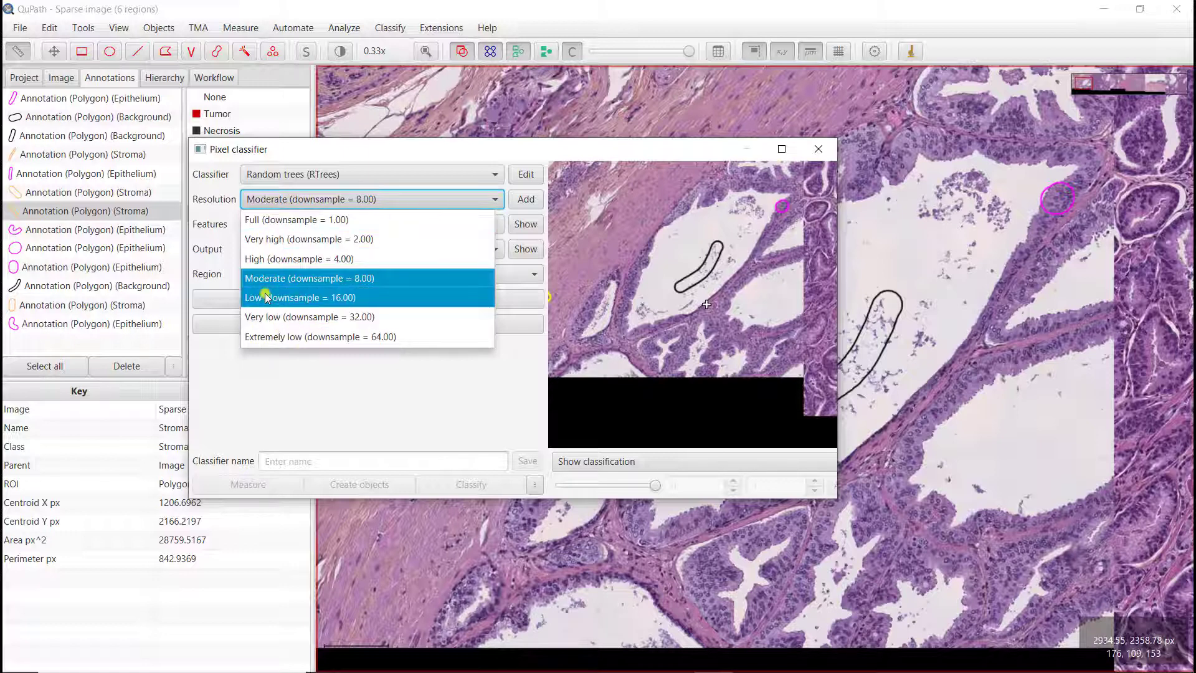
pyautogui.click(345, 266)
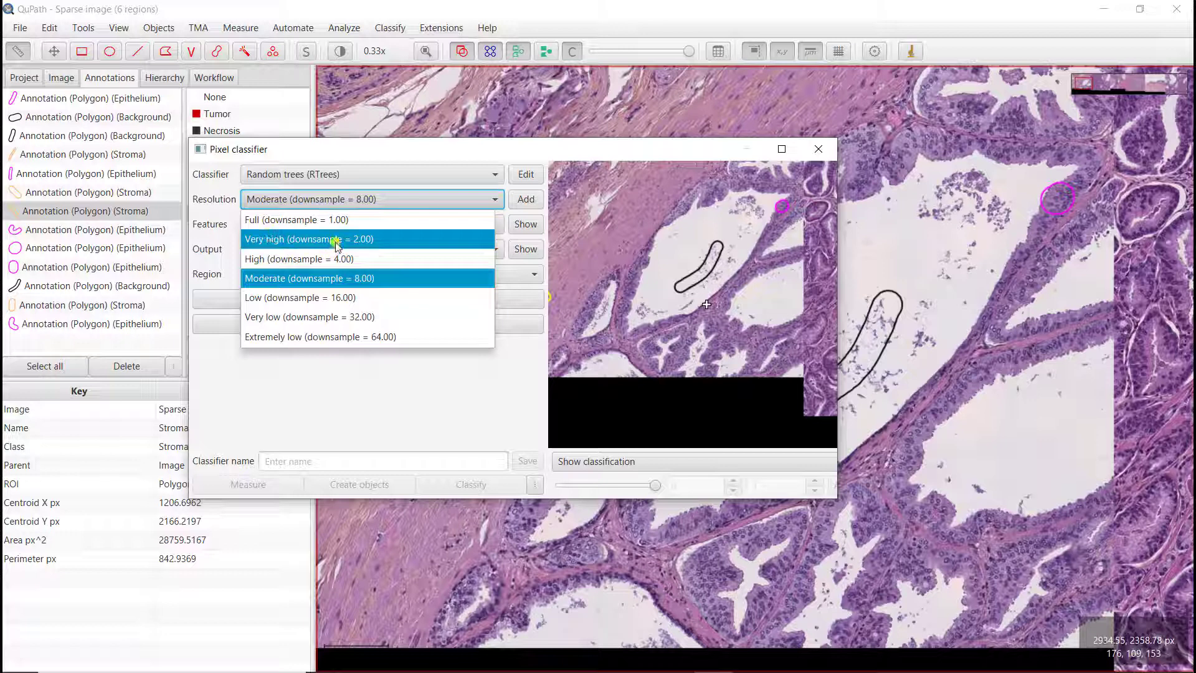
pyautogui.click(333, 207)
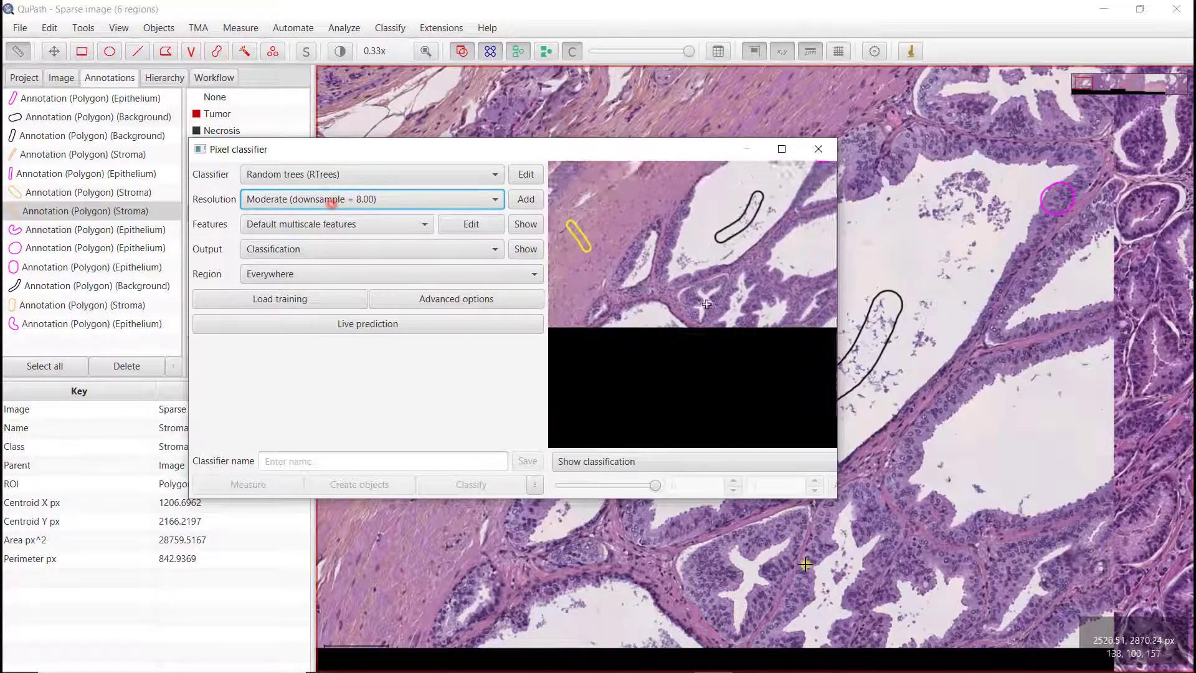
pyautogui.scroll(5, 921, 556)
pyautogui.scroll(6, 955, 559)
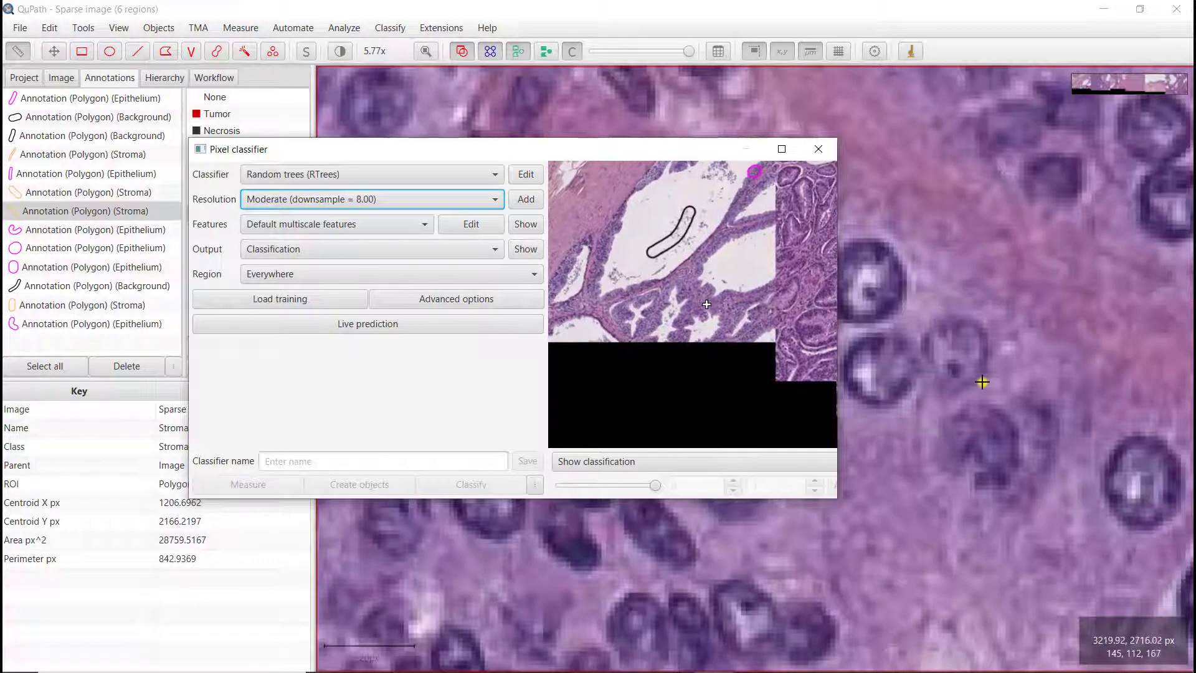
pyautogui.scroll(-1, 984, 349)
pyautogui.scroll(-6, 983, 321)
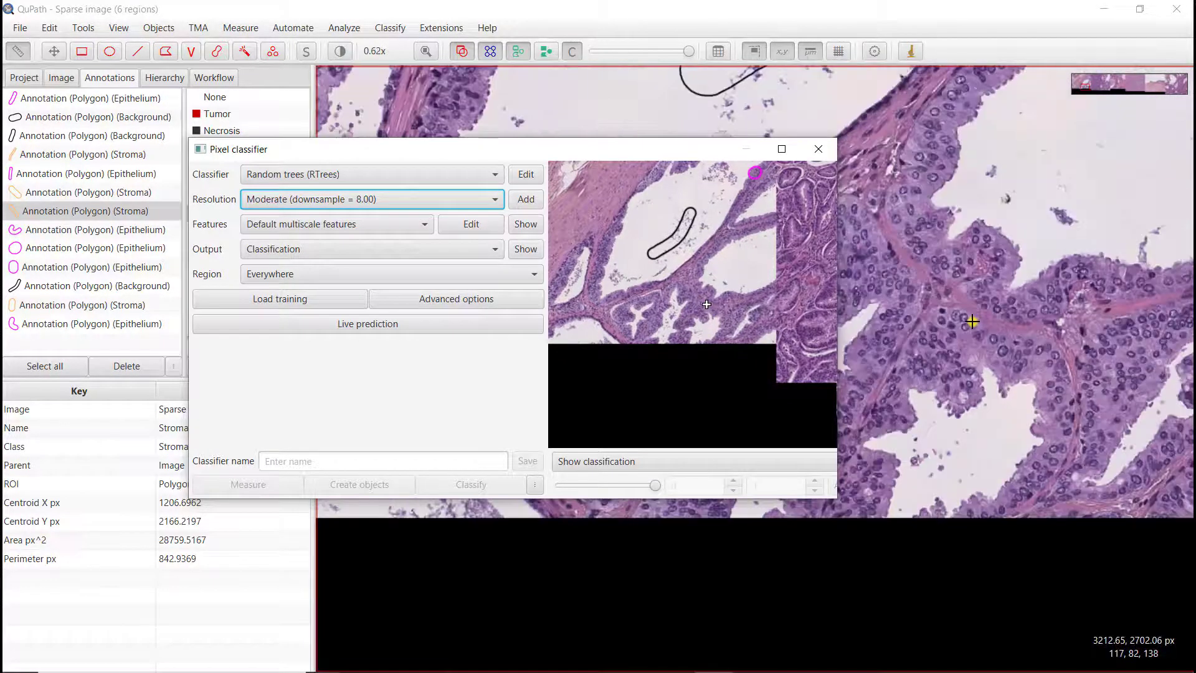
pyautogui.click(1025, 208)
pyautogui.hotkey('ctrl', 'z')
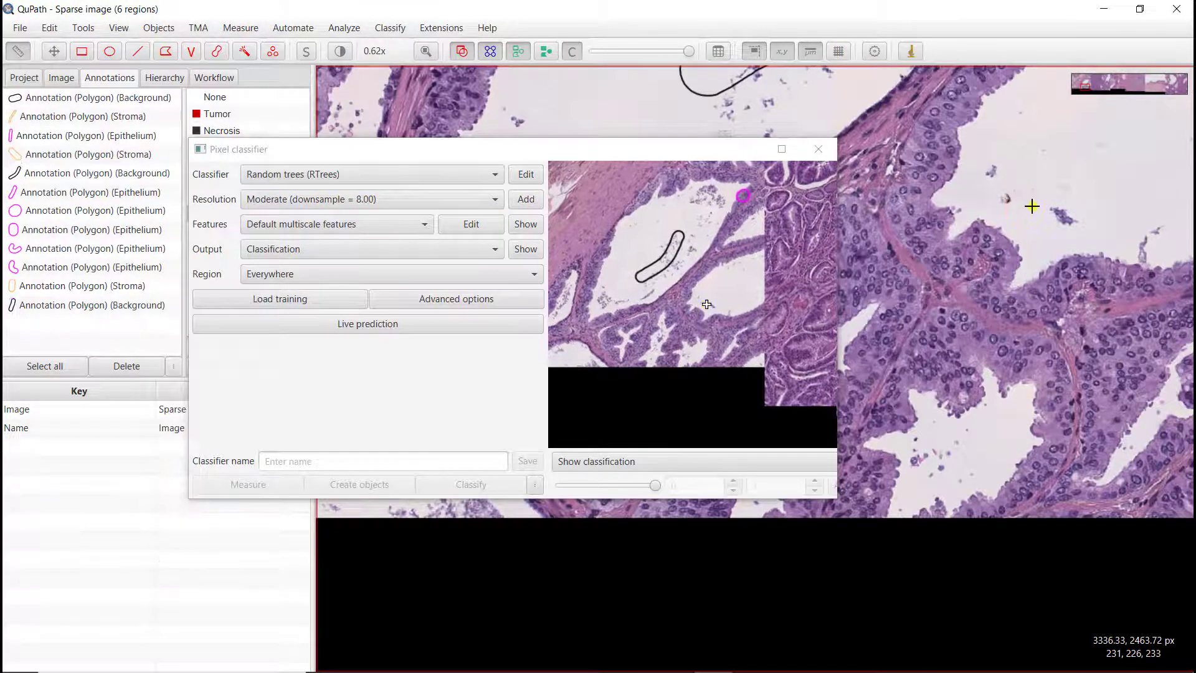
pyautogui.moveTo(1032, 208); pyautogui.dragTo(926, 399)
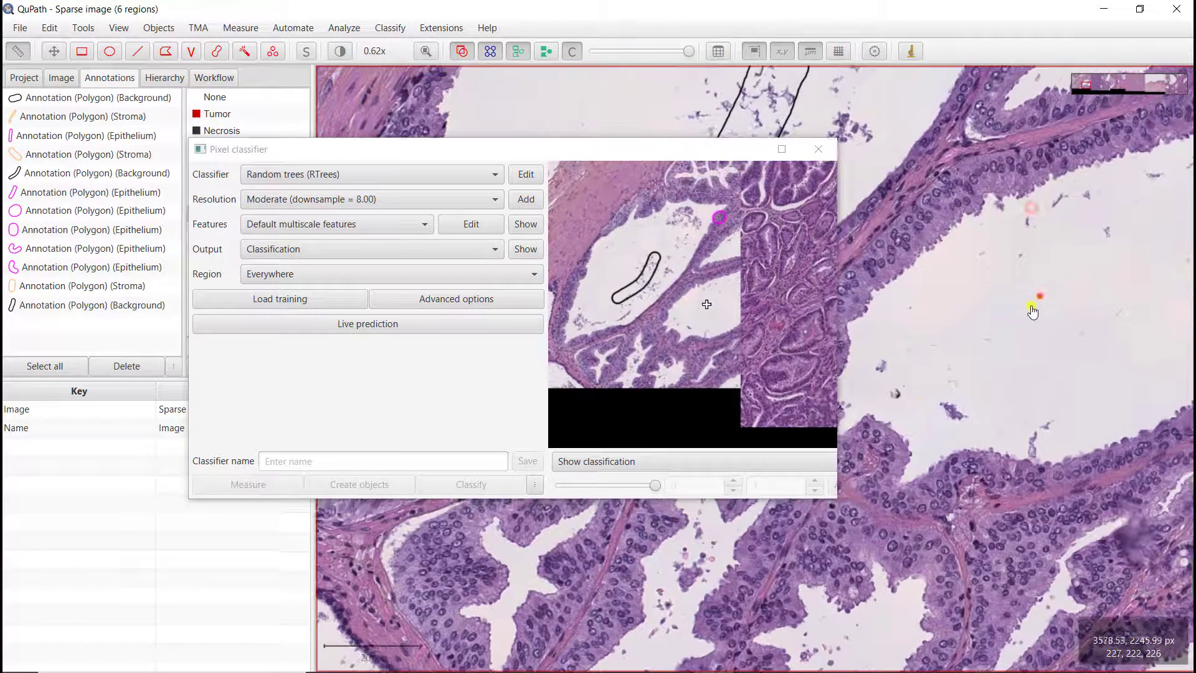
# Step: Select an Epithelium annotation at the gland edge and erase its upper-left part with the brush
pyautogui.moveTo(1038, 298); pyautogui.dragTo(854, 409)
pyautogui.moveTo(972, 327); pyautogui.dragTo(1081, 458)
pyautogui.moveTo(1039, 283); pyautogui.dragTo(1045, 397)
pyautogui.scroll(5, 1039, 230)
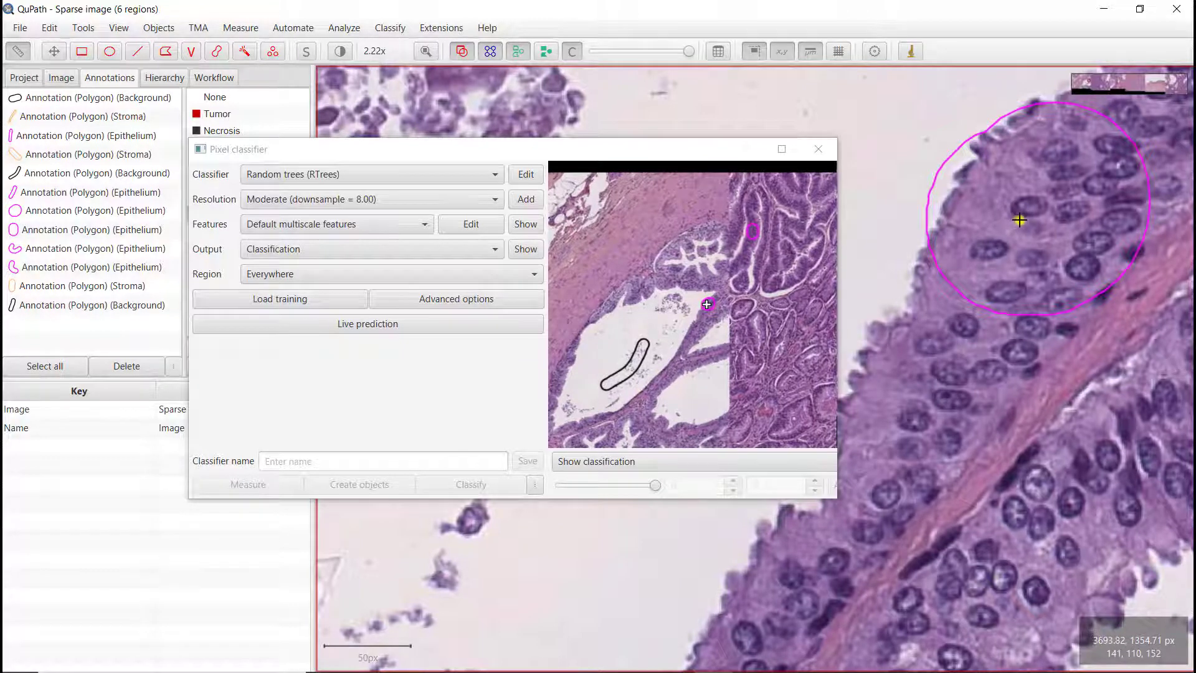
pyautogui.press('m')
pyautogui.click(1047, 236)
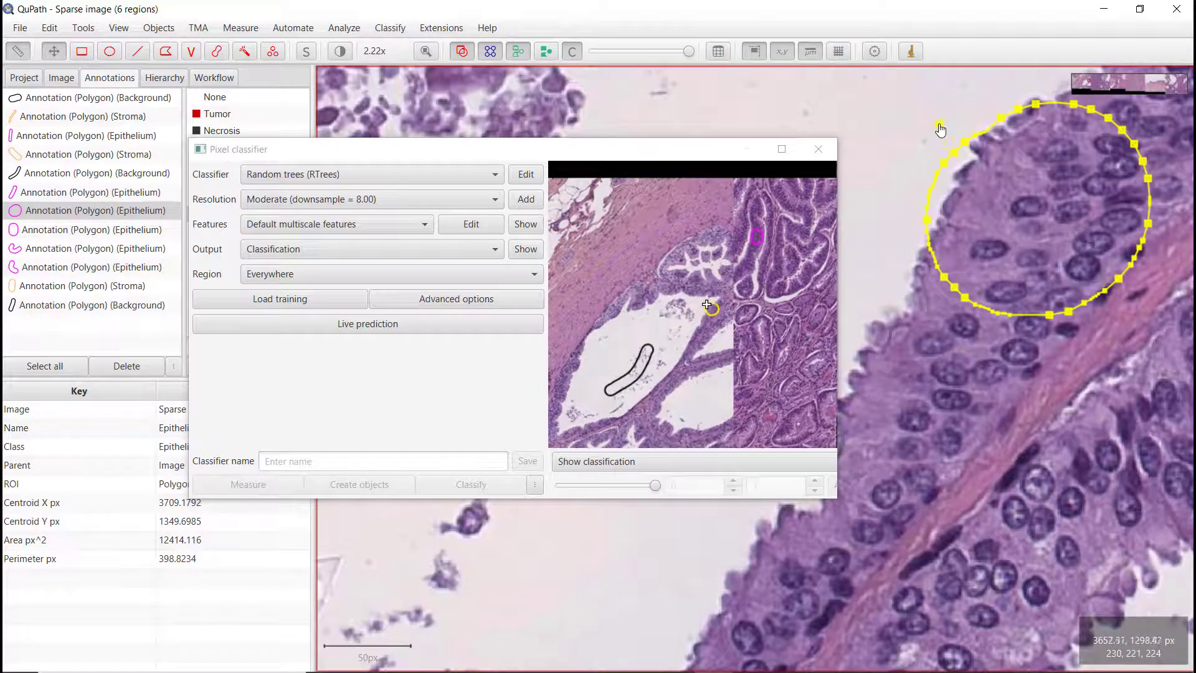
pyautogui.press('alt')
pyautogui.press('b')
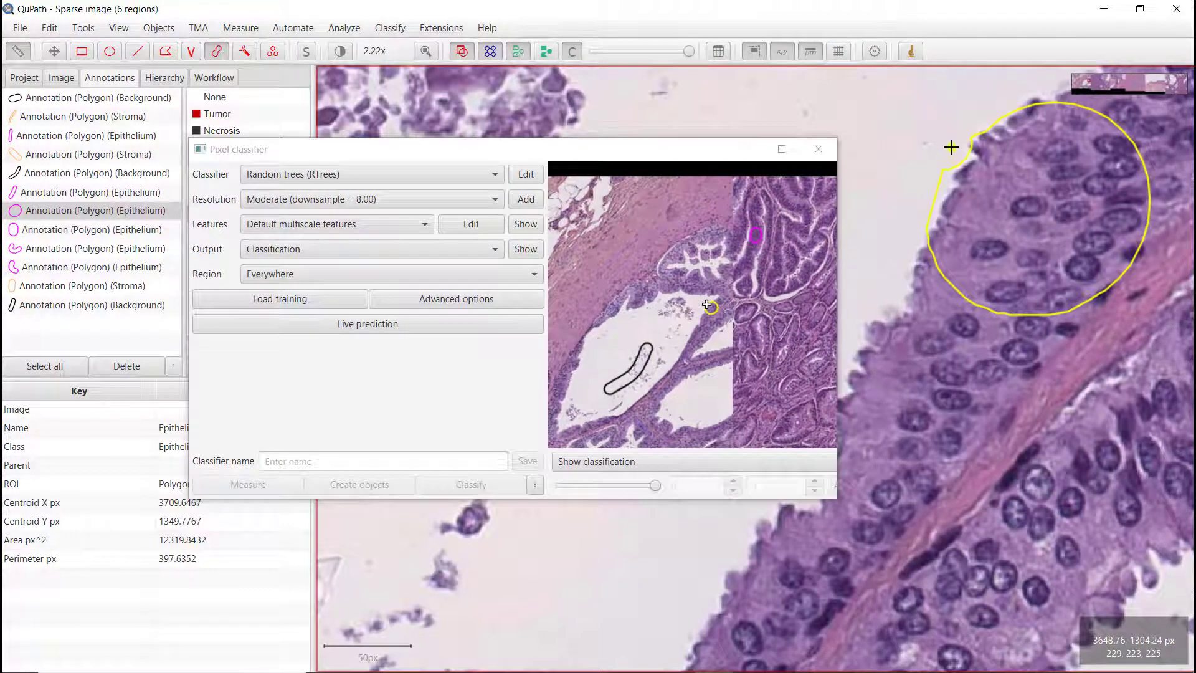
pyautogui.moveTo(937, 178)
pyautogui.mouseDown()
pyautogui.moveTo(920, 228)
pyautogui.moveTo(949, 162)
pyautogui.moveTo(1043, 96)
pyautogui.moveTo(952, 167)
pyautogui.moveTo(910, 232)
pyautogui.mouseUp()
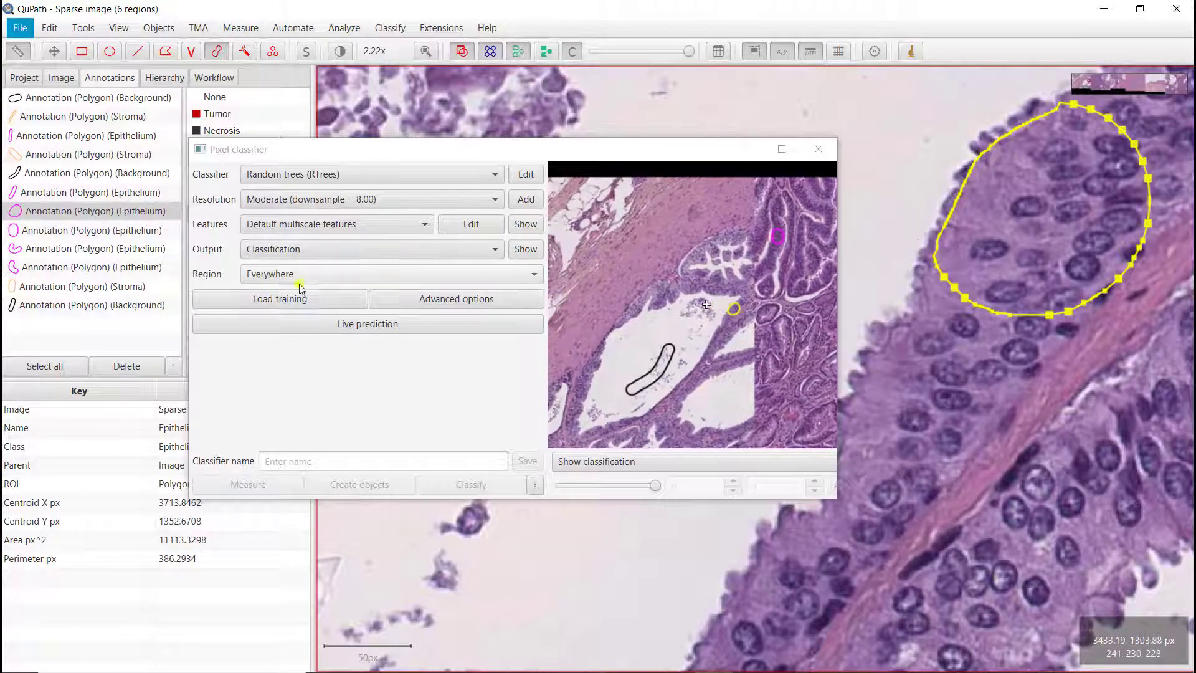
# Step: Set the classifier resolution to High (downsample = 4.00)
pyautogui.press('m')
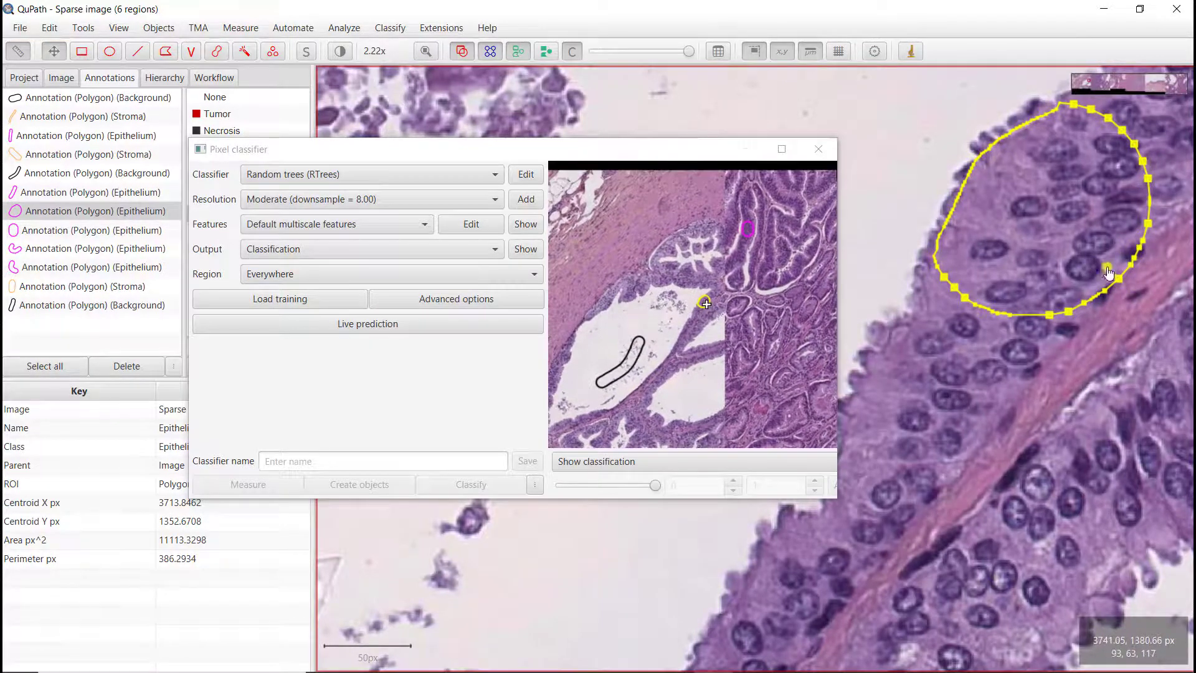
pyautogui.scroll(-3, 967, 541)
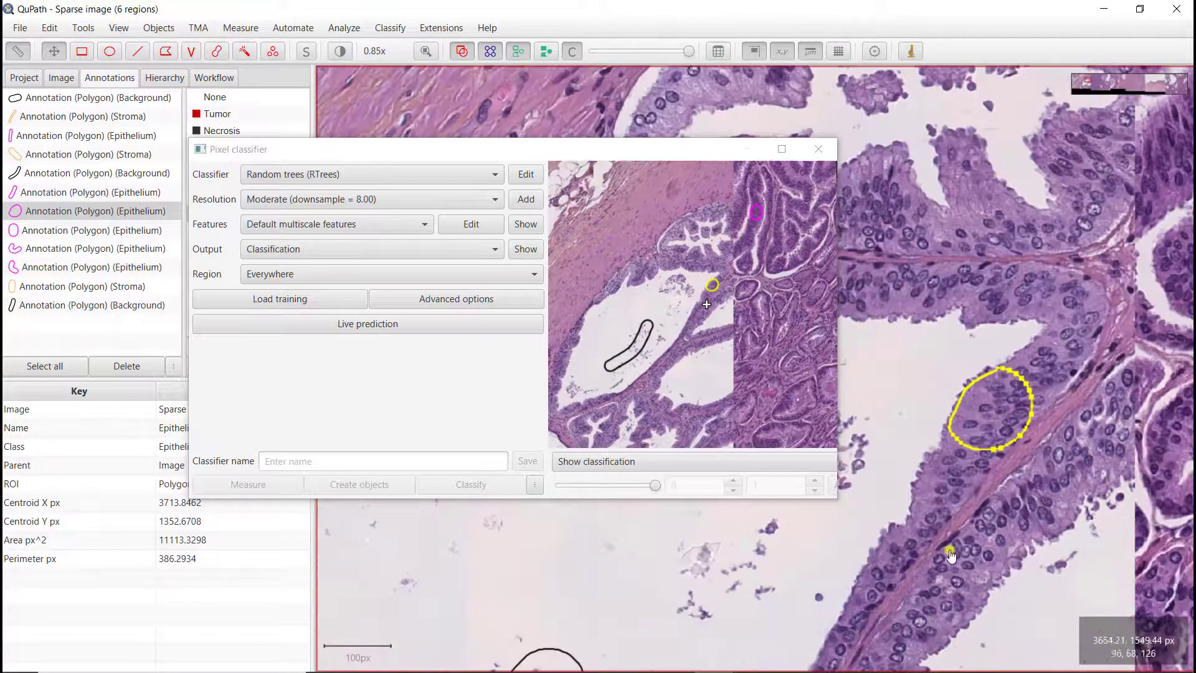
pyautogui.moveTo(1090, 516); pyautogui.dragTo(892, 447)
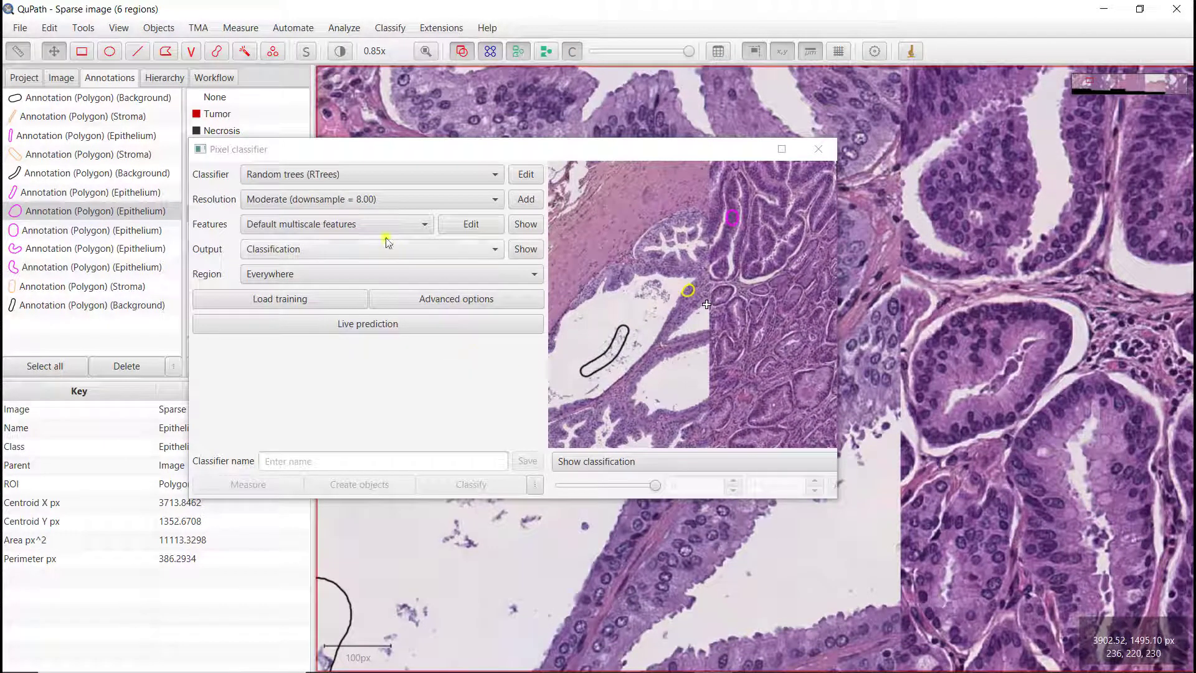
pyautogui.click(344, 200)
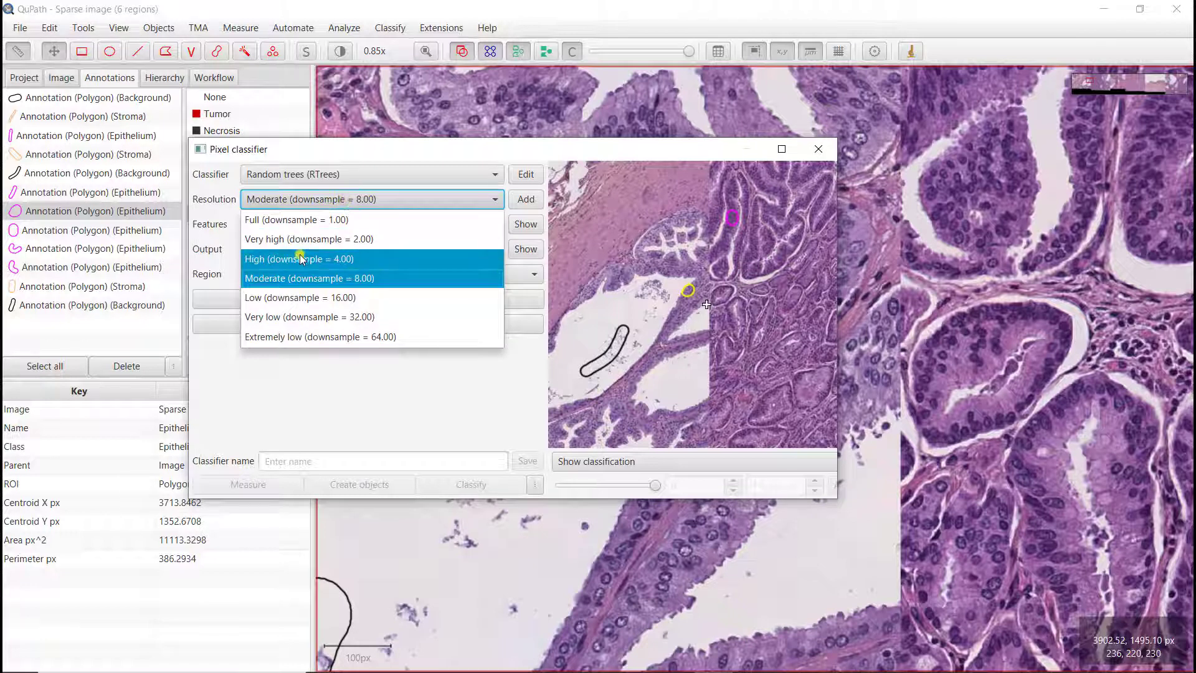
pyautogui.click(300, 259)
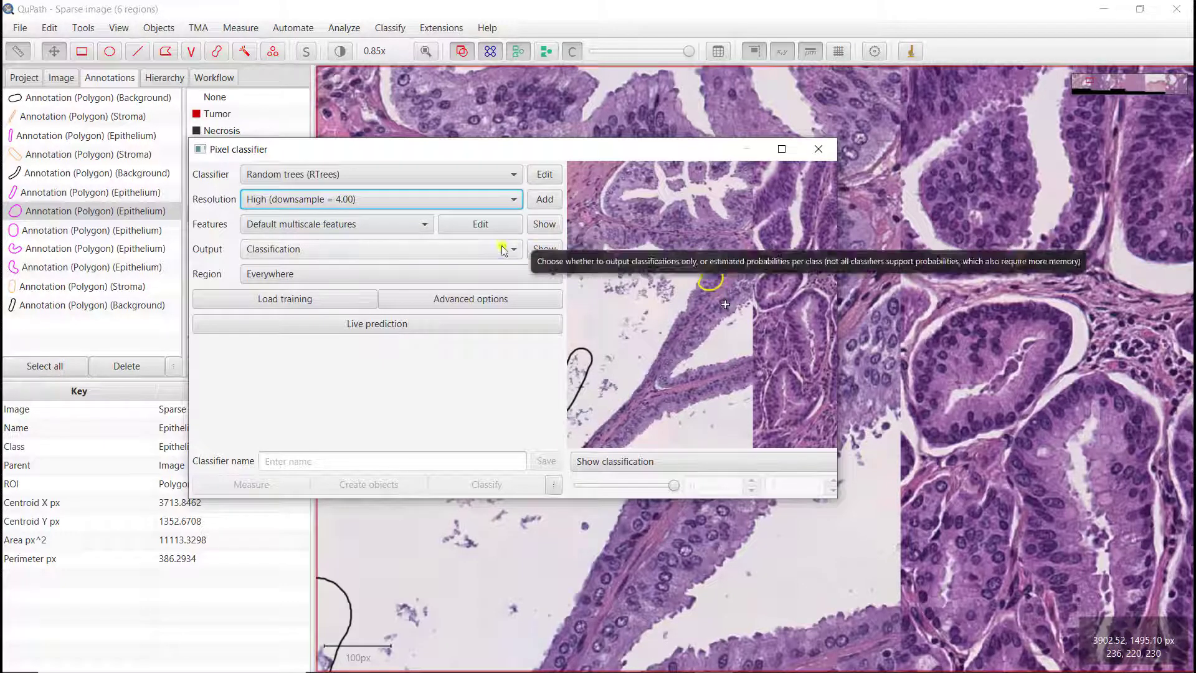
# Step: Edit the features to use only the Hematoxylin and Eosin channels instead of Red, Green and Blue
pyautogui.click(476, 230)
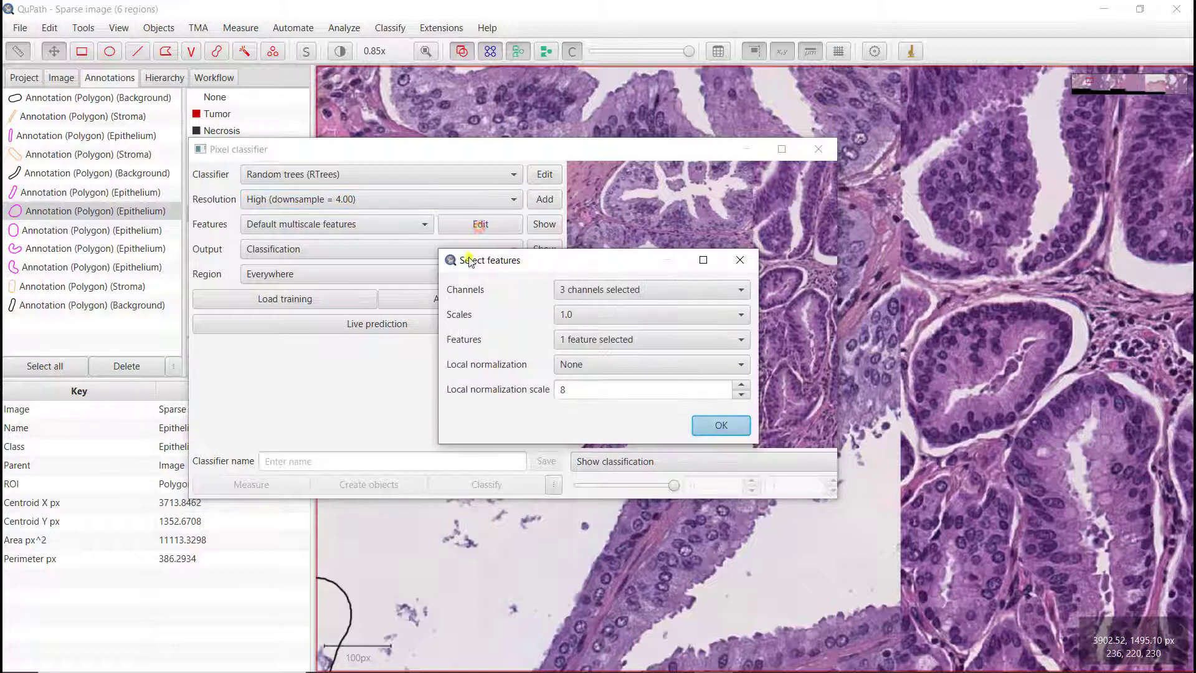
pyautogui.click(608, 293)
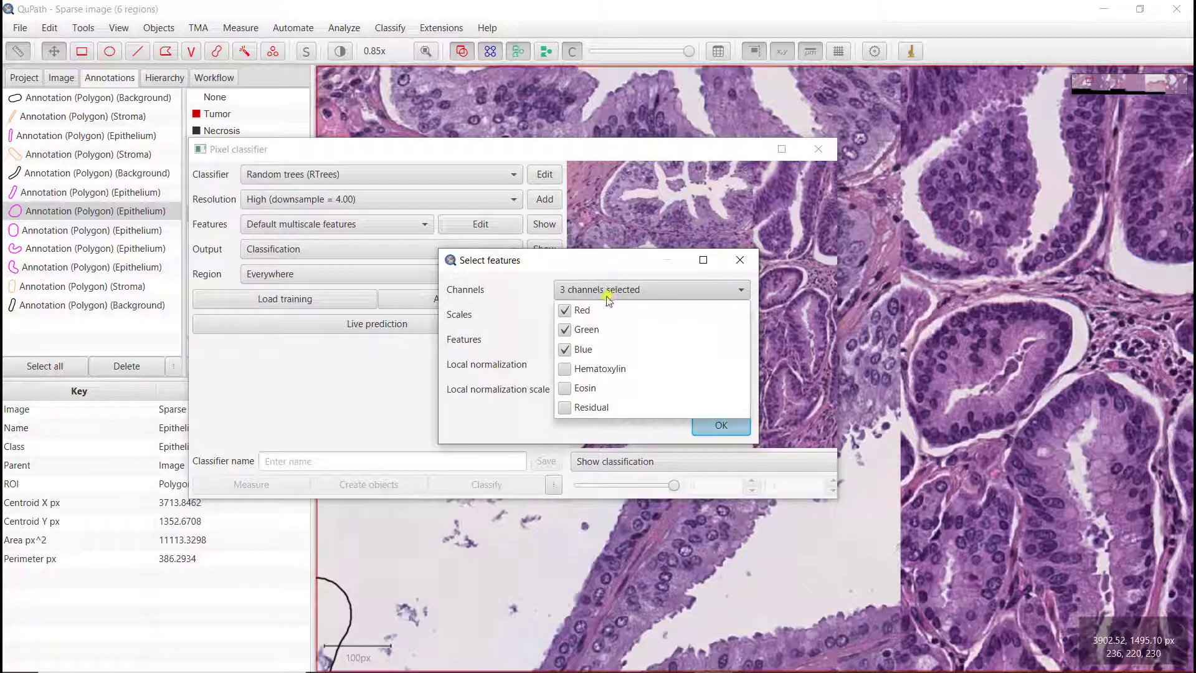
pyautogui.click(565, 349)
pyautogui.click(565, 330)
pyautogui.click(565, 310)
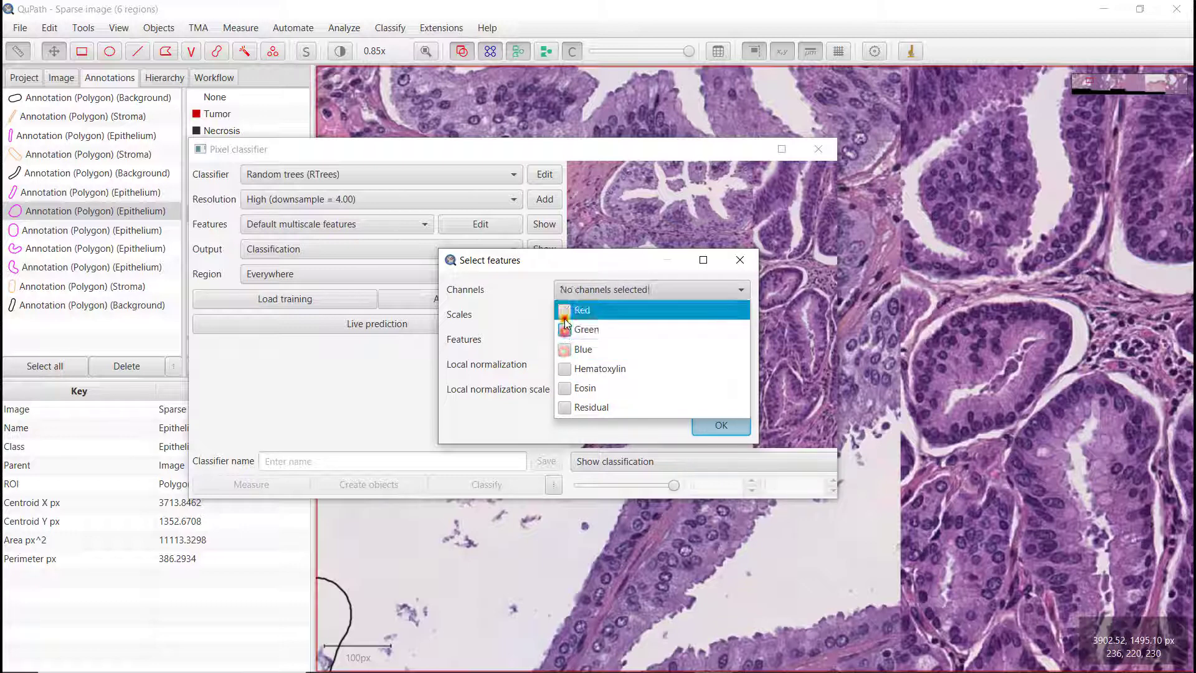
pyautogui.click(565, 369)
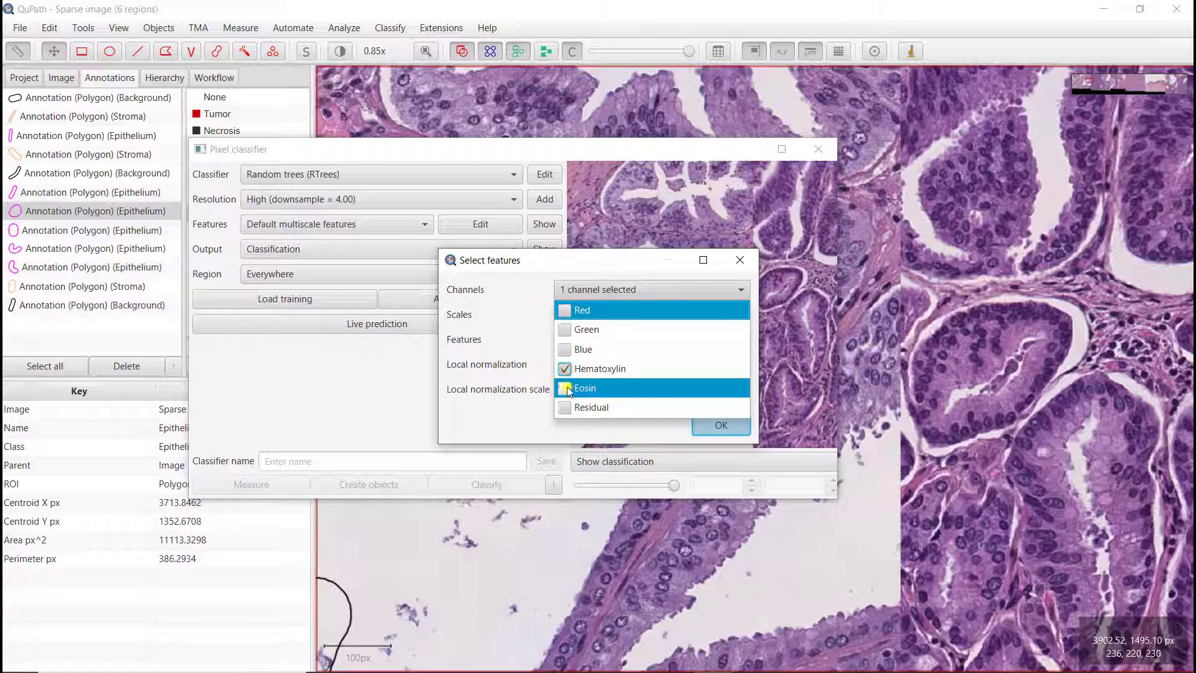
pyautogui.click(566, 389)
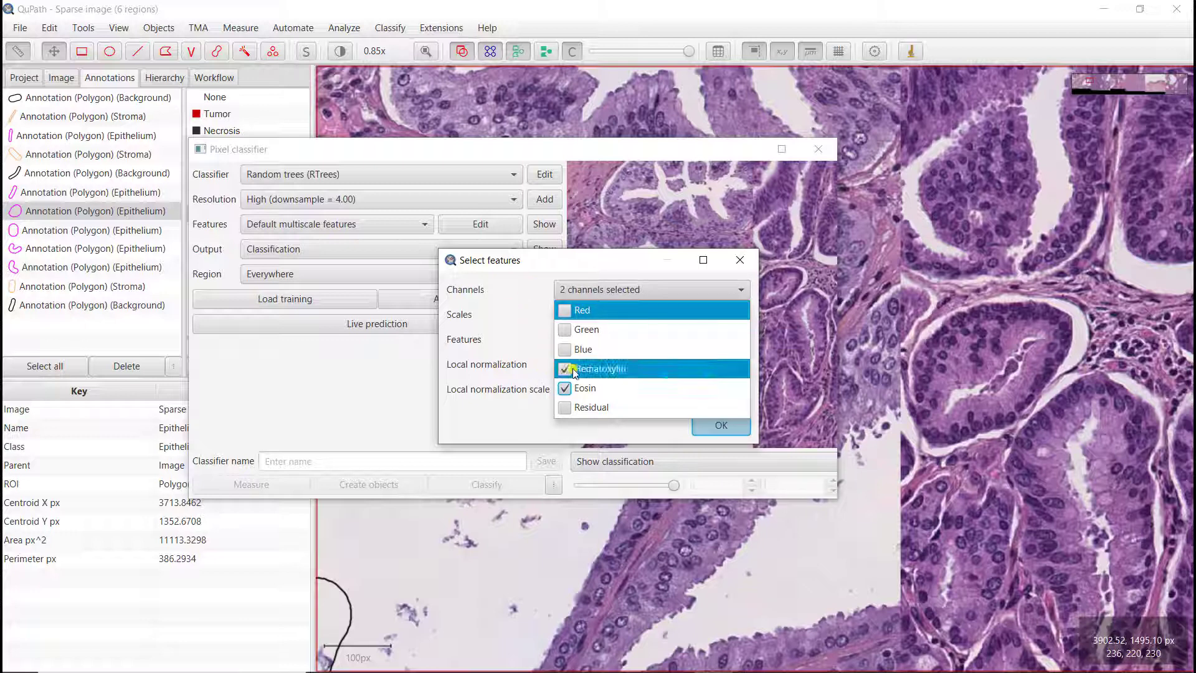
pyautogui.click(531, 293)
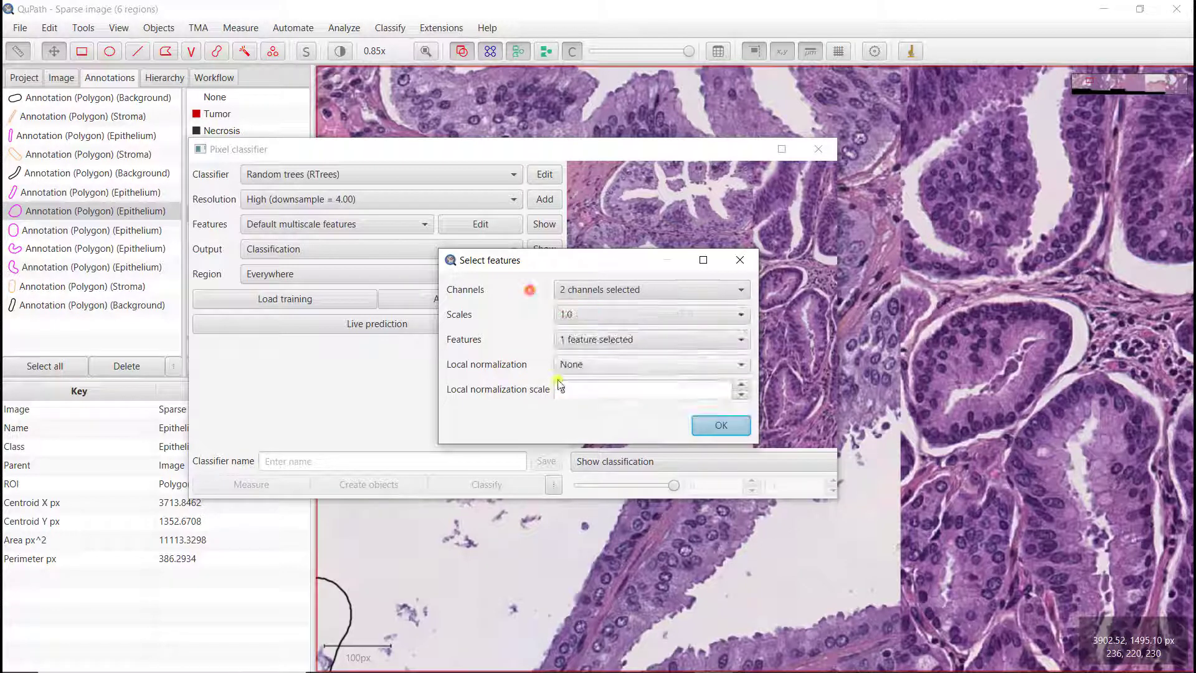
# Step: Add Laplacian of Gaussian and Weighted deviation to the selected features at scale 1.0 and apply
pyautogui.click(572, 316)
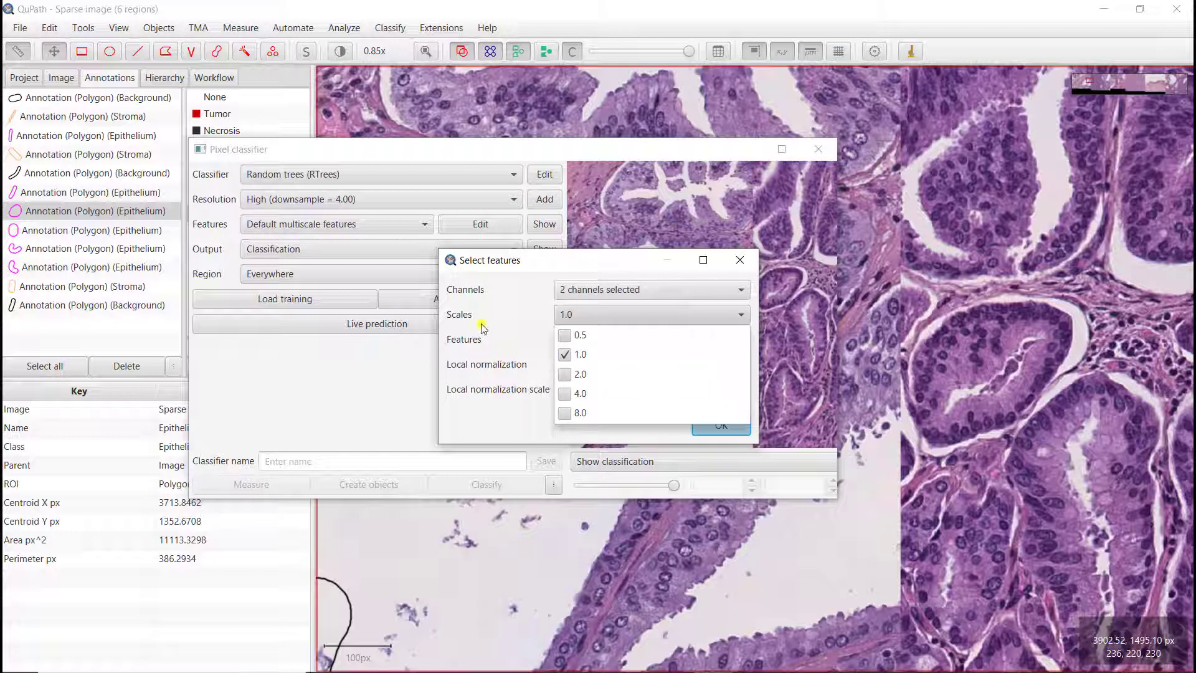
pyautogui.click(522, 318)
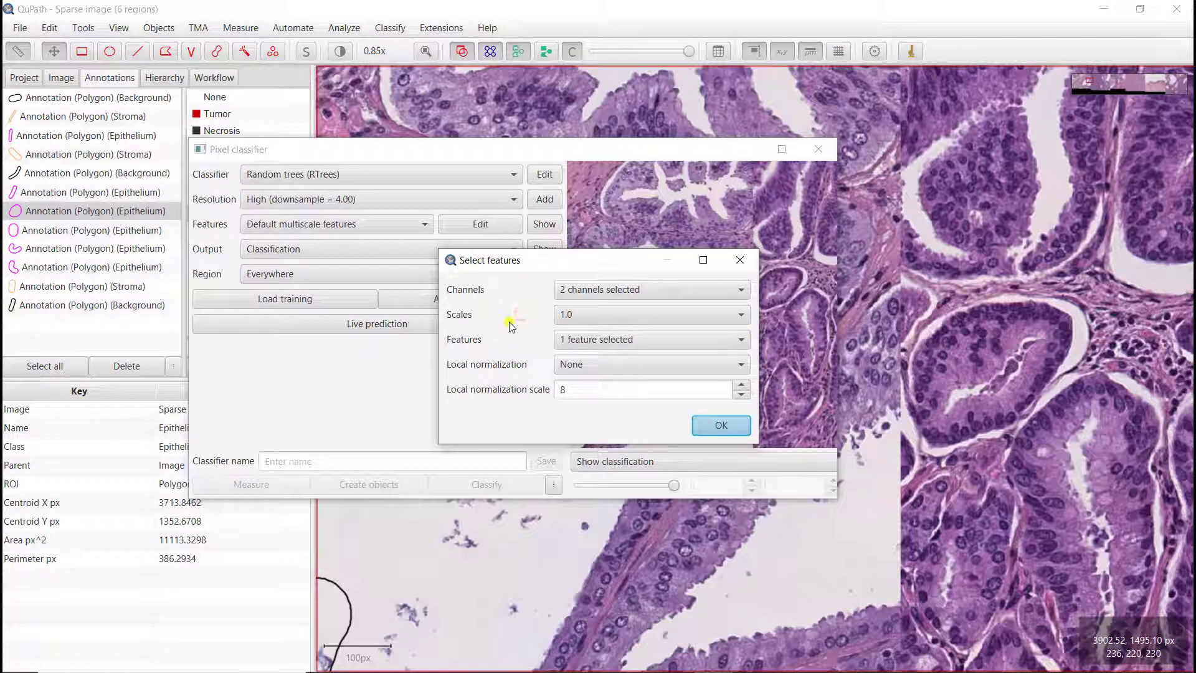
pyautogui.click(596, 342)
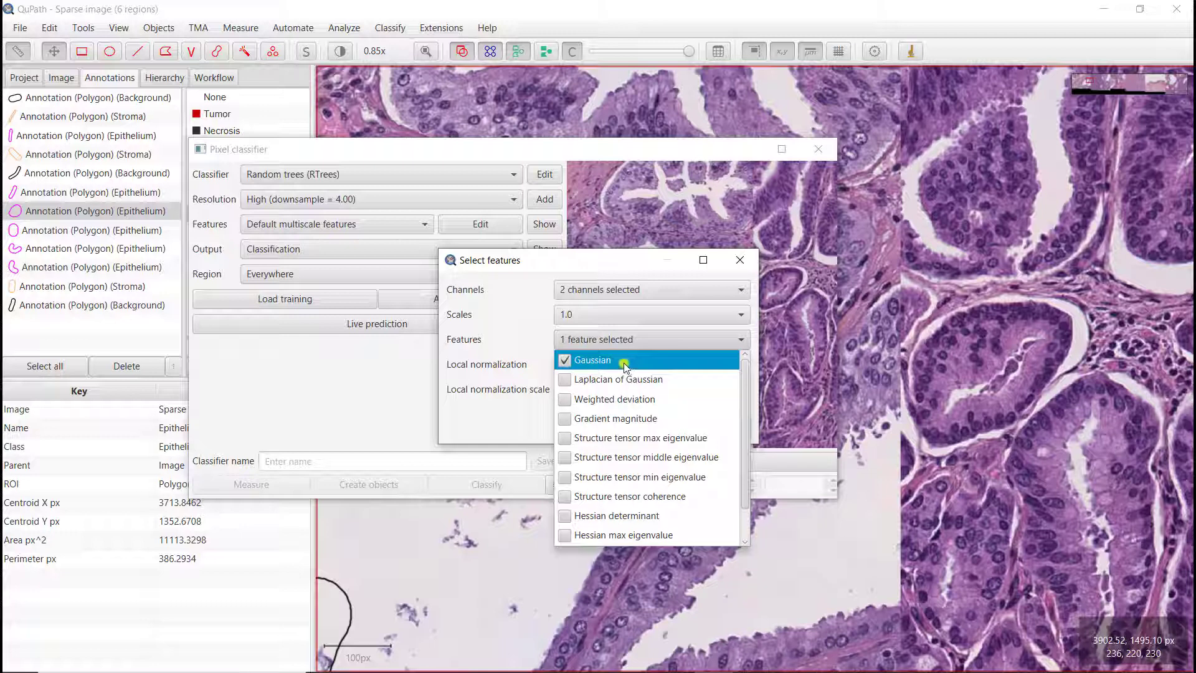
pyautogui.click(568, 381)
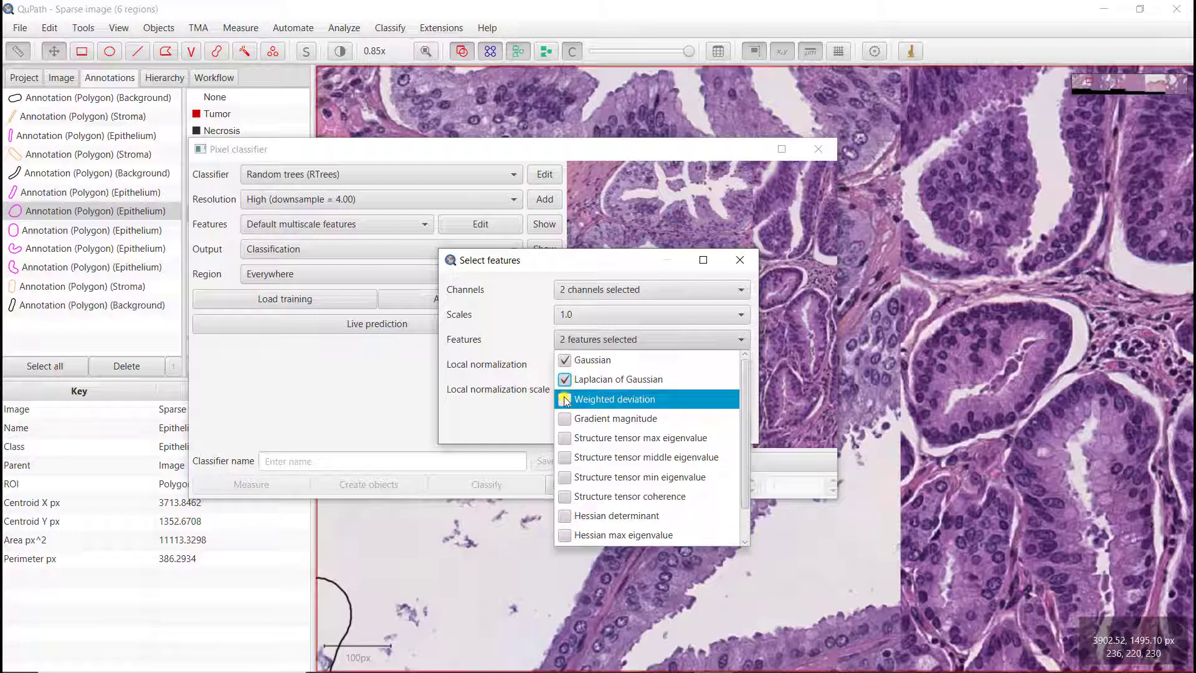
pyautogui.click(565, 399)
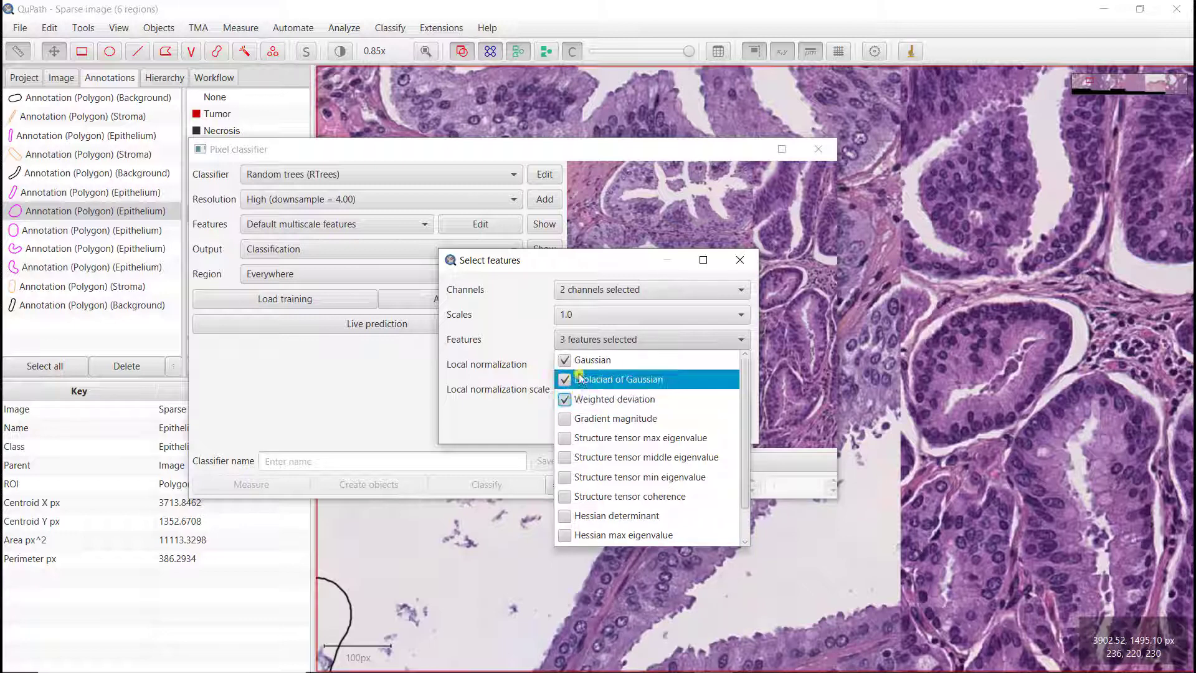
pyautogui.click(513, 342)
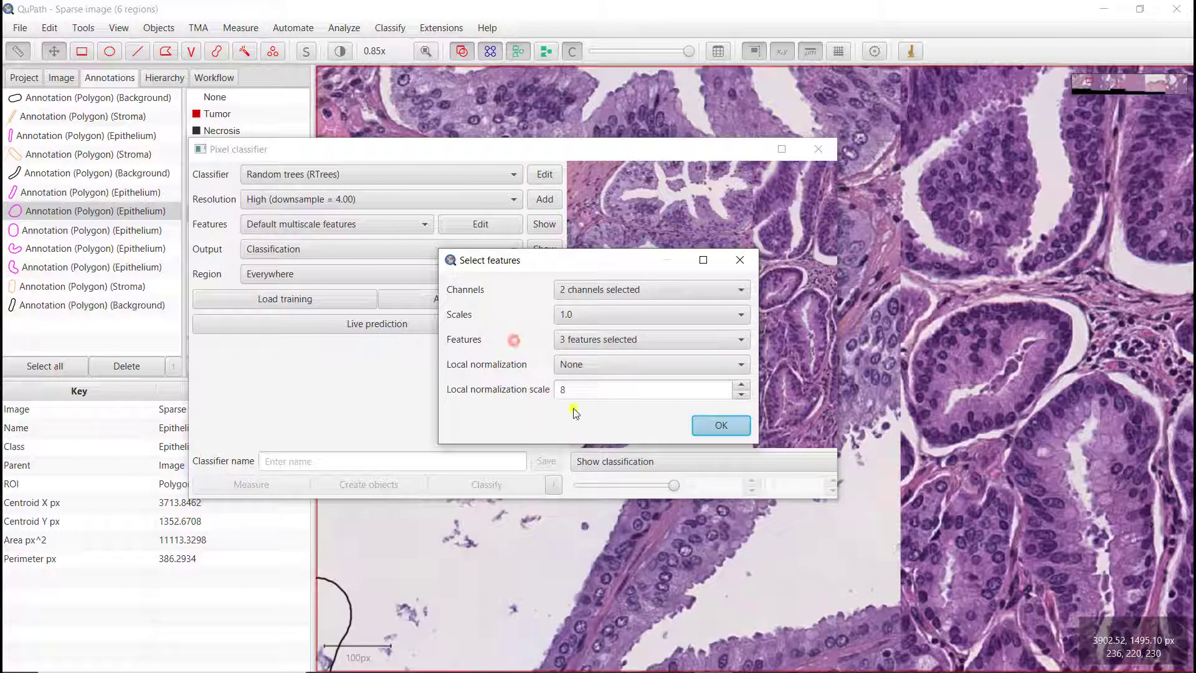
pyautogui.click(702, 426)
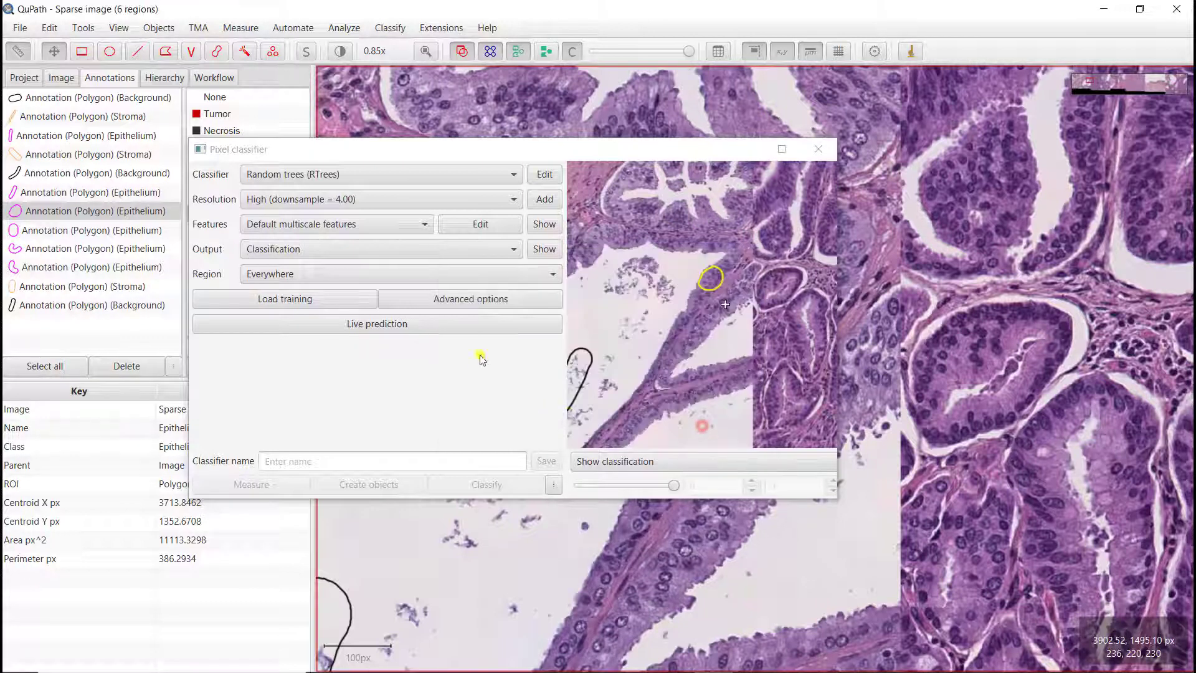
# Step: Show the computed feature images and step through each feature channel
pyautogui.click(541, 251)
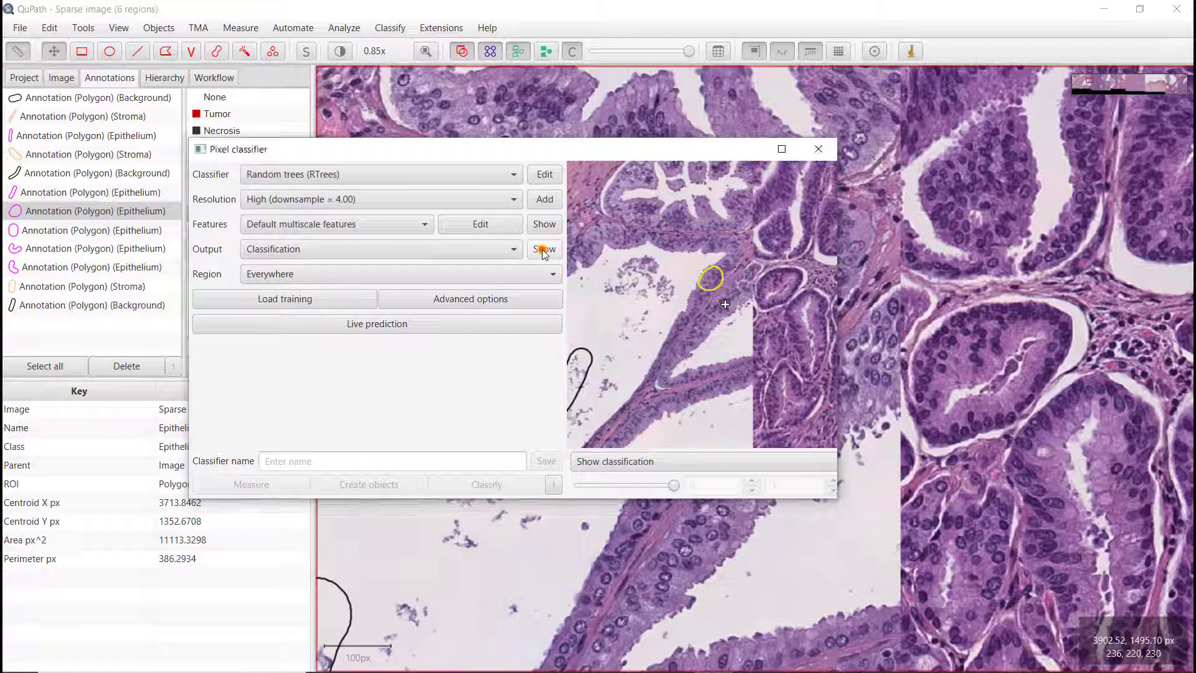
pyautogui.click(730, 378)
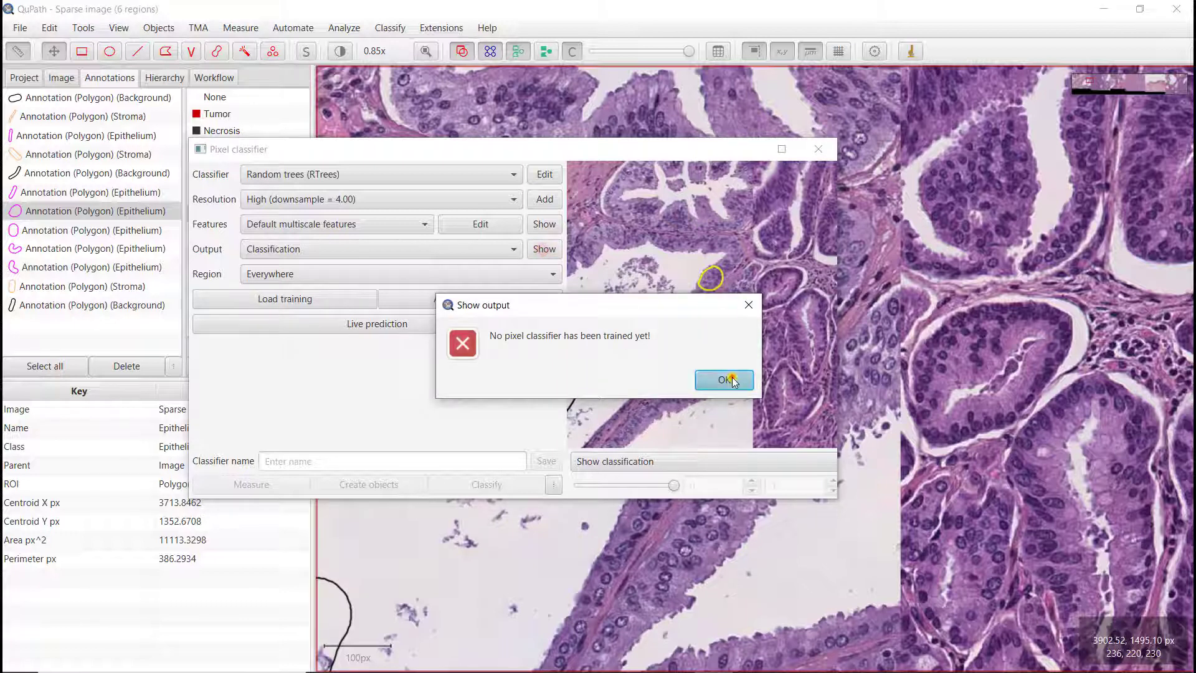
pyautogui.click(554, 225)
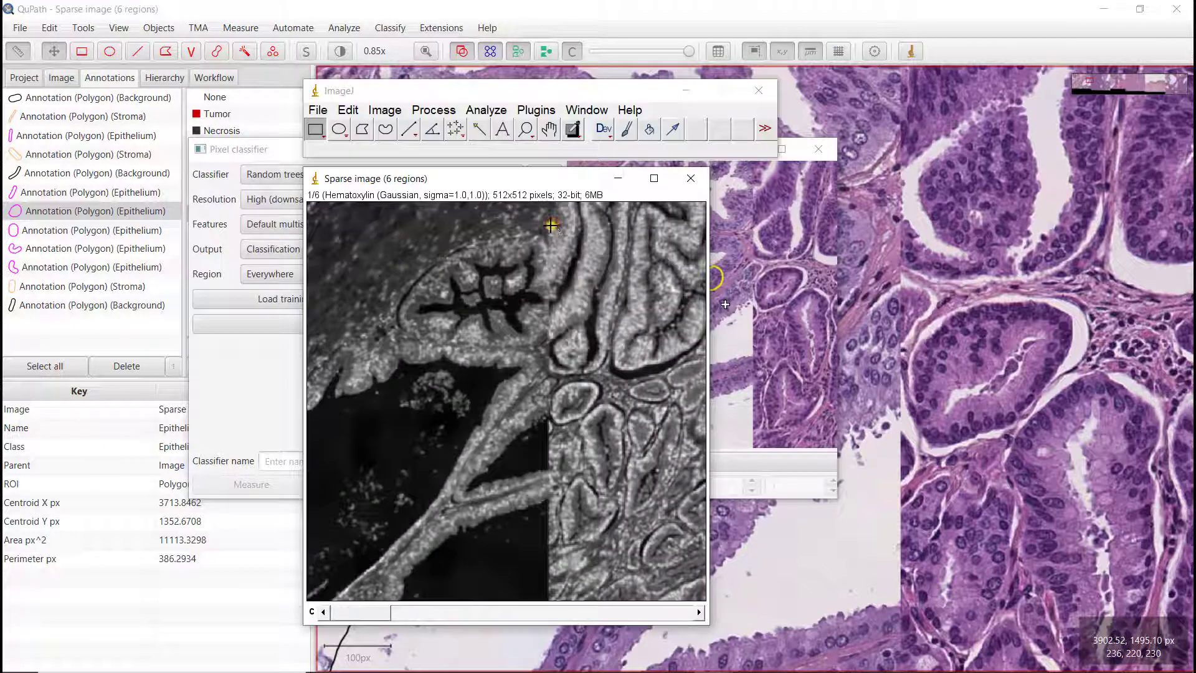
pyautogui.click(498, 183)
pyautogui.moveTo(495, 180); pyautogui.dragTo(477, 172)
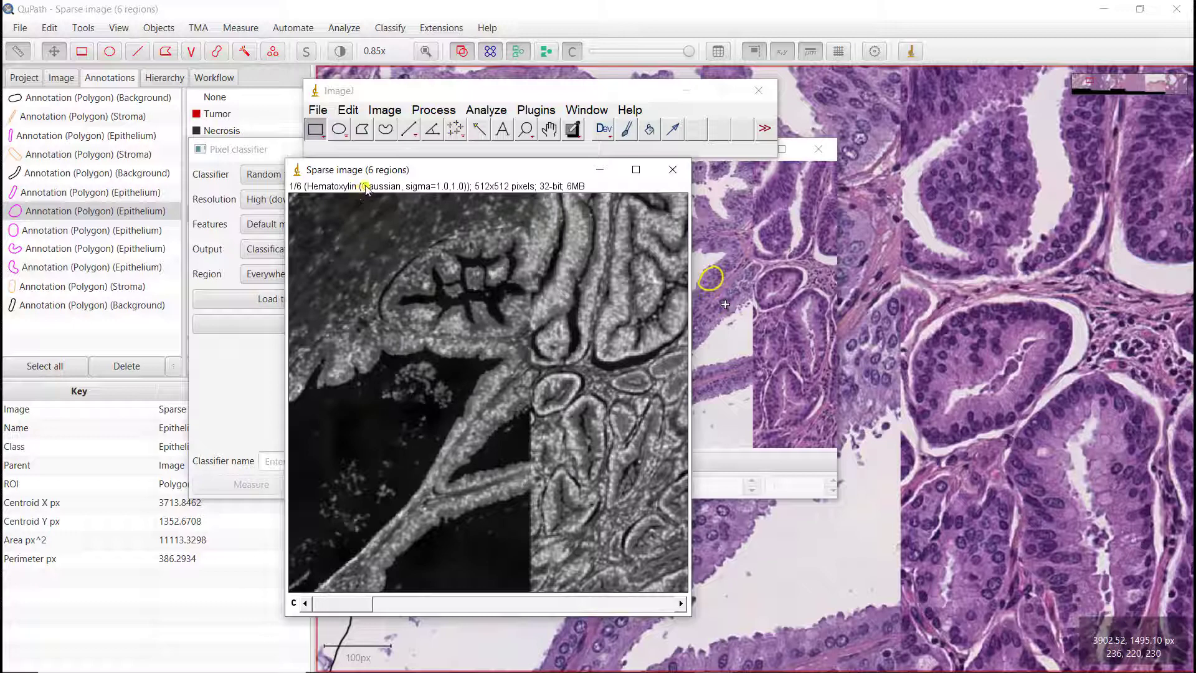
pyautogui.press('Right')
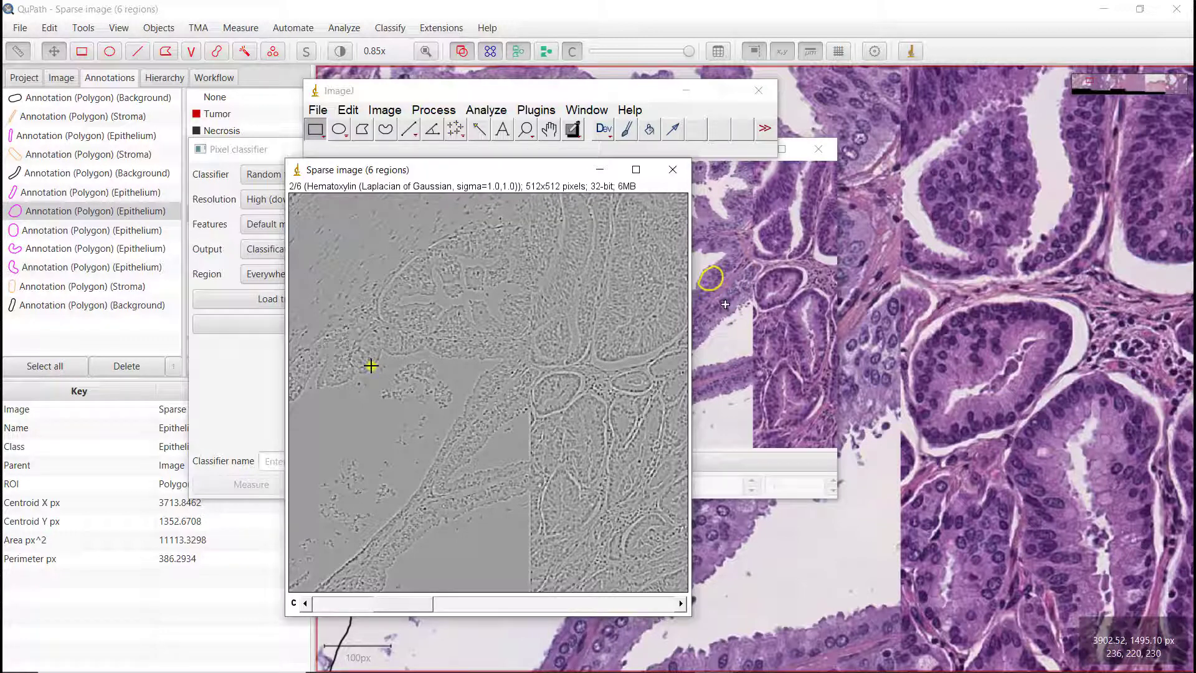
pyautogui.scroll(-1, 370, 366)
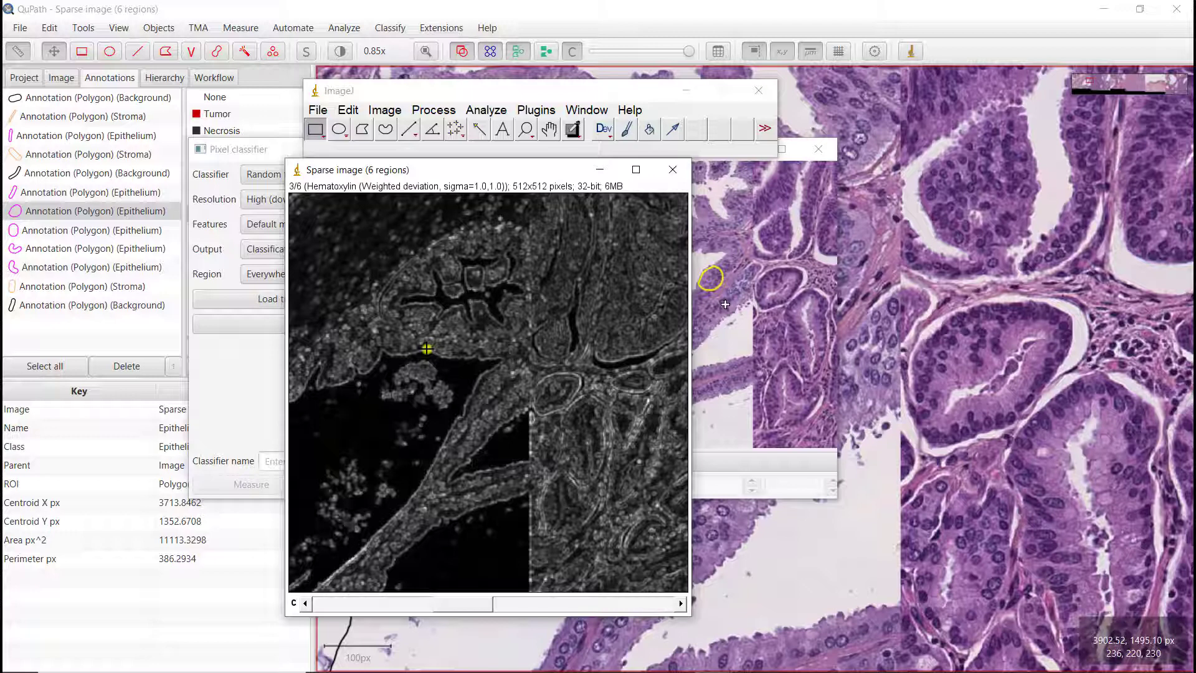
pyautogui.scroll(-1, 427, 349)
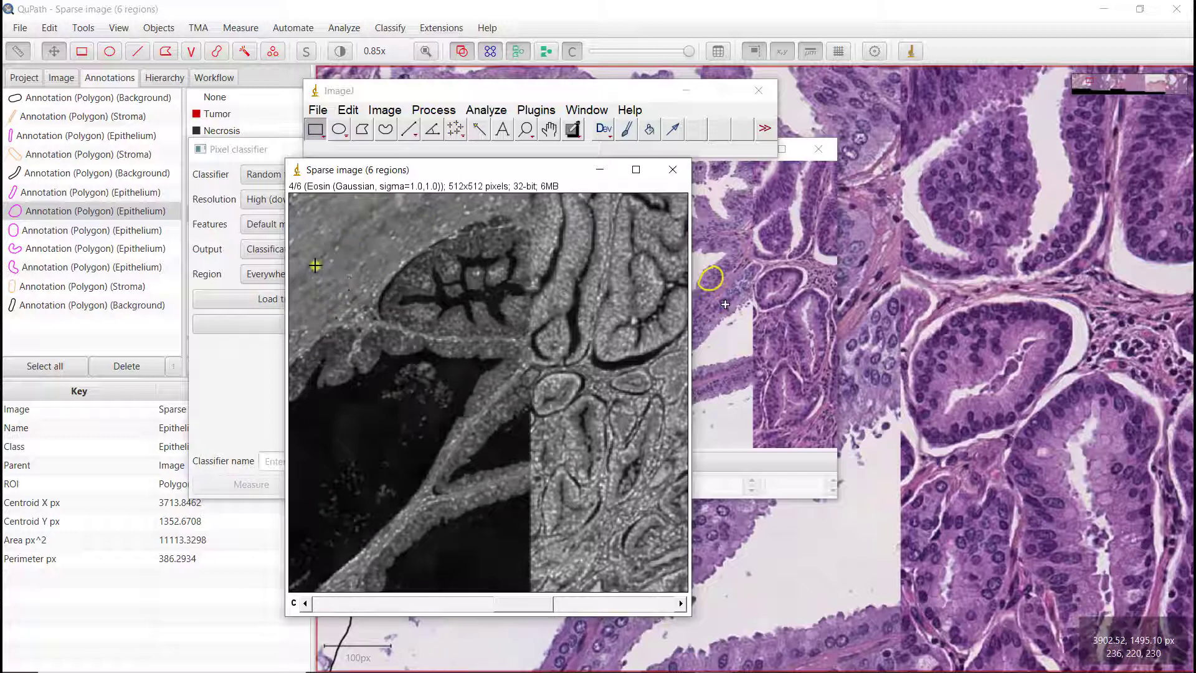
pyautogui.scroll(-1, 332, 291)
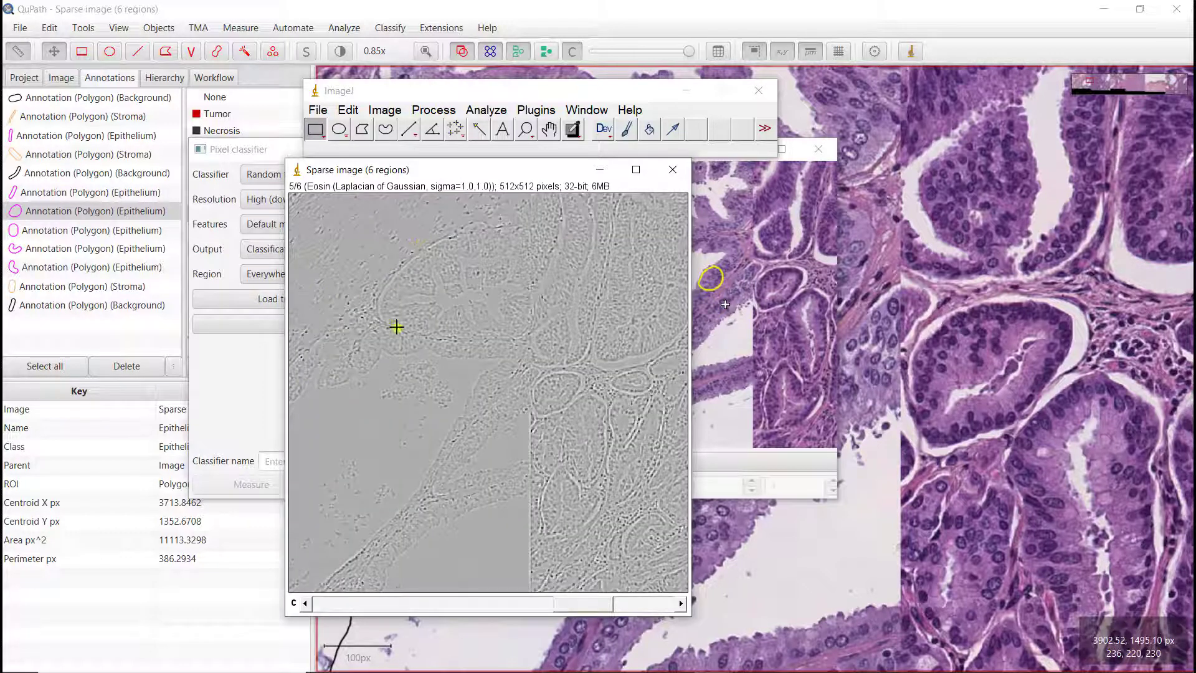
pyautogui.scroll(-1, 396, 327)
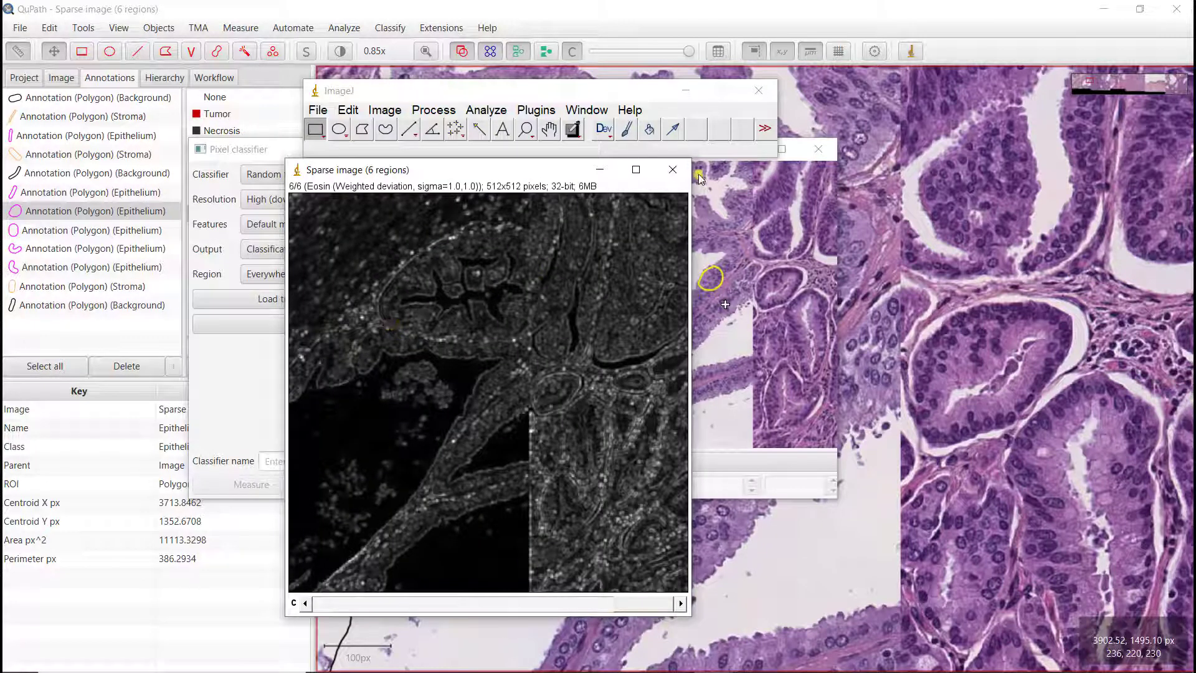
pyautogui.click(675, 169)
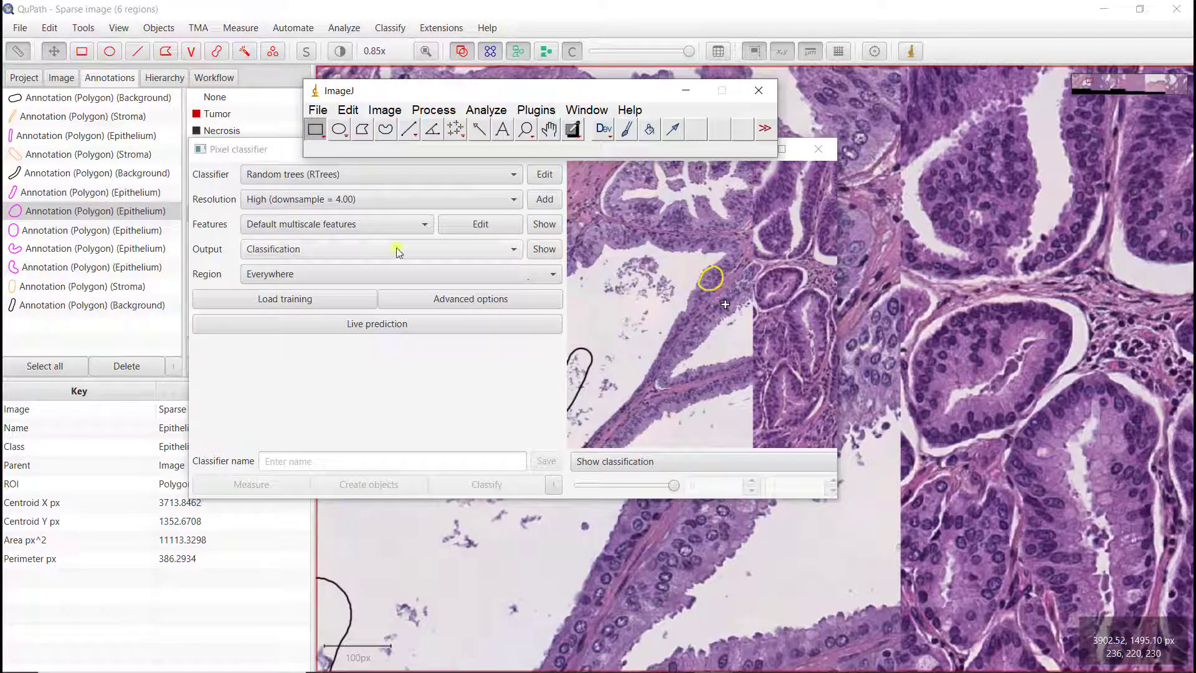
# Step: Remove Weighted deviation from the selected features and apply the change
pyautogui.click(475, 225)
pyautogui.click(571, 340)
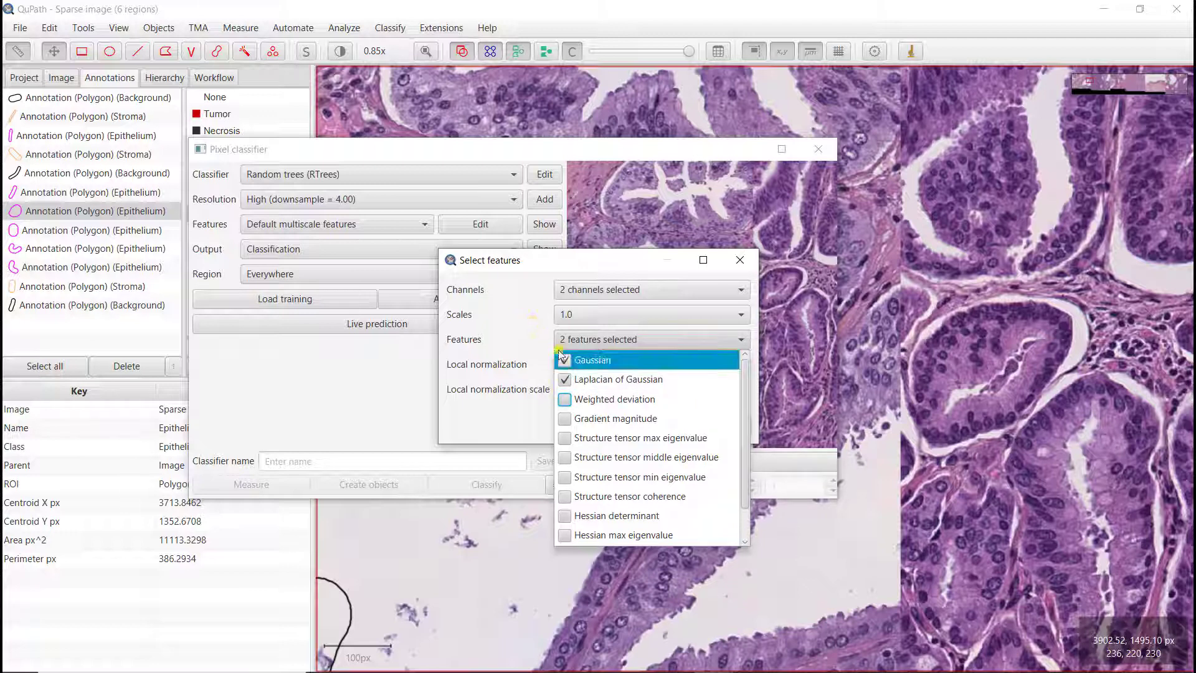
pyautogui.click(508, 286)
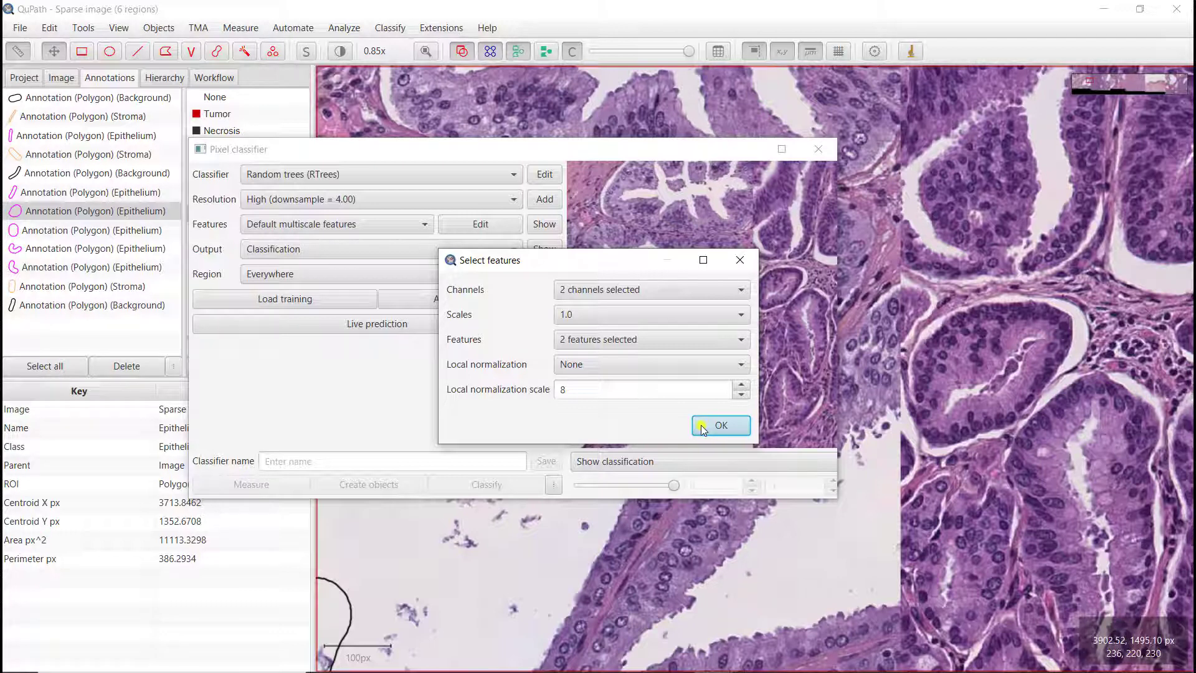
pyautogui.click(721, 426)
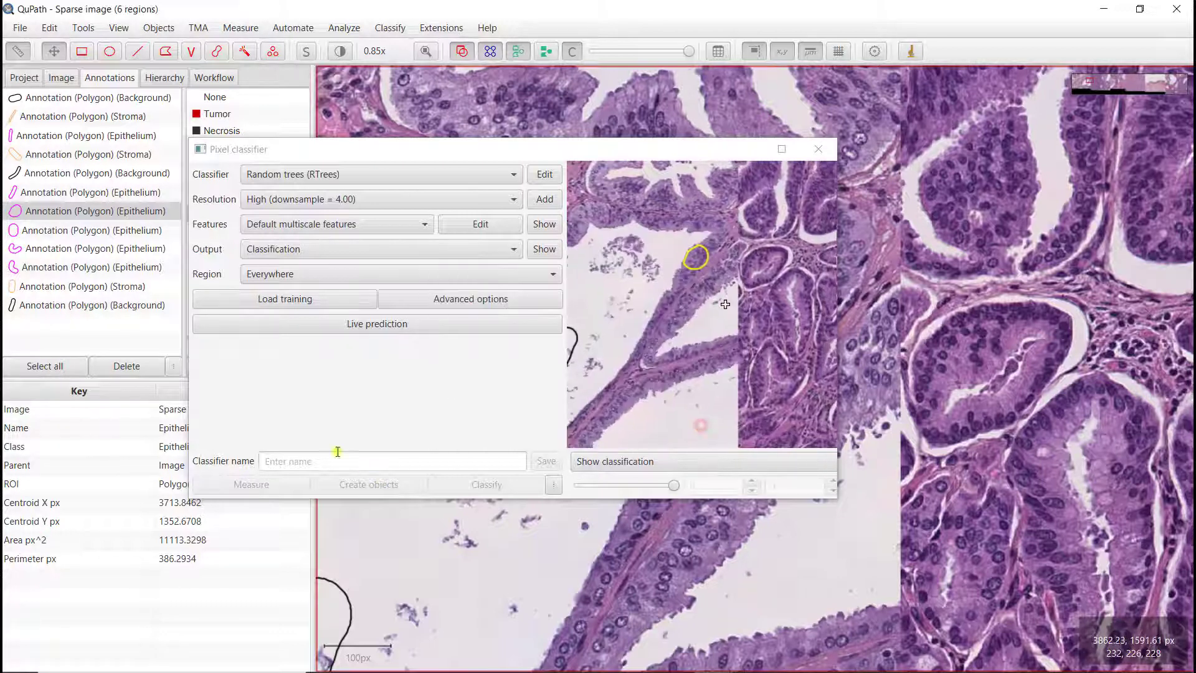
# Step: Turn on live prediction for the Random trees pixel classifier
pyautogui.moveTo(400, 151); pyautogui.dragTo(322, 249)
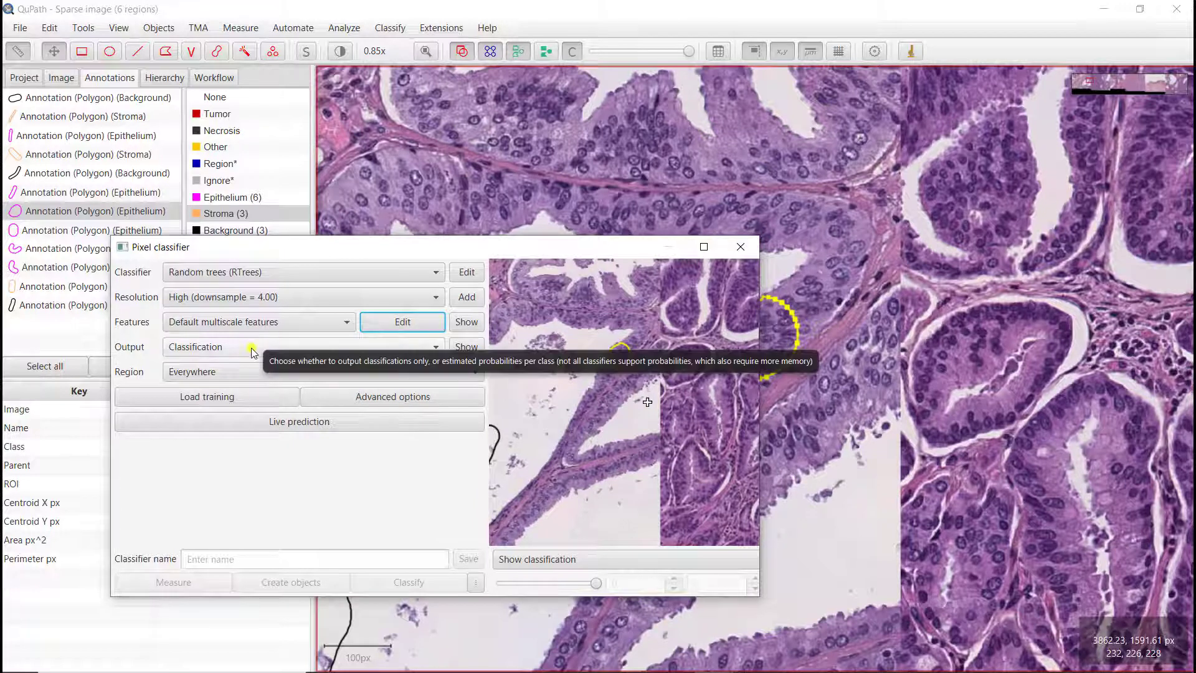
pyautogui.click(284, 422)
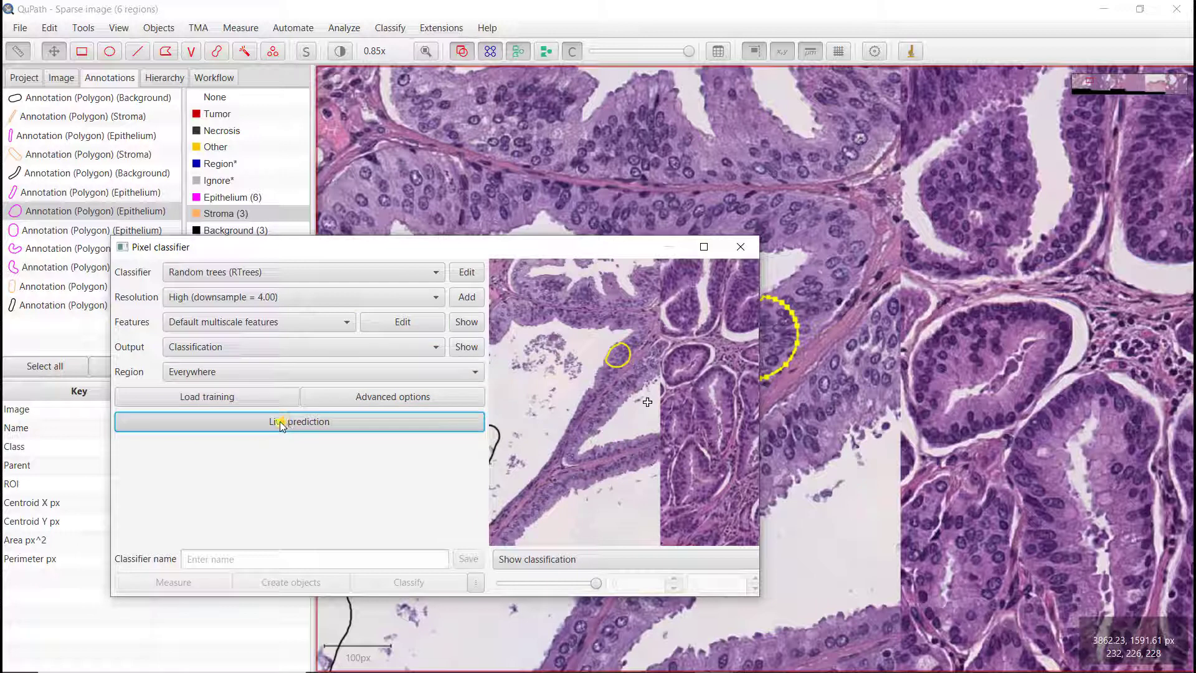
pyautogui.click(279, 423)
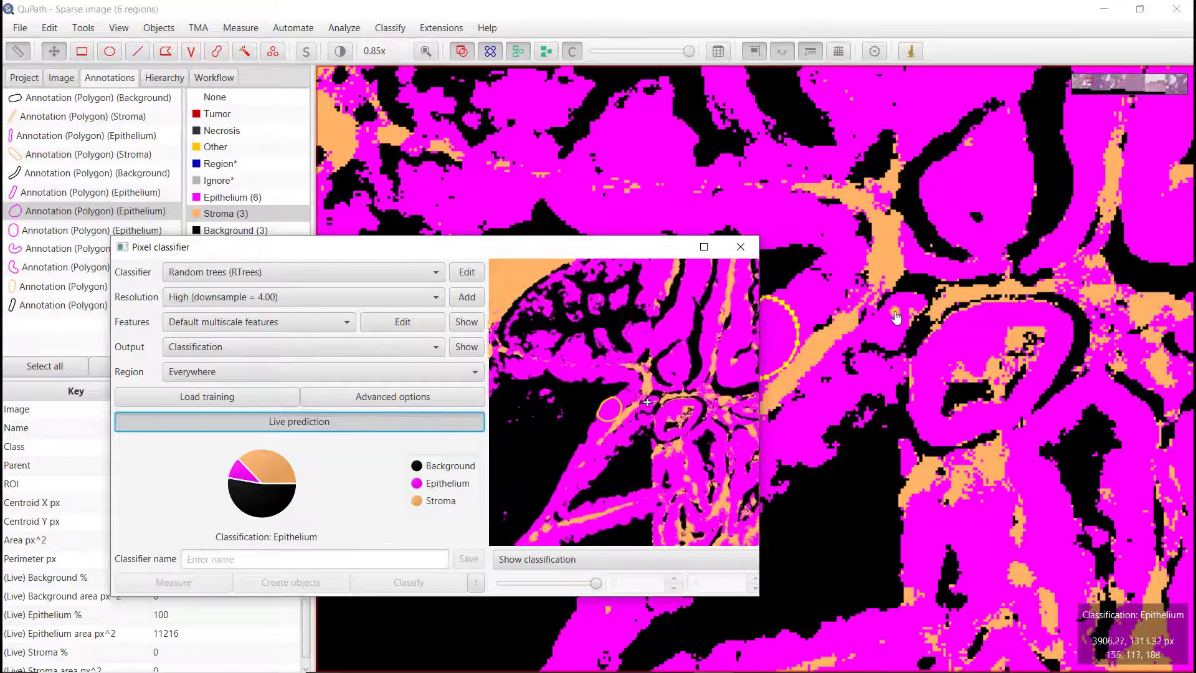
# Step: Toggle the classification overlay on and off, zooming in, to compare the prediction with the underlying tissue
pyautogui.moveTo(651, 246); pyautogui.dragTo(579, 271)
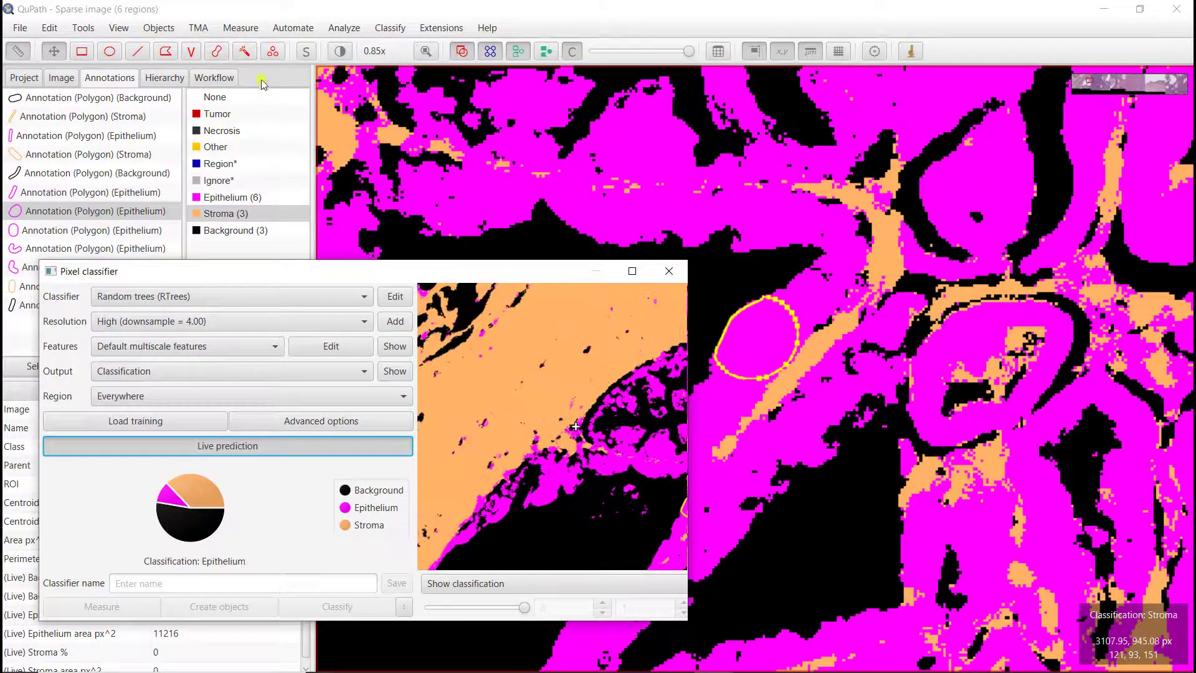
pyautogui.click(571, 52)
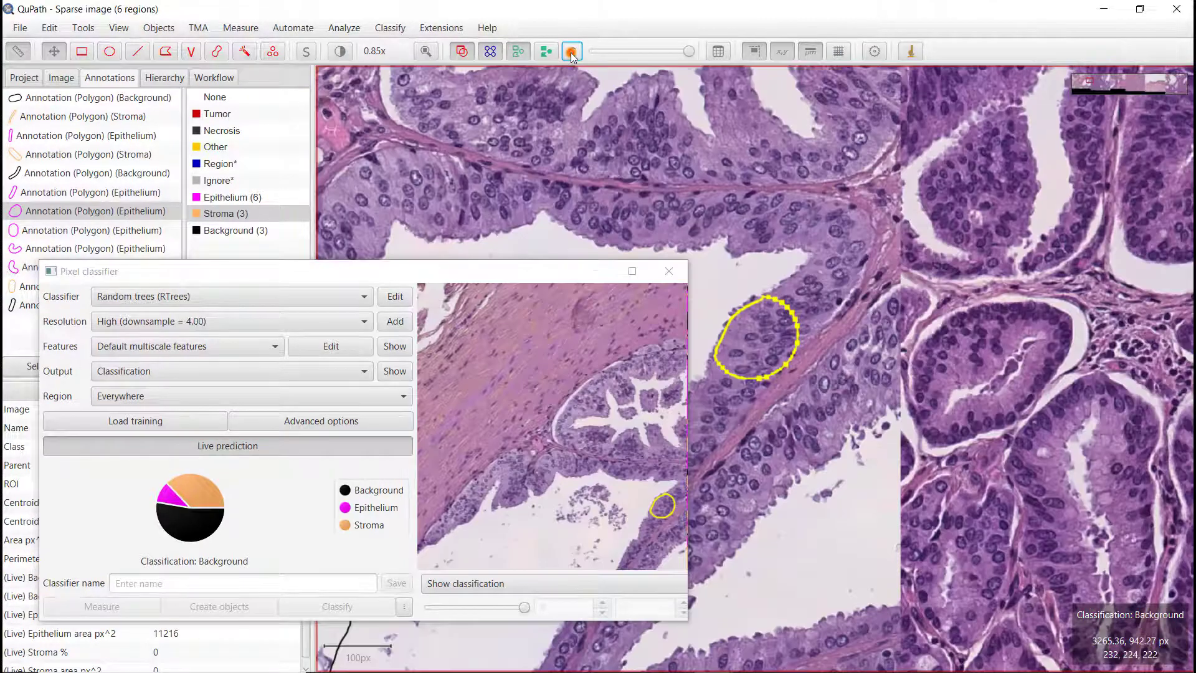
pyautogui.click(571, 54)
pyautogui.click(571, 53)
pyautogui.click(571, 53)
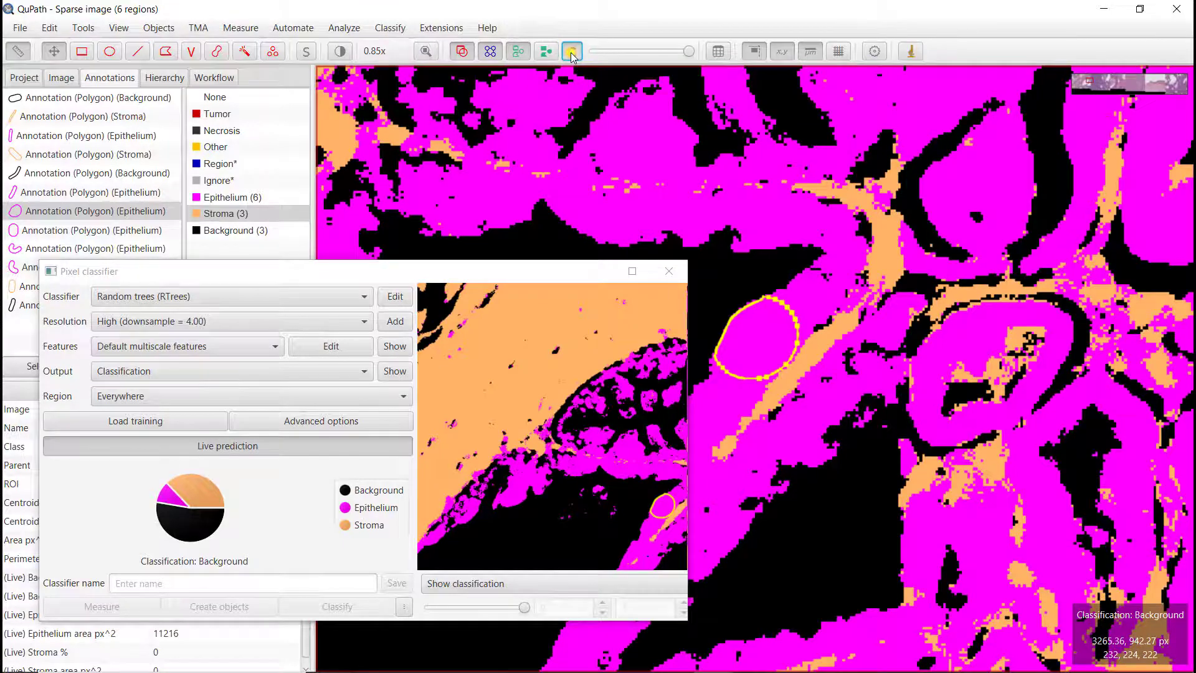
pyautogui.click(571, 54)
pyautogui.click(571, 53)
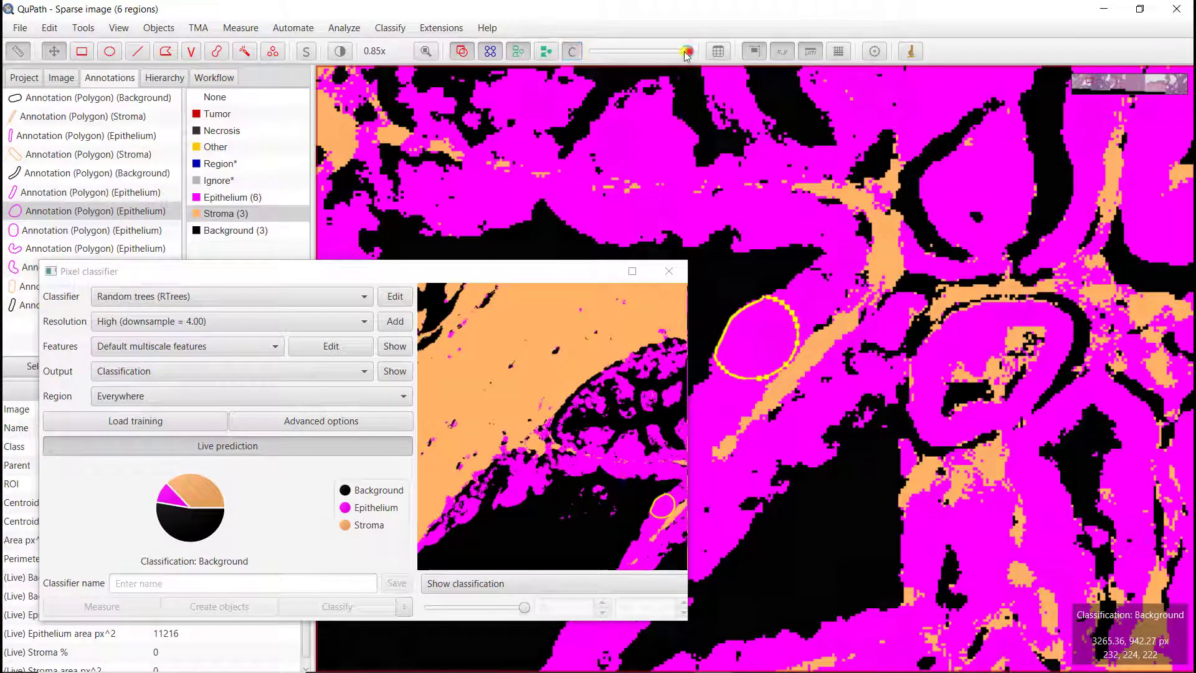
pyautogui.moveTo(686, 52)
pyautogui.mouseDown()
pyautogui.moveTo(610, 64)
pyautogui.moveTo(689, 68)
pyautogui.mouseUp()
pyautogui.click(571, 53)
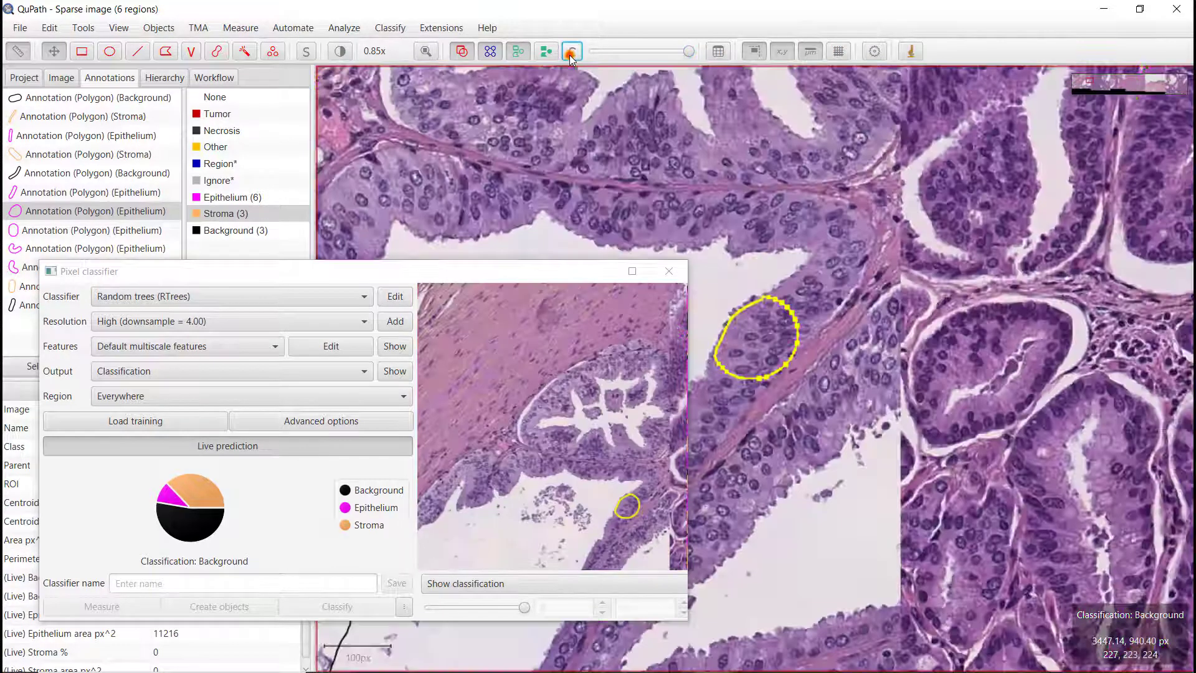
pyautogui.click(571, 53)
pyautogui.click(571, 54)
pyautogui.click(571, 53)
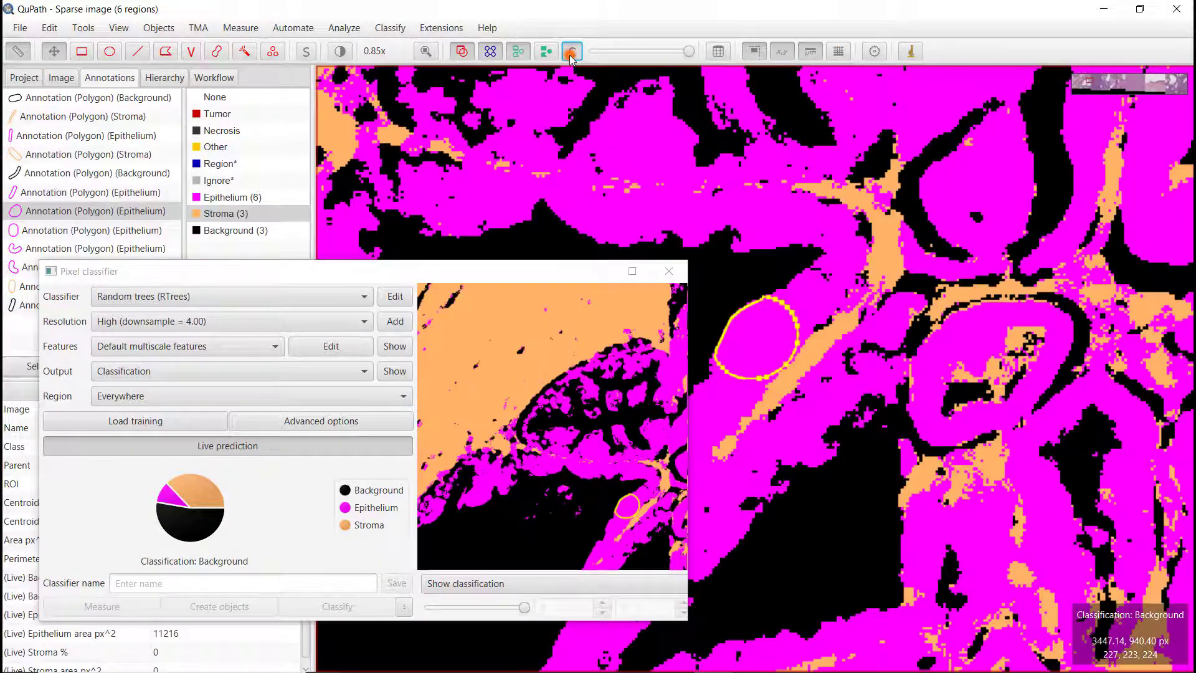
pyautogui.click(571, 53)
pyautogui.scroll(4, 725, 141)
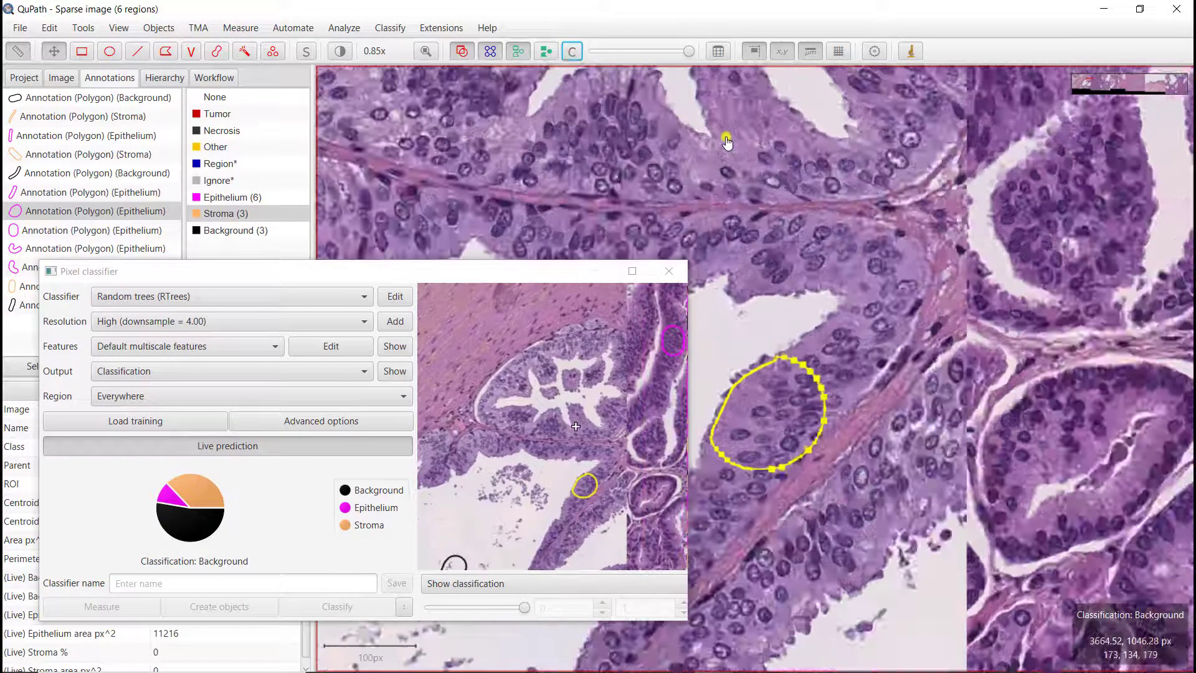
pyautogui.click(571, 53)
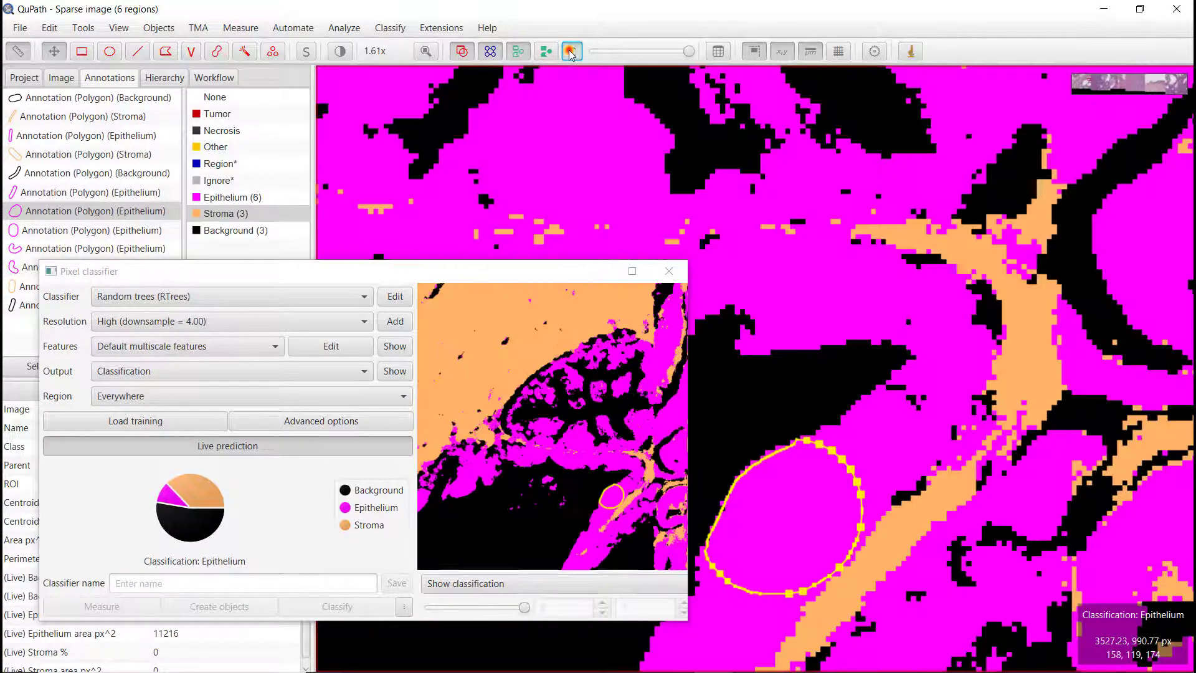
pyautogui.click(571, 54)
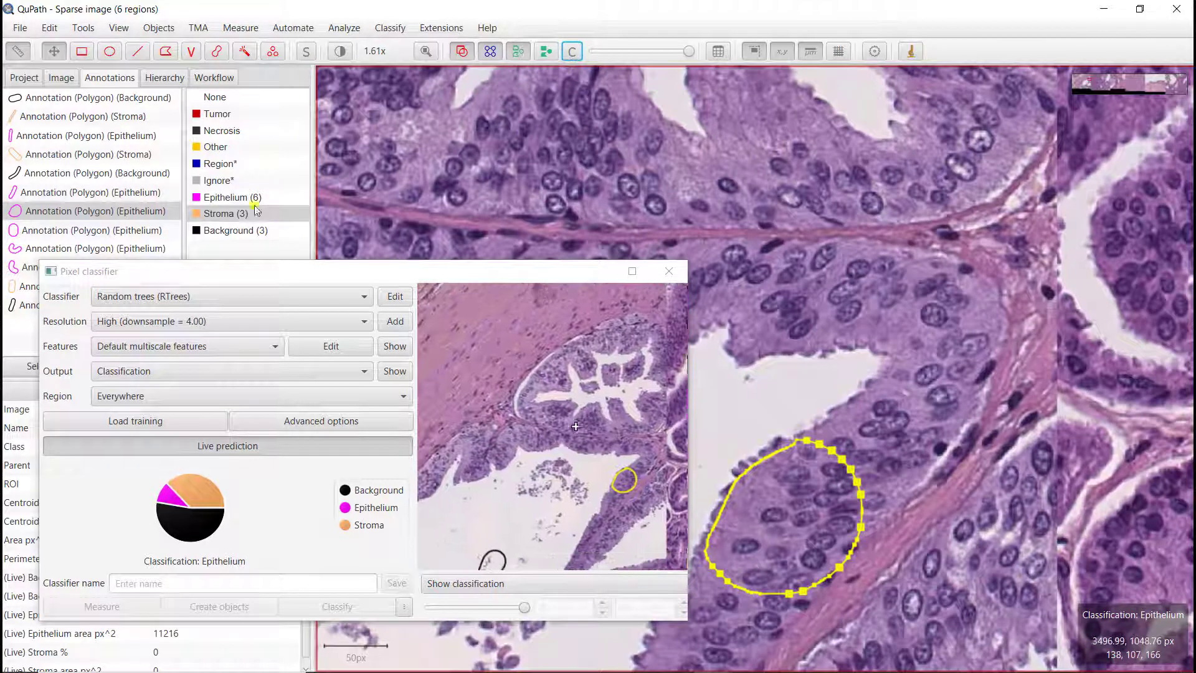
# Step: Draw a thin horizontal Epithelium ellipse annotation in the epithelial layer above the stroma band
pyautogui.click(213, 198)
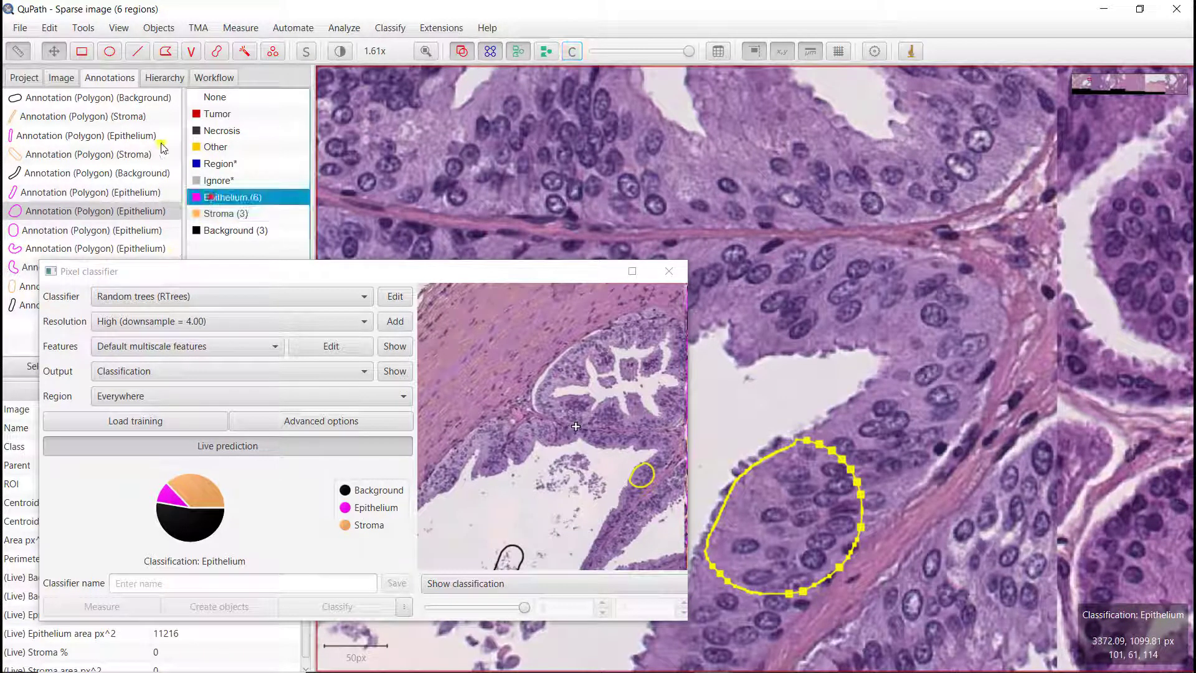
pyautogui.click(109, 53)
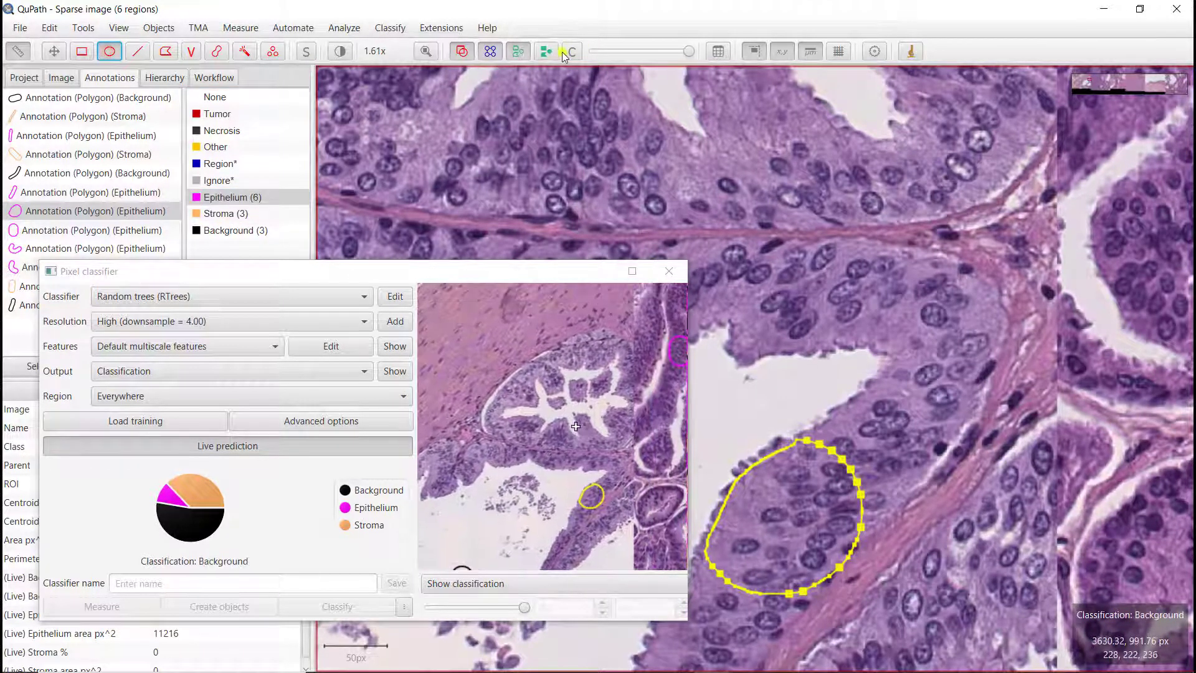
pyautogui.click(570, 55)
pyautogui.click(570, 55)
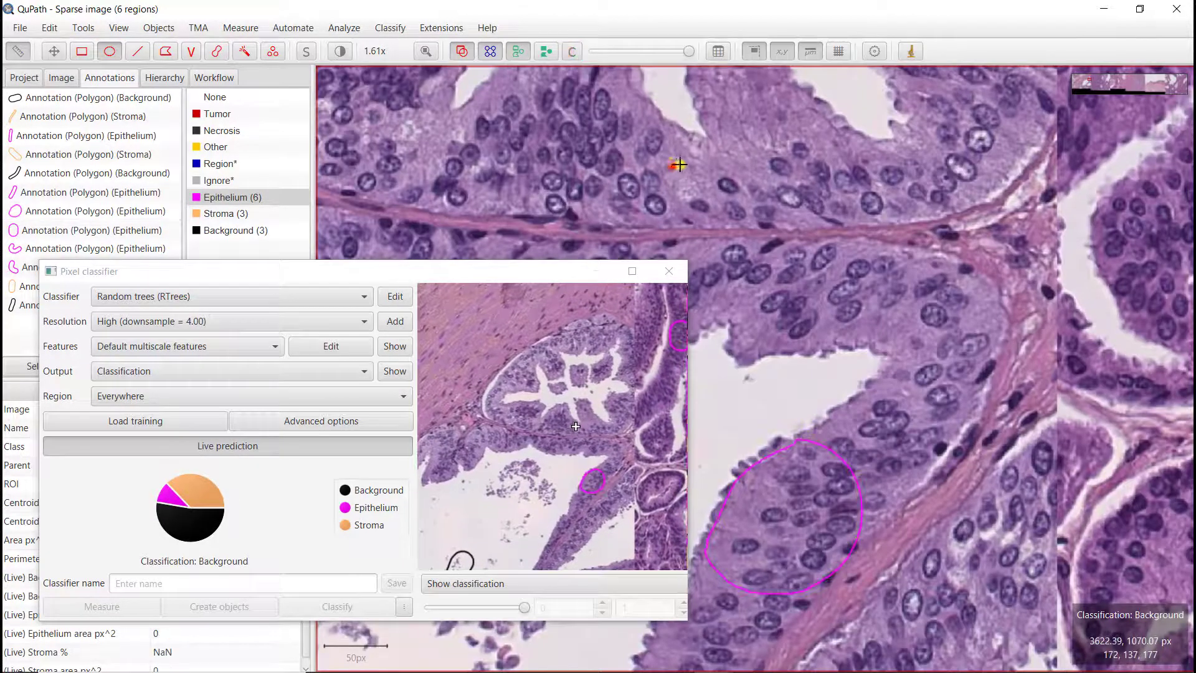
pyautogui.moveTo(670, 167); pyautogui.dragTo(783, 142)
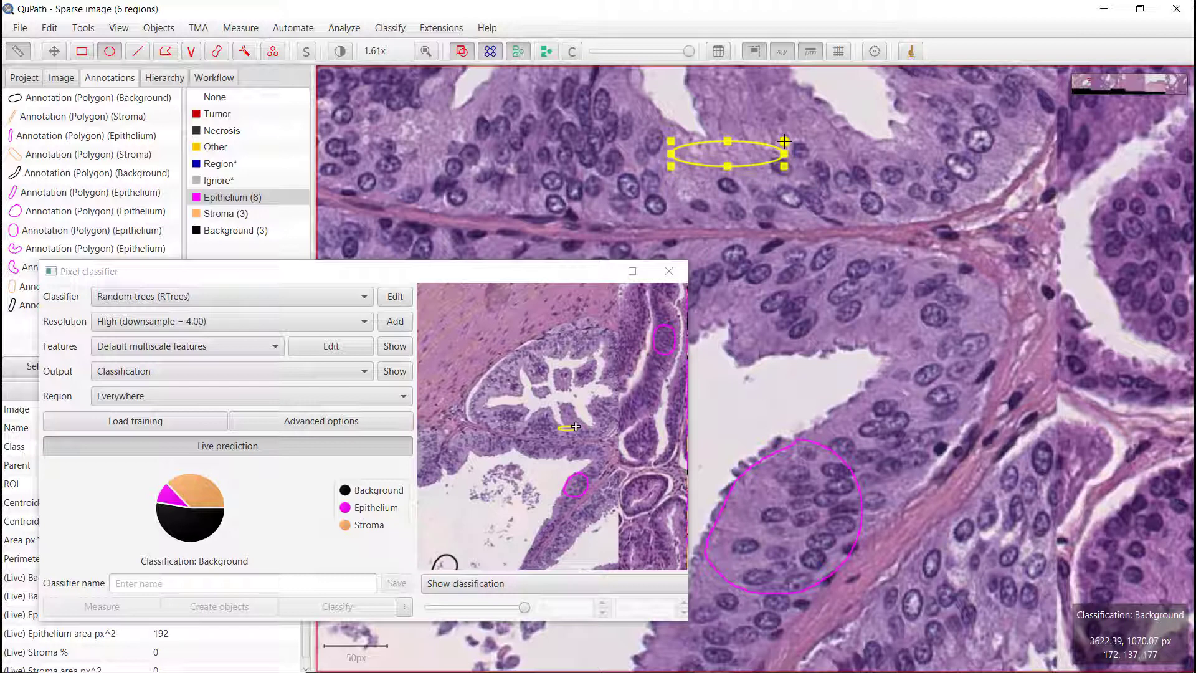
# Step: Toggle the classification overlay to check the updated prediction around the new annotation
pyautogui.click(571, 52)
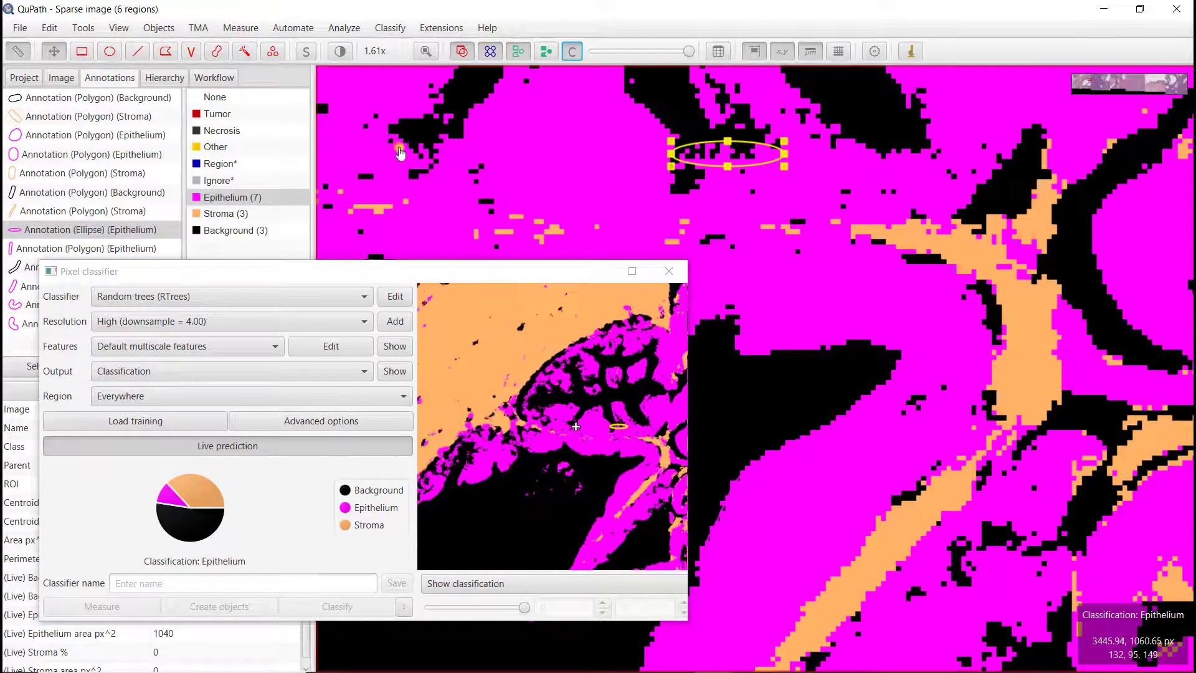
pyautogui.click(571, 52)
pyautogui.click(571, 52)
pyautogui.click(571, 51)
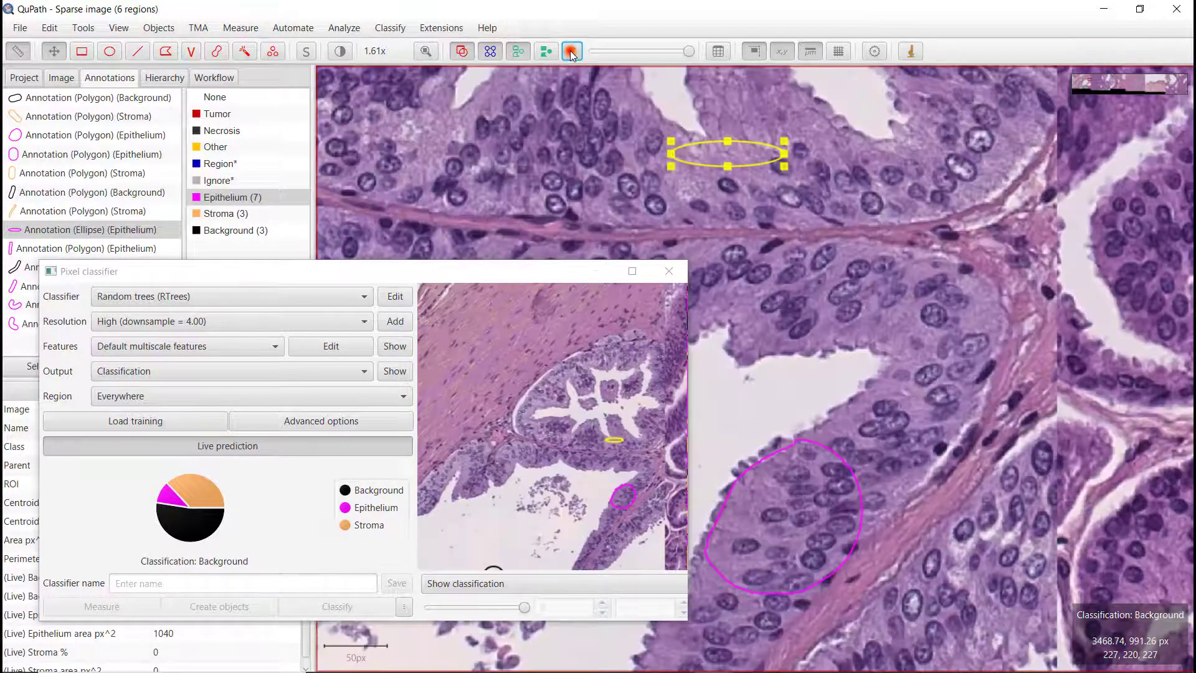
pyautogui.click(571, 52)
pyautogui.click(571, 51)
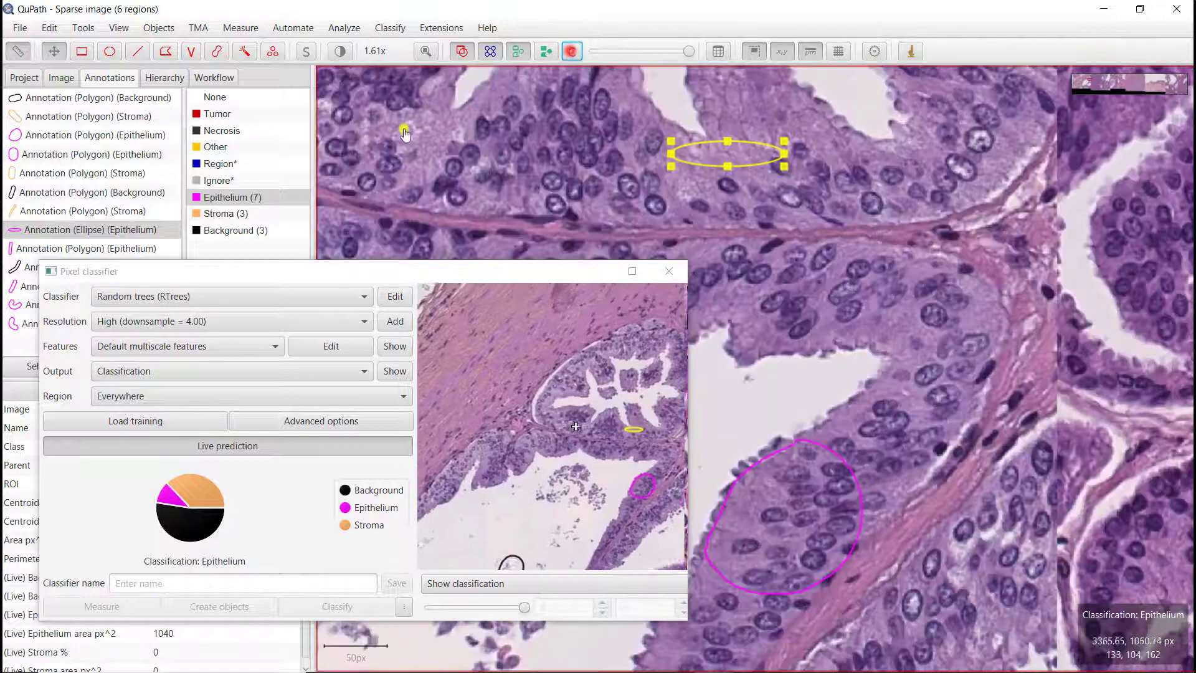
# Step: Draw another Epithelium ellipse annotation in the epithelium at the upper left of the view
pyautogui.click(109, 51)
pyautogui.click(571, 52)
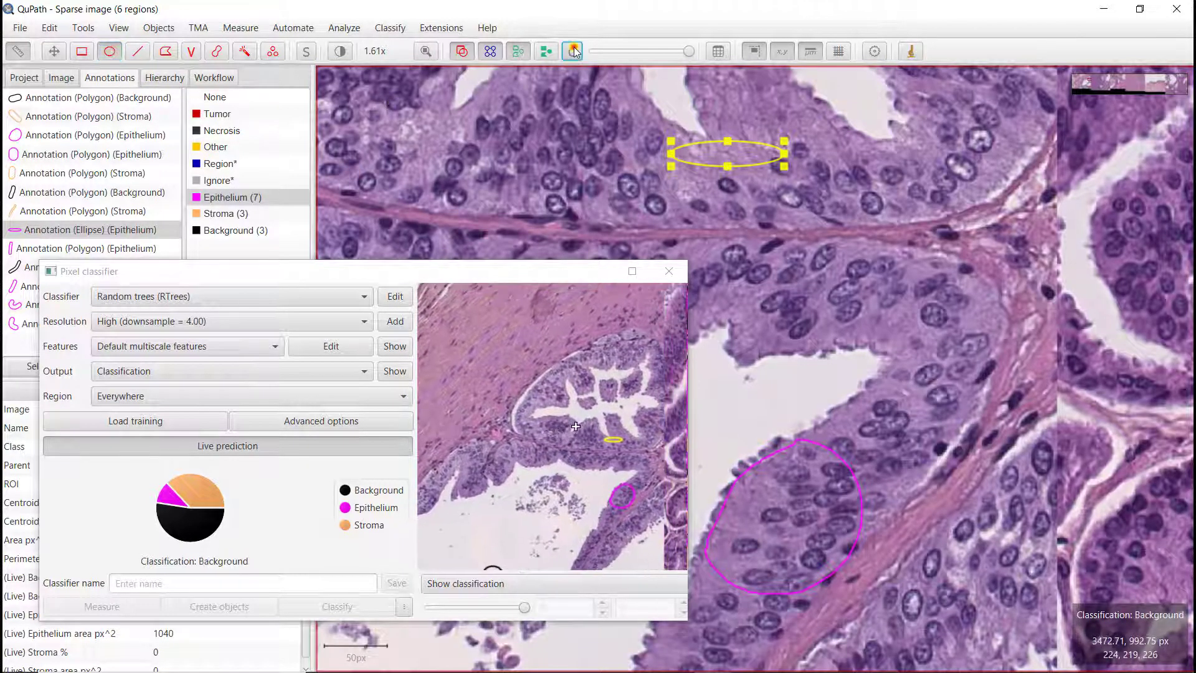
pyautogui.moveTo(384, 103)
pyautogui.mouseDown()
pyautogui.moveTo(446, 157)
pyautogui.moveTo(409, 114)
pyautogui.moveTo(365, 92)
pyautogui.moveTo(416, 180)
pyautogui.moveTo(426, 174)
pyautogui.moveTo(417, 159)
pyautogui.moveTo(467, 189)
pyautogui.moveTo(452, 180)
pyautogui.mouseUp()
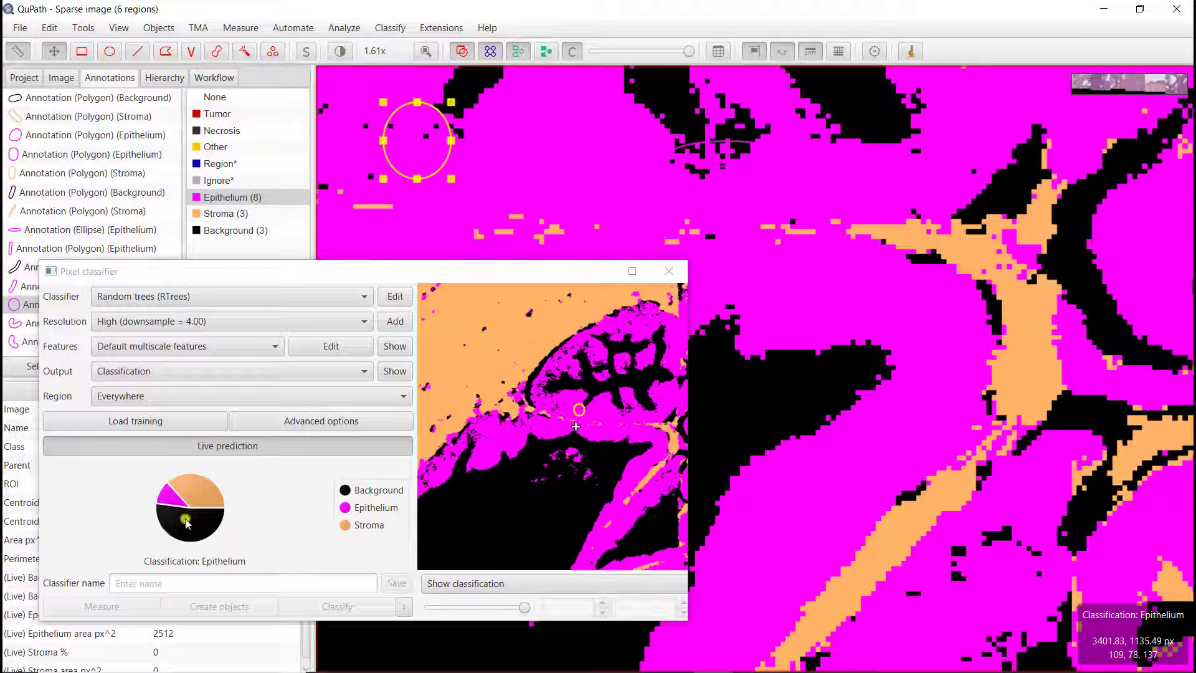
# Step: Hide the overlay and zoom out to review the training annotations across the image
pyautogui.moveTo(161, 497)
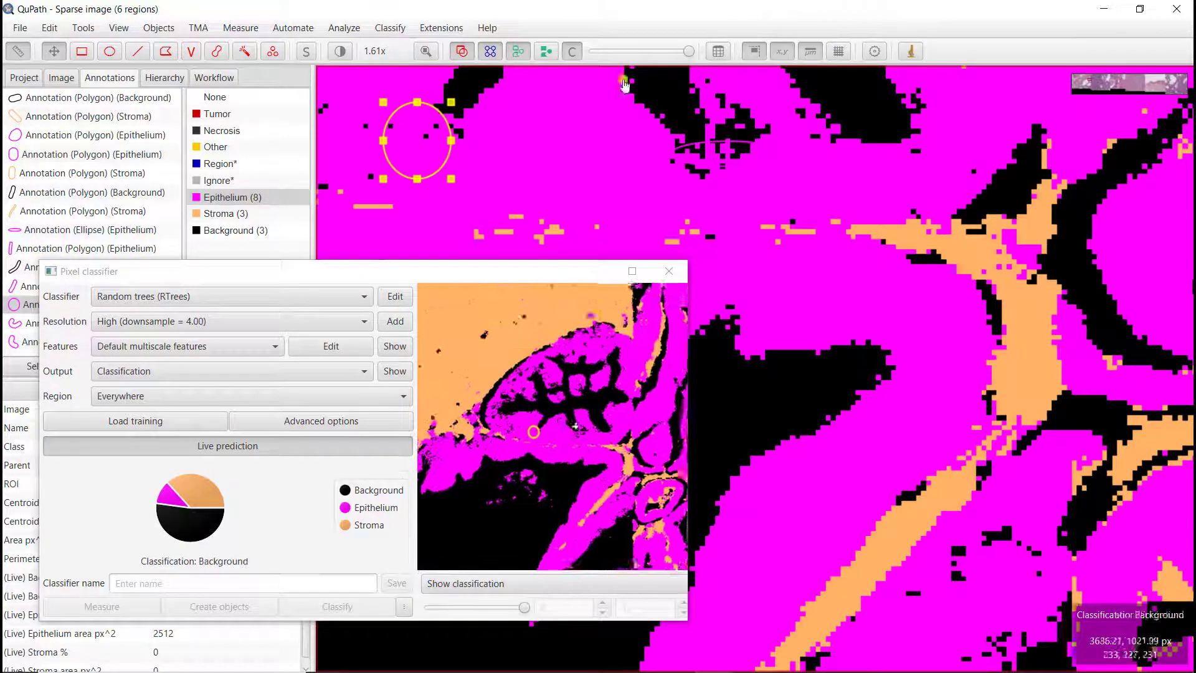
pyautogui.click(571, 52)
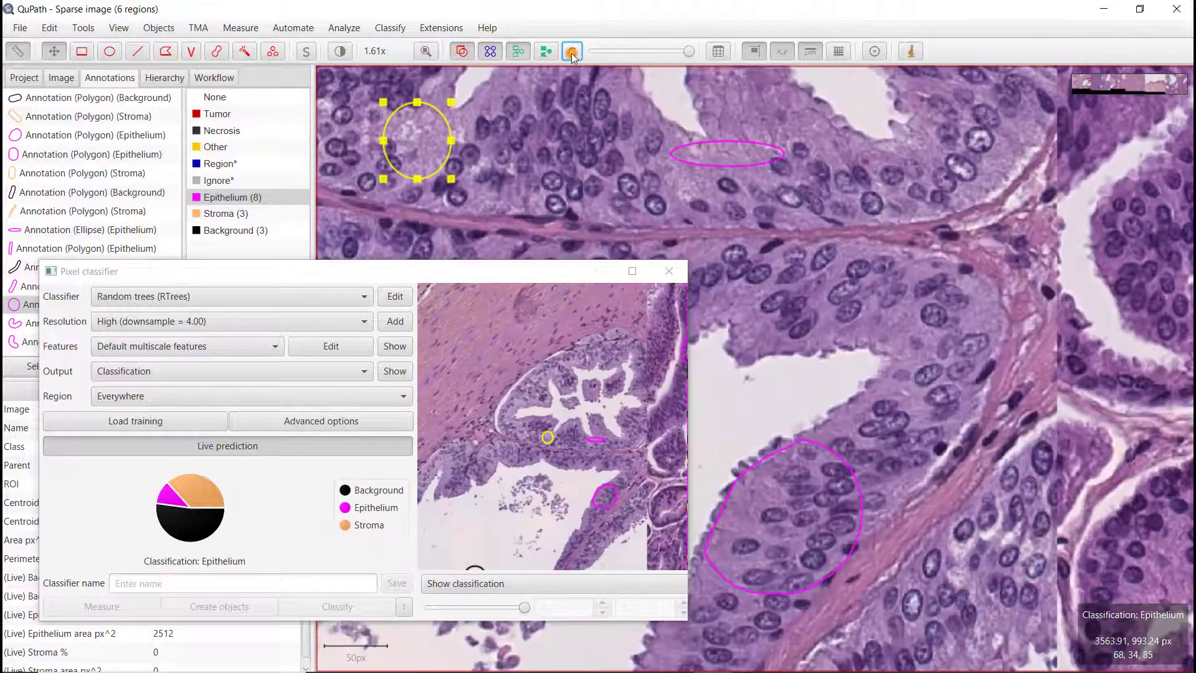
pyautogui.scroll(-3, 871, 391)
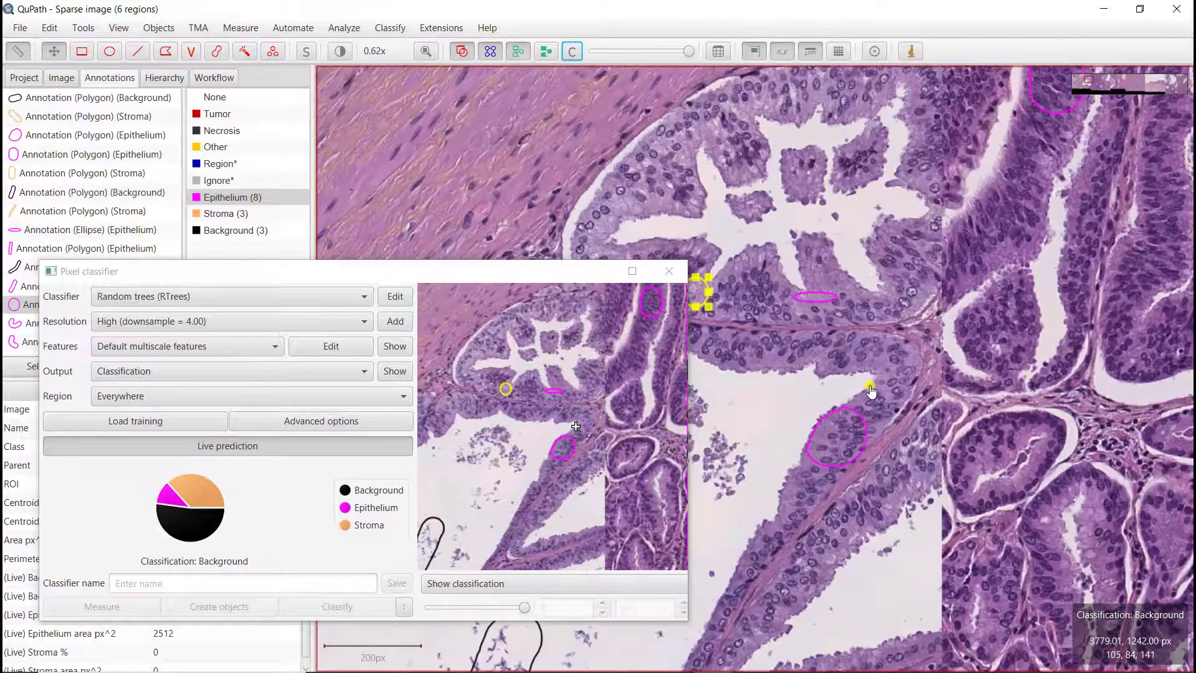
pyautogui.scroll(-1, 871, 391)
pyautogui.scroll(-2, 871, 391)
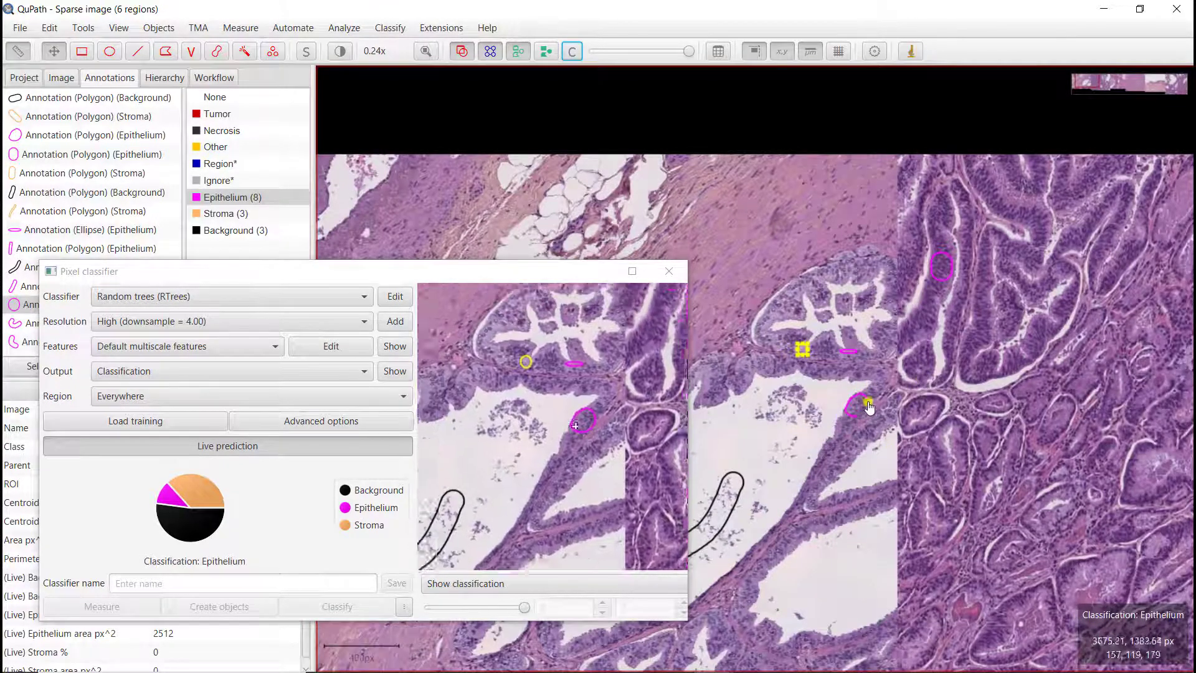
pyautogui.scroll(1, 868, 458)
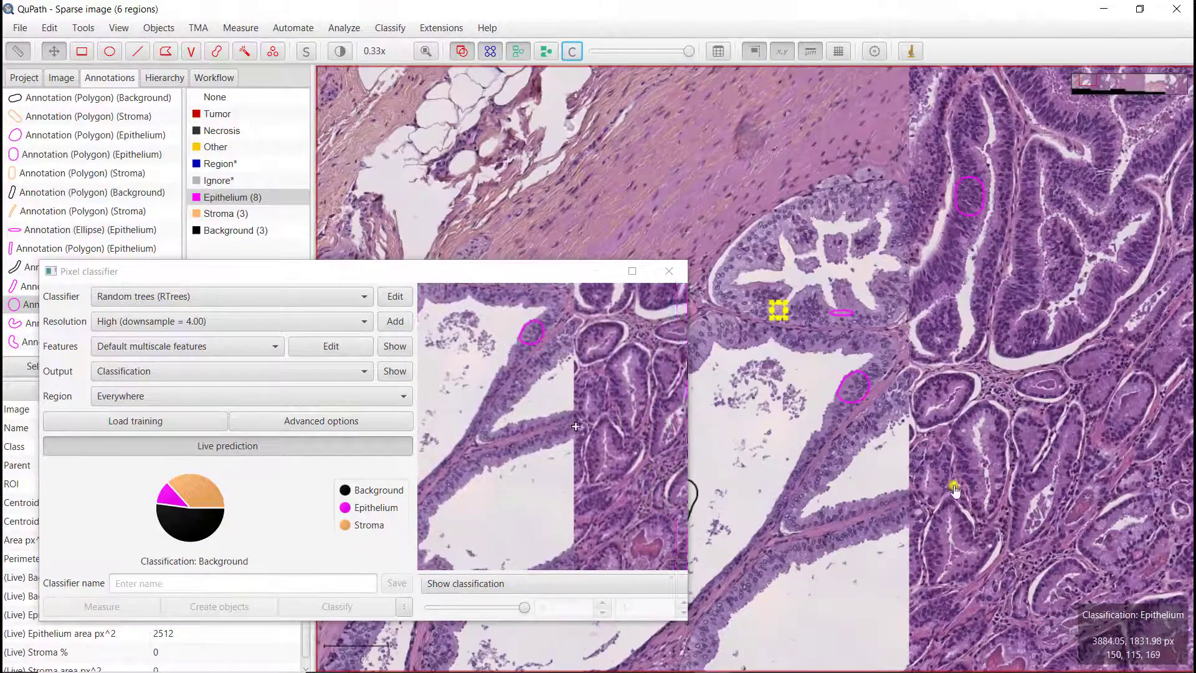
pyautogui.scroll(1, 979, 461)
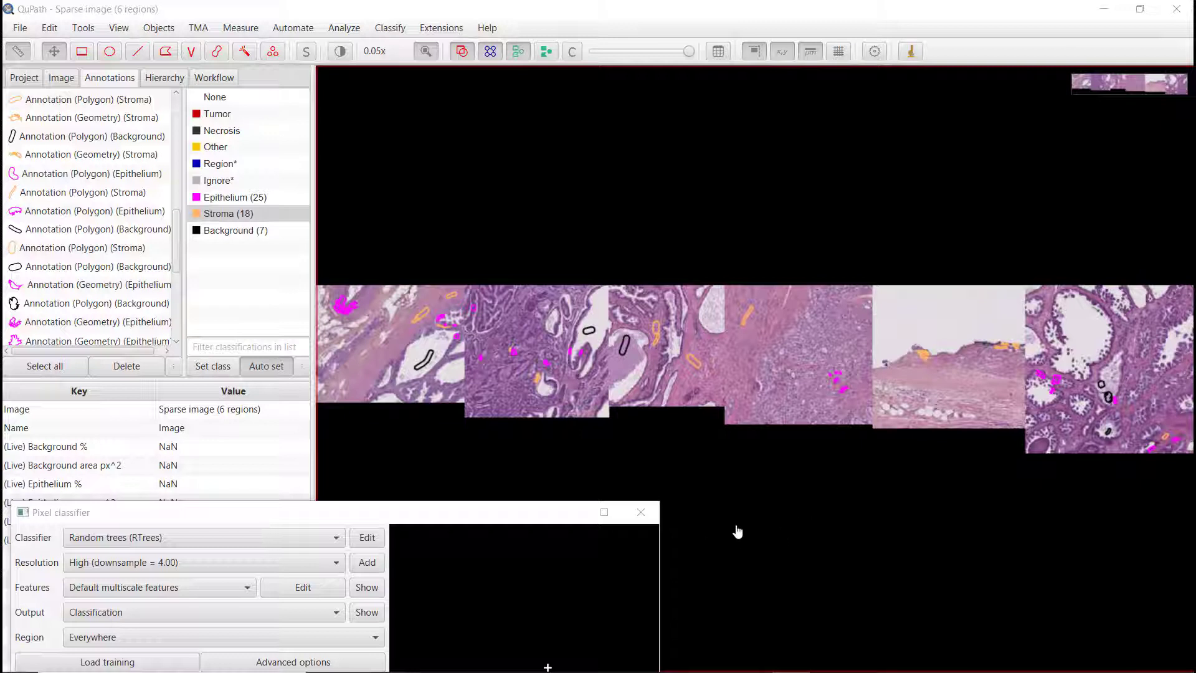
# Step: Show the classification overlay over the whole image and zoom into a region to compare it with the tissue
pyautogui.moveTo(386, 520); pyautogui.dragTo(476, 267)
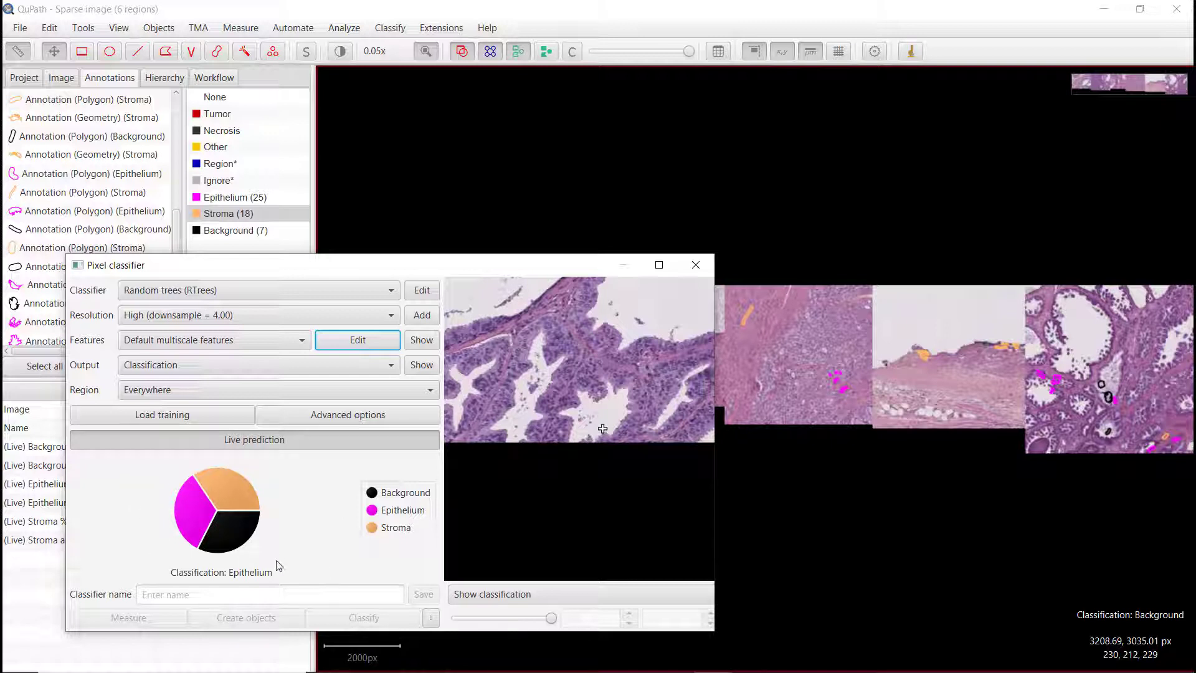
pyautogui.moveTo(330, 274); pyautogui.dragTo(340, 290)
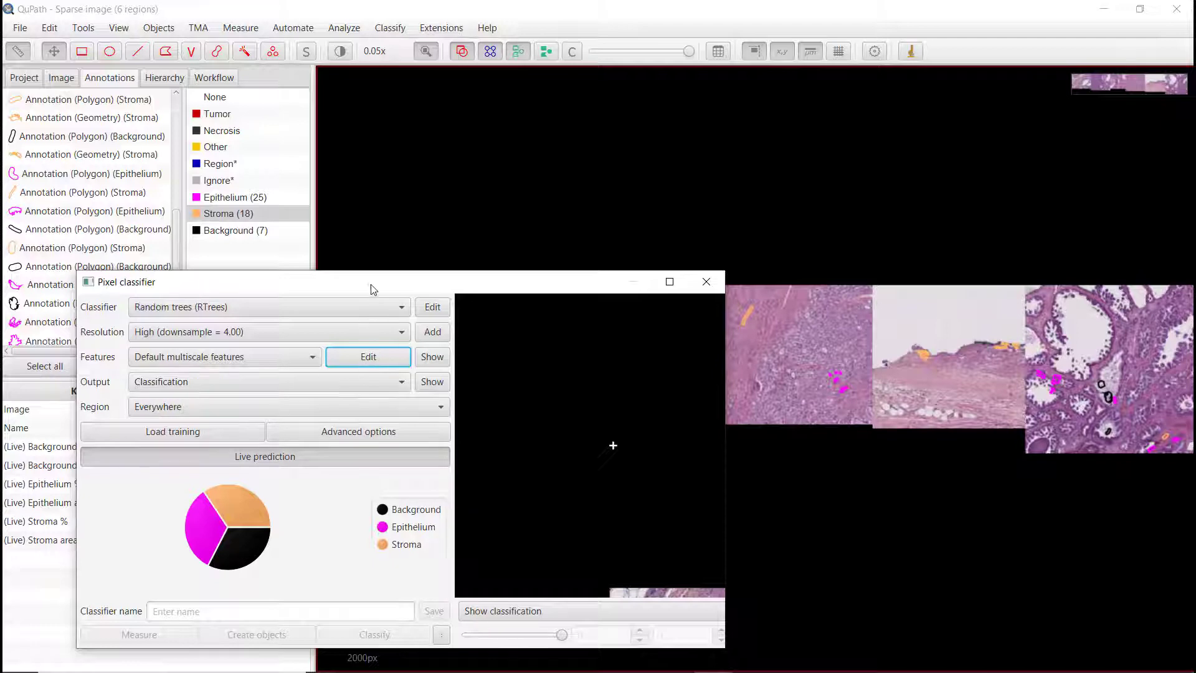
pyautogui.moveTo(372, 288); pyautogui.dragTo(368, 460)
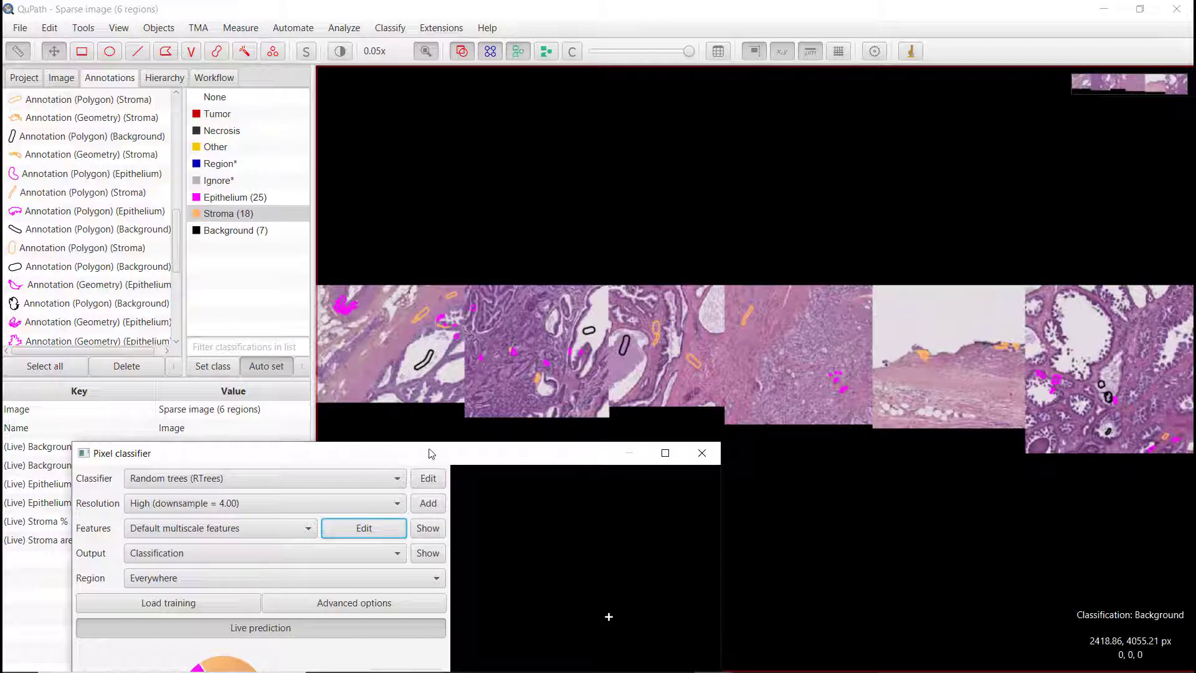
pyautogui.click(573, 53)
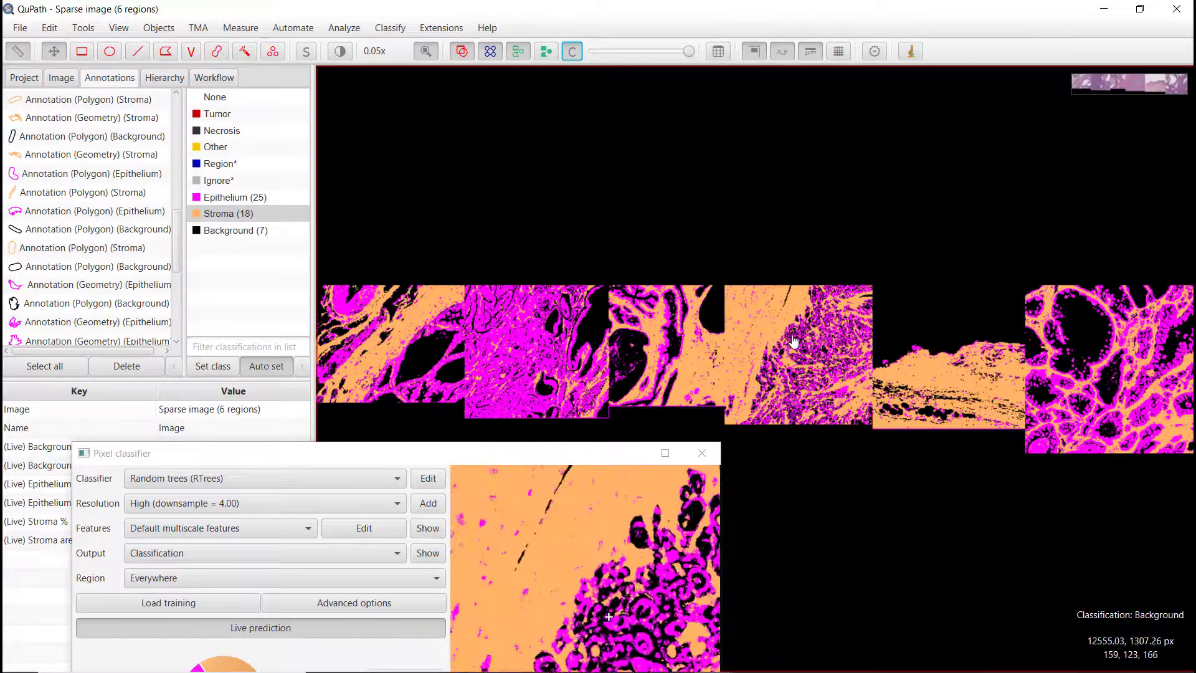
pyautogui.click(426, 55)
pyautogui.scroll(5, 835, 325)
pyautogui.scroll(3, 701, 372)
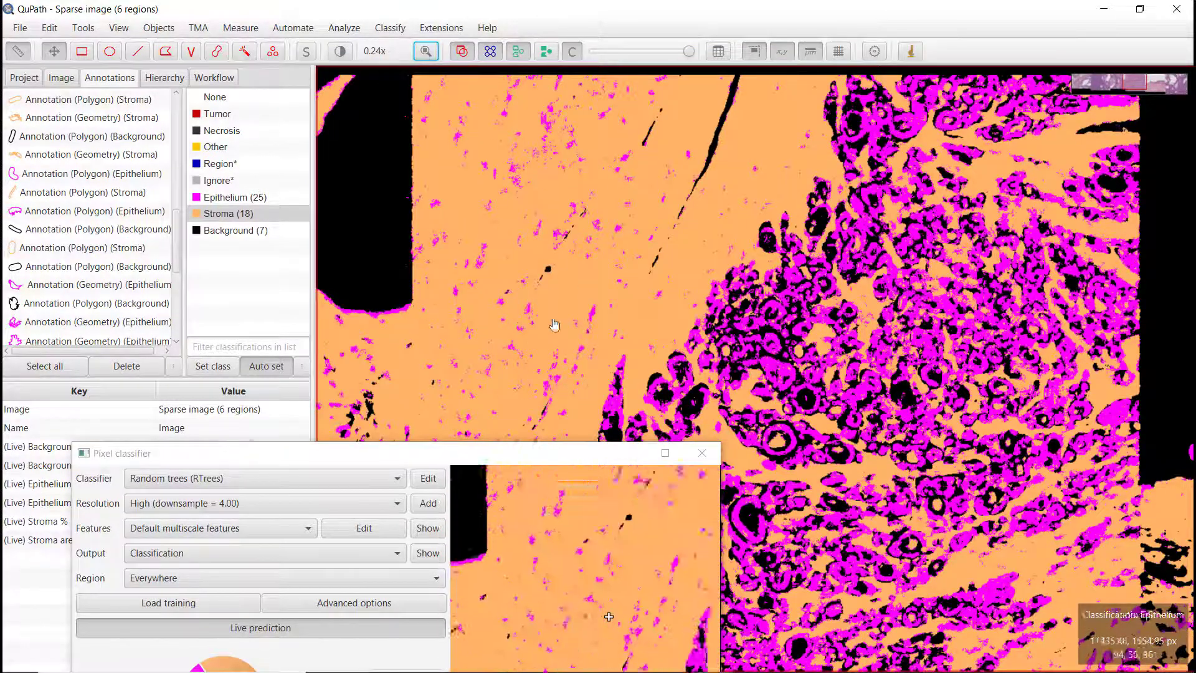
pyautogui.click(572, 51)
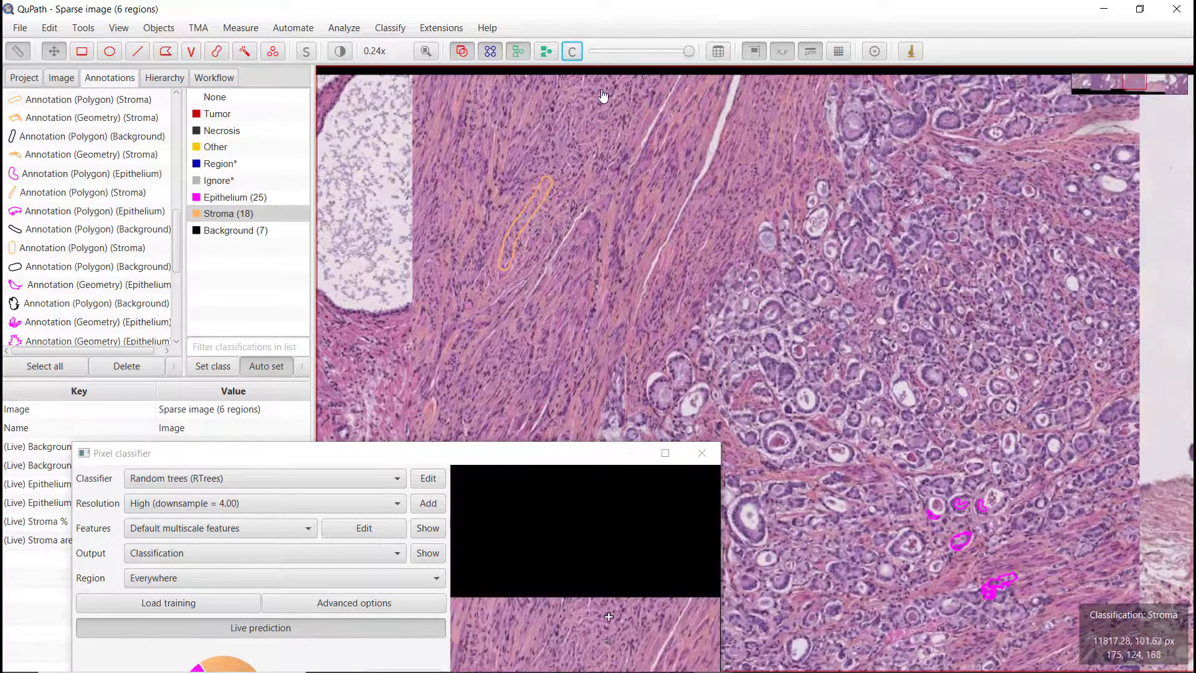
pyautogui.click(571, 51)
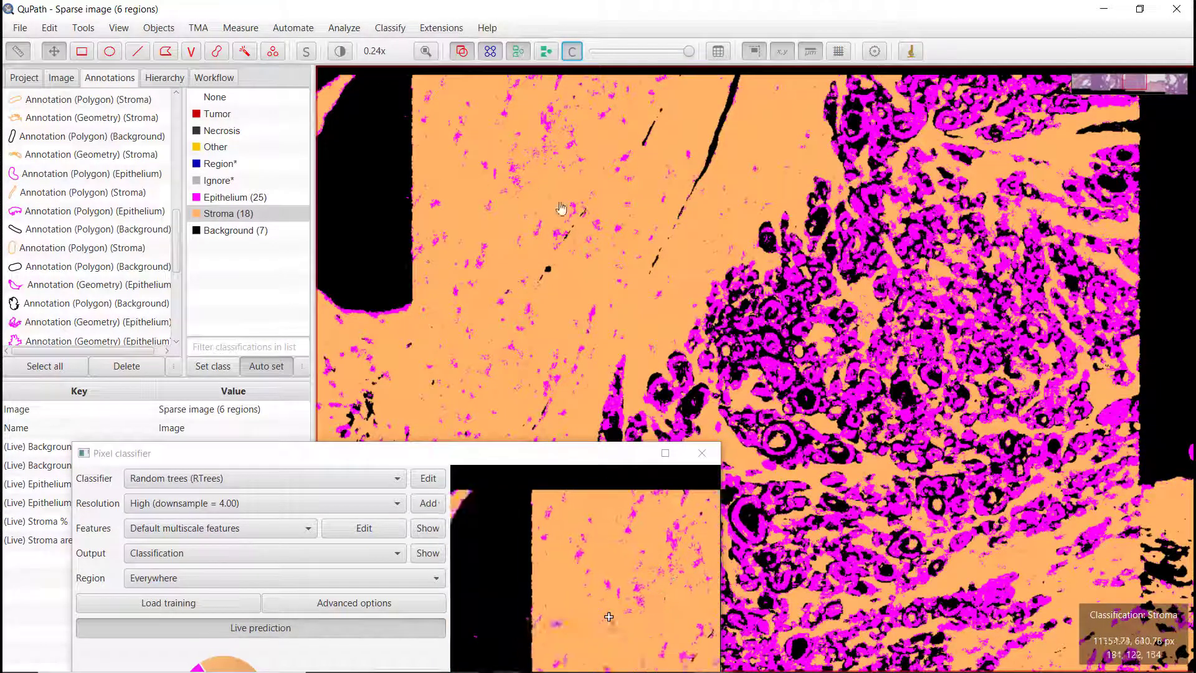
pyautogui.moveTo(515, 460)
pyautogui.mouseDown()
pyautogui.moveTo(465, 515)
pyautogui.moveTo(446, 217)
pyautogui.moveTo(452, 271)
pyautogui.moveTo(586, 327)
pyautogui.moveTo(592, 279)
pyautogui.moveTo(574, 267)
pyautogui.mouseUp()
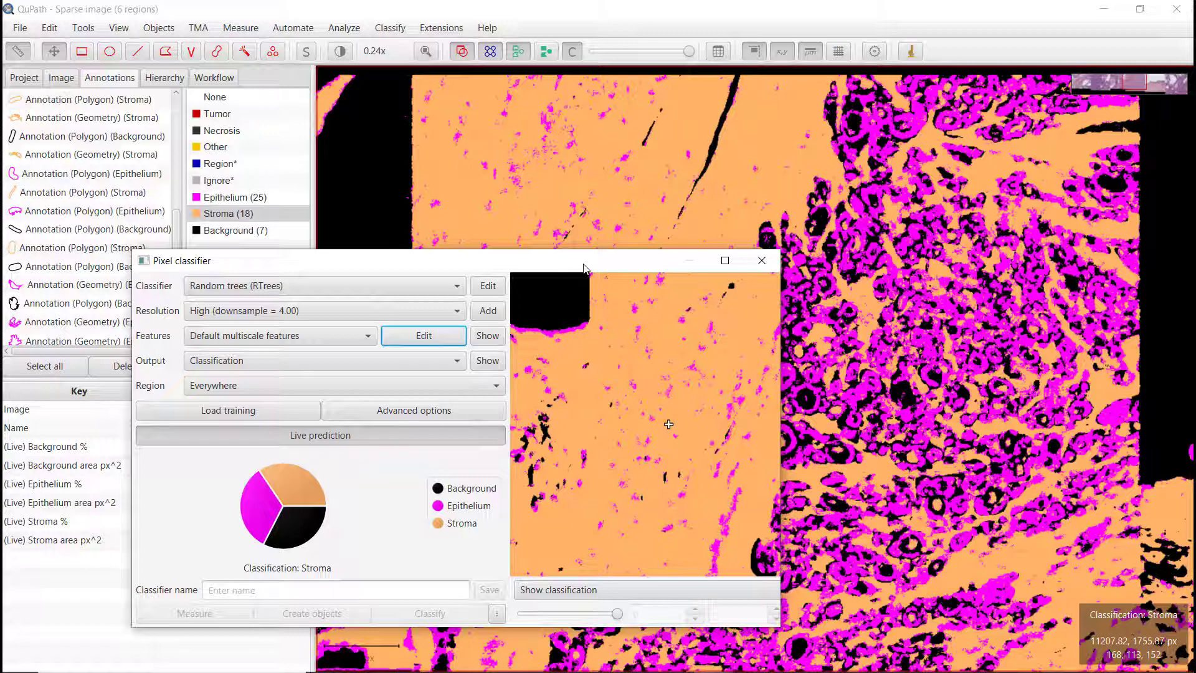
pyautogui.click(414, 338)
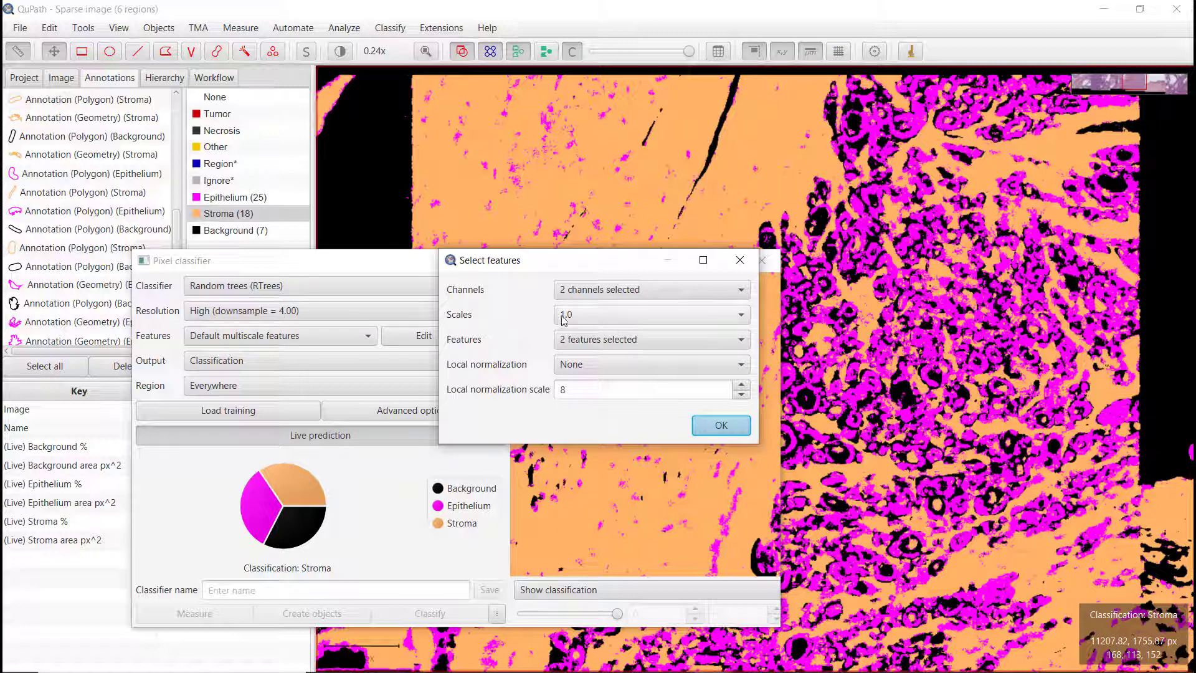
pyautogui.click(269, 308)
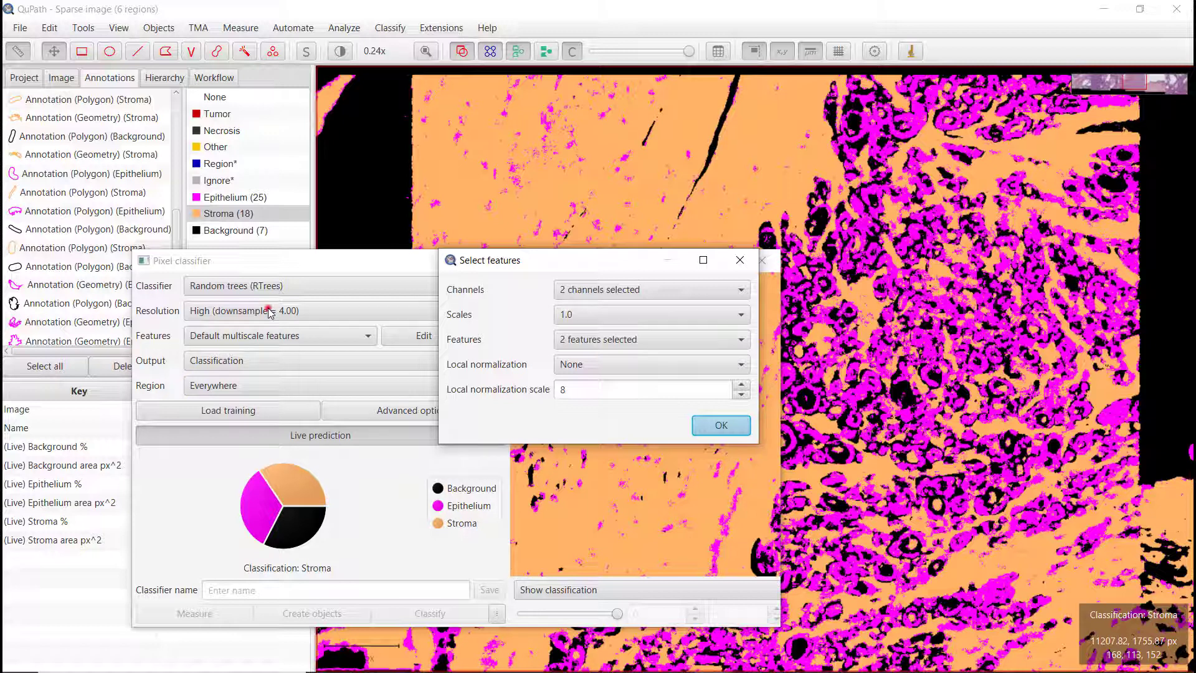
pyautogui.click(740, 260)
pyautogui.click(368, 313)
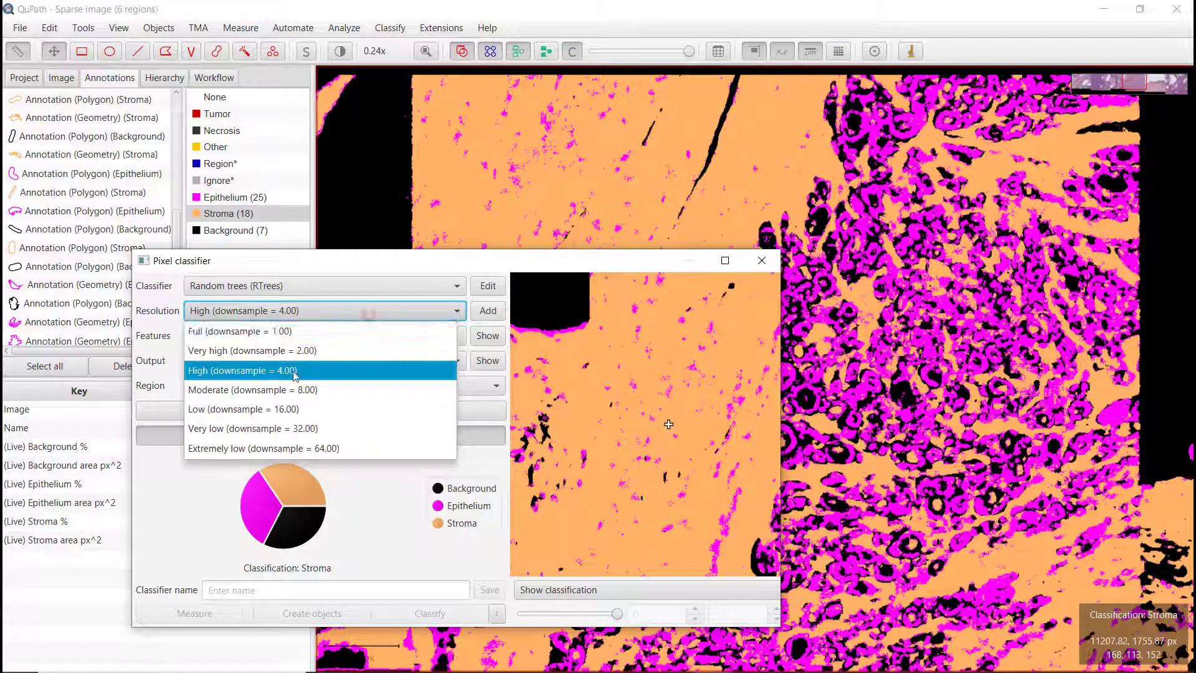
pyautogui.click(305, 310)
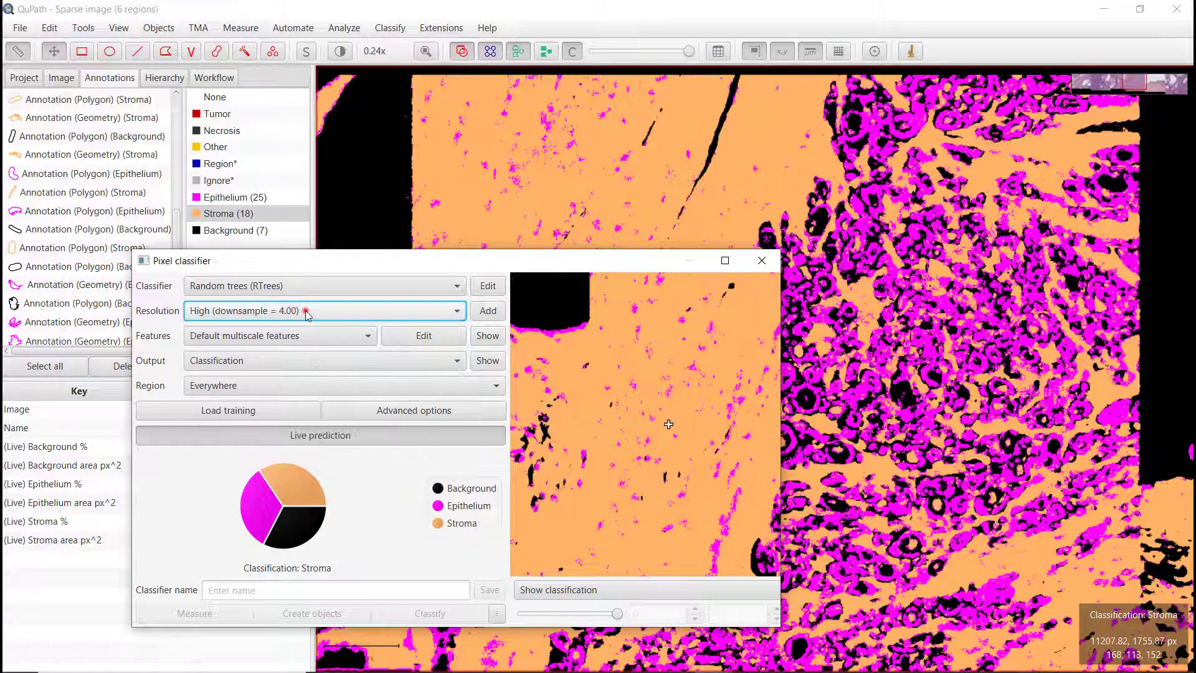
# Step: Add the 4.0 scale to the classifier's feature scales alongside 1.0
pyautogui.click(416, 334)
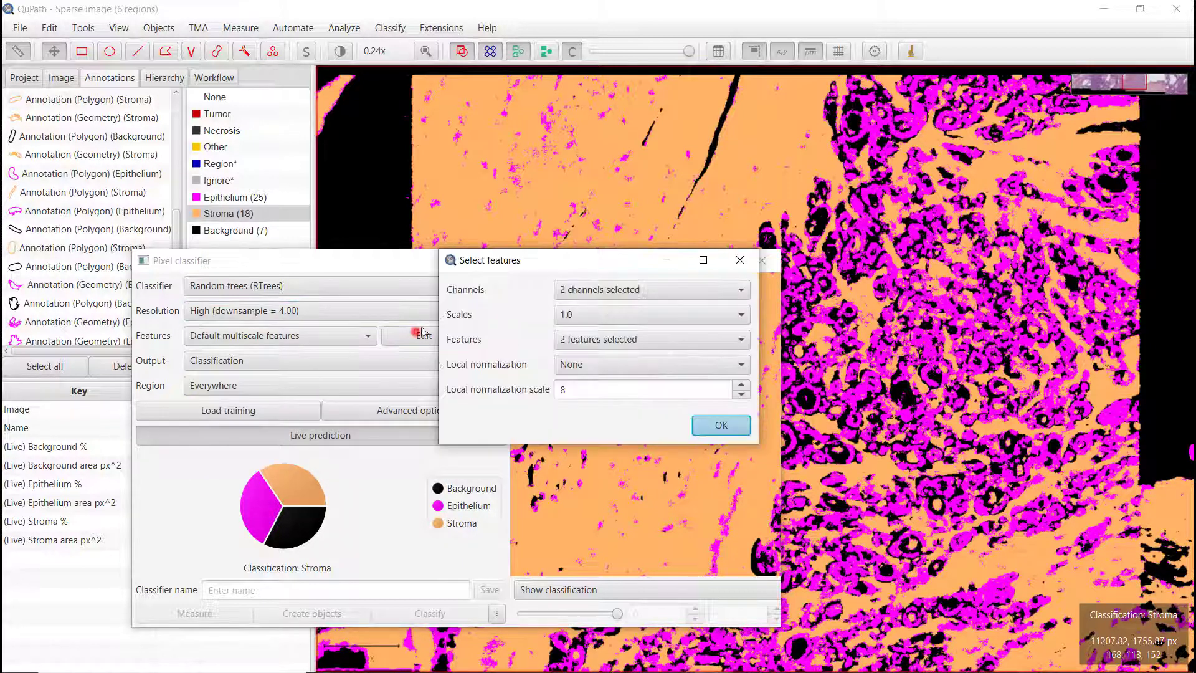
pyautogui.click(592, 317)
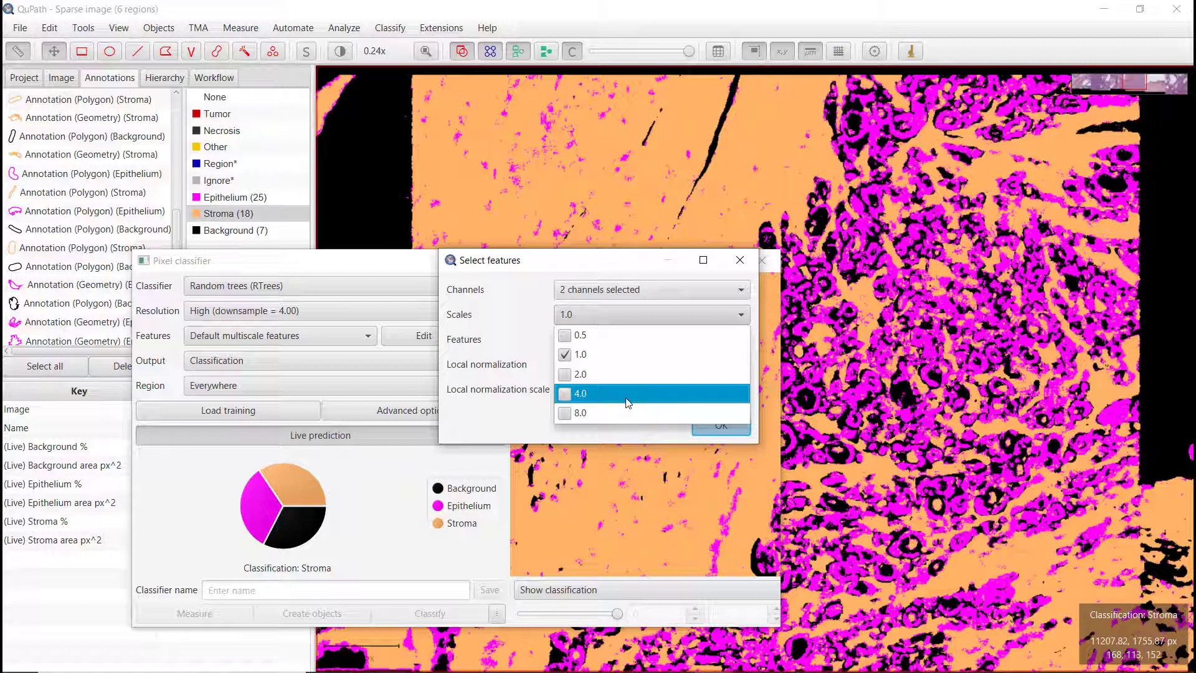
pyautogui.click(562, 399)
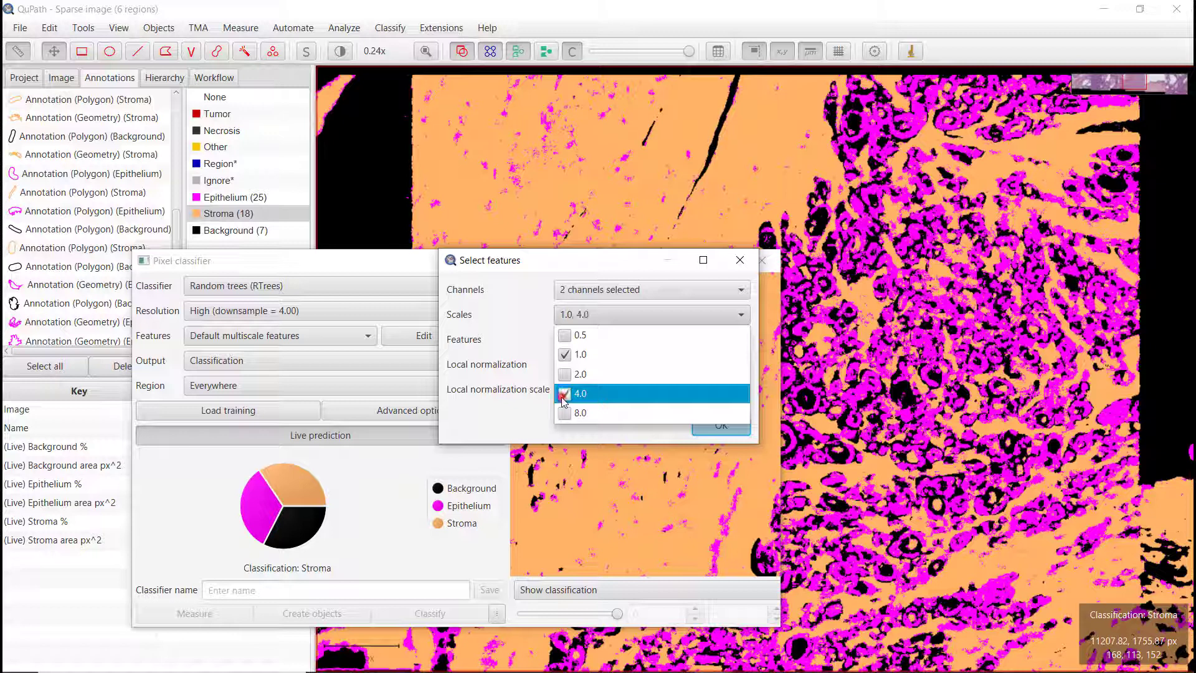
pyautogui.click(528, 311)
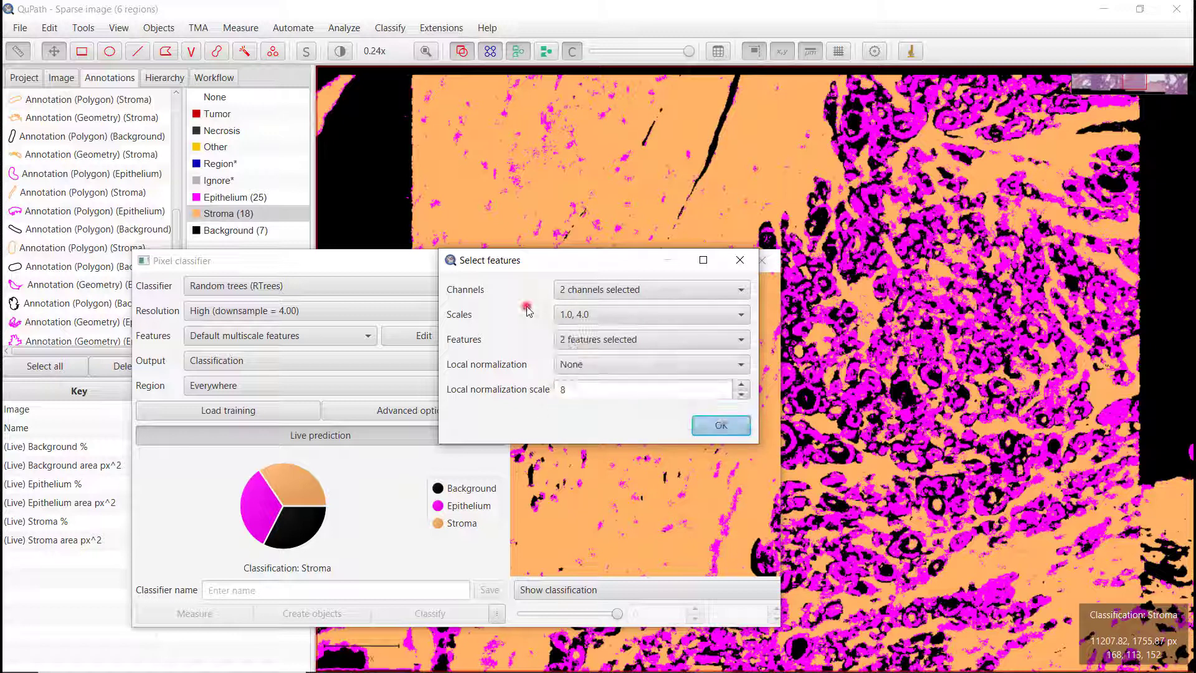
pyautogui.click(733, 434)
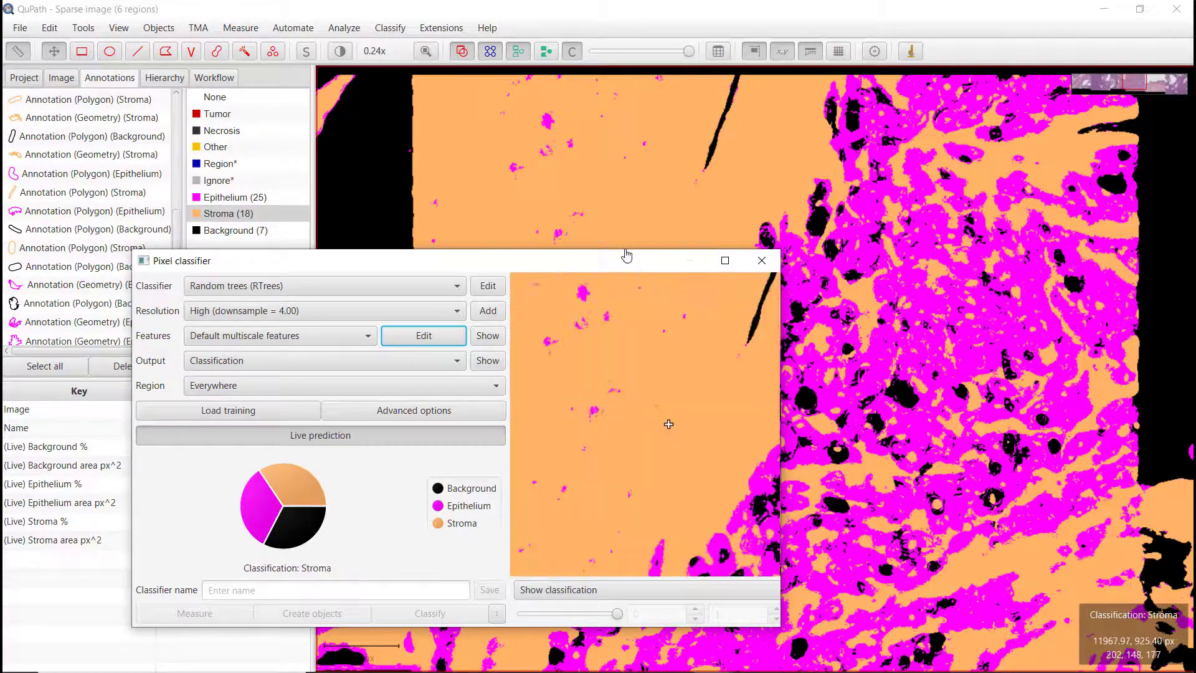
# Step: Toggle the classification overlay repeatedly to compare the updated prediction with the underlying stroma tissue
pyautogui.moveTo(622, 270); pyautogui.dragTo(699, 424)
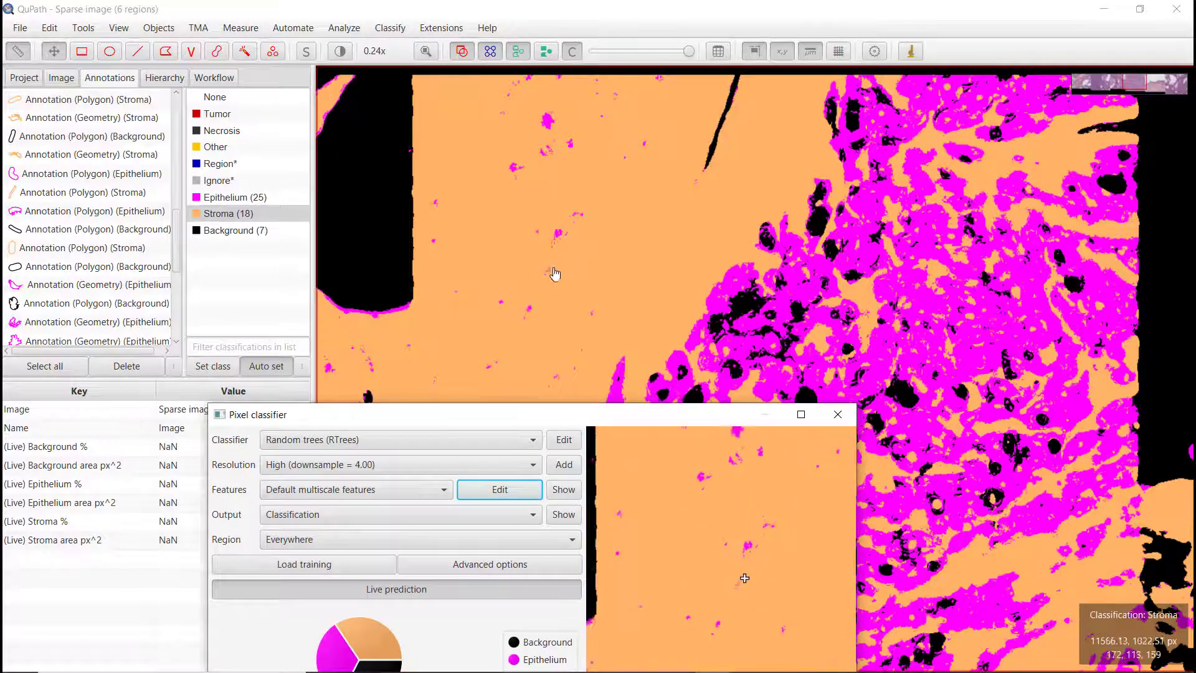
pyautogui.scroll(2, 534, 180)
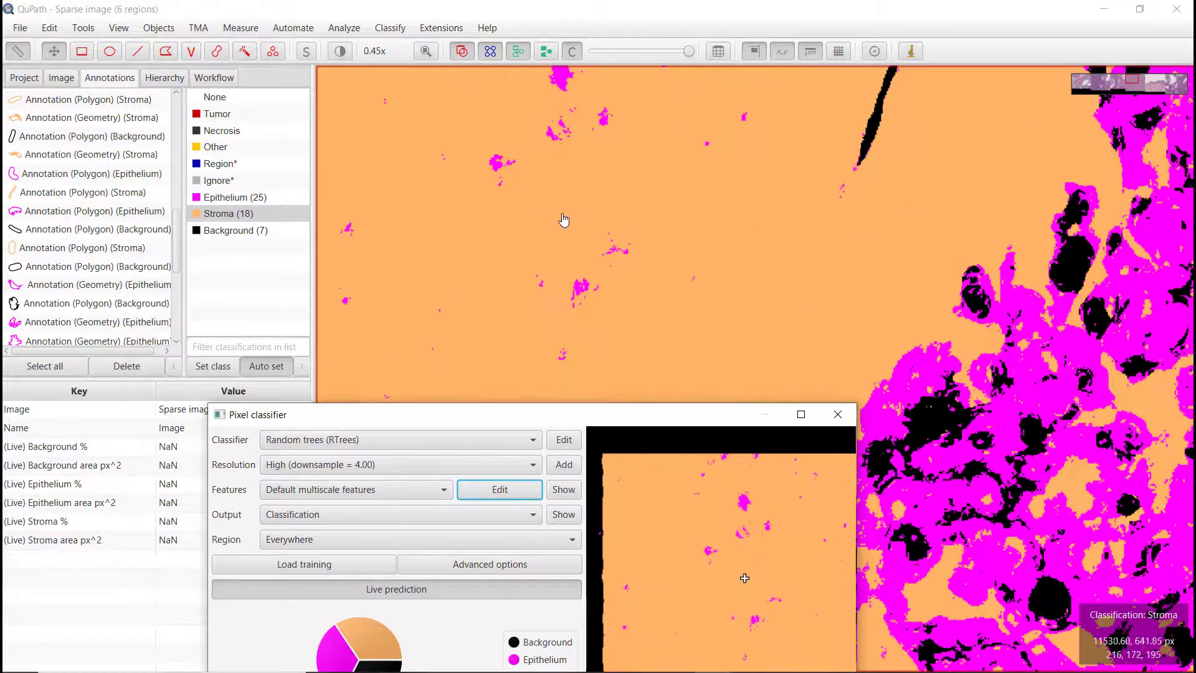
pyautogui.click(572, 51)
pyautogui.click(573, 51)
pyautogui.click(572, 51)
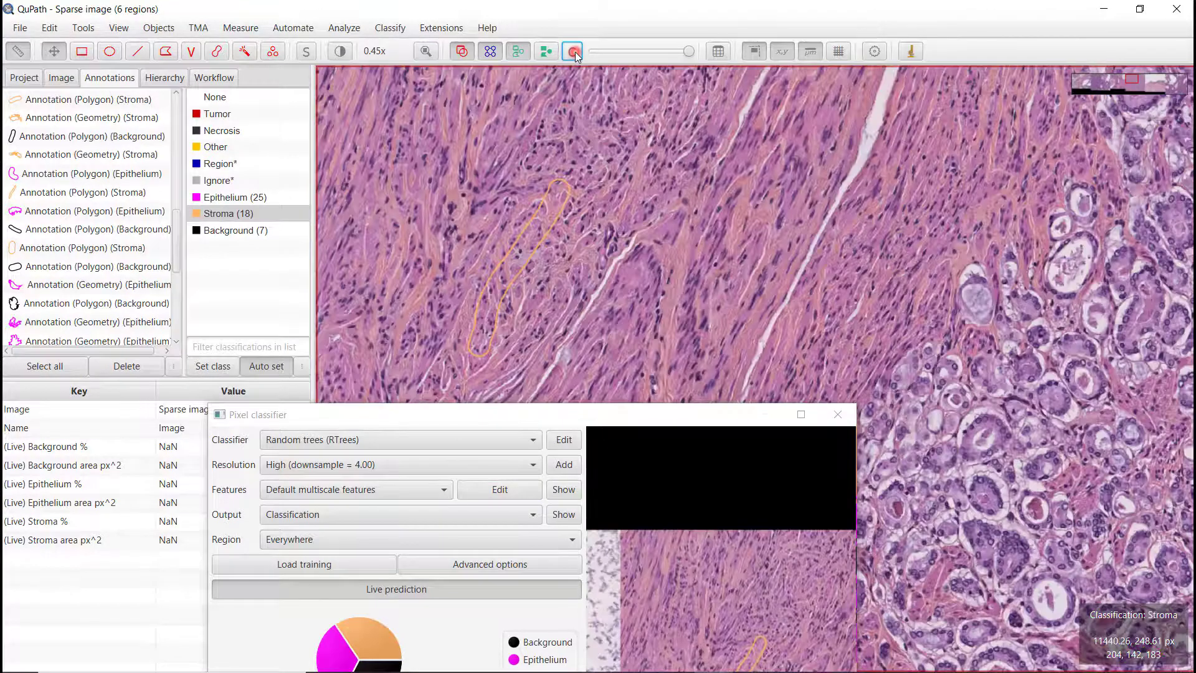
pyautogui.click(574, 52)
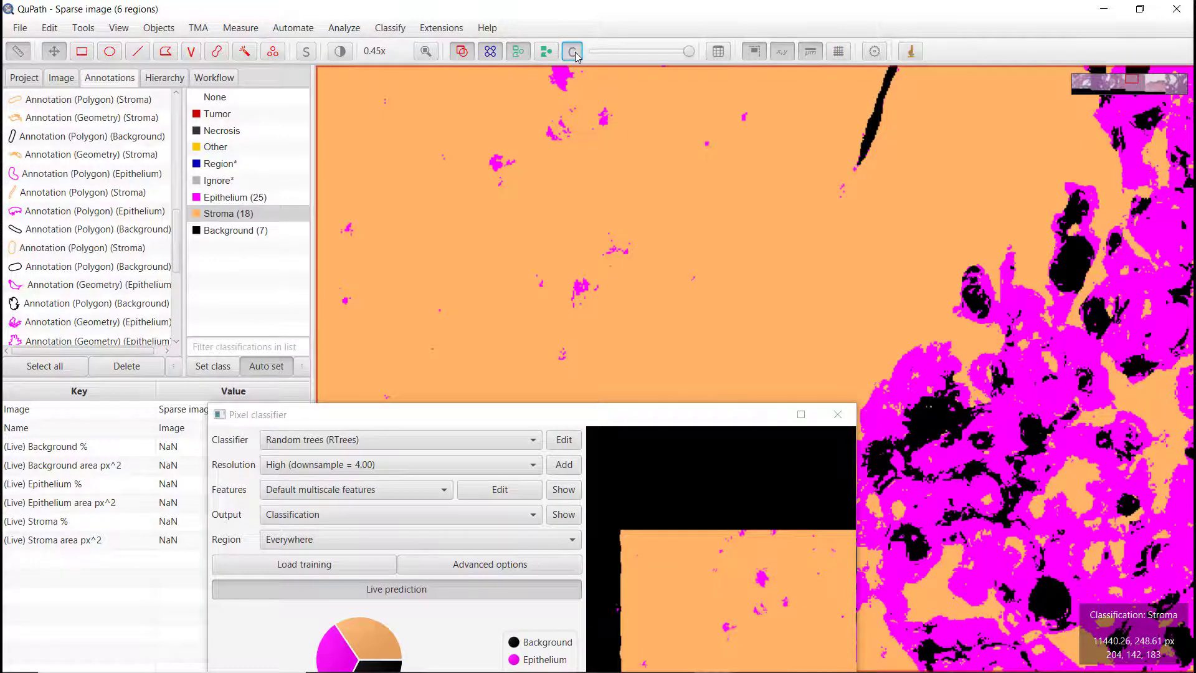
pyautogui.click(574, 53)
pyautogui.click(574, 53)
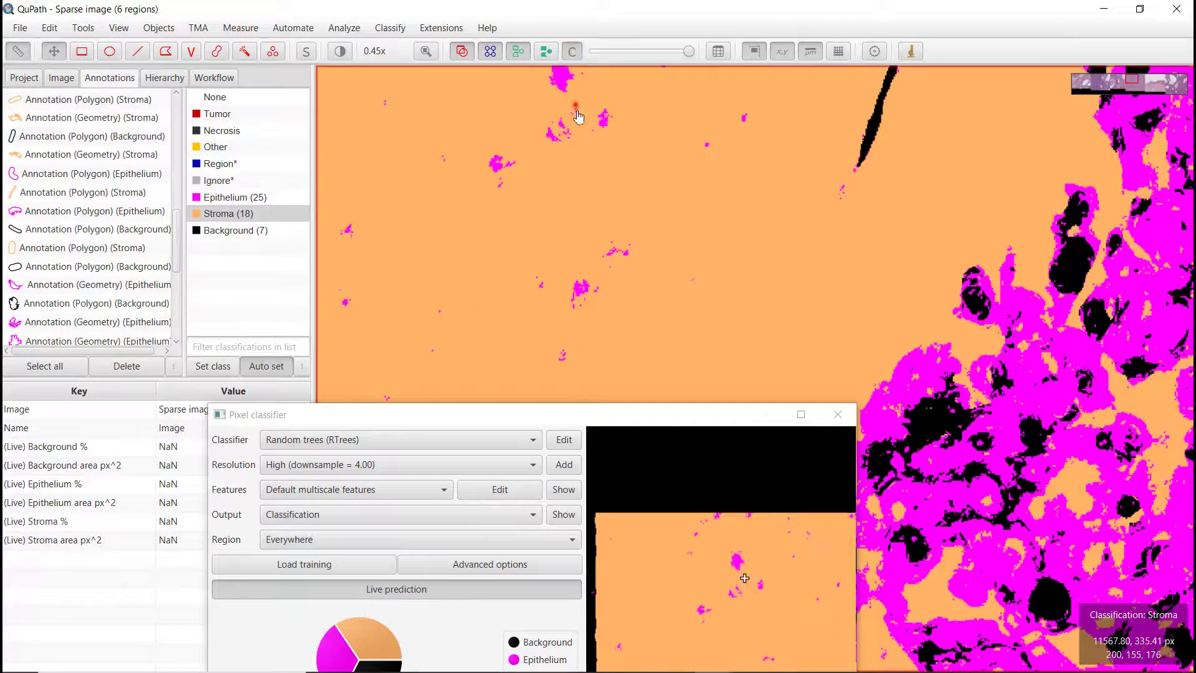
pyautogui.scroll(3, 578, 116)
pyautogui.click(573, 51)
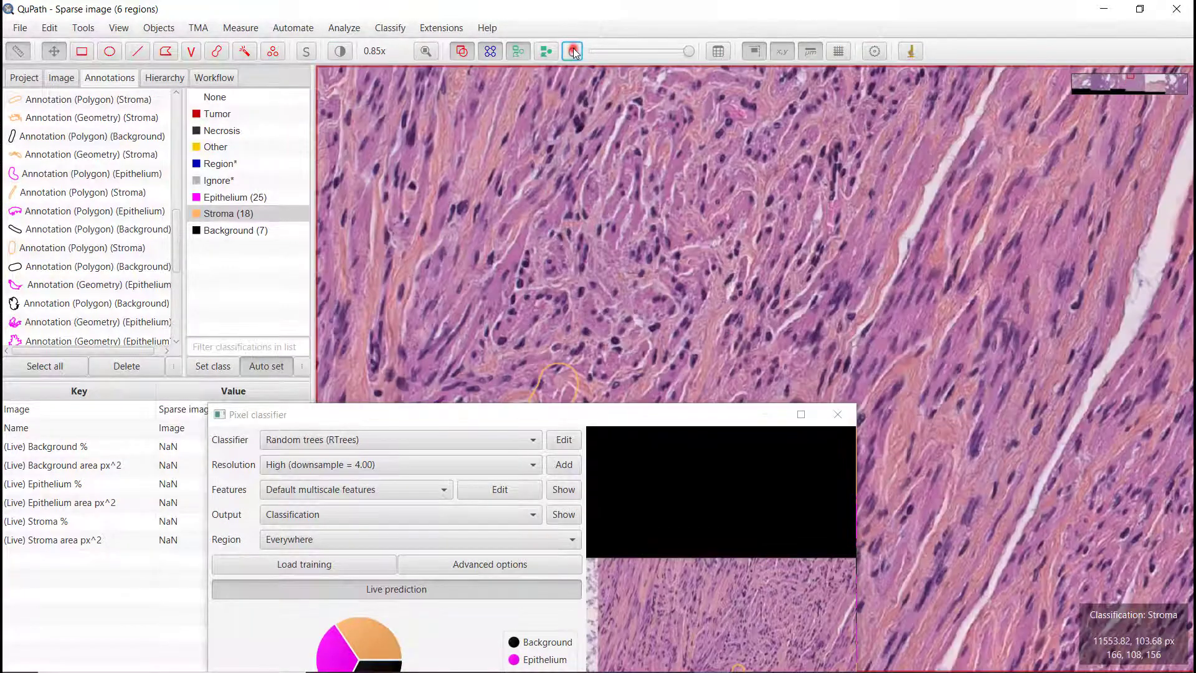
pyautogui.click(573, 51)
pyautogui.click(573, 51)
pyautogui.click(573, 51)
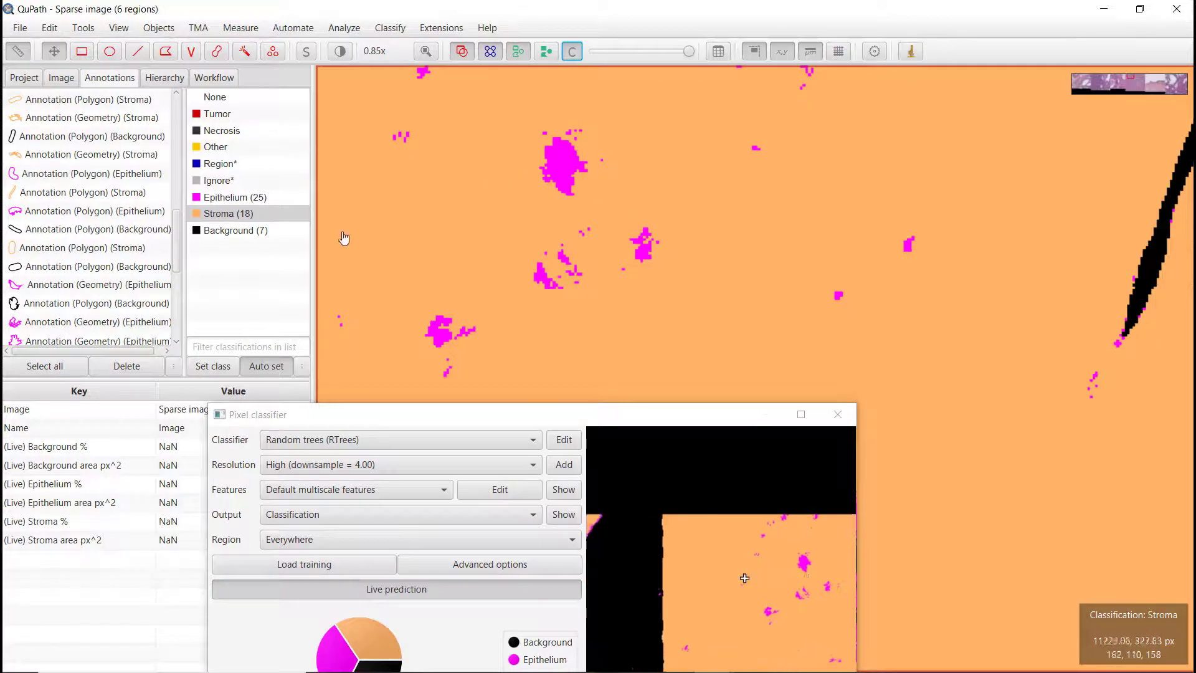
# Step: Brush a short Stroma annotation in the stroma area at the upper left of the view
pyautogui.click(217, 52)
pyautogui.moveTo(525, 200); pyautogui.dragTo(590, 142)
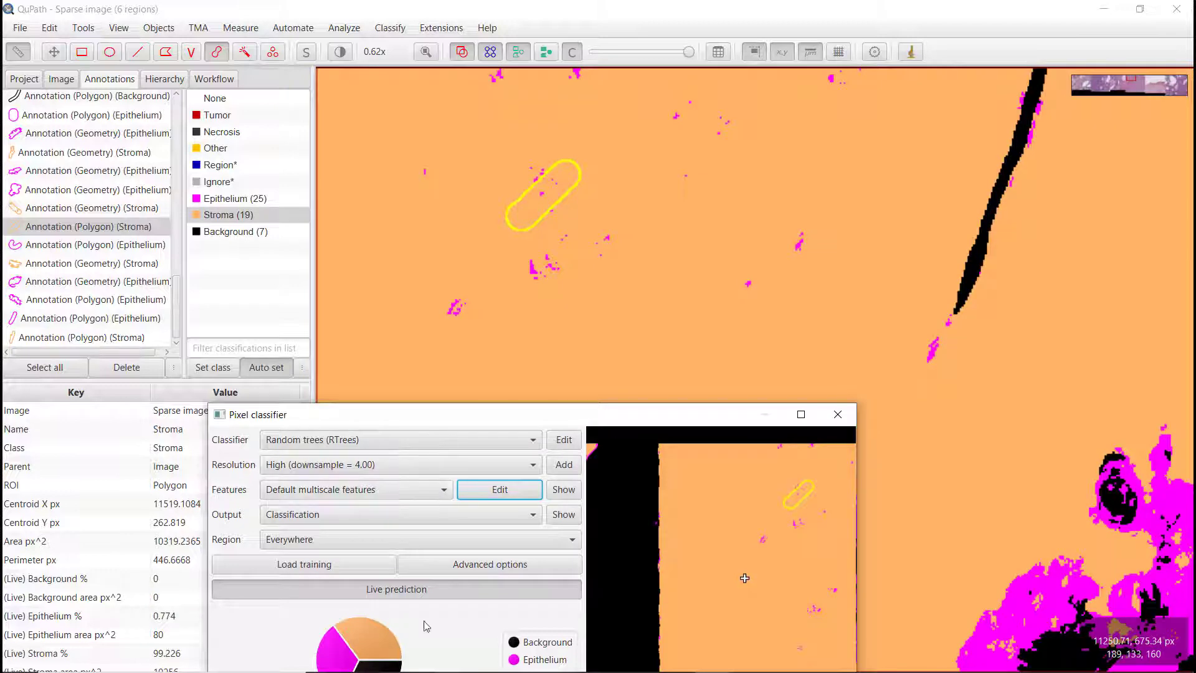
# Step: Change the classifier's feature scales to 1.0 and 8.0
pyautogui.scroll(-3, 534, 270)
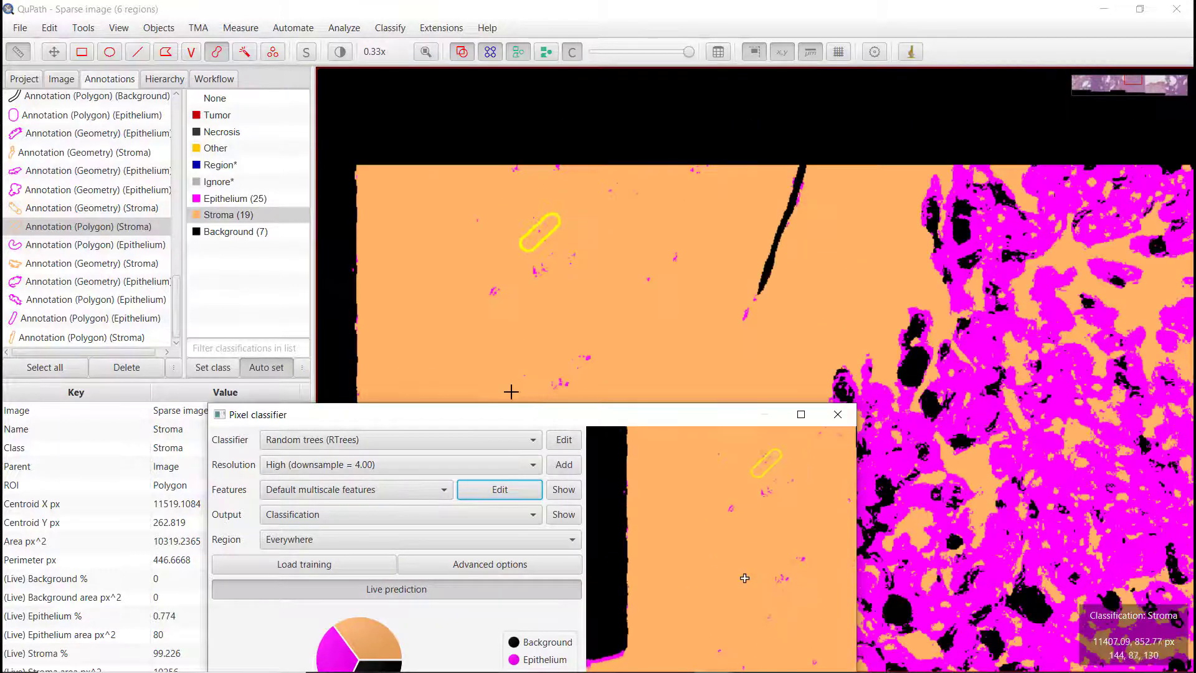
pyautogui.moveTo(503, 419); pyautogui.dragTo(533, 405)
pyautogui.click(537, 473)
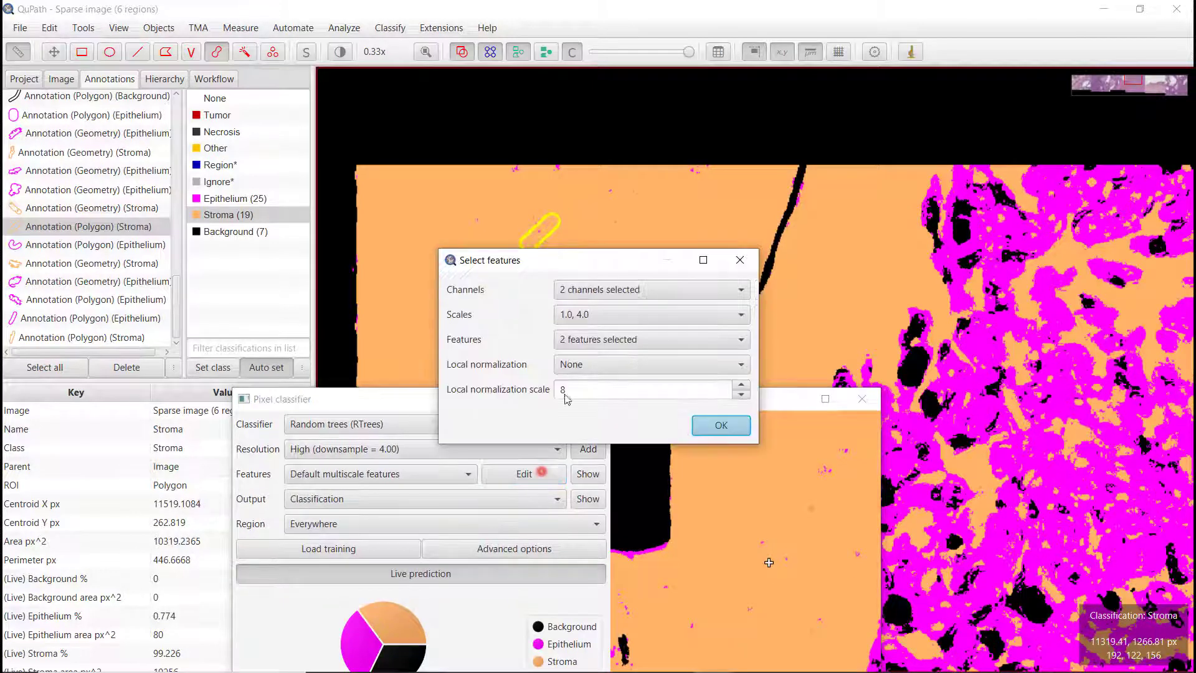
pyautogui.click(588, 315)
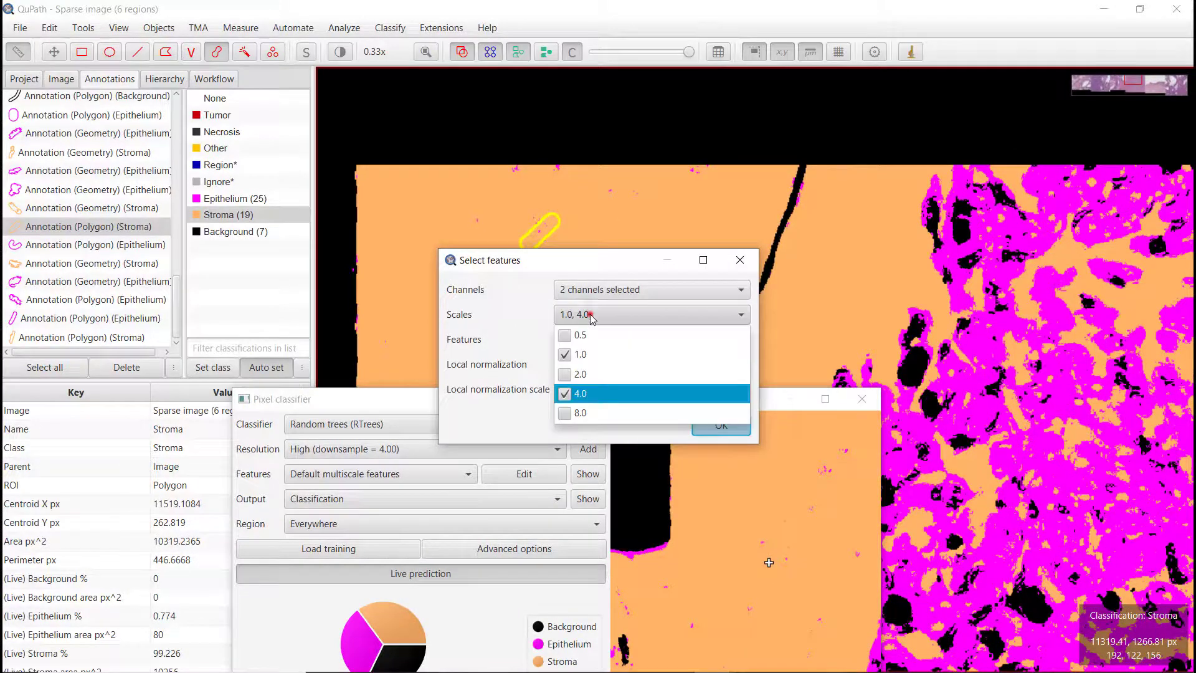
pyautogui.click(565, 413)
pyautogui.click(565, 393)
pyautogui.click(520, 319)
pyautogui.click(708, 425)
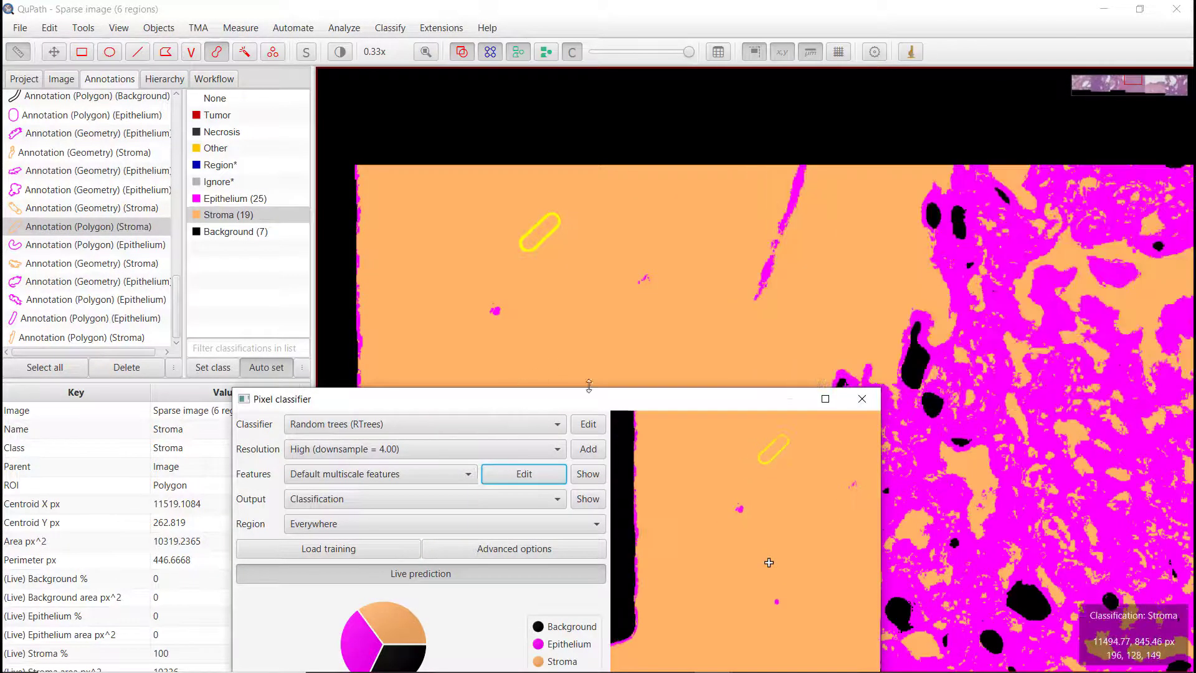
# Step: Toggle the classification overlay repeatedly to compare the new prediction with the tissue
pyautogui.click(572, 51)
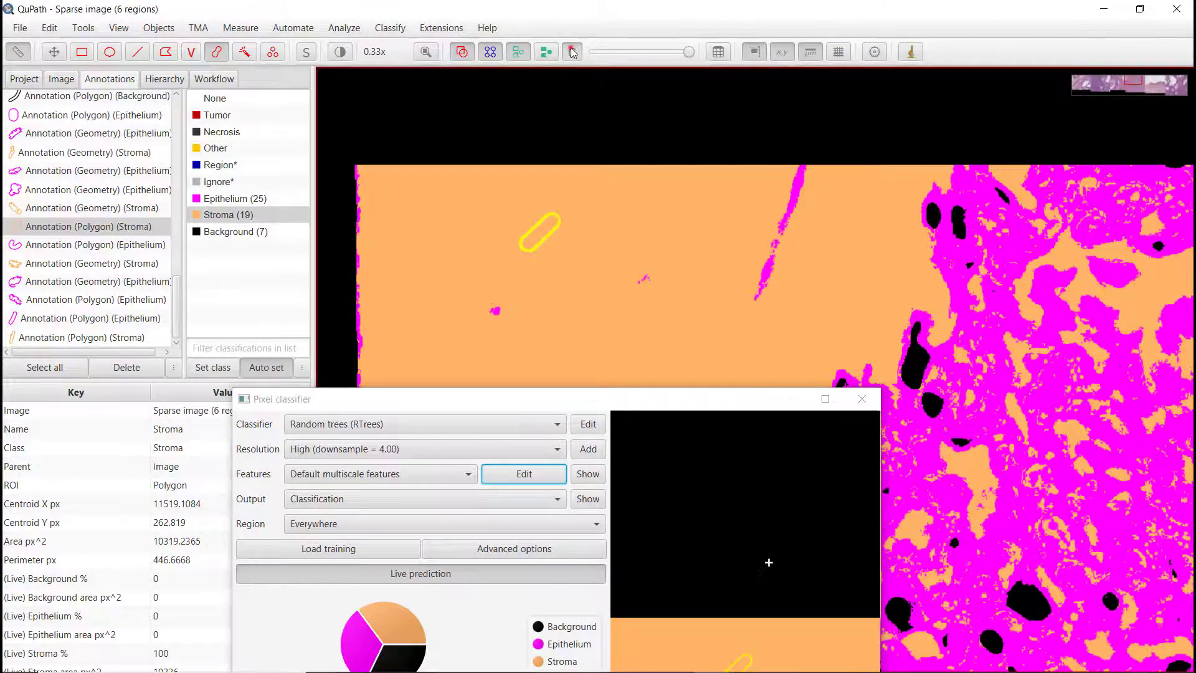
pyautogui.click(572, 52)
pyautogui.click(571, 52)
pyautogui.click(572, 52)
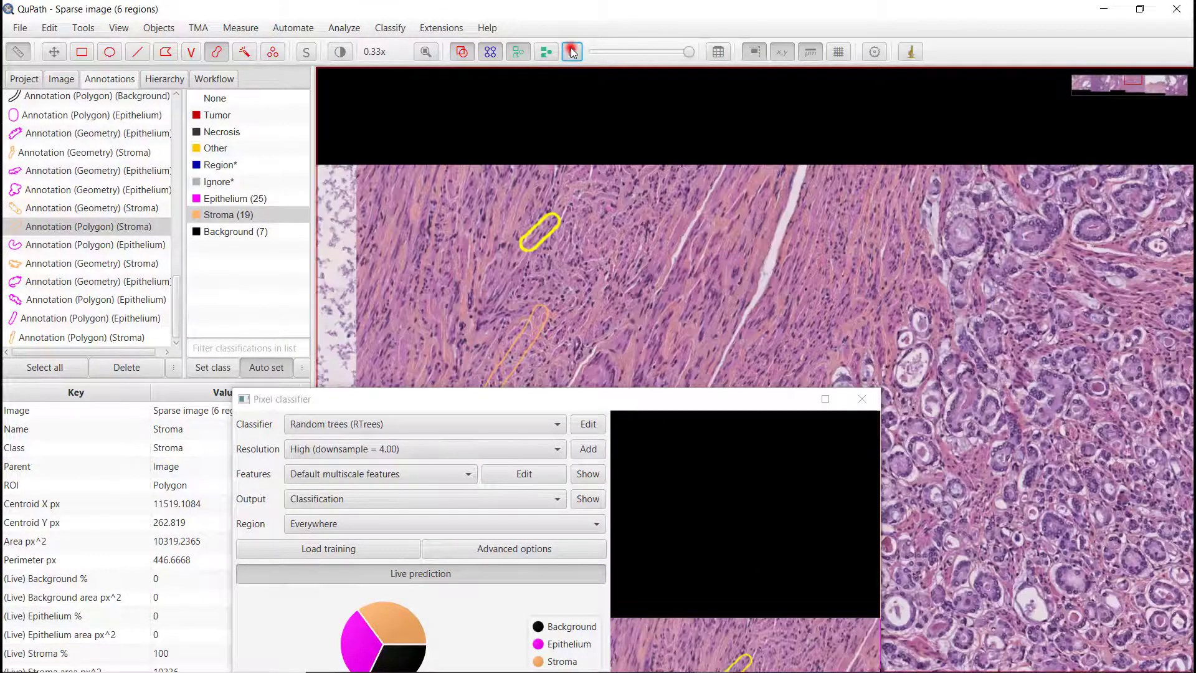
pyautogui.click(572, 51)
pyautogui.click(571, 51)
pyautogui.click(572, 52)
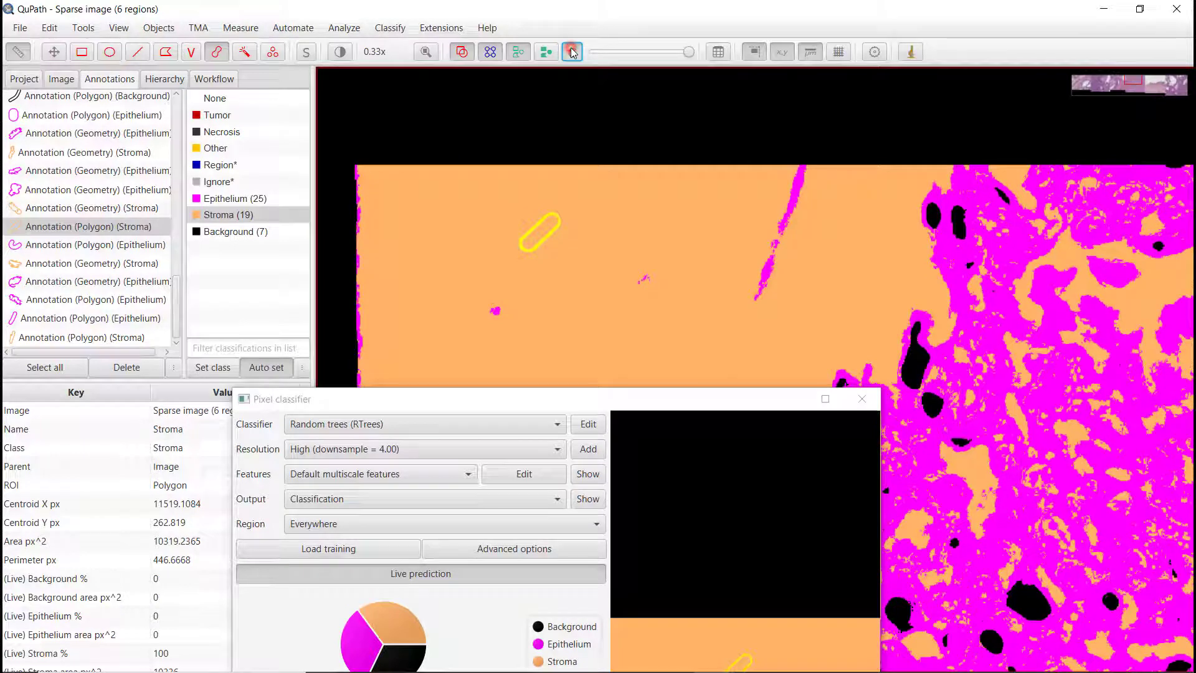
pyautogui.click(571, 52)
pyautogui.click(572, 52)
pyautogui.click(572, 52)
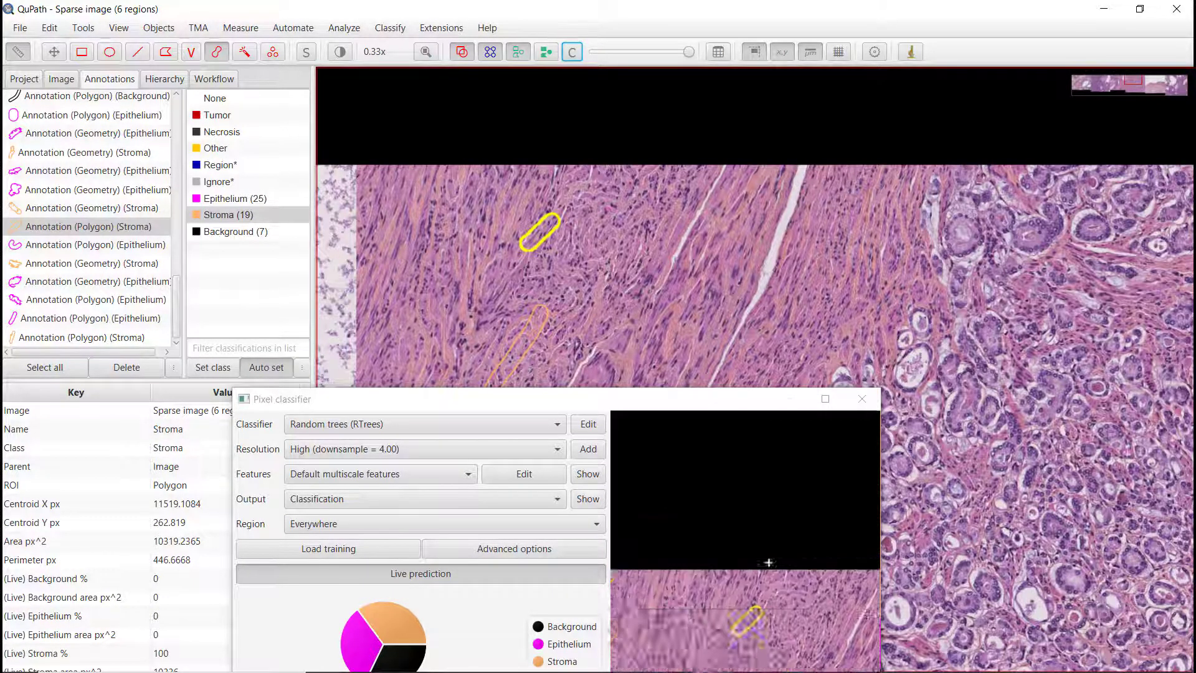
# Step: Annotate the white gap in the stroma as Background using the Wand tool
pyautogui.click(228, 233)
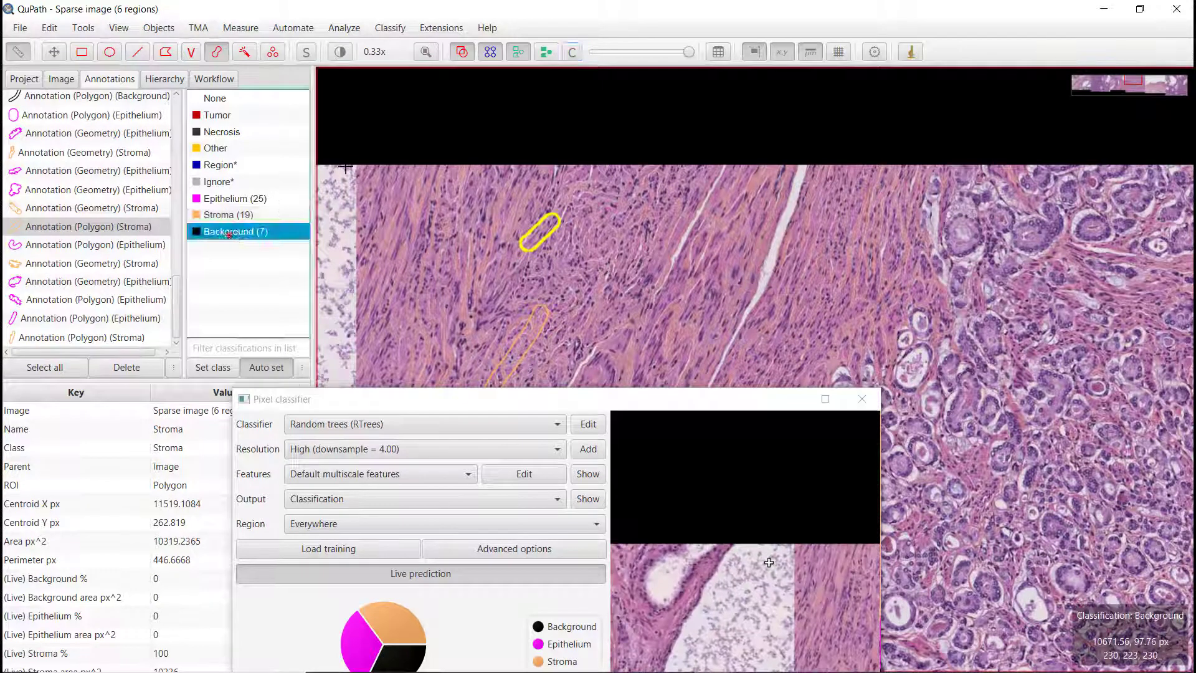
pyautogui.click(572, 52)
pyautogui.scroll(6, 802, 206)
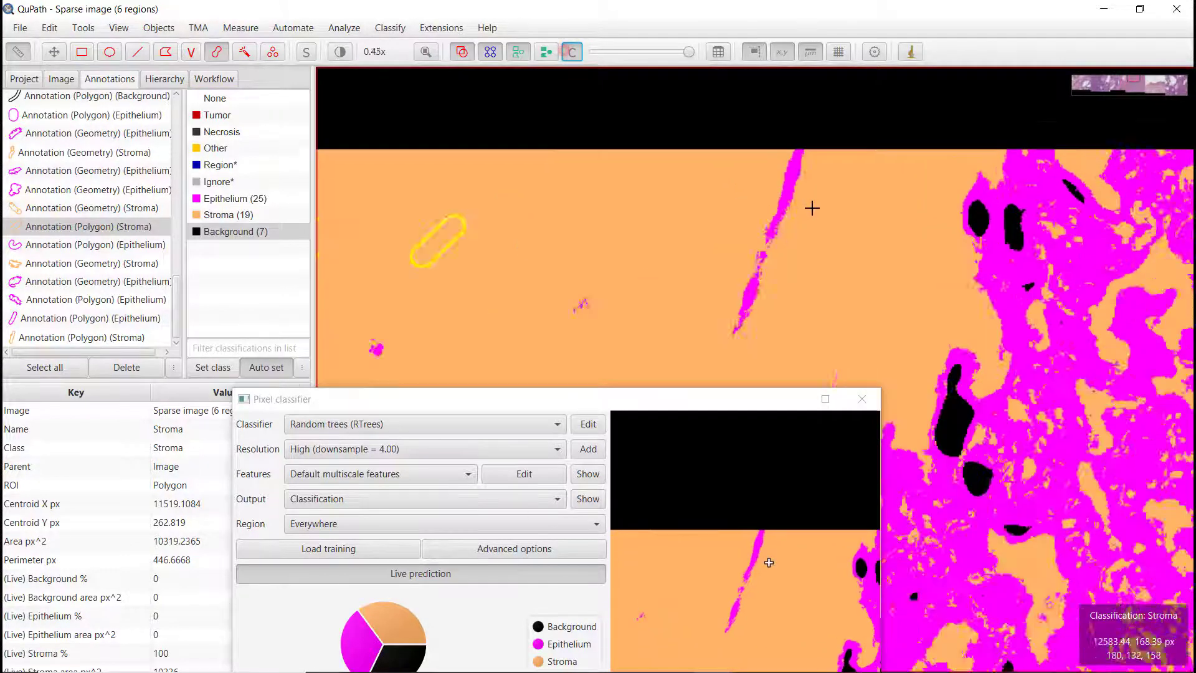
pyautogui.click(244, 52)
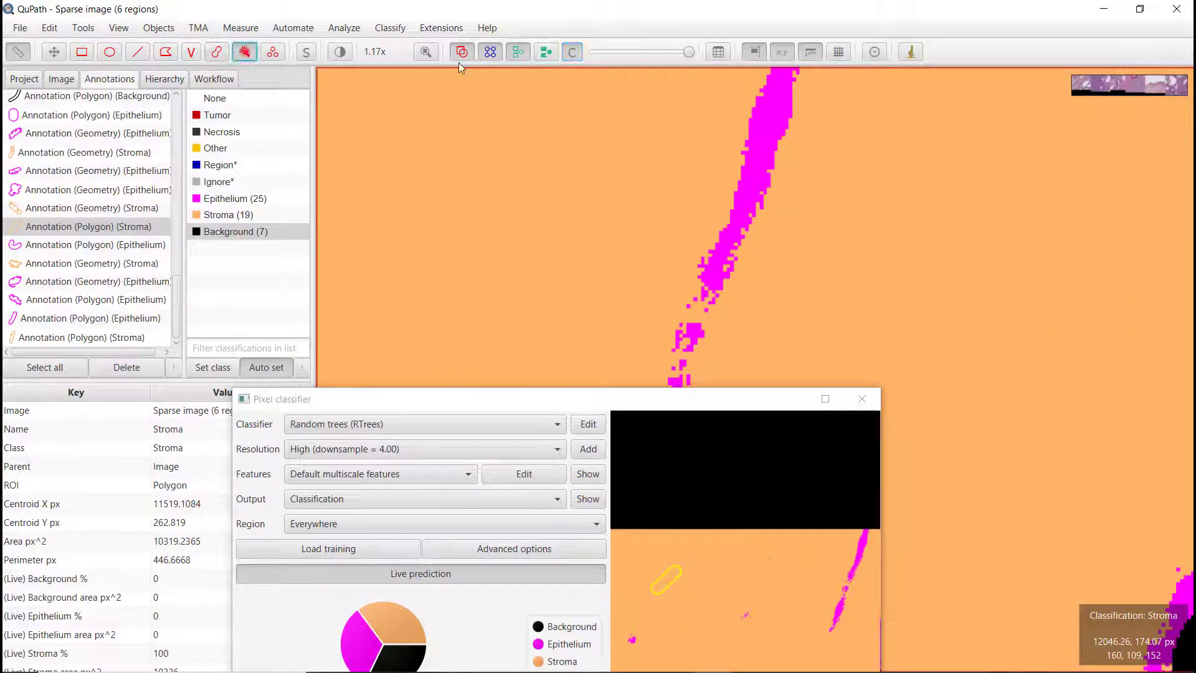
pyautogui.click(567, 53)
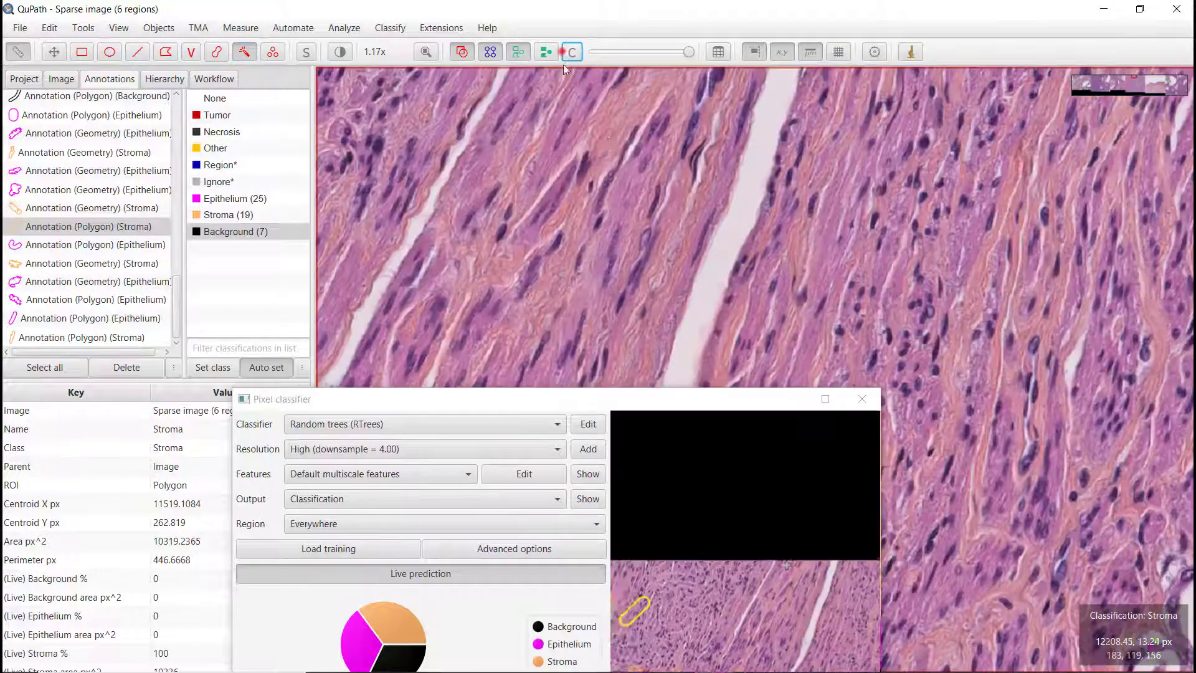
pyautogui.moveTo(777, 101); pyautogui.dragTo(750, 186)
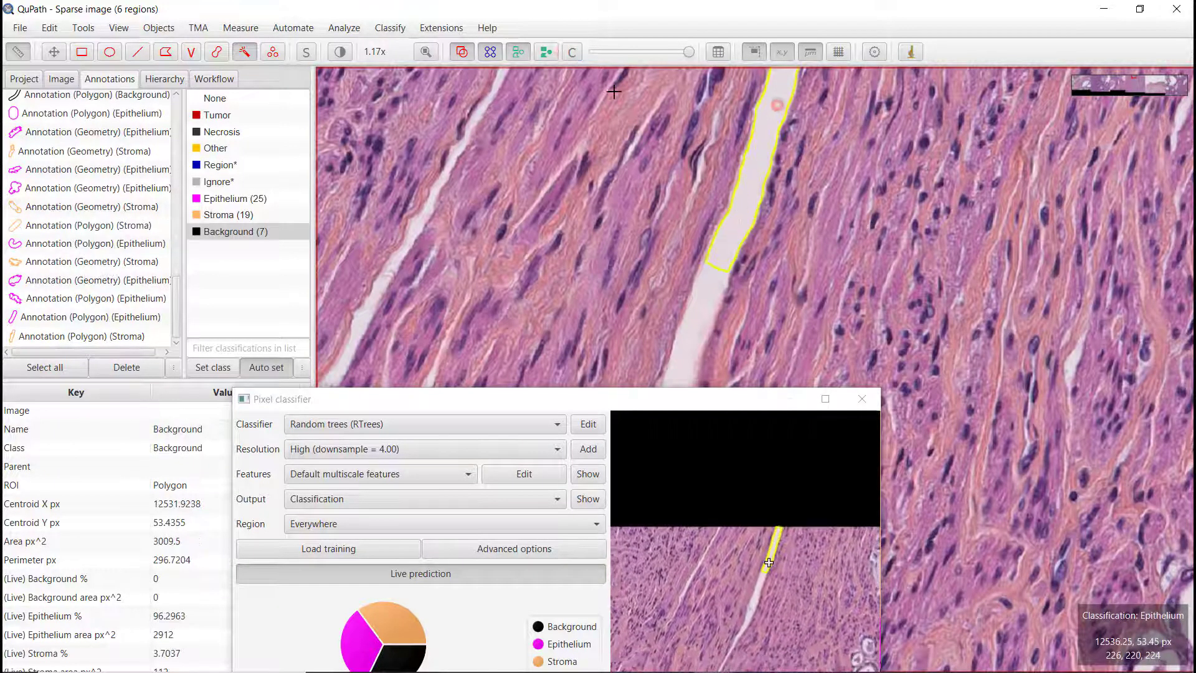
pyautogui.click(572, 53)
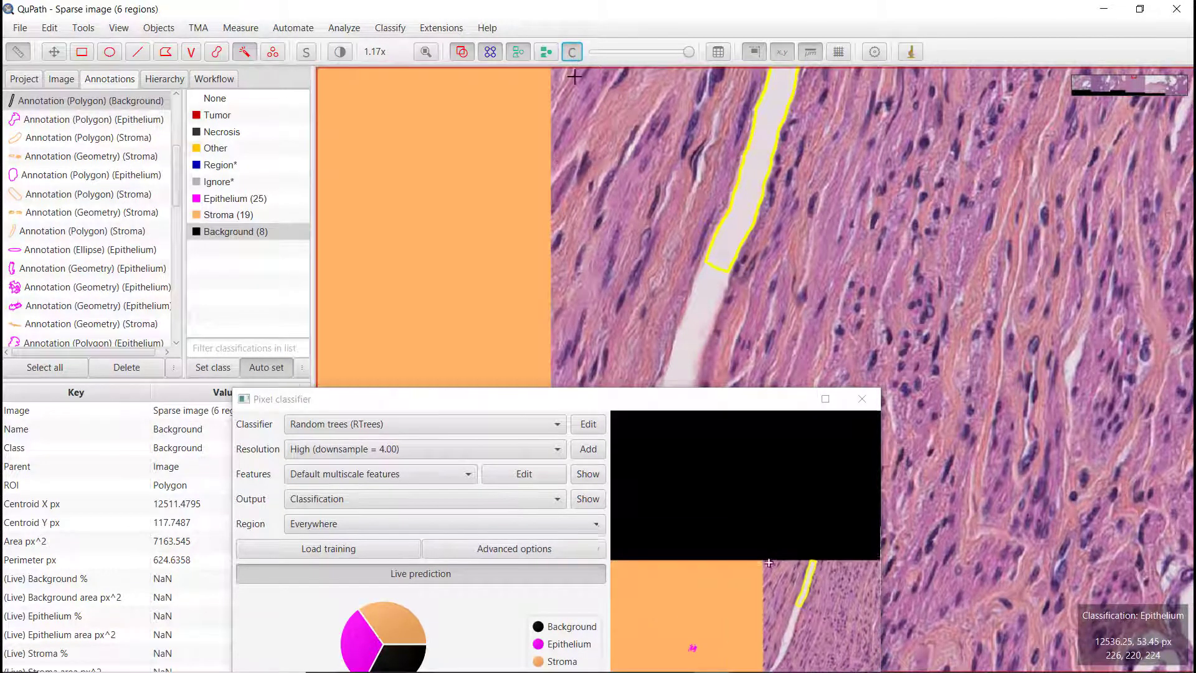
# Step: Zoom out to review the updated classification across the whole image
pyautogui.scroll(-5, 449, 271)
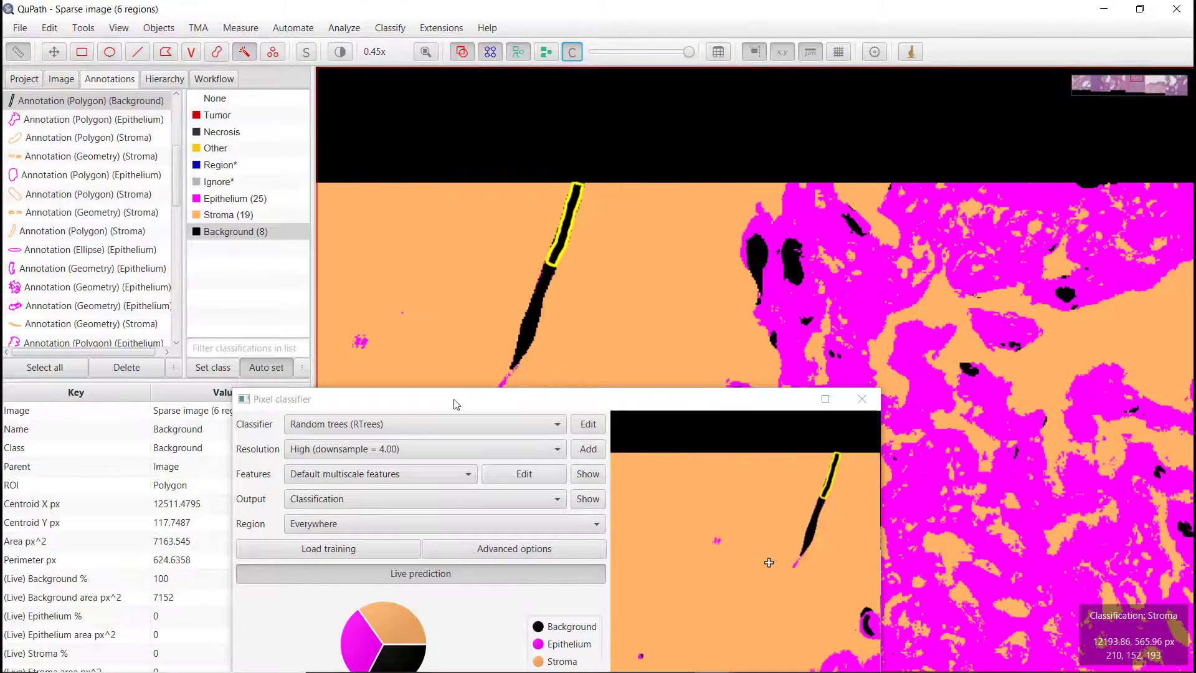
pyautogui.moveTo(454, 397); pyautogui.dragTo(496, 525)
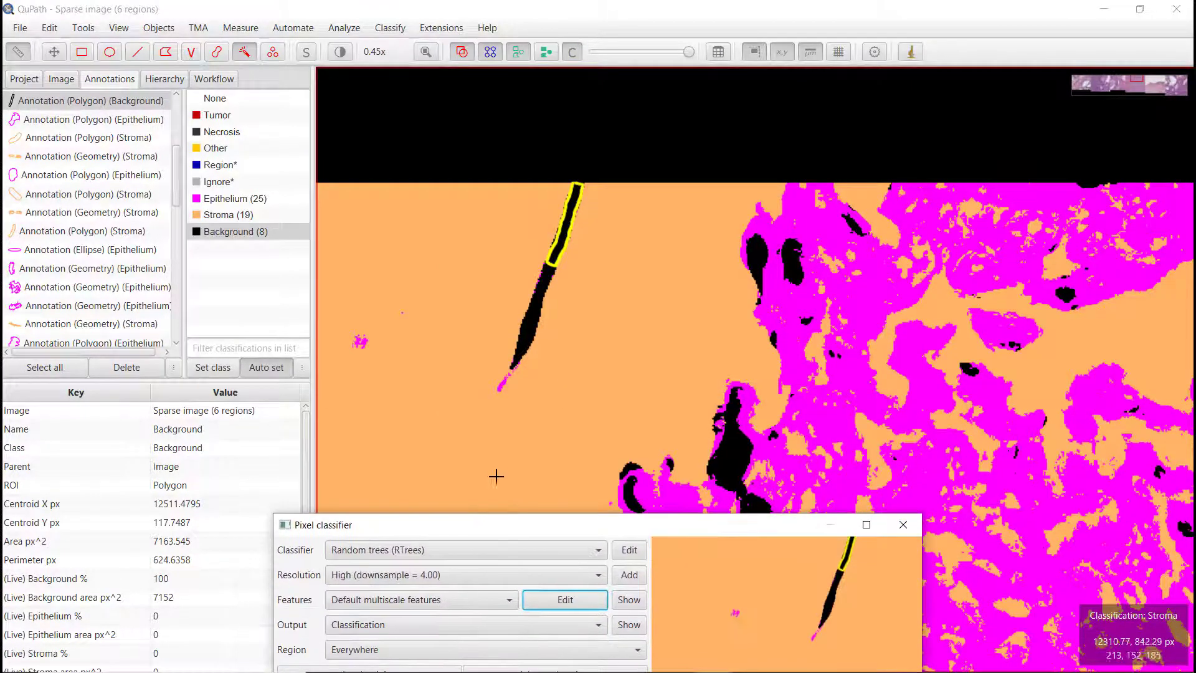
pyautogui.scroll(-2, 499, 464)
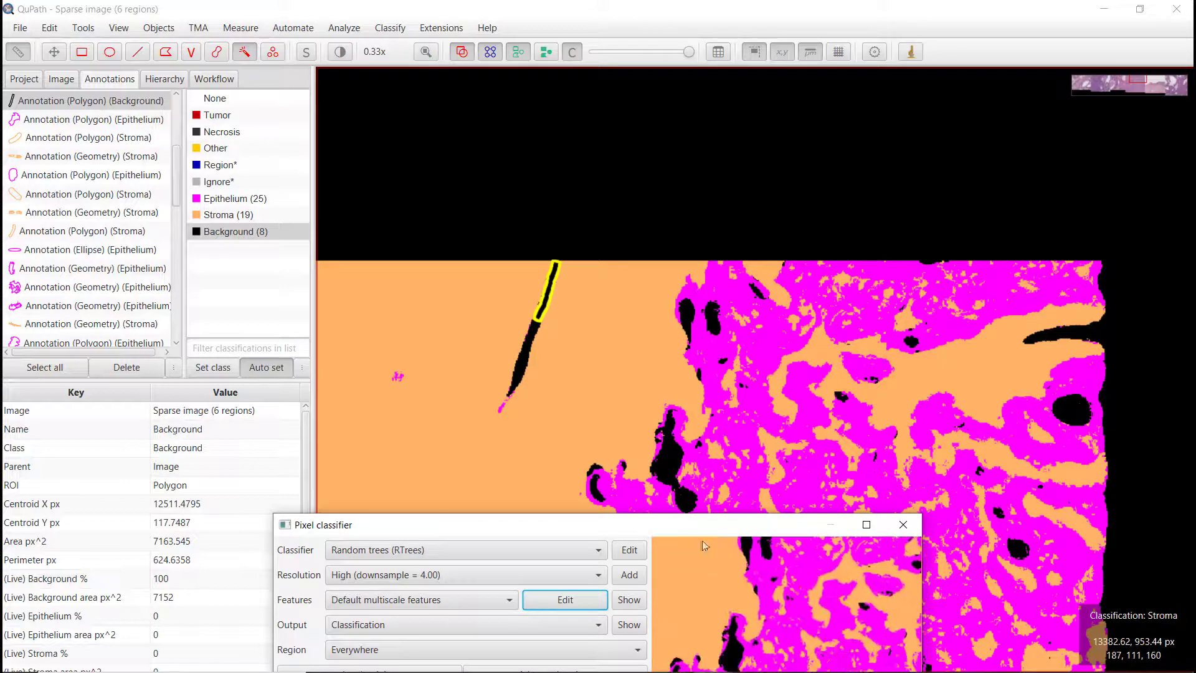
pyautogui.moveTo(703, 528); pyautogui.dragTo(617, 277)
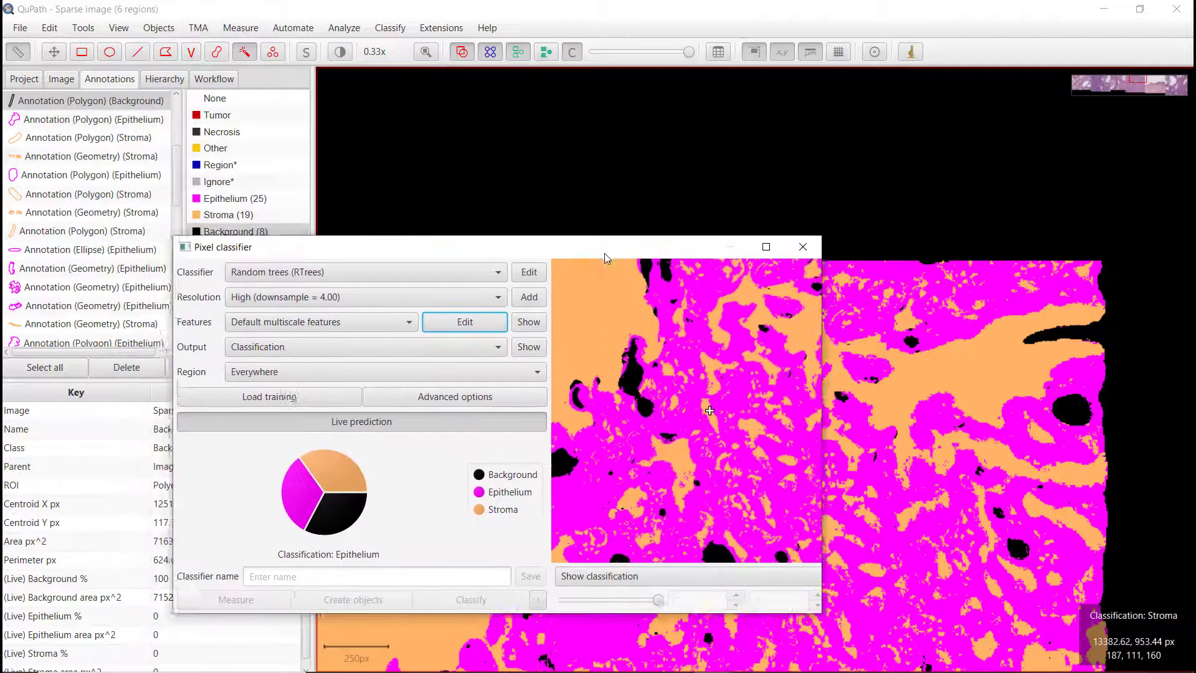
pyautogui.click(426, 51)
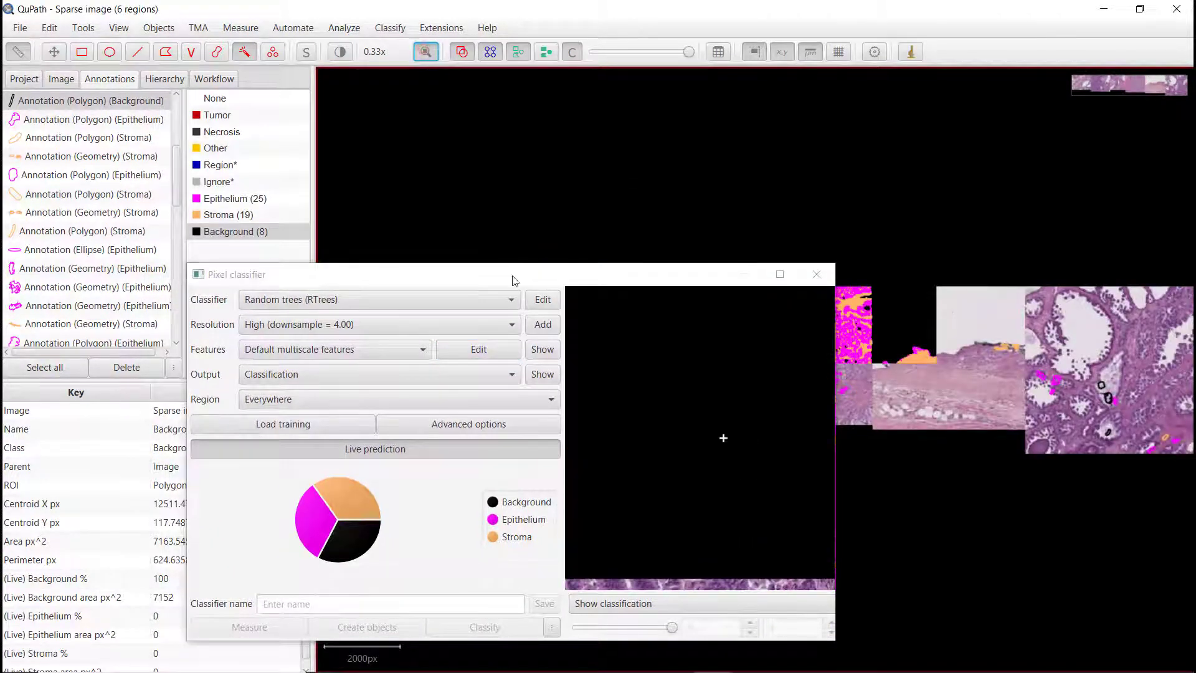
# Step: Save the trained pixel classifier as Epithelium_strom_HE and close the pixel classifier dialog
pyautogui.moveTo(538, 275); pyautogui.dragTo(681, 478)
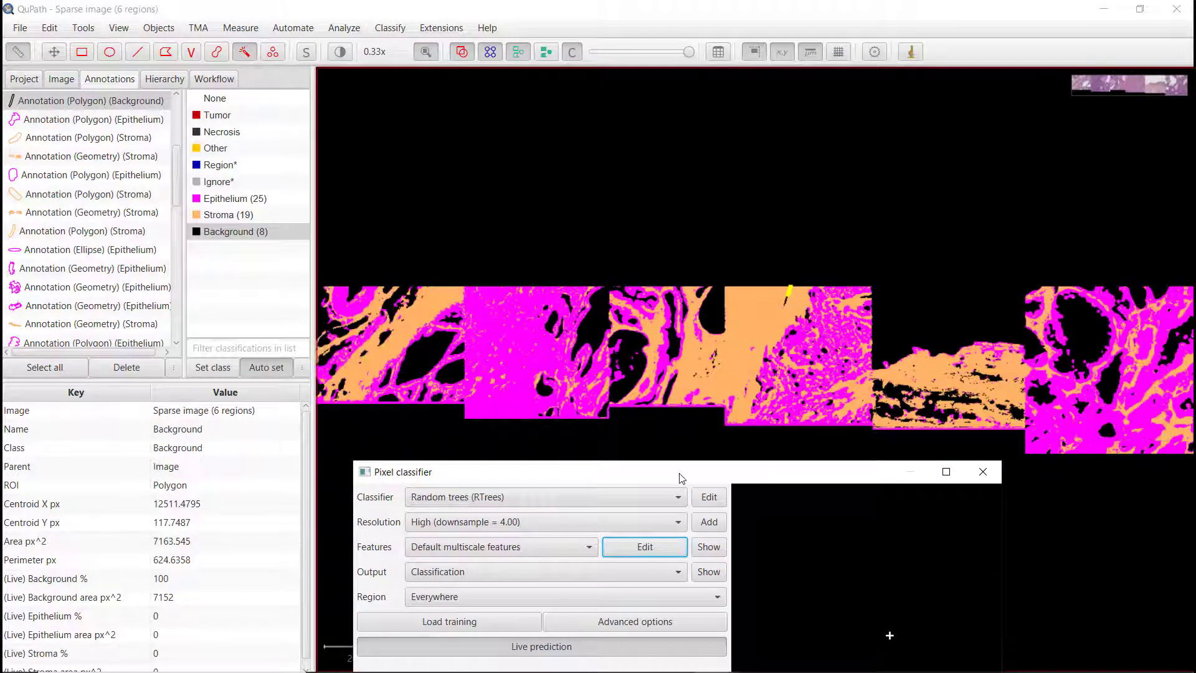
pyautogui.moveTo(679, 473); pyautogui.dragTo(683, 177)
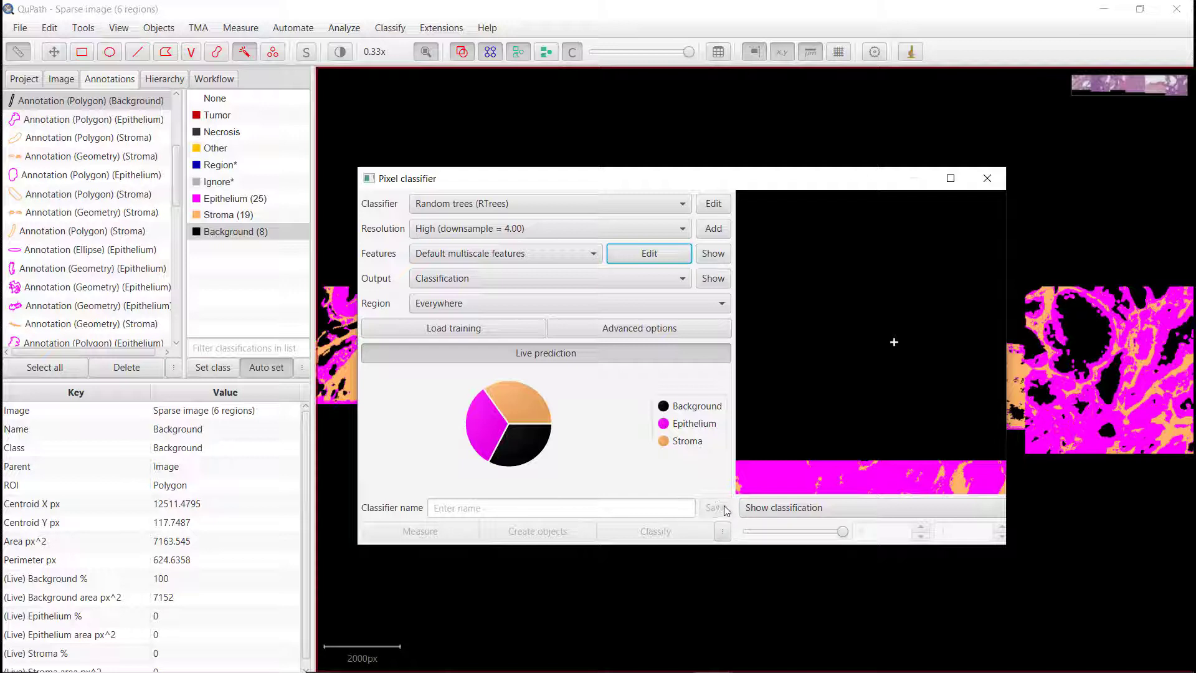
pyautogui.click(635, 510)
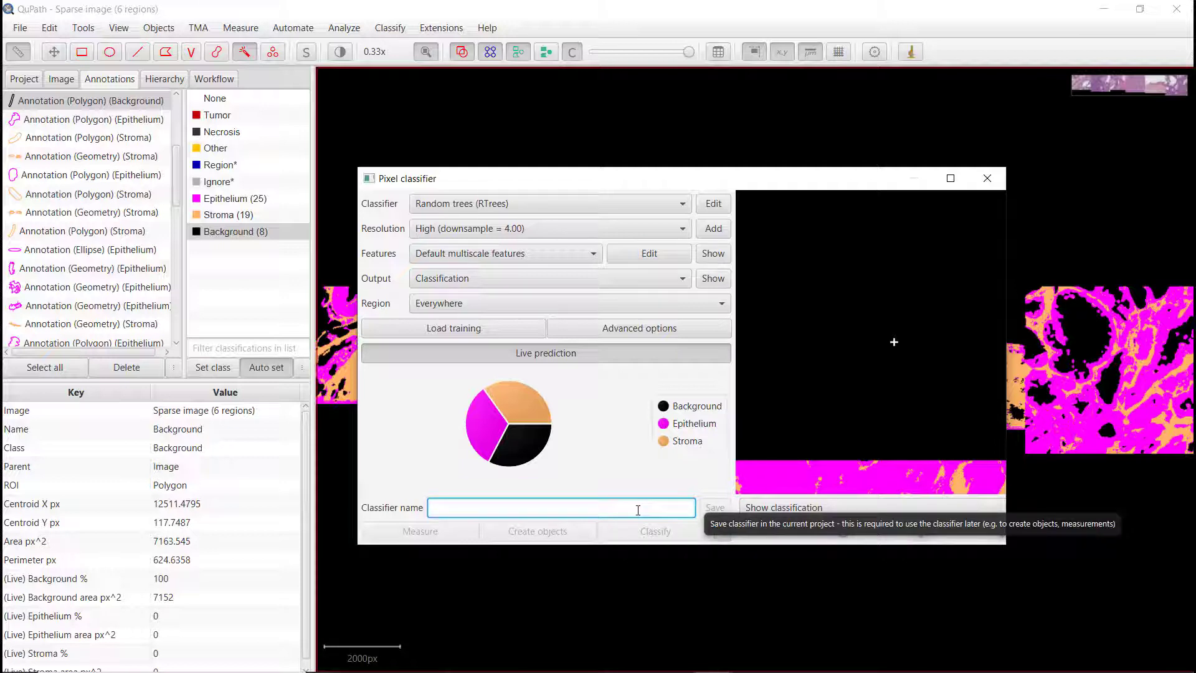
pyautogui.write('Epithe')
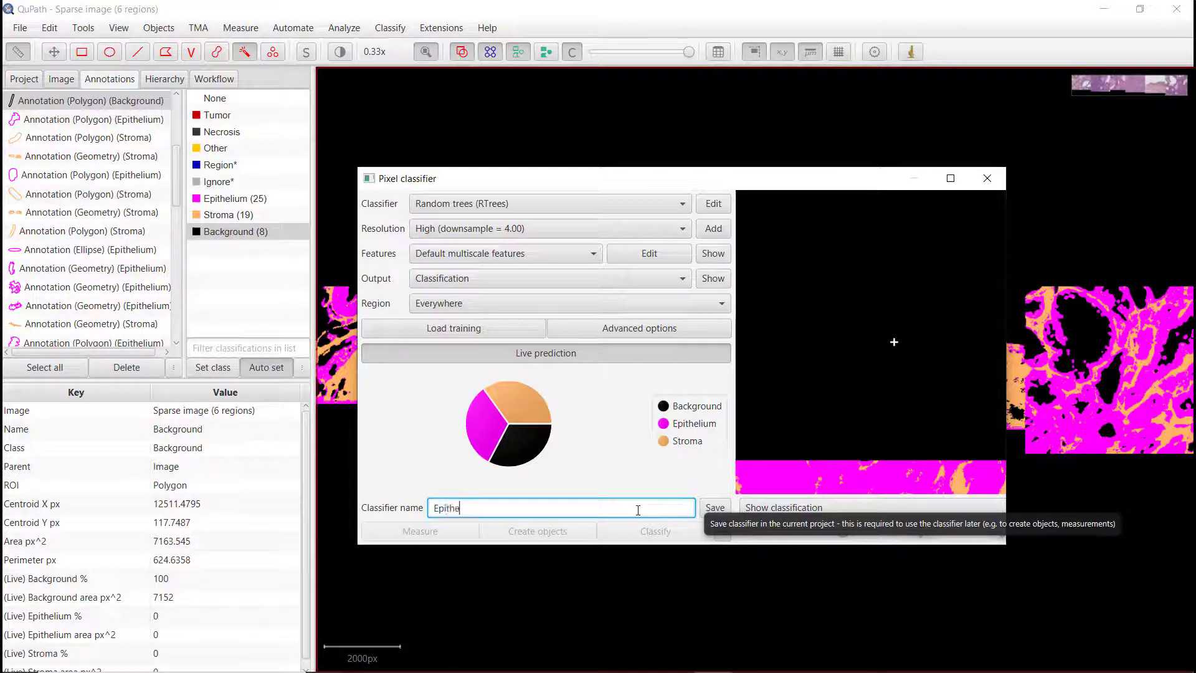
pyautogui.write('lium')
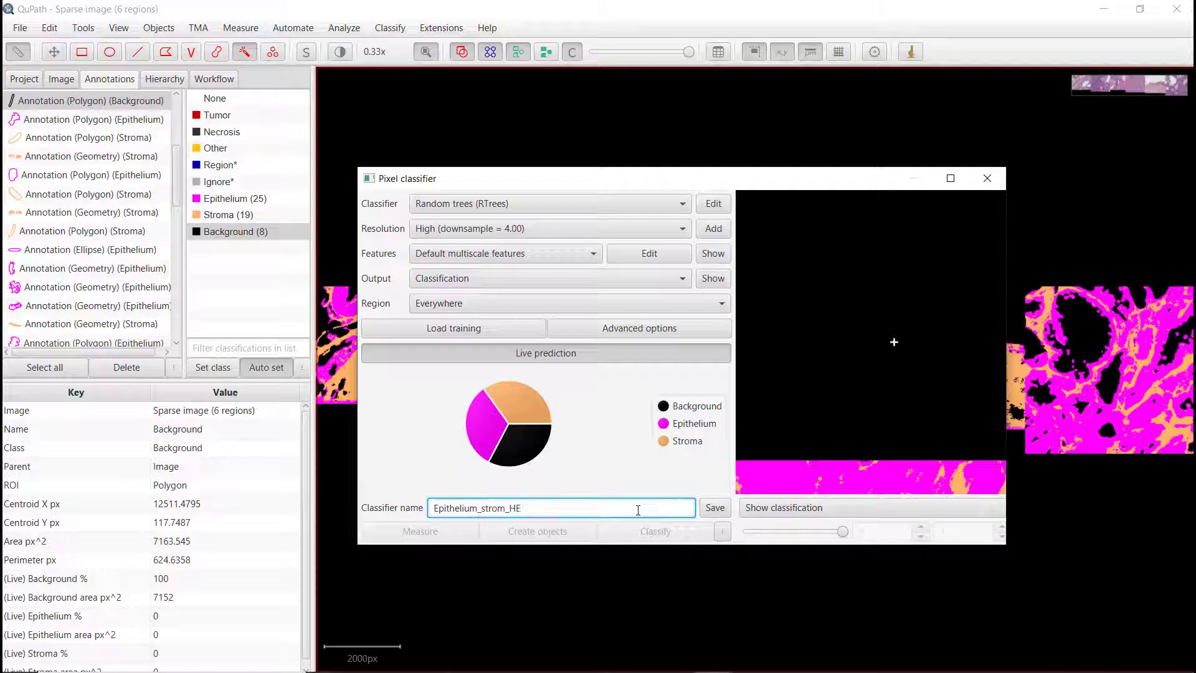
pyautogui.write('_strom_HE')
pyautogui.click(710, 510)
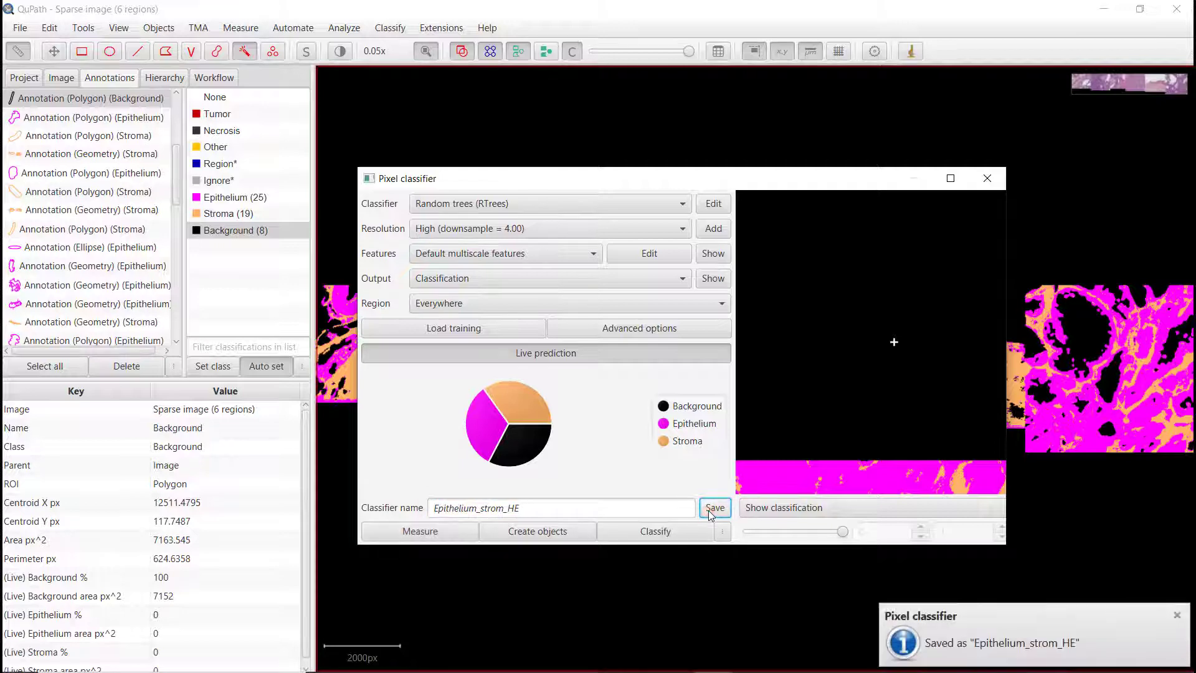
pyautogui.click(987, 178)
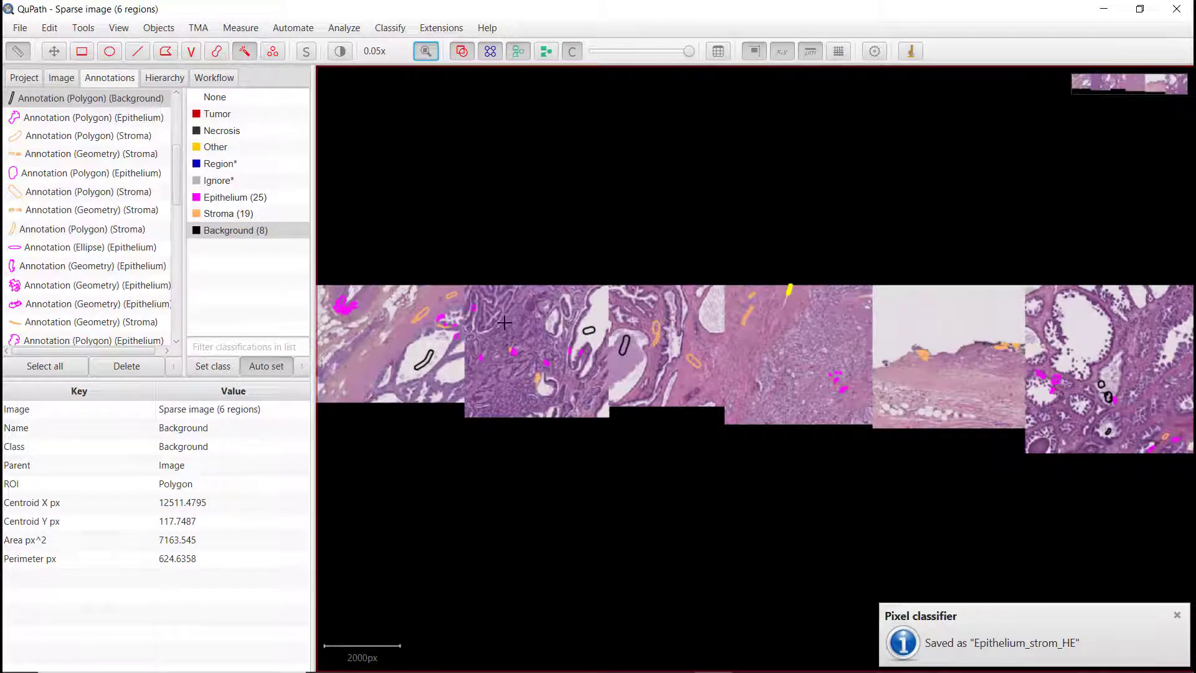
# Step: Open prostate_1.ome.tif from the project, saving the changes to the sparse image
pyautogui.click(23, 77)
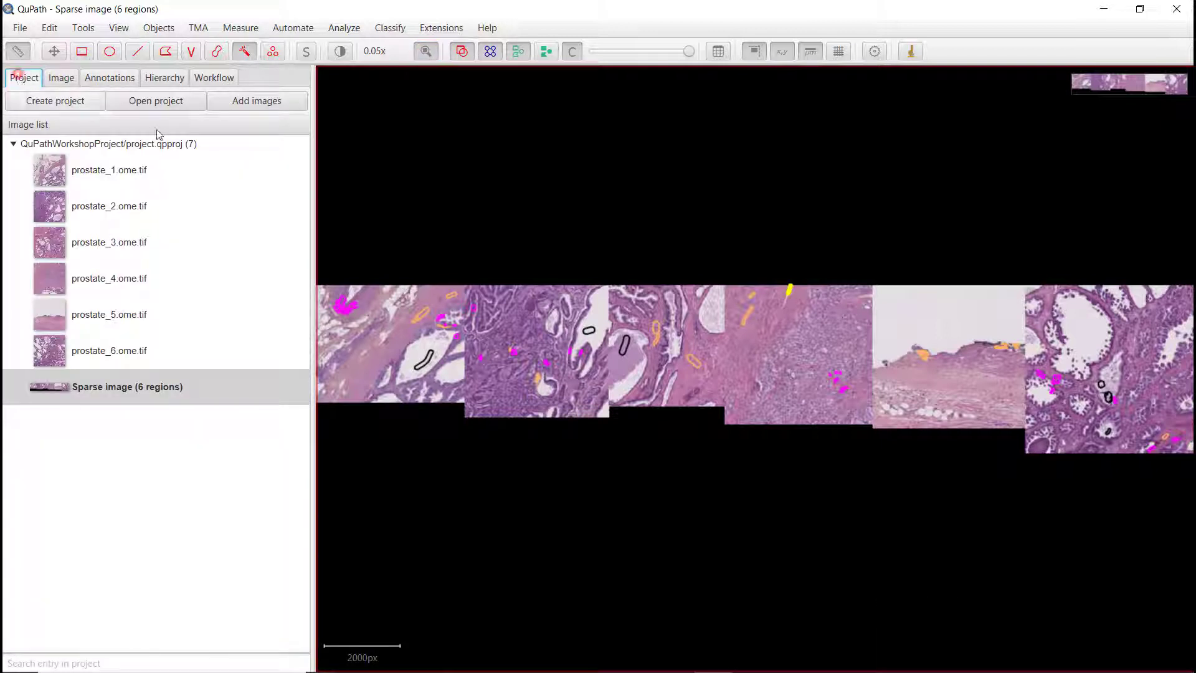
pyautogui.doubleClick(99, 169)
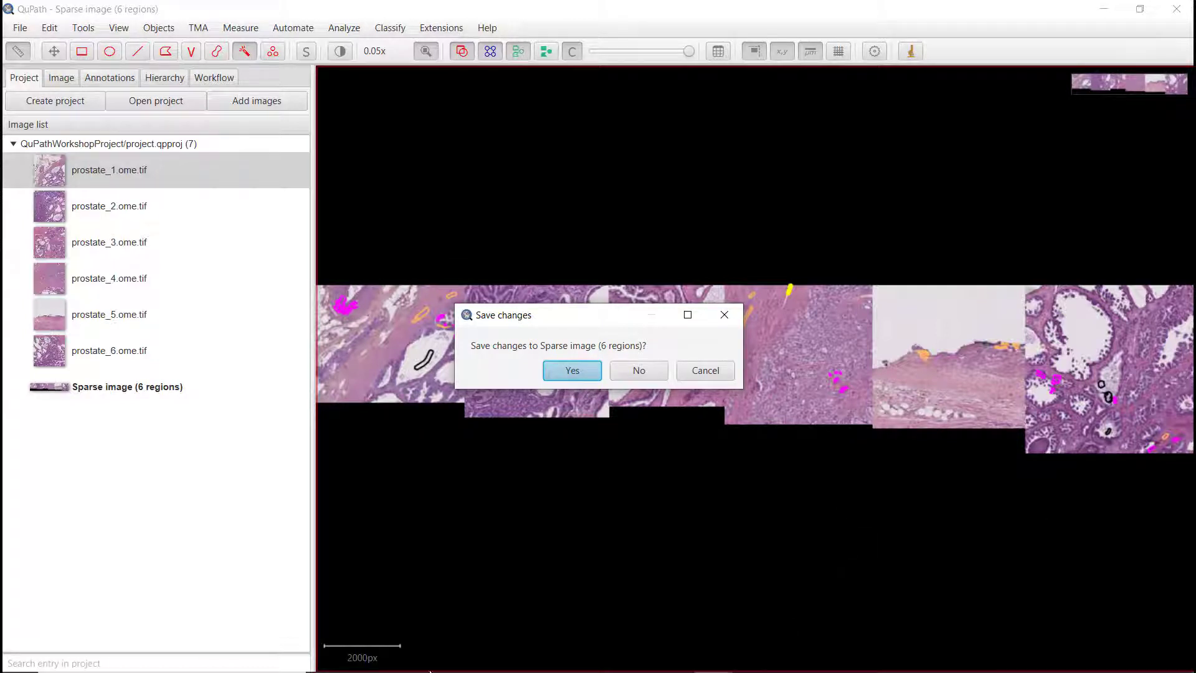
pyautogui.moveTo(434, 668)
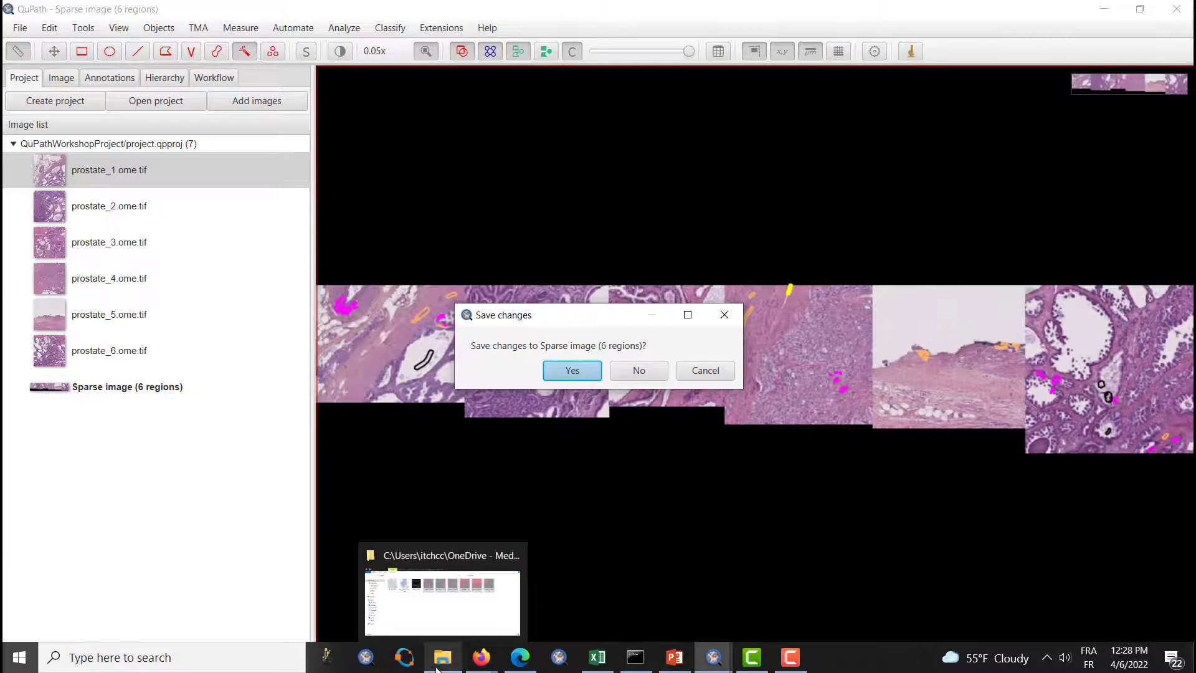
pyautogui.click(572, 371)
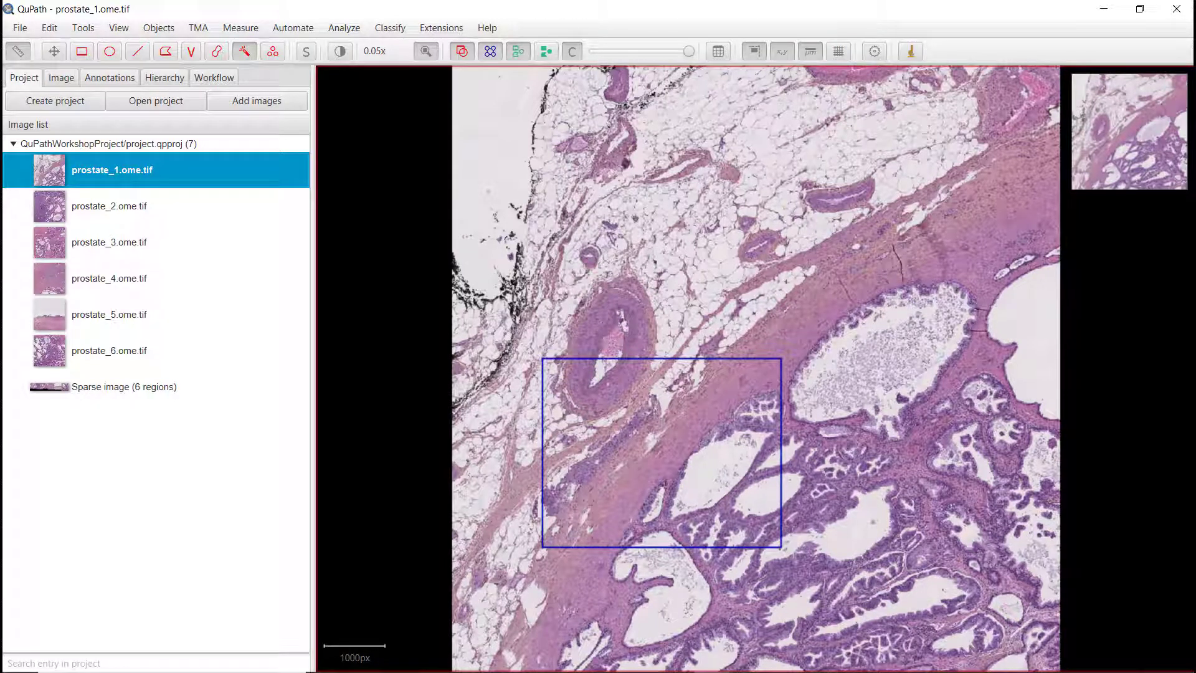
# Step: Load the saved Epithelium_strom_HE pixel classifier on prostate_1.ome.tif through the command list
pyautogui.hotkey('ctrl', 'l')
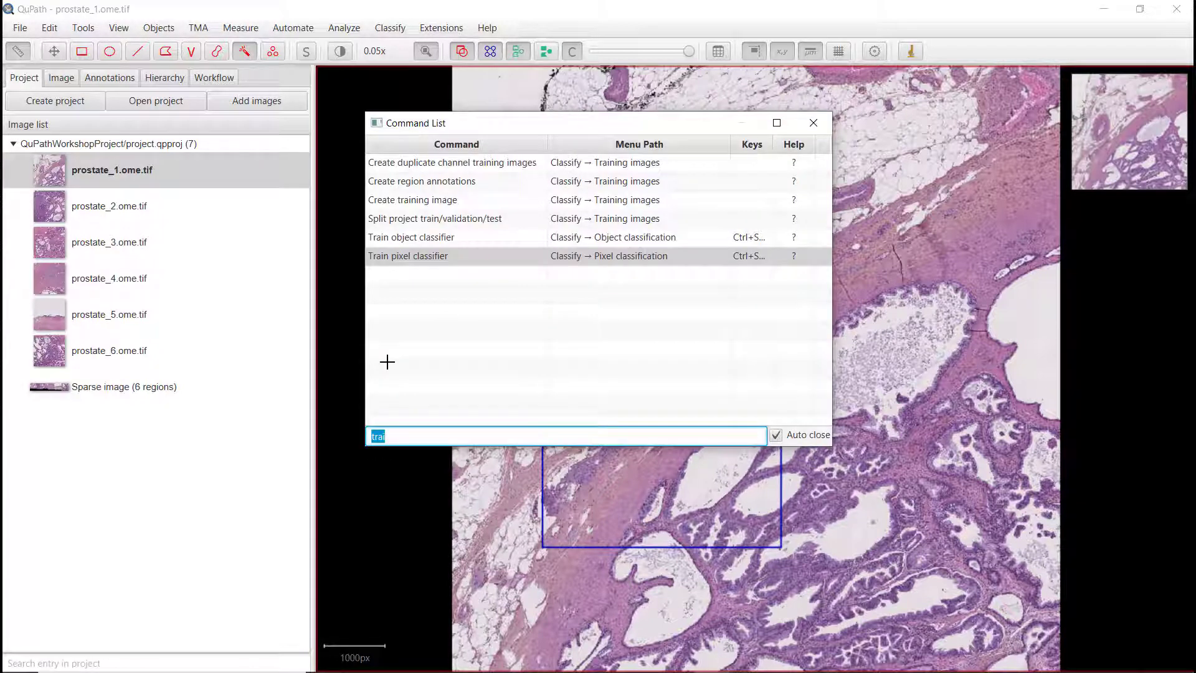
pyautogui.press('BackSpace')
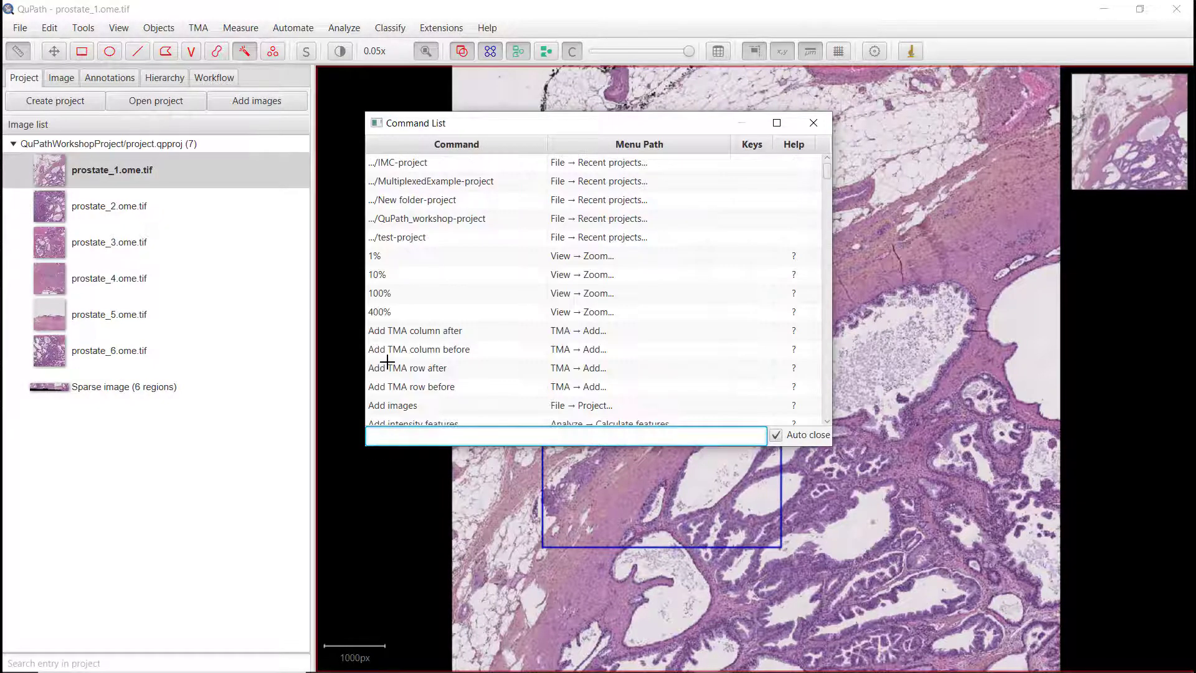
pyautogui.write('pixel')
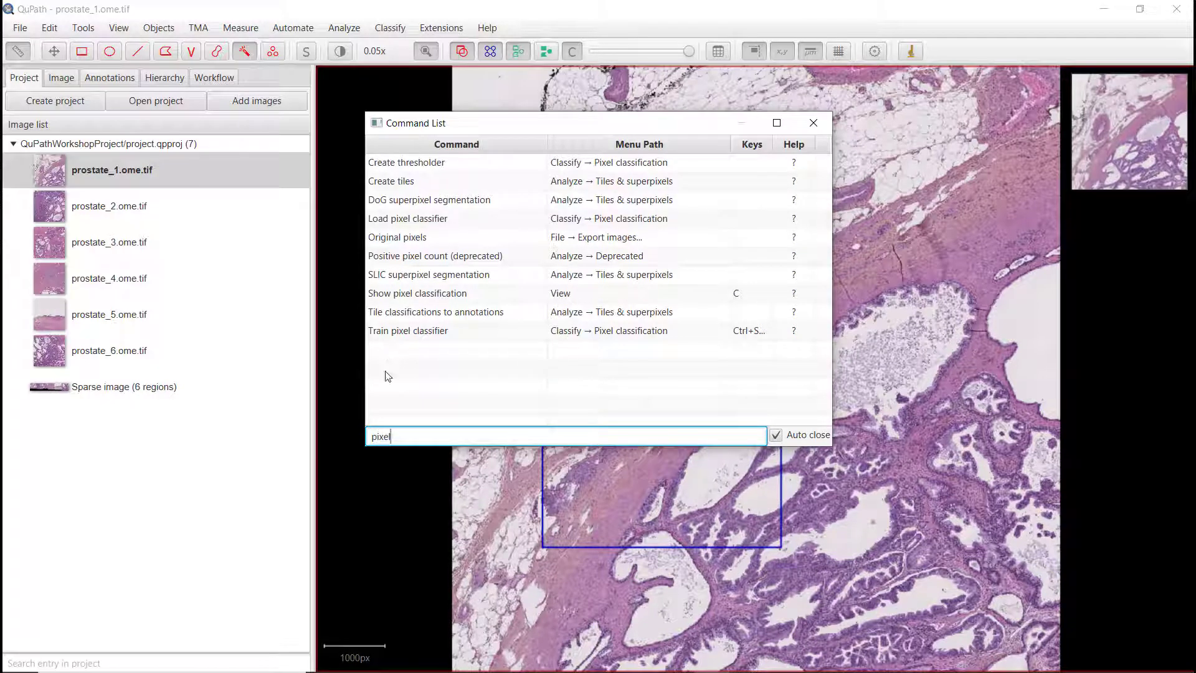
pyautogui.click(414, 221)
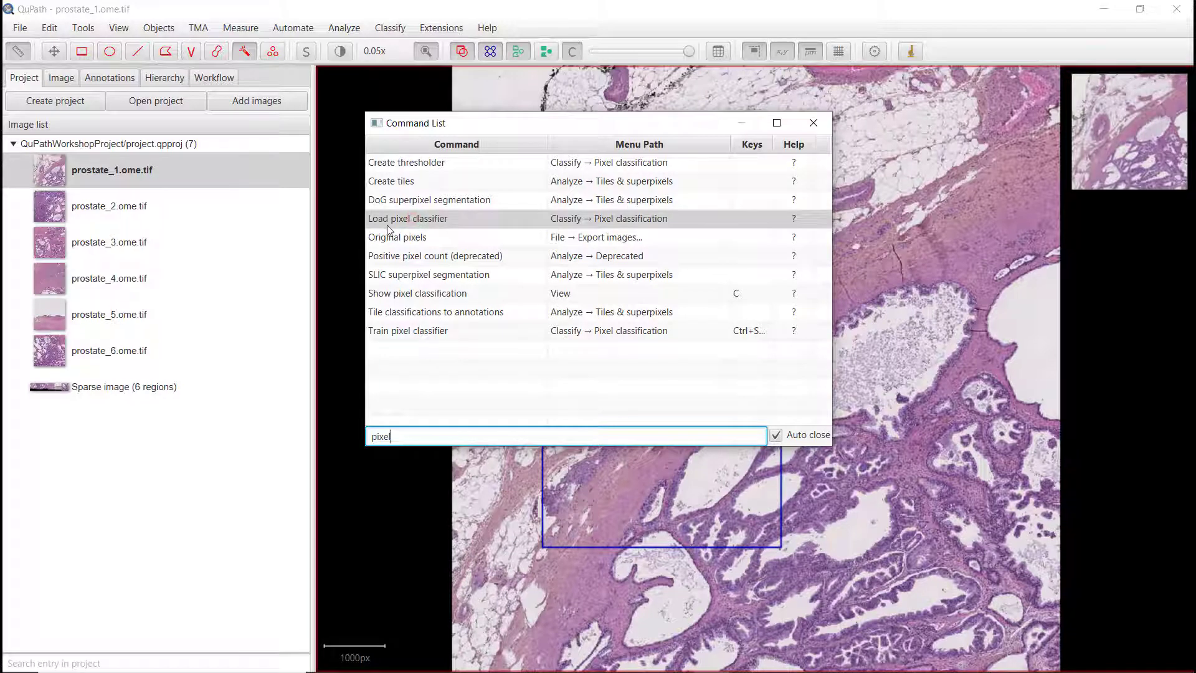
pyautogui.doubleClick(442, 219)
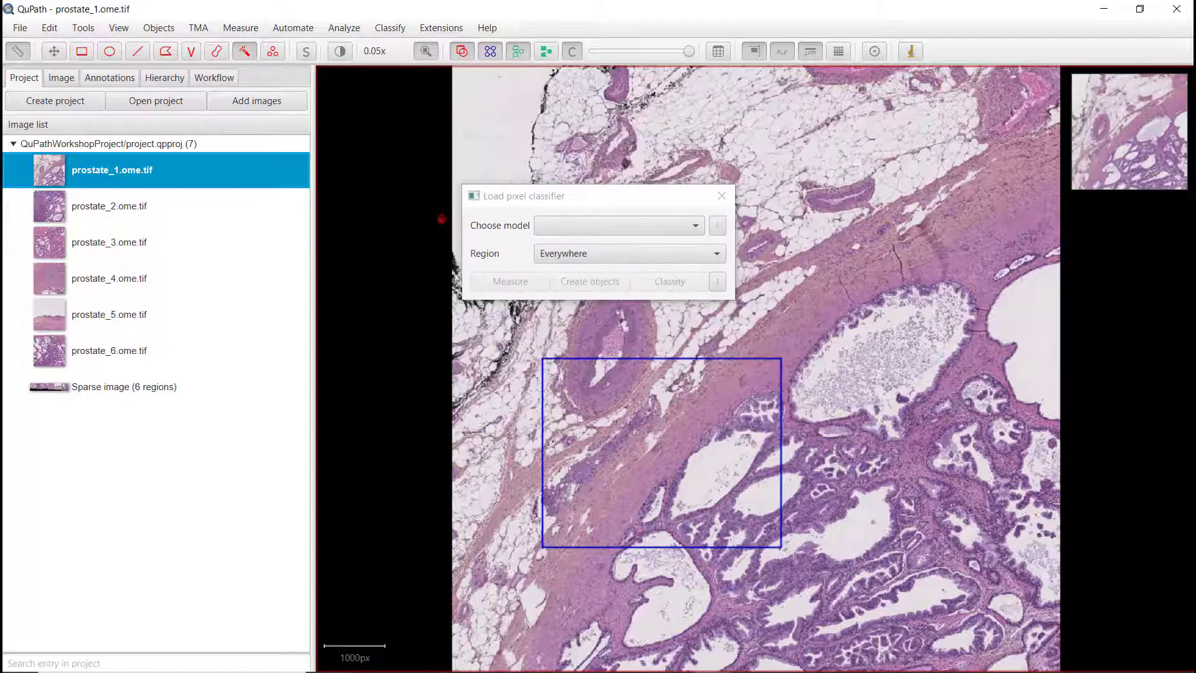
pyautogui.click(561, 224)
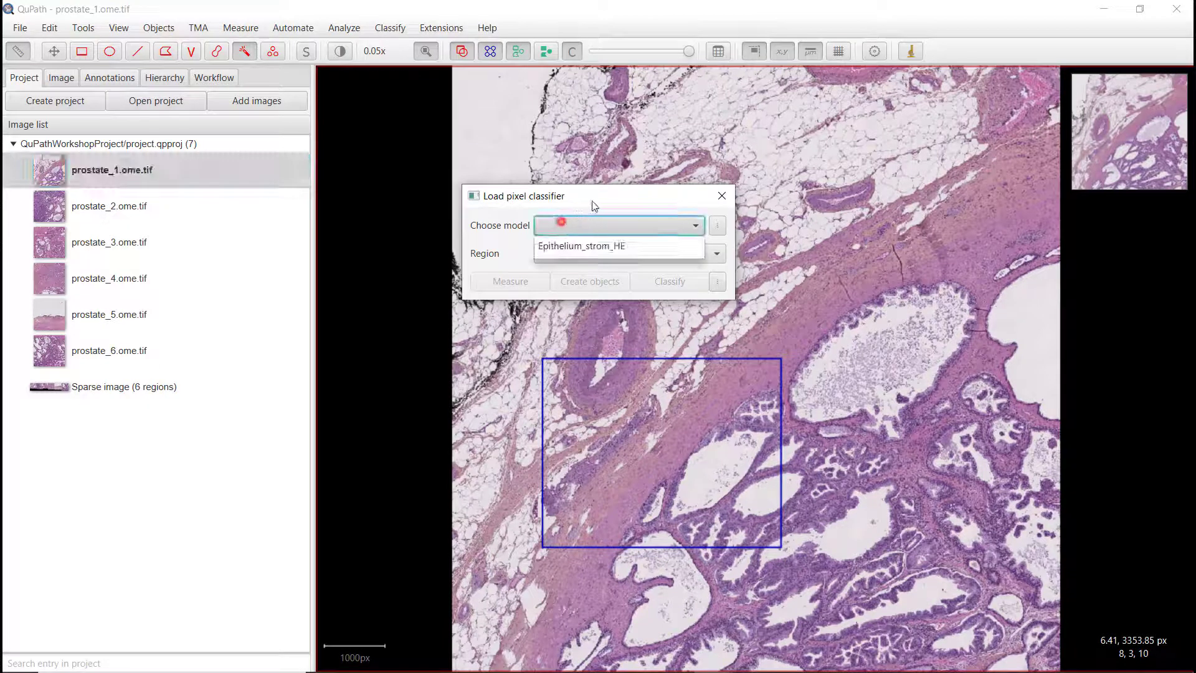
pyautogui.click(595, 249)
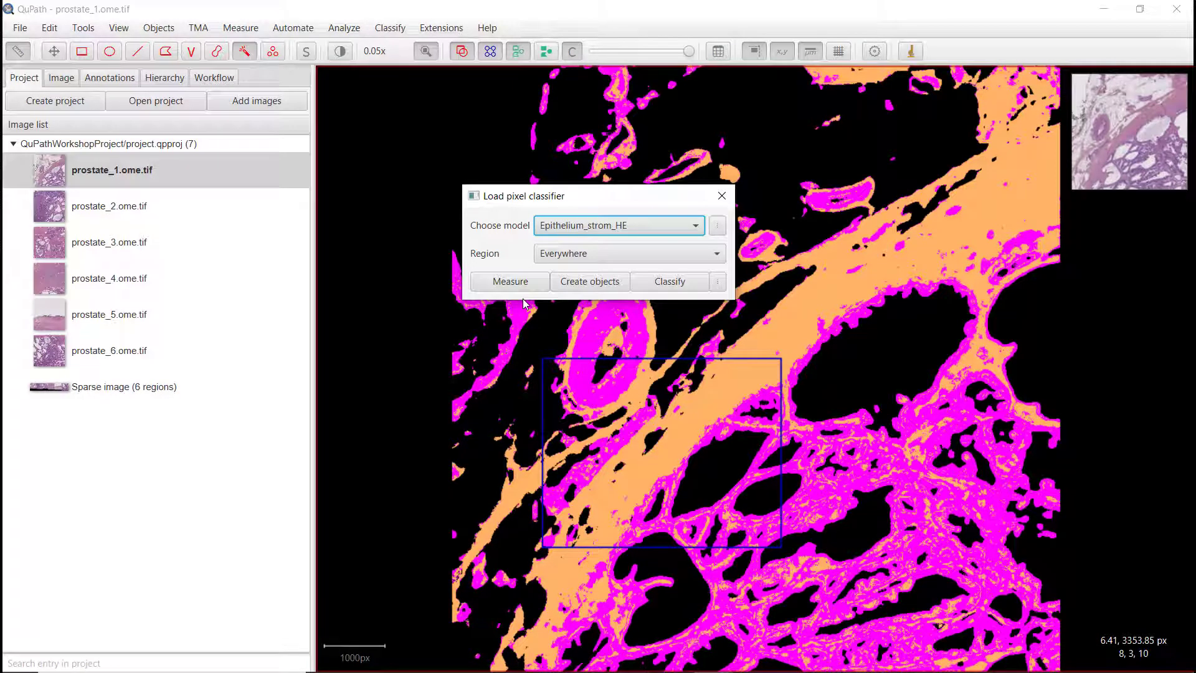
# Step: Start creating objects from the classifier, choosing all annotations as parent objects
pyautogui.click(579, 283)
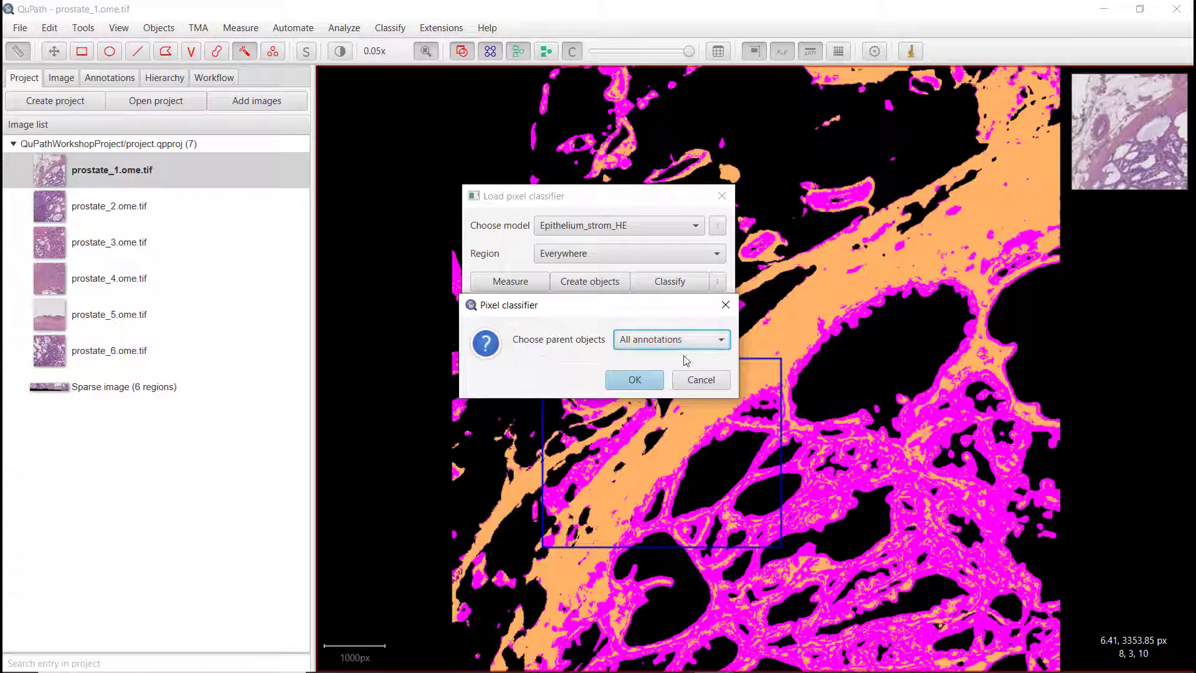
pyautogui.click(634, 383)
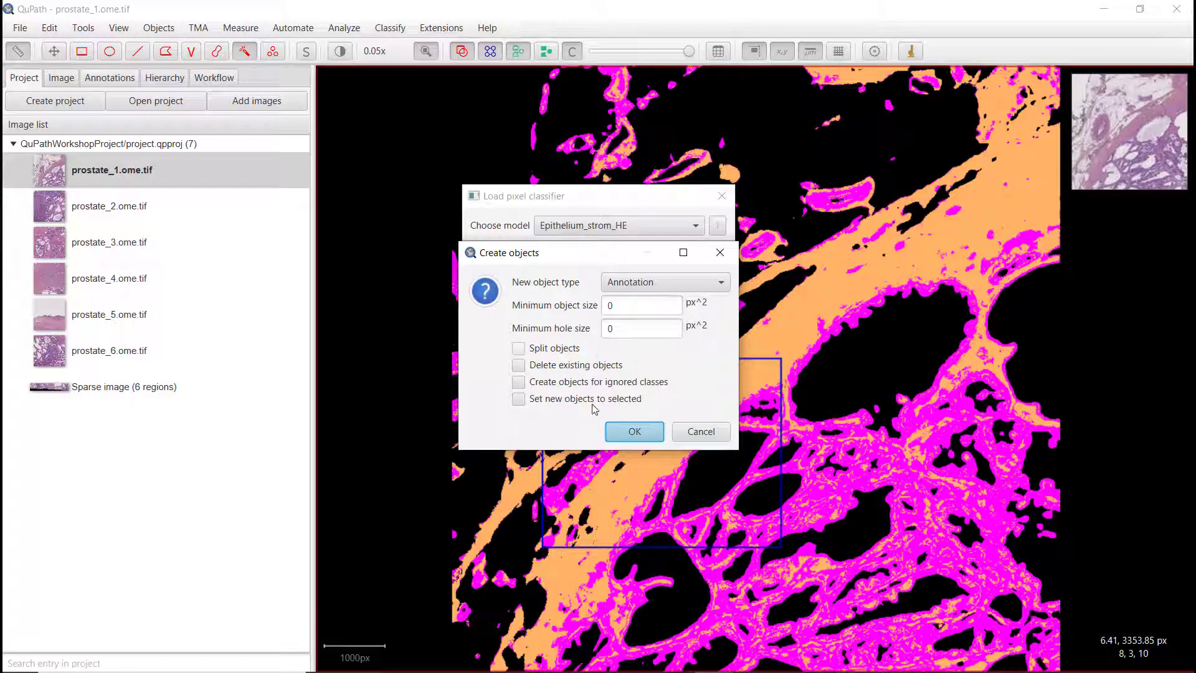
# Step: Create annotation objects with zero minimum object and hole sizes, then close the Load pixel classifier dialog
pyautogui.click(642, 432)
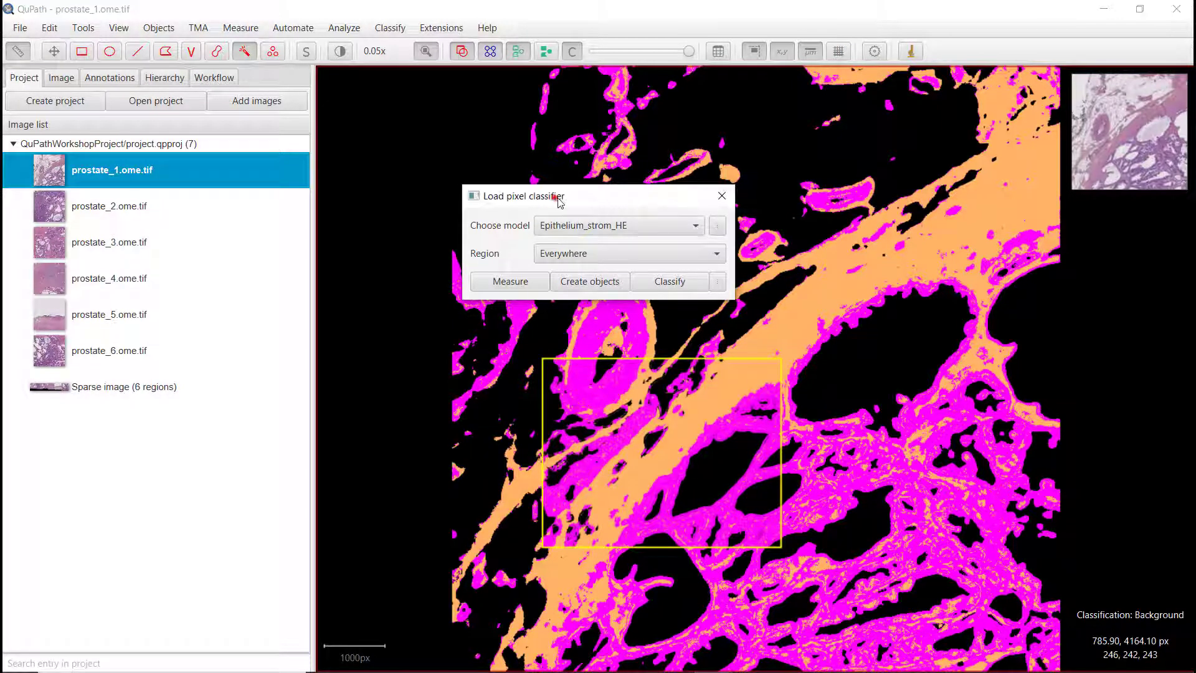
pyautogui.moveTo(558, 200); pyautogui.dragTo(619, 321)
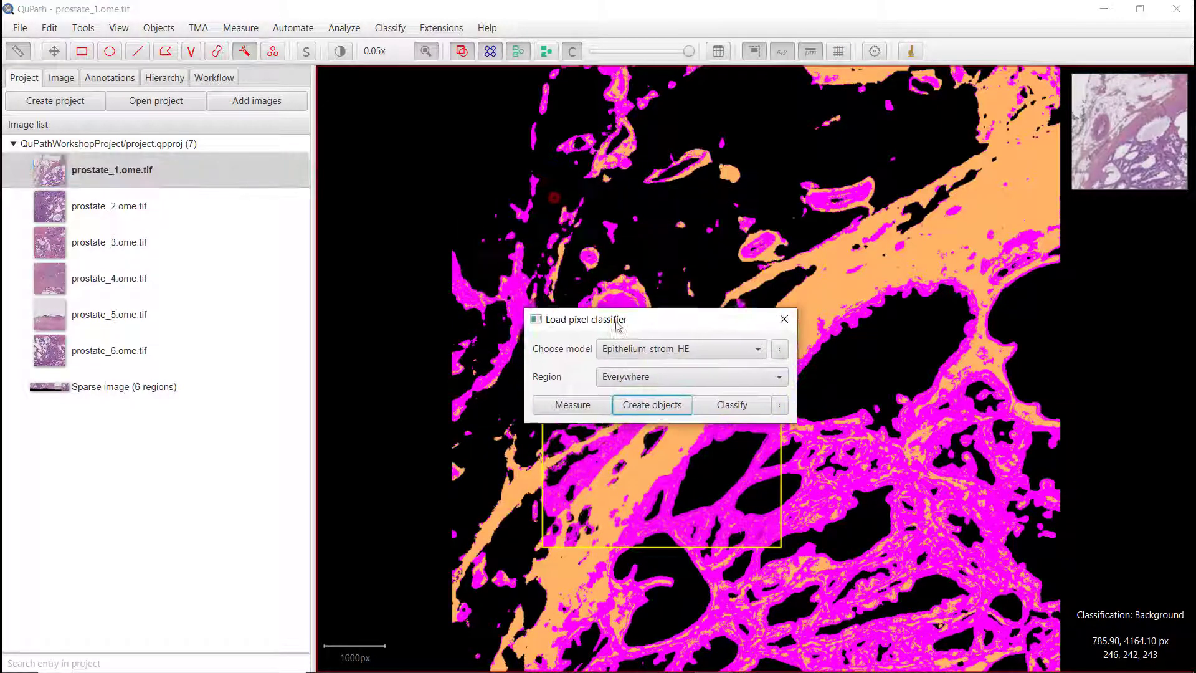
pyautogui.click(99, 77)
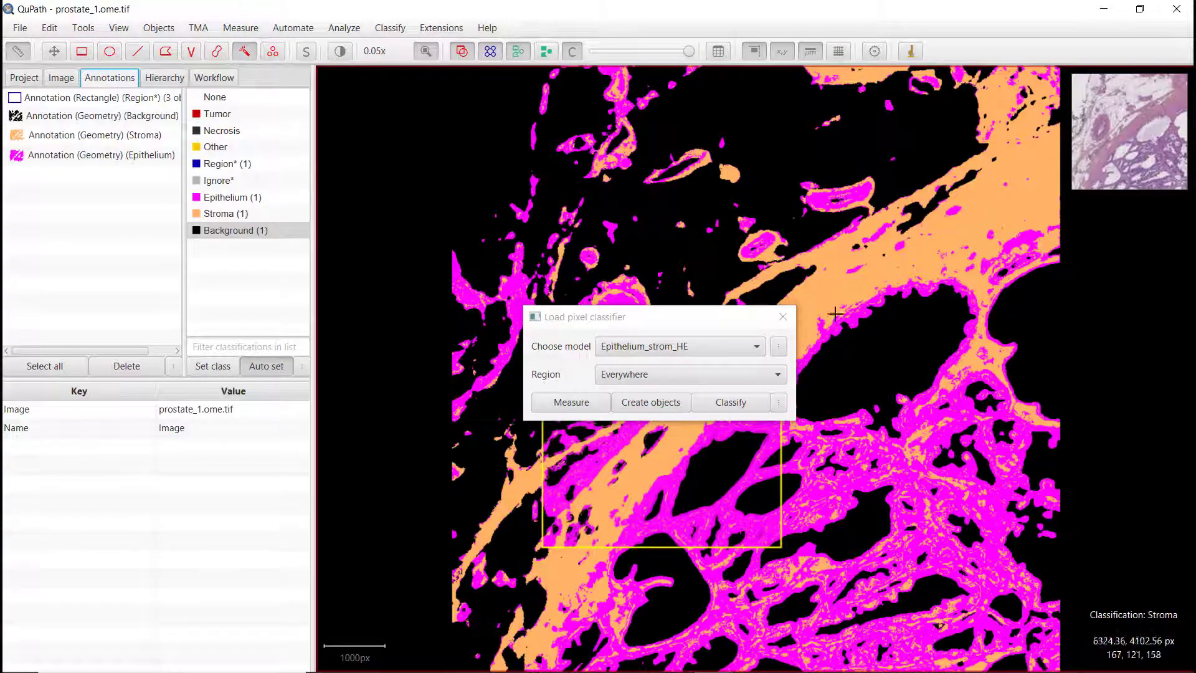
pyautogui.click(783, 319)
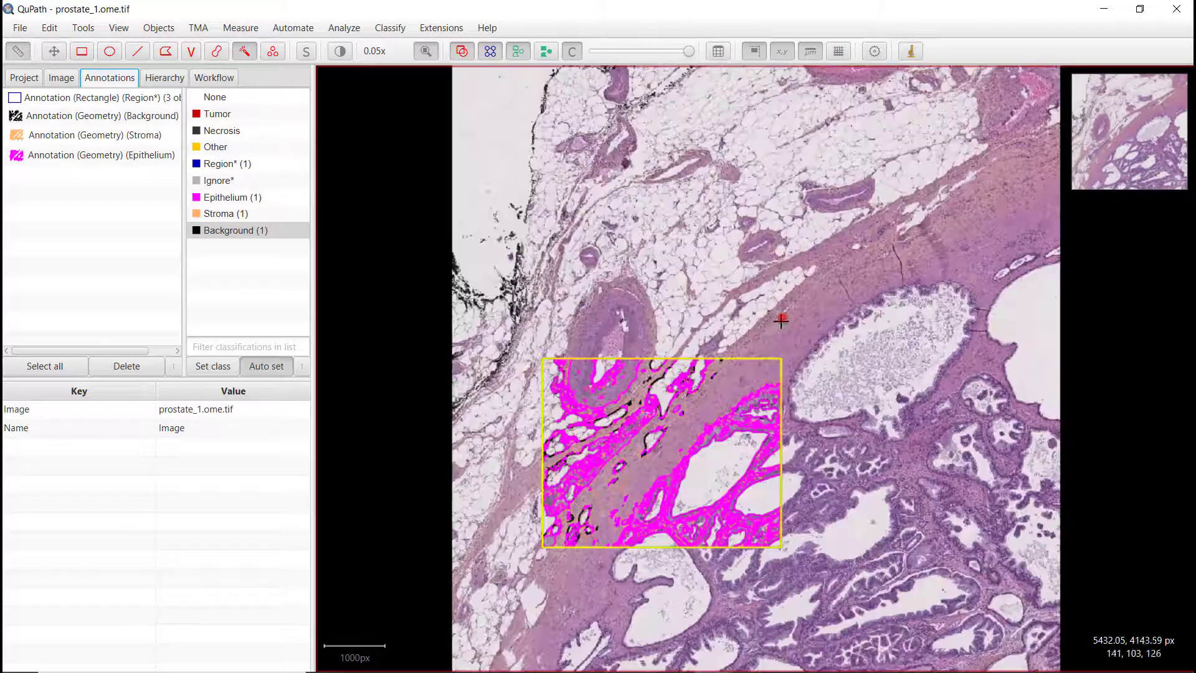
# Step: Delete the Region rectangle annotation without keeping its descendant objects
pyautogui.click(82, 95)
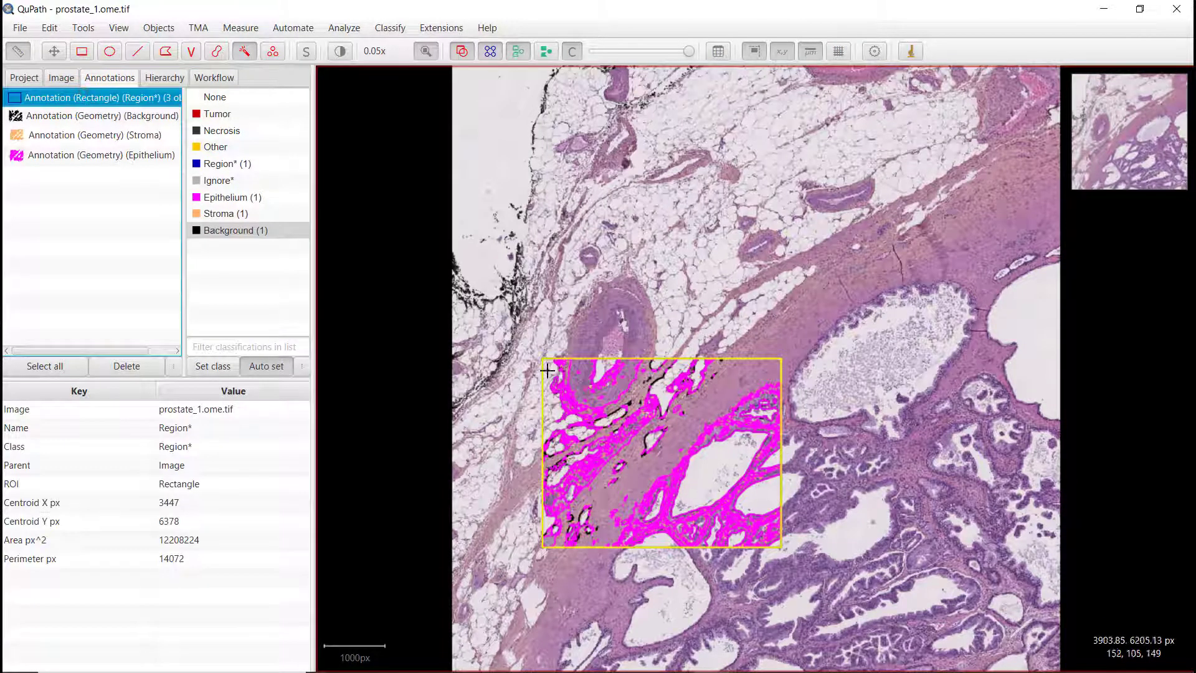
pyautogui.click(118, 368)
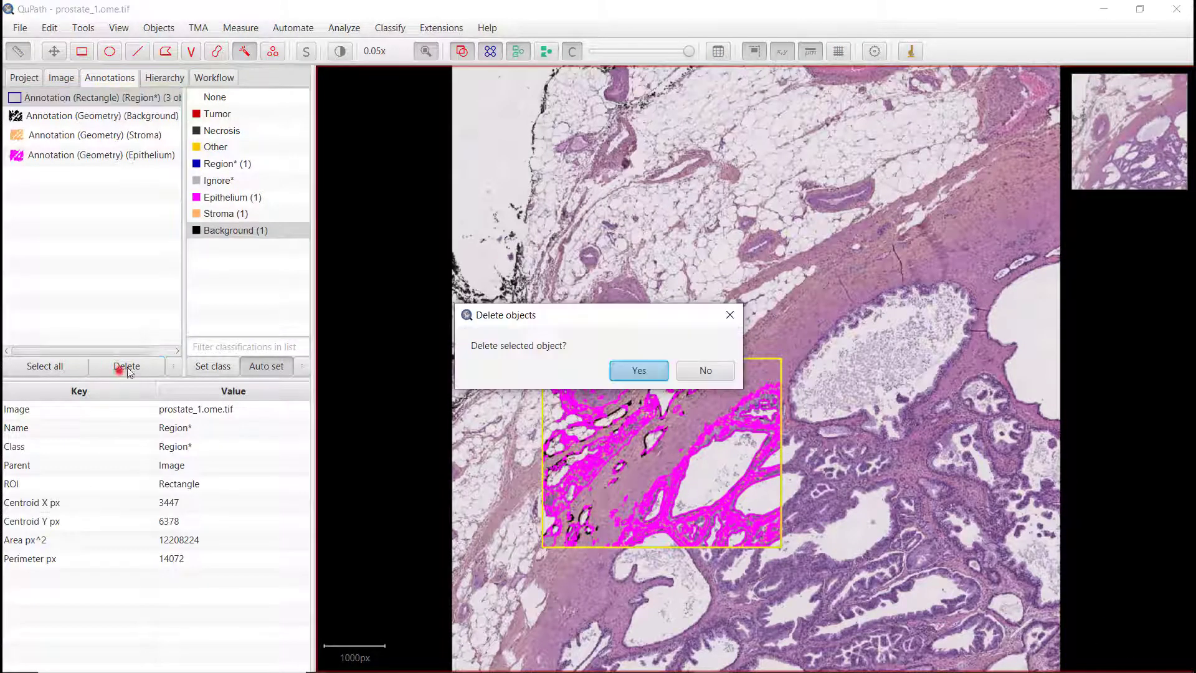
pyautogui.click(630, 367)
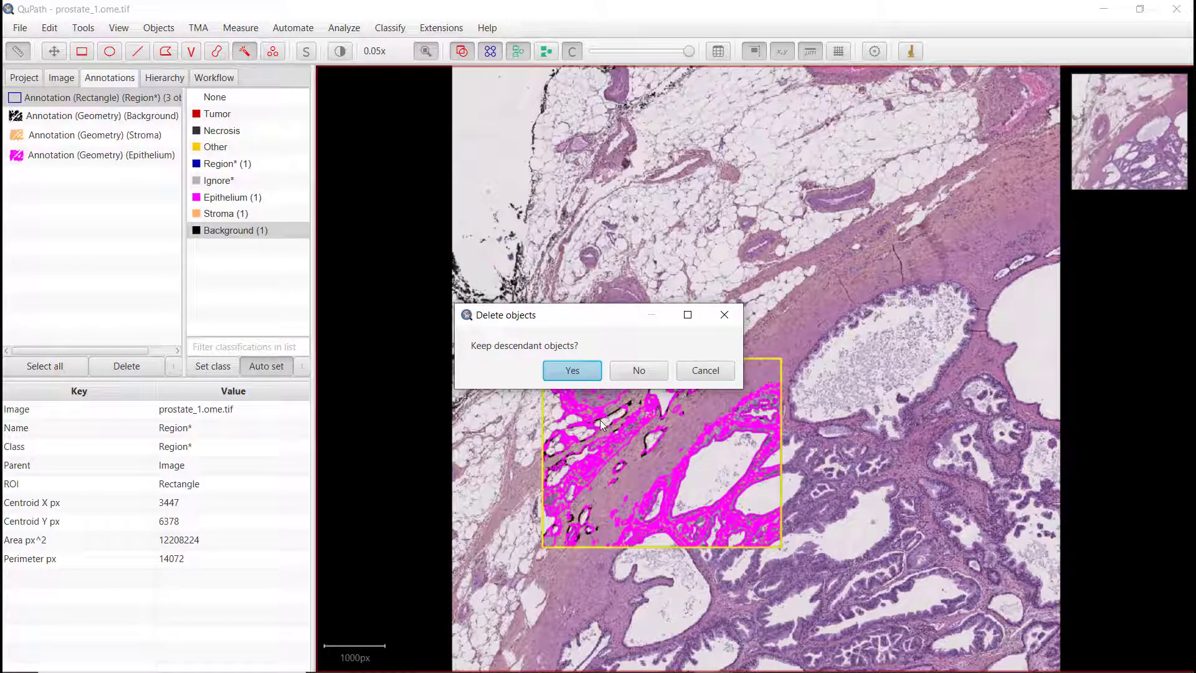
pyautogui.click(642, 370)
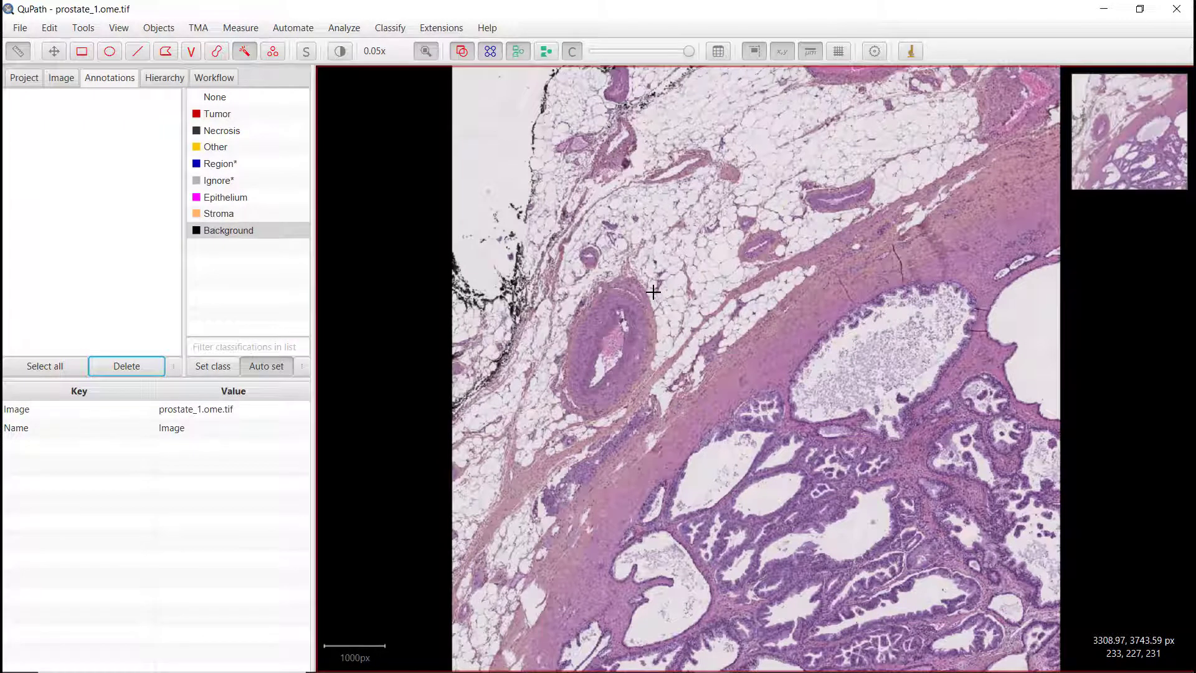
# Step: Load the Epithelium_strom_HE pixel classifier through the command list, keeping the region set to Everywhere
pyautogui.hotkey('ctrl', 'l')
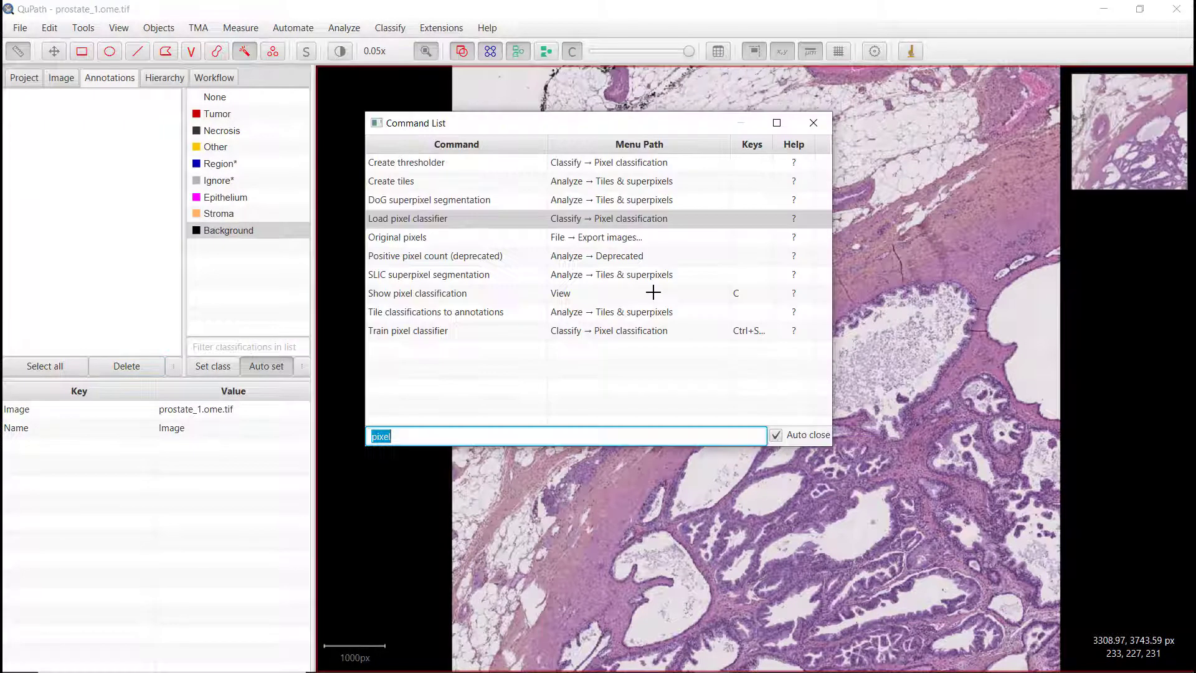
pyautogui.doubleClick(409, 220)
pyautogui.click(544, 226)
pyautogui.click(565, 241)
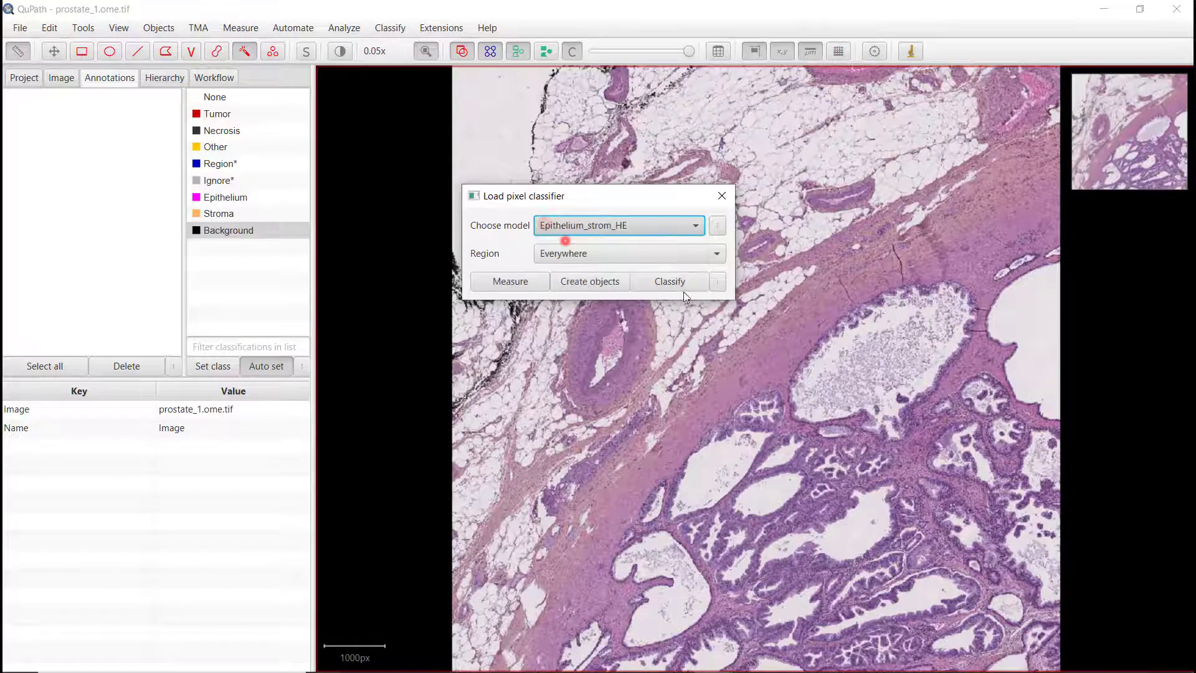
pyautogui.click(583, 256)
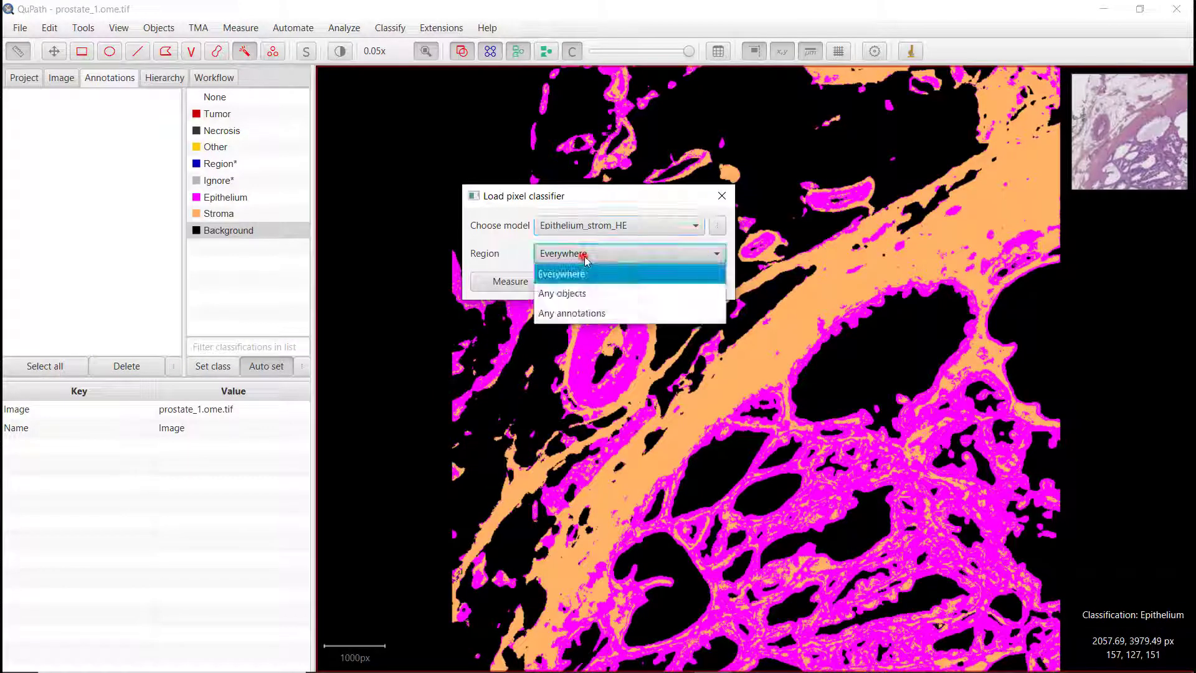
pyautogui.click(584, 255)
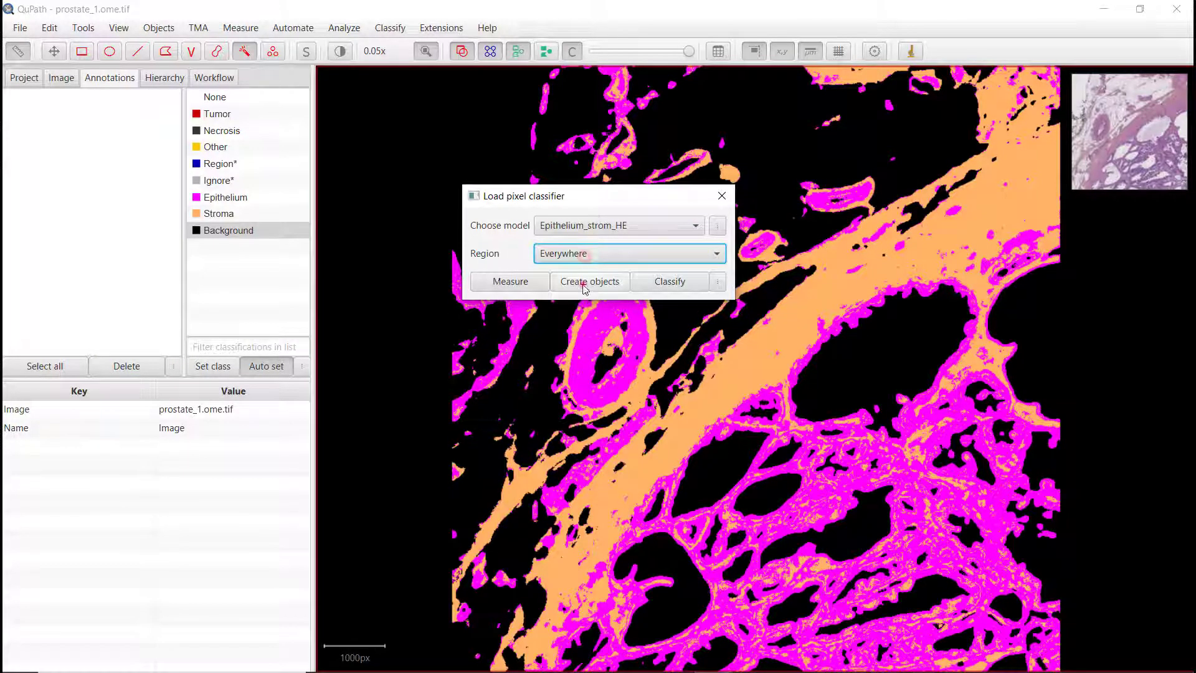
# Step: Create annotation objects from the classifier with Full image as parent, then close the classifier dialog
pyautogui.click(584, 285)
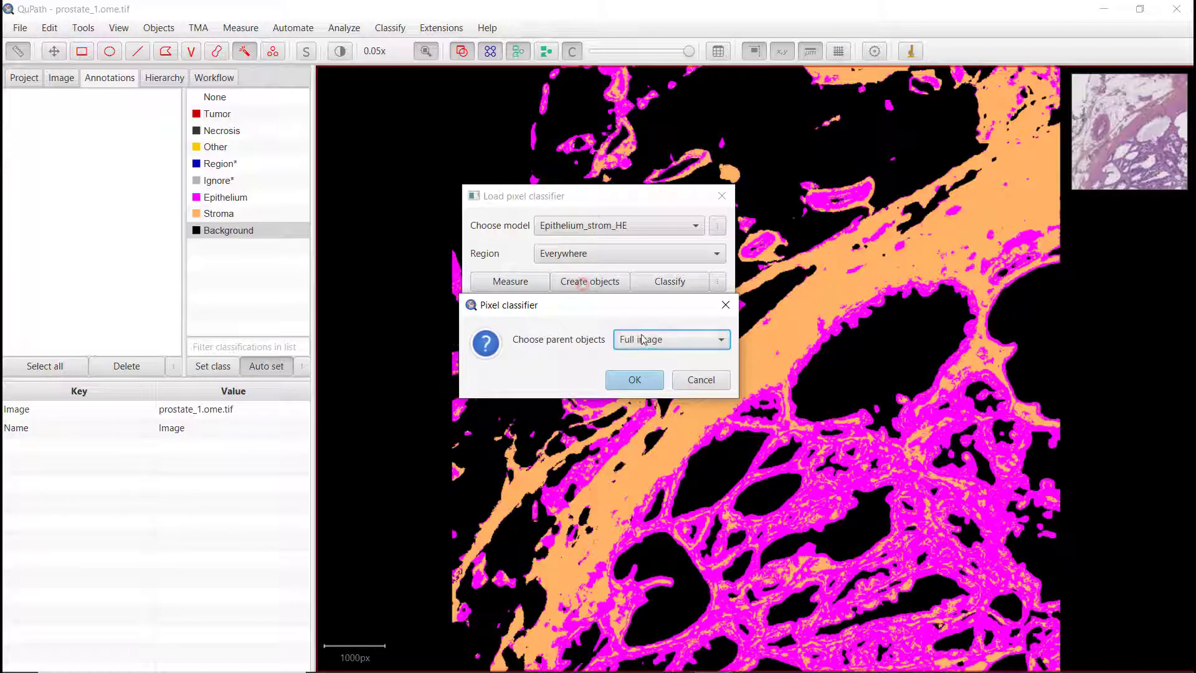
pyautogui.click(635, 378)
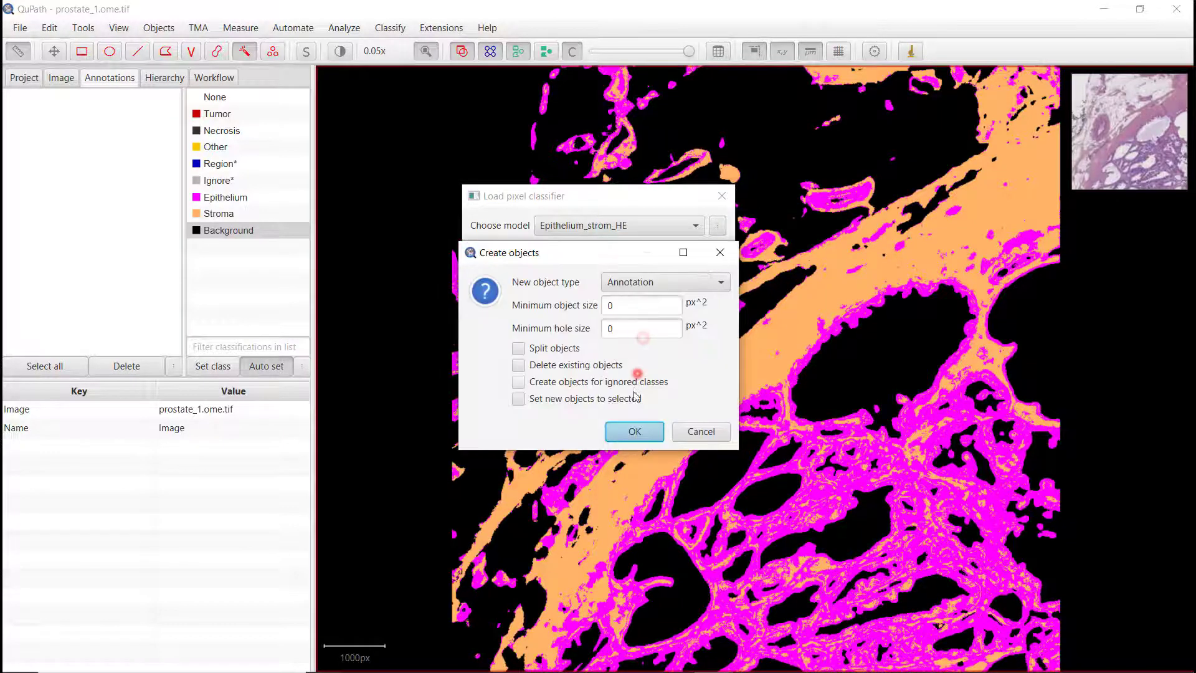
pyautogui.click(633, 429)
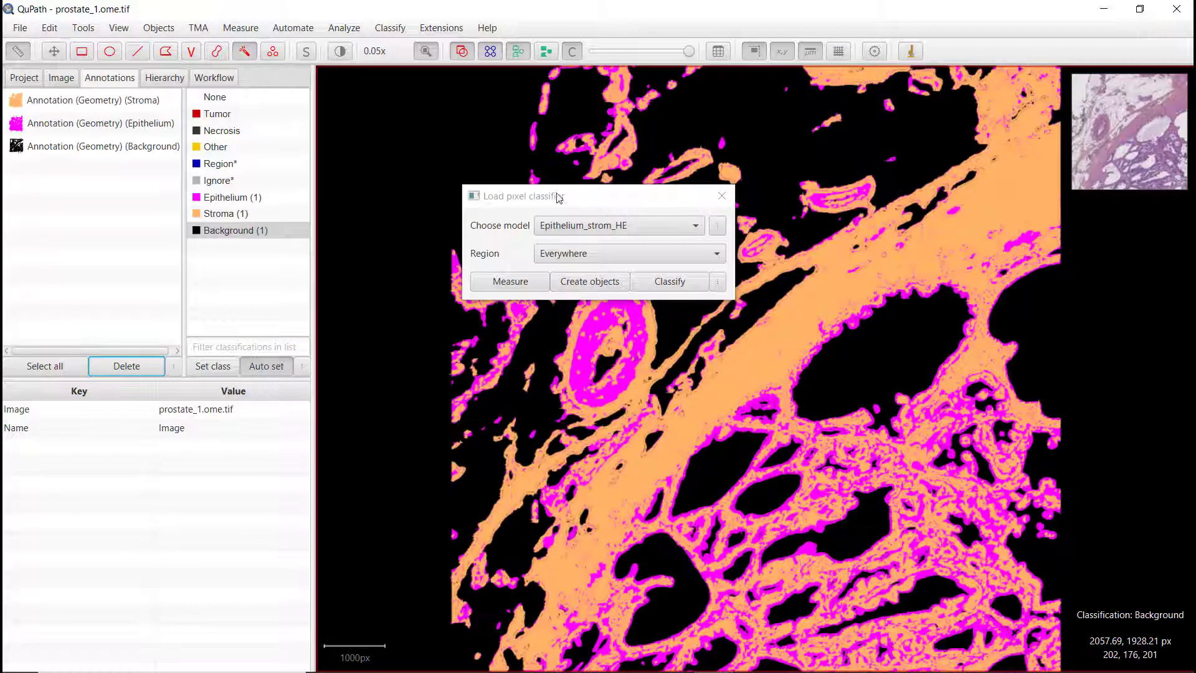
pyautogui.click(722, 196)
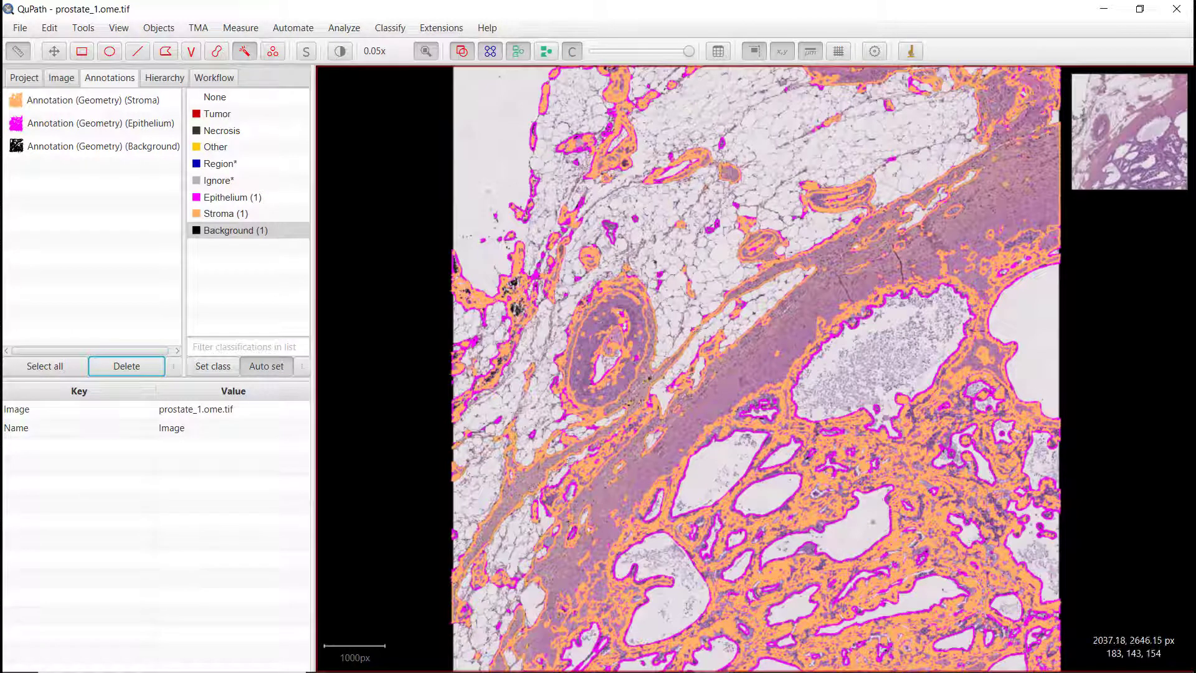
# Step: Toggle the annotation fill display on and off repeatedly
pyautogui.click(118, 27)
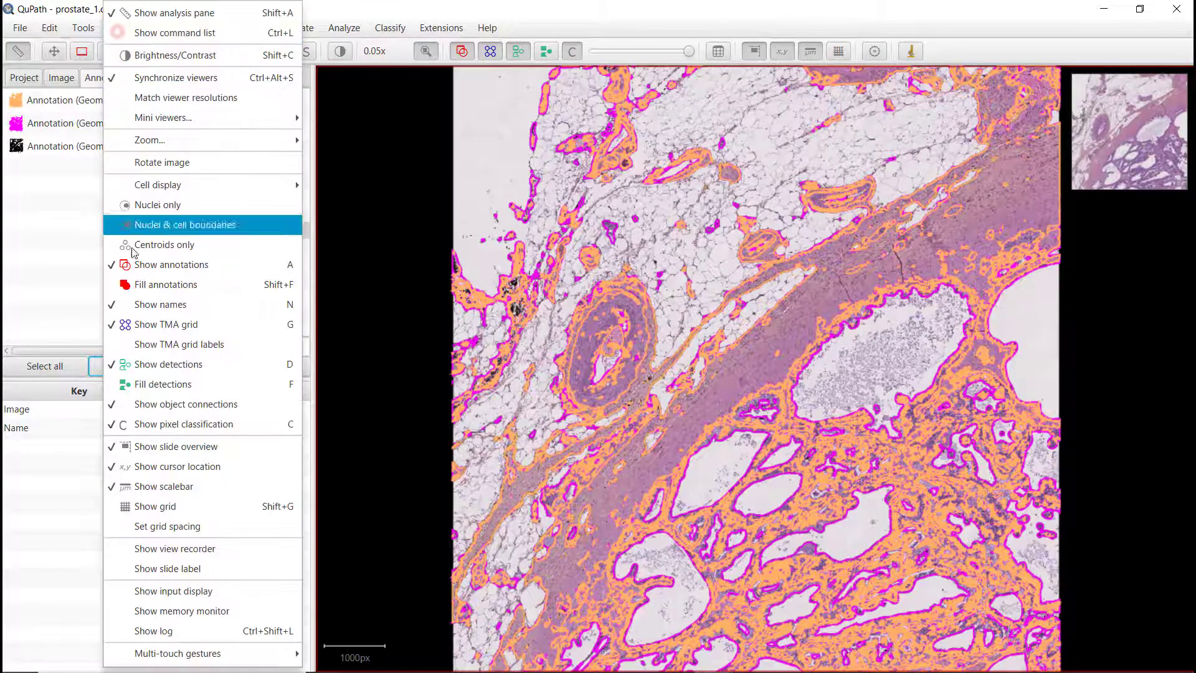
pyautogui.click(140, 284)
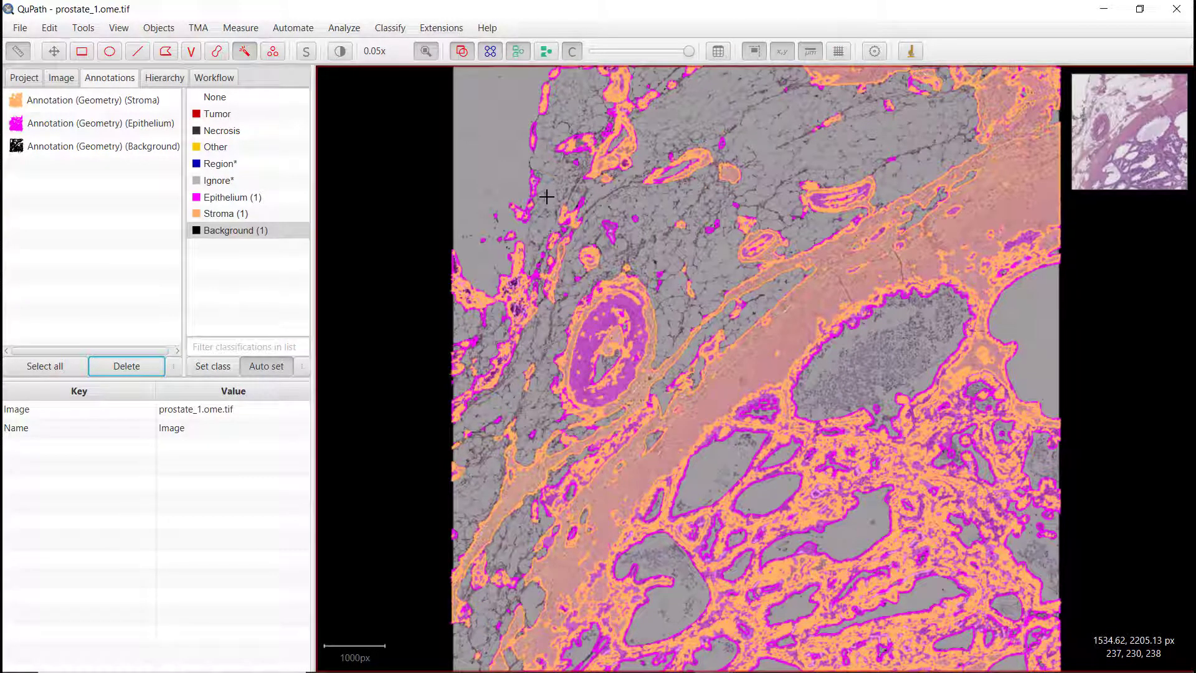
pyautogui.hotkey('shift', 'f')
pyautogui.hotkey('shift', 'f')
pyautogui.hotkey('shift', 'f')
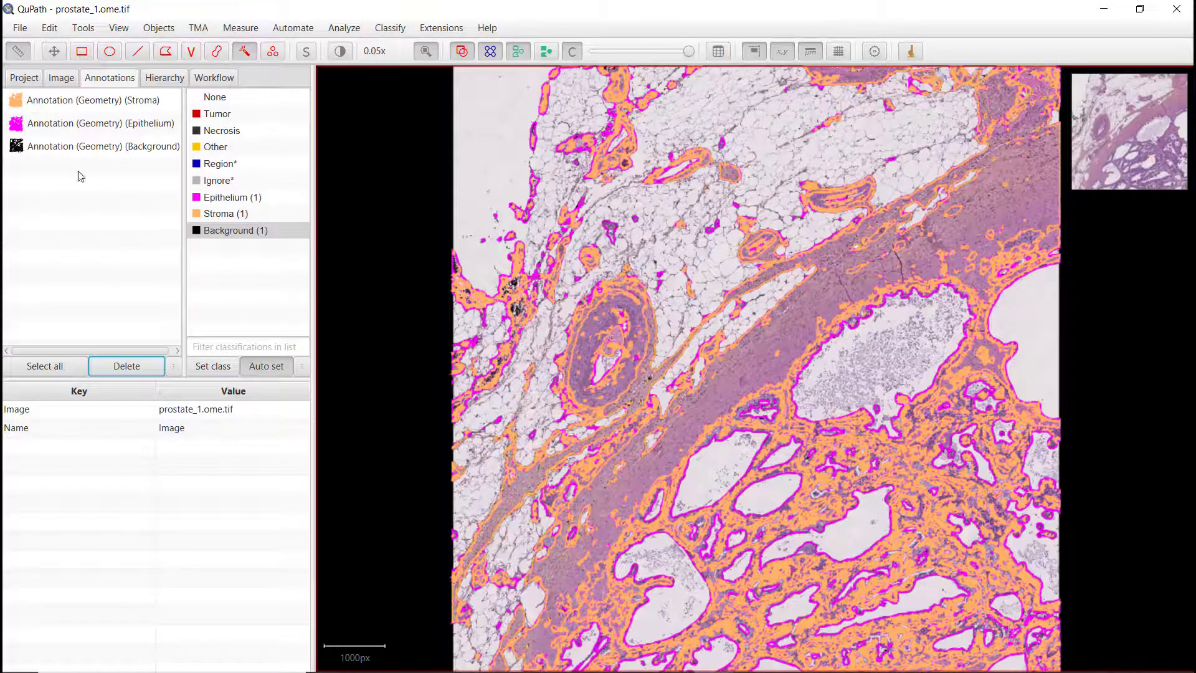
# Step: Delete the Background annotation
pyautogui.click(75, 149)
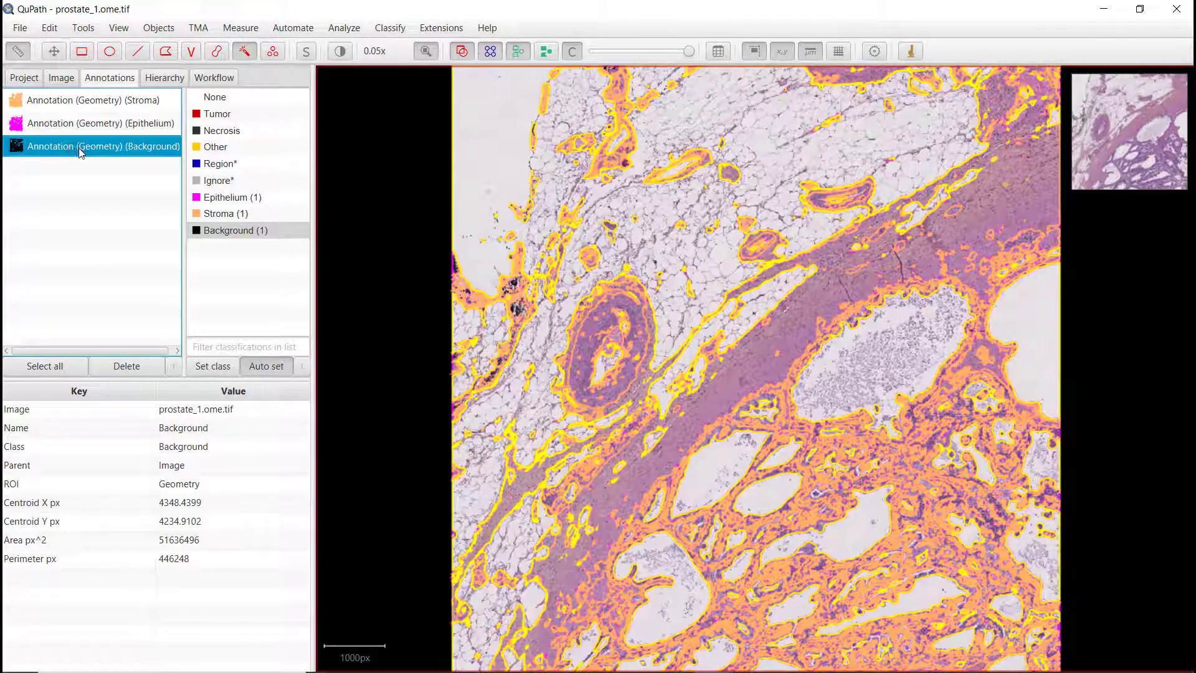
pyautogui.click(126, 367)
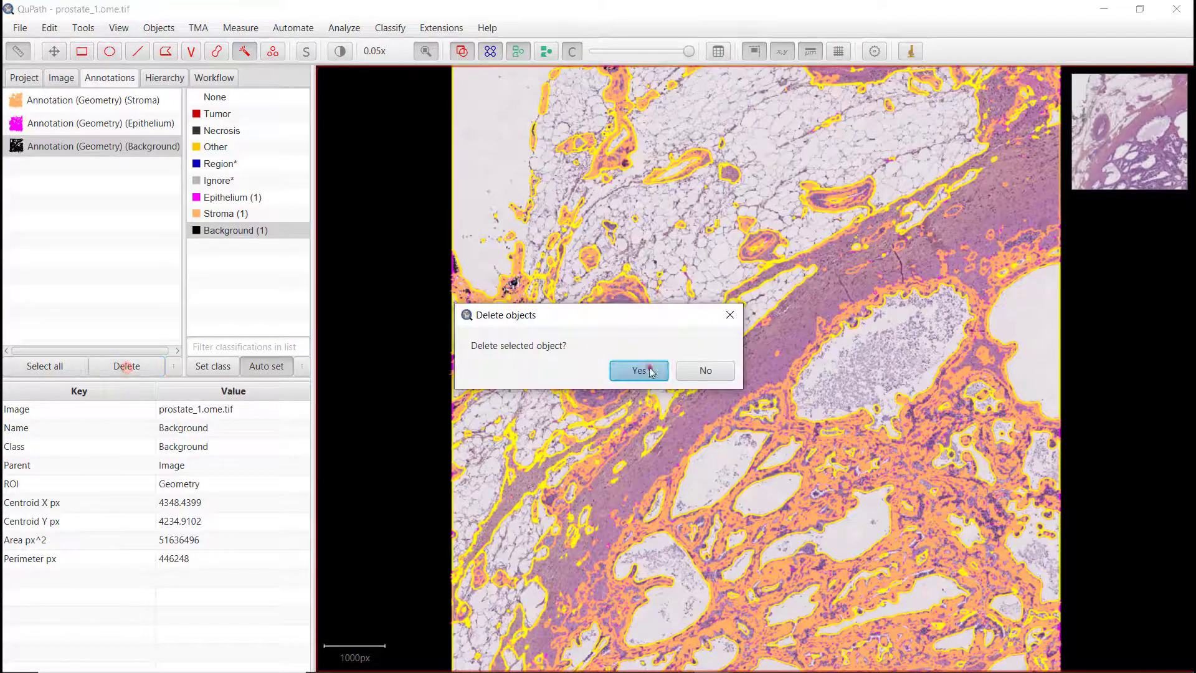
pyautogui.click(646, 369)
# Step: Inspect the Stroma and Epithelium annotations in turn, then clear the selection
pyautogui.click(72, 100)
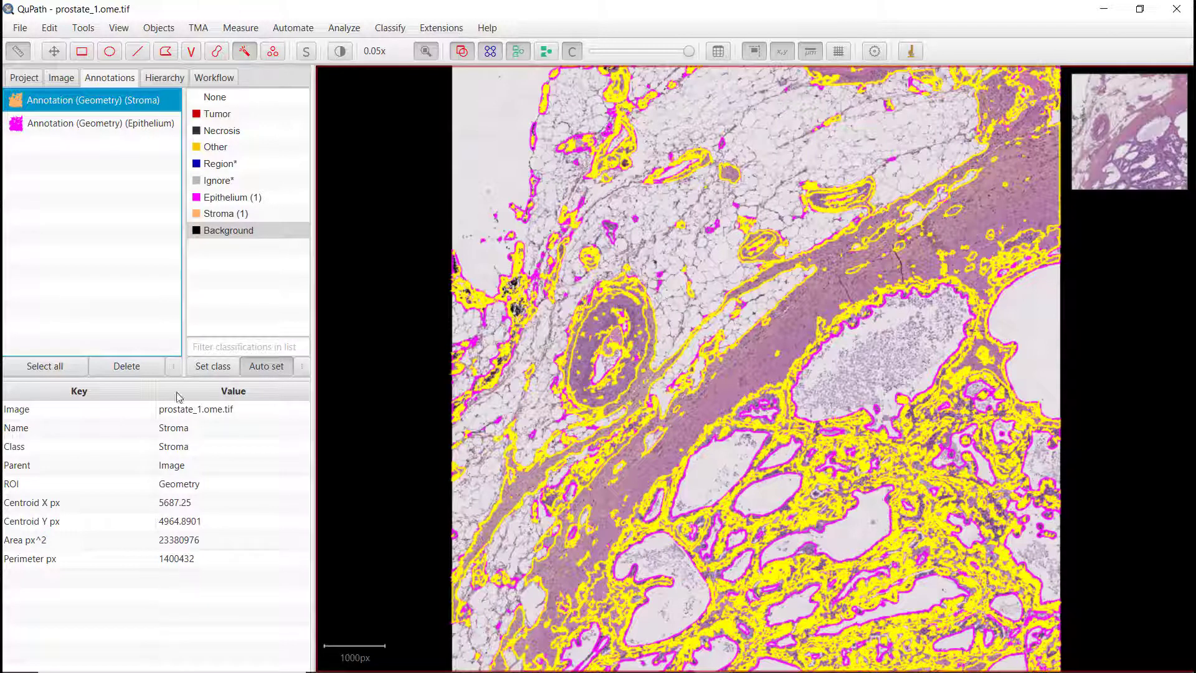
pyautogui.click(61, 123)
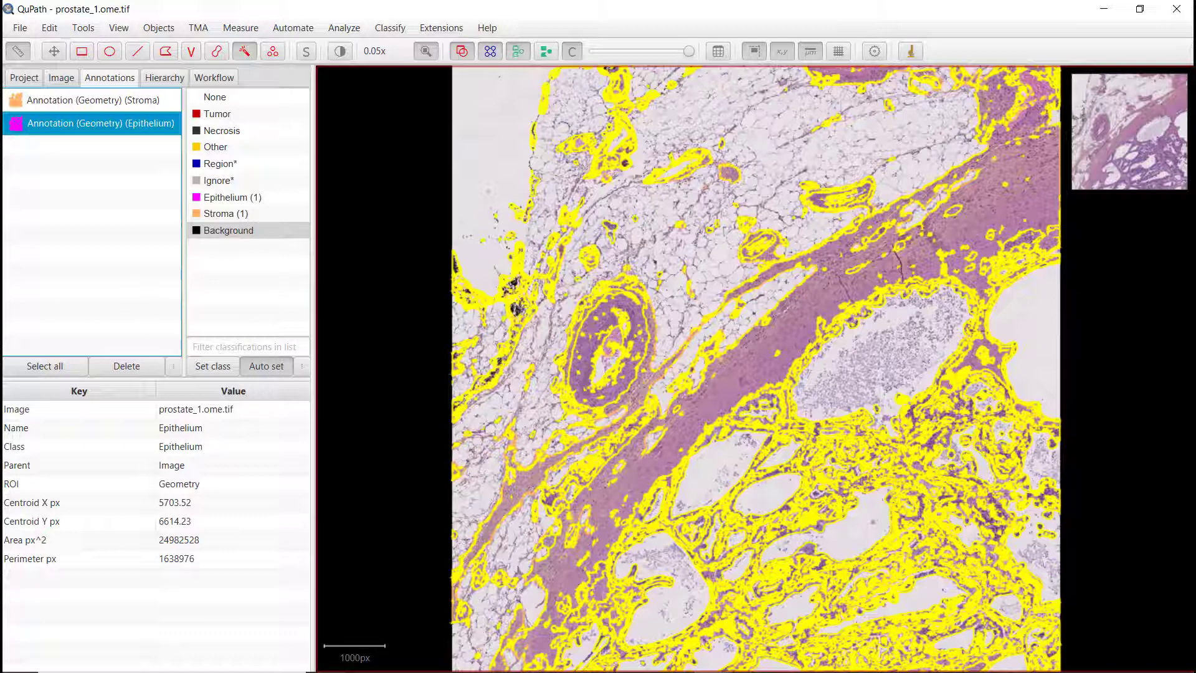
pyautogui.press('m')
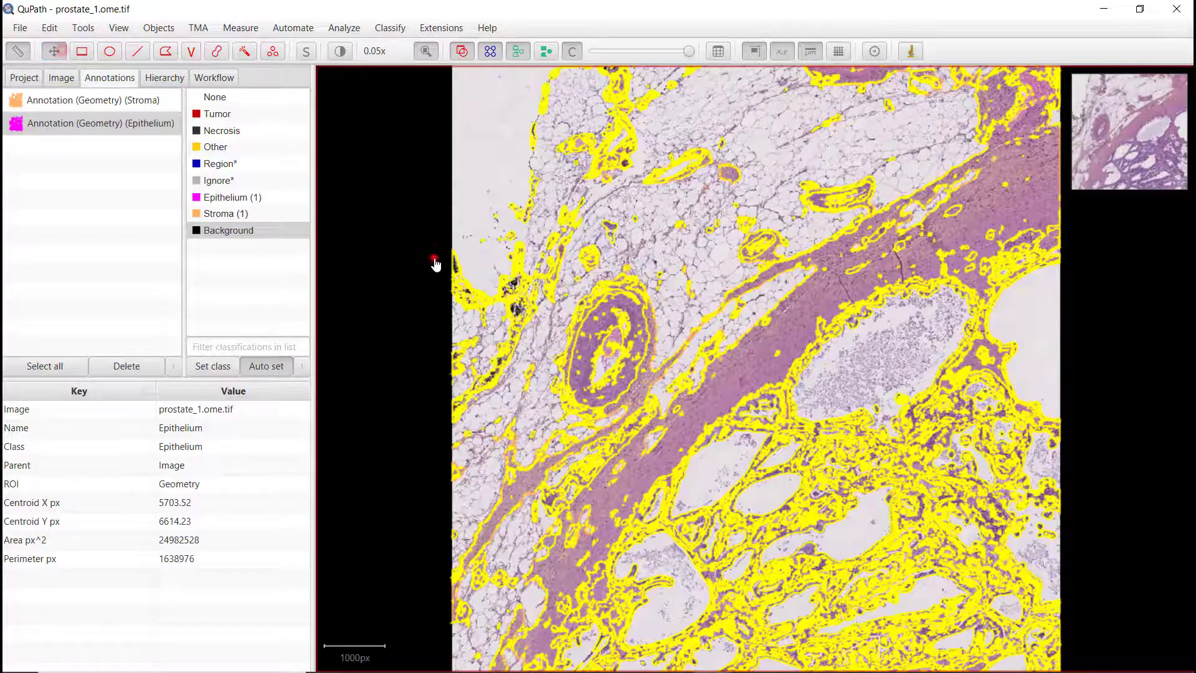
pyautogui.click(434, 258)
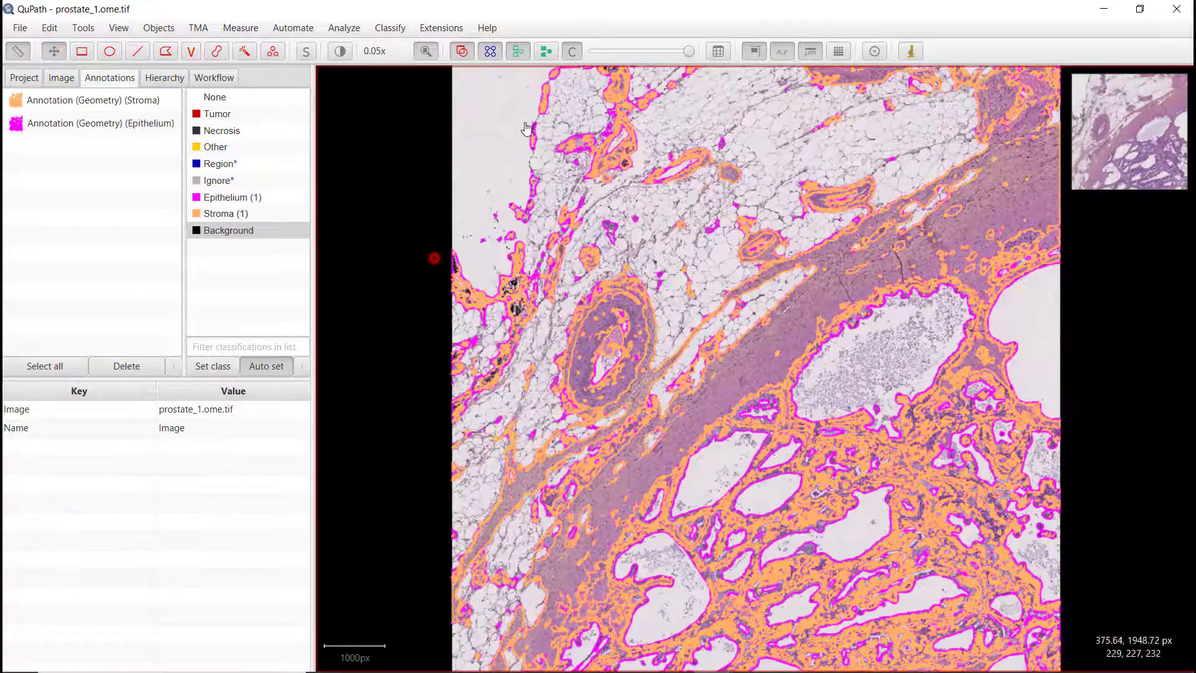
# Step: Open the annotation measurements table, maximize it, copy its contents to the clipboard, and close it
pyautogui.click(717, 52)
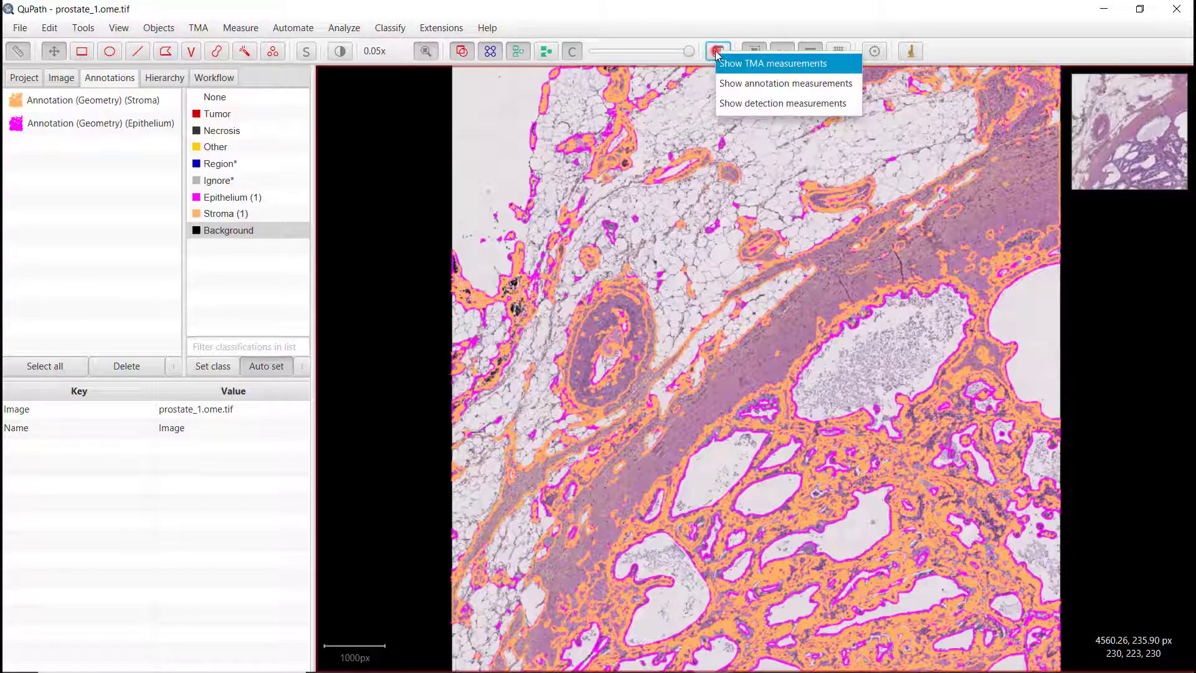
pyautogui.click(741, 89)
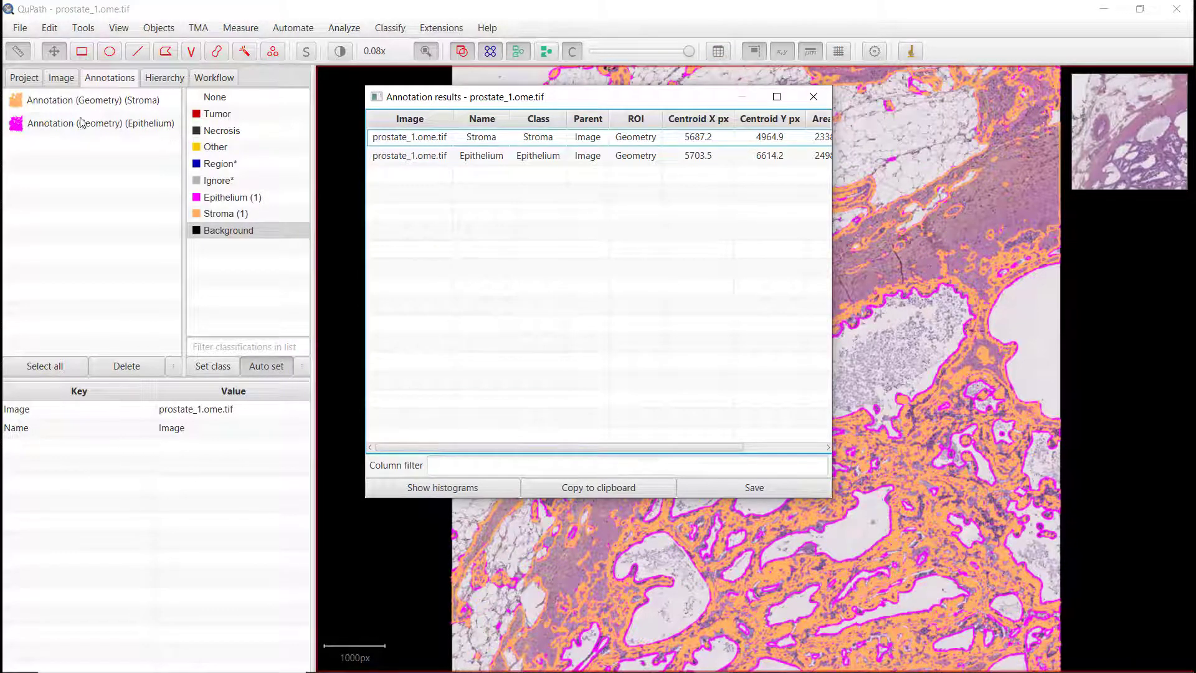
pyautogui.click(776, 96)
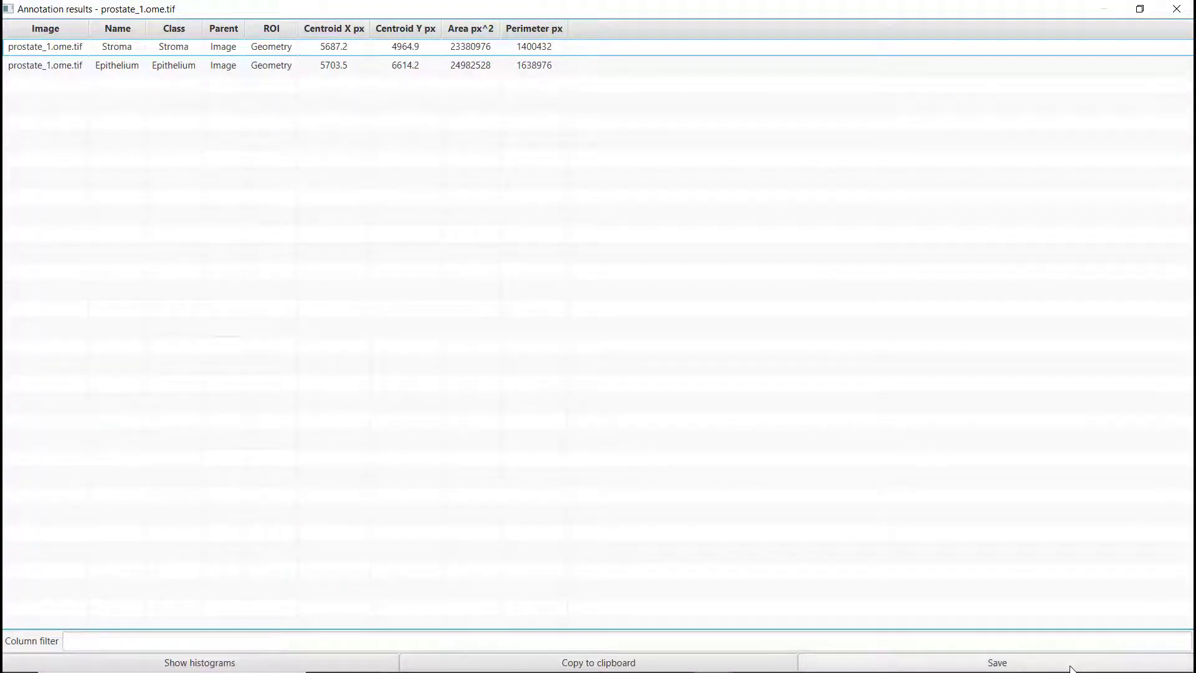
pyautogui.click(623, 665)
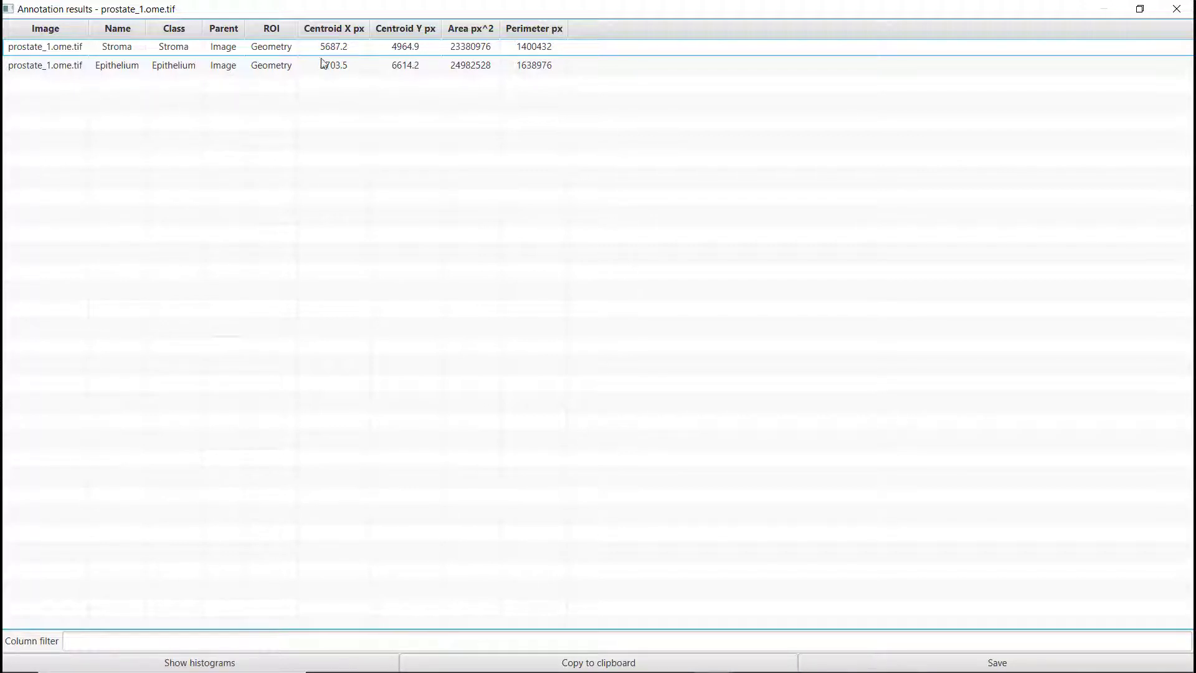
pyautogui.click(1183, 8)
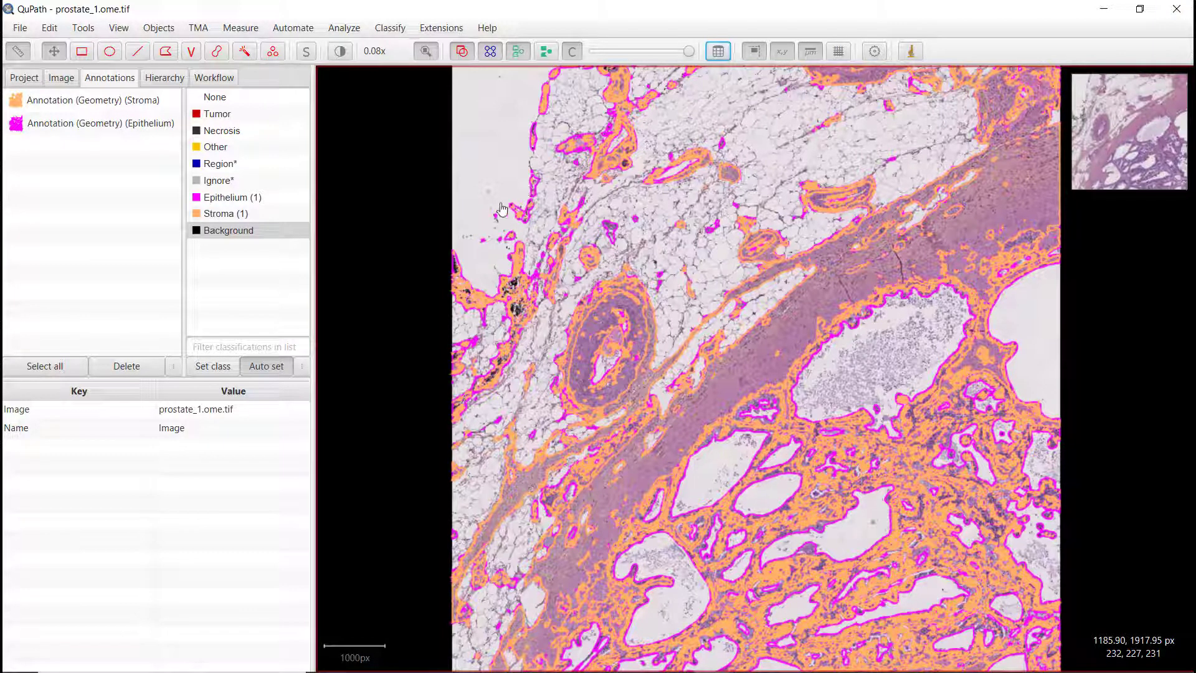
# Step: Copy the command of the most recent 'Pixel classifier create annotations' entry from the workflow command history
pyautogui.click(28, 83)
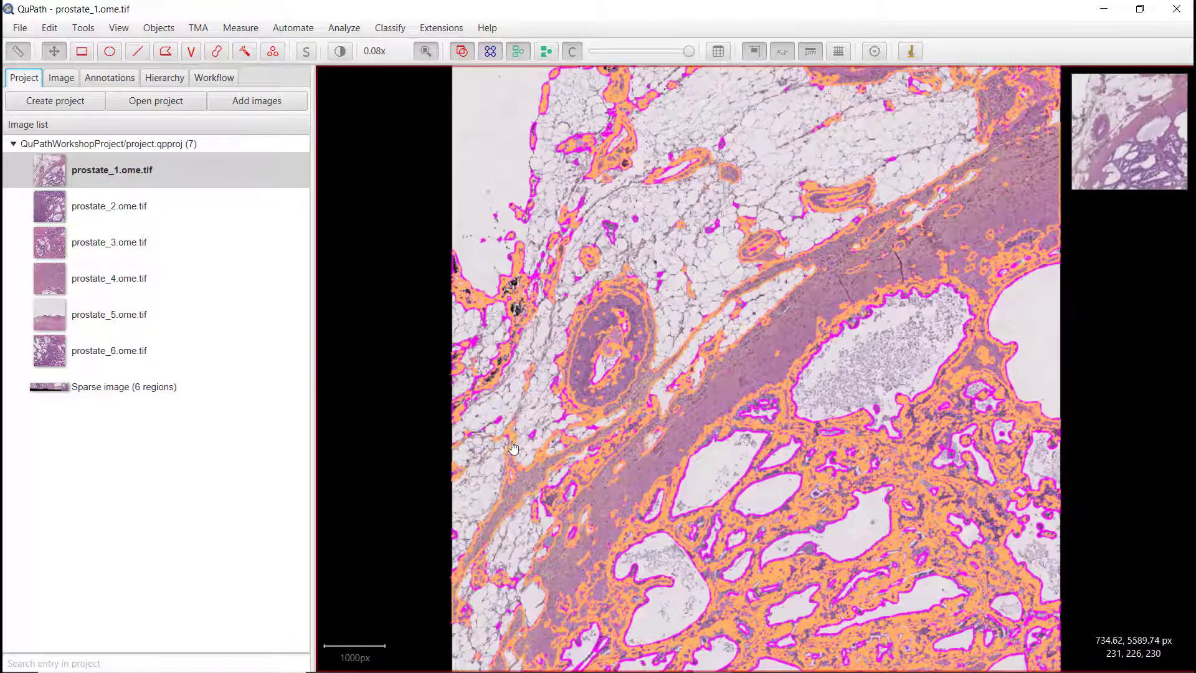
pyautogui.click(220, 78)
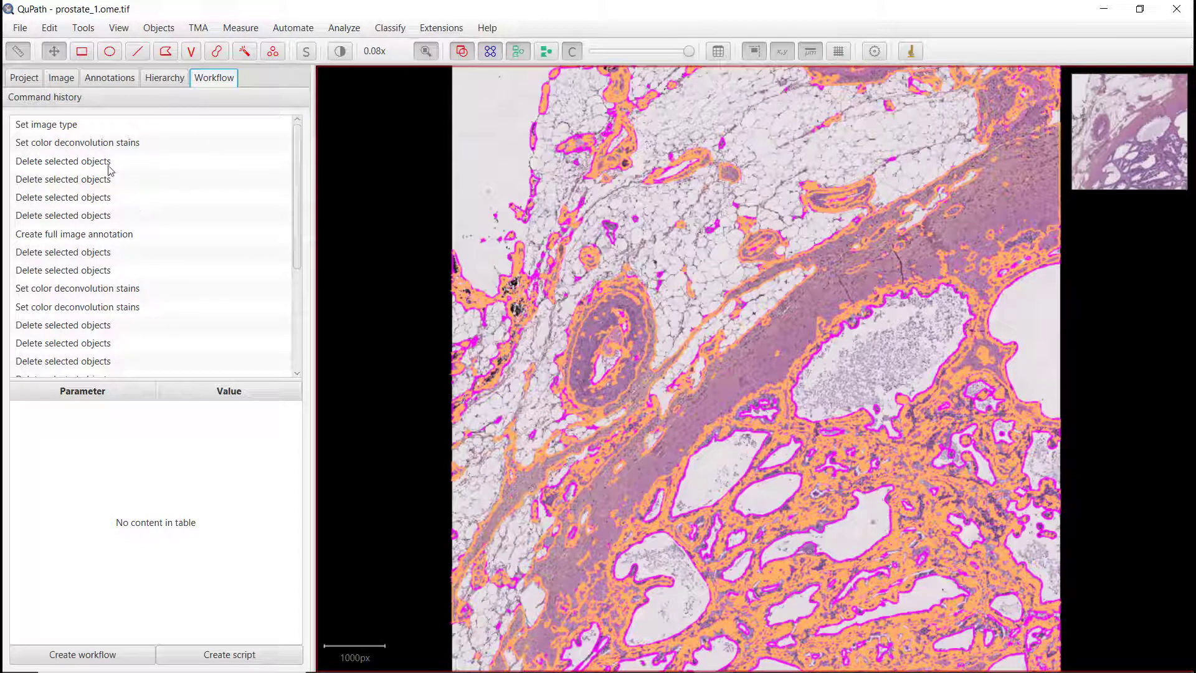
pyautogui.scroll(-1, 173, 307)
pyautogui.scroll(-3, 174, 306)
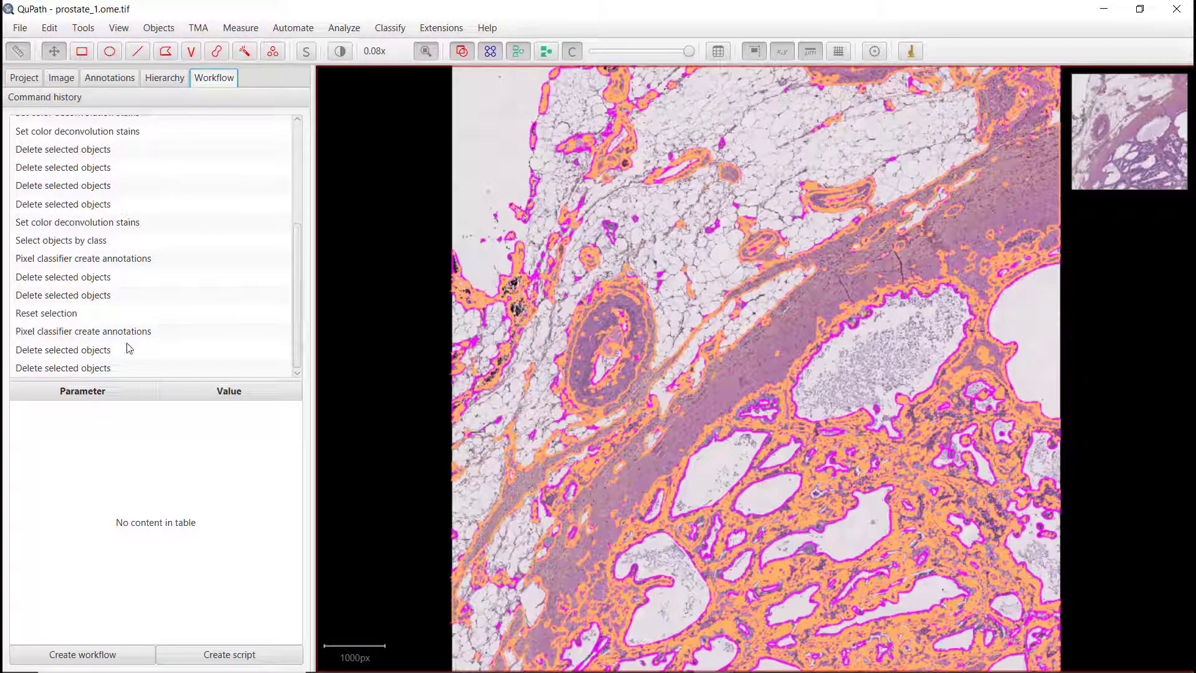
pyautogui.click(74, 334)
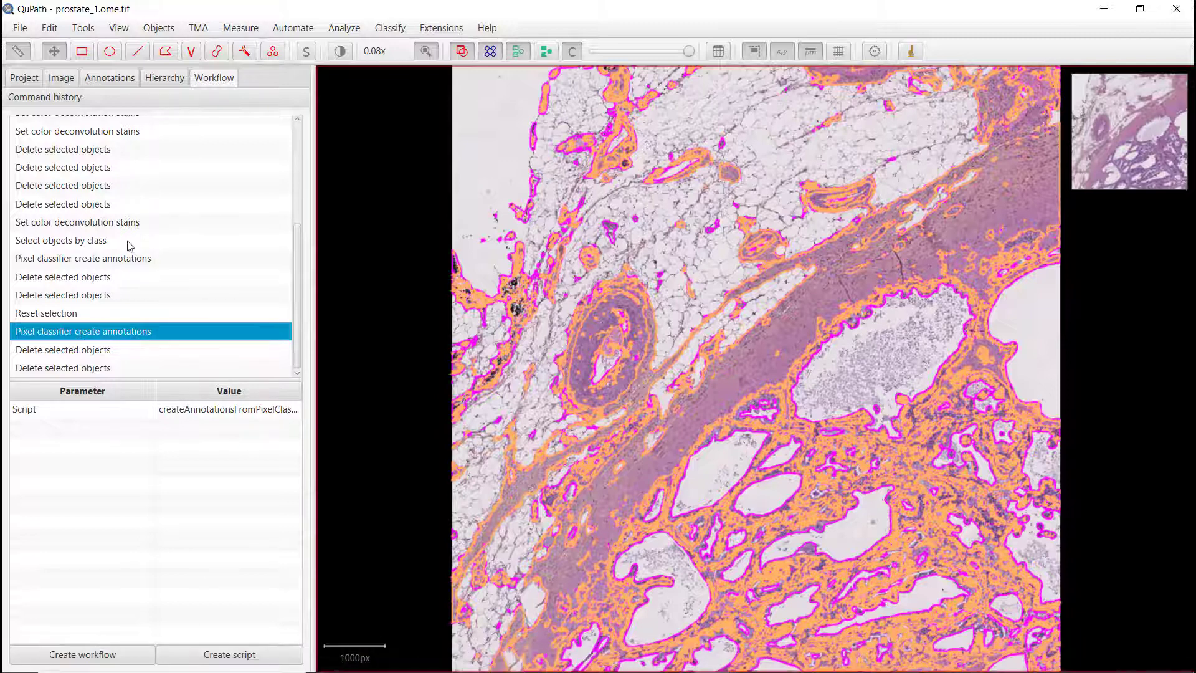
pyautogui.rightClick(59, 333)
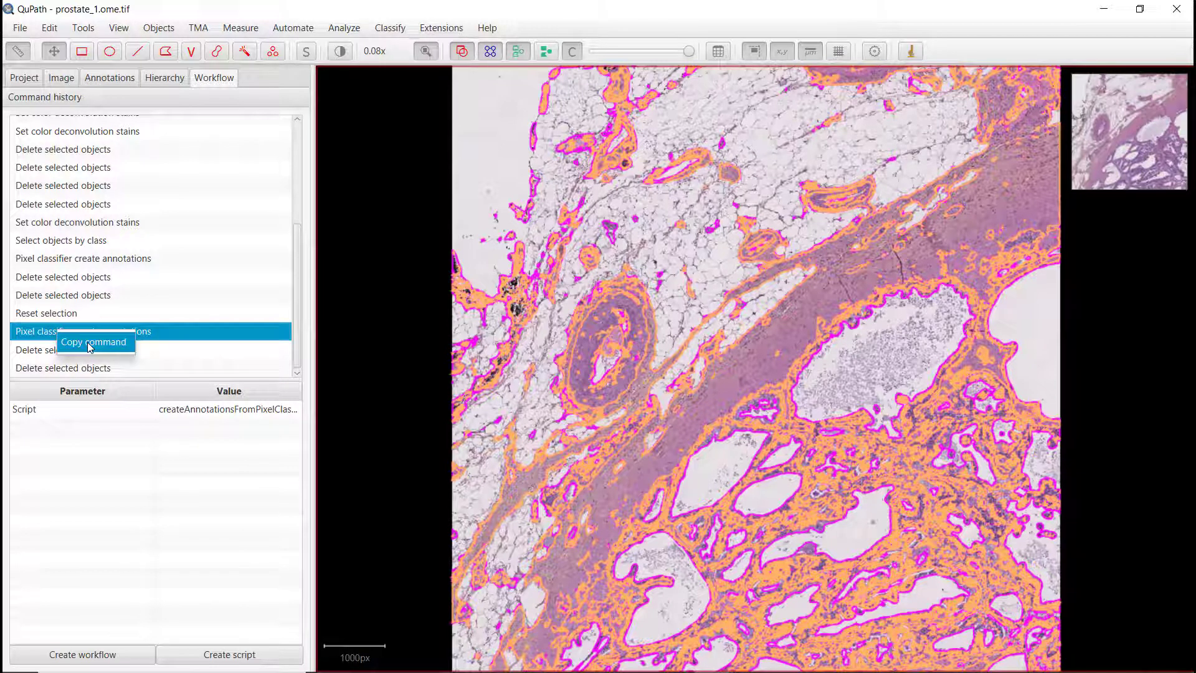
pyautogui.click(89, 347)
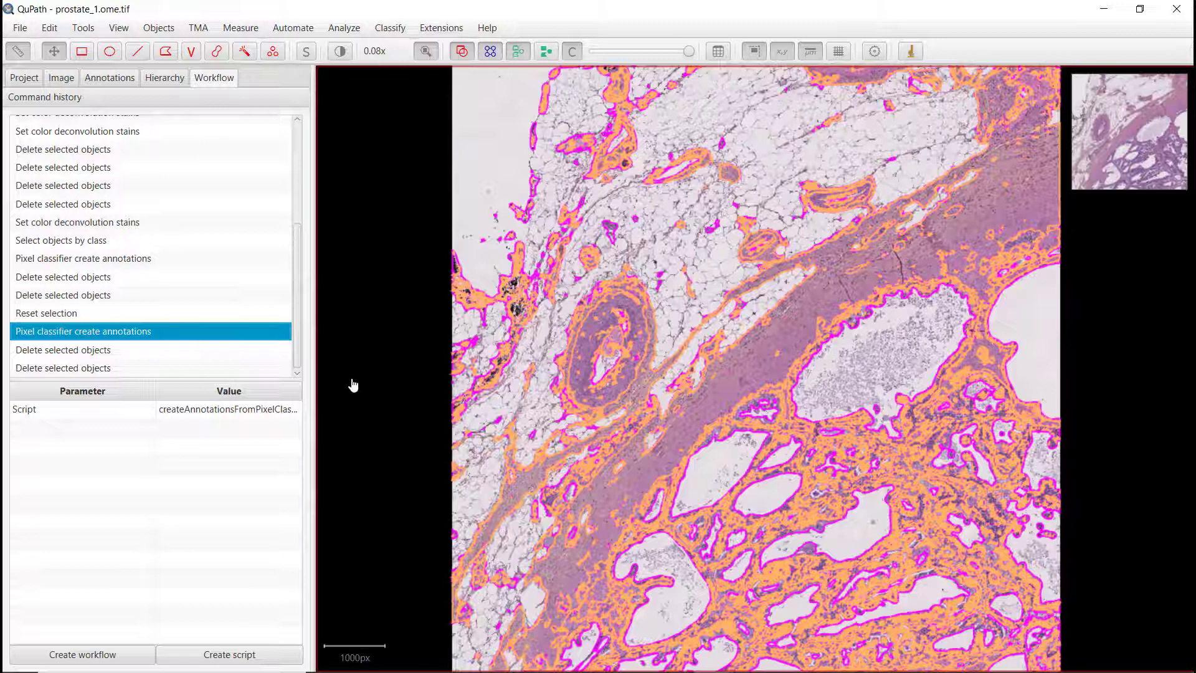
# Step: Create a new project script named Batch_epi_stroma_HE through the command list
pyautogui.hotkey('ctrl', 'l')
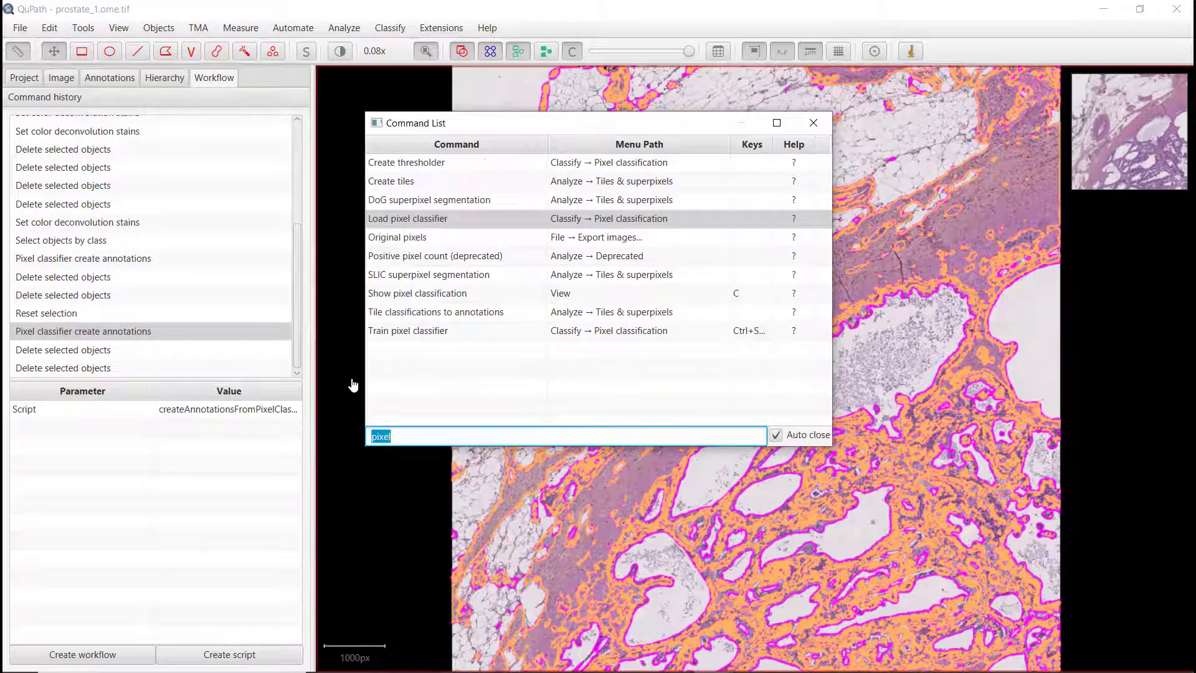
pyautogui.write('scri')
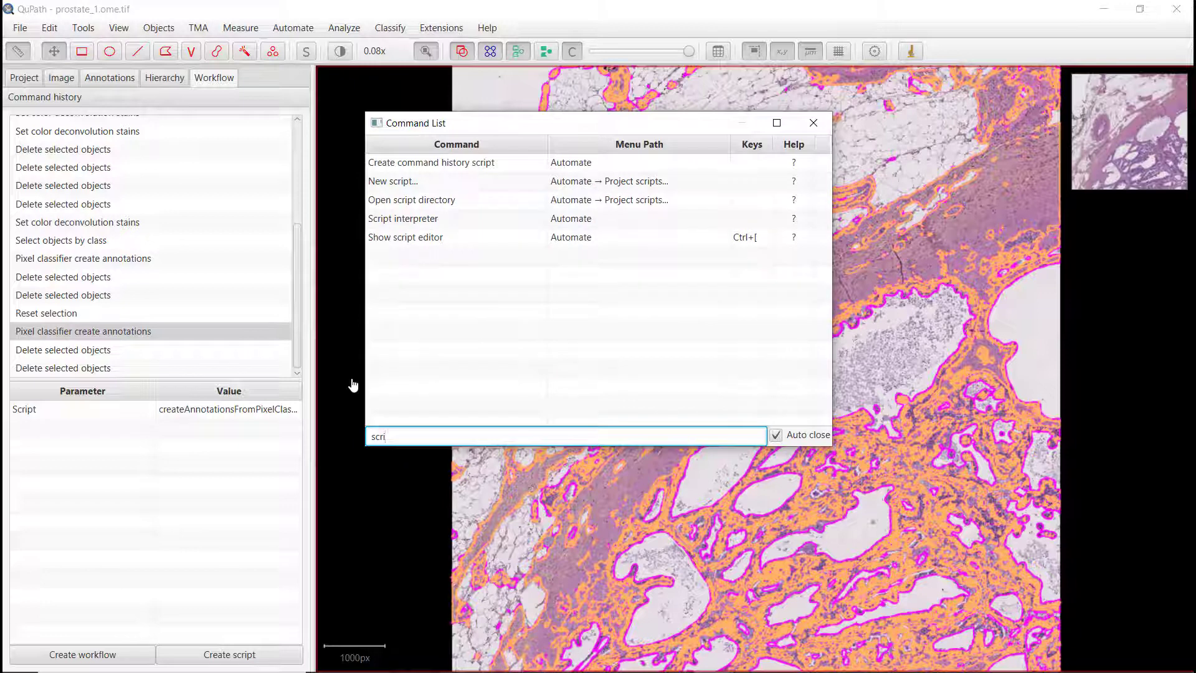
pyautogui.doubleClick(411, 181)
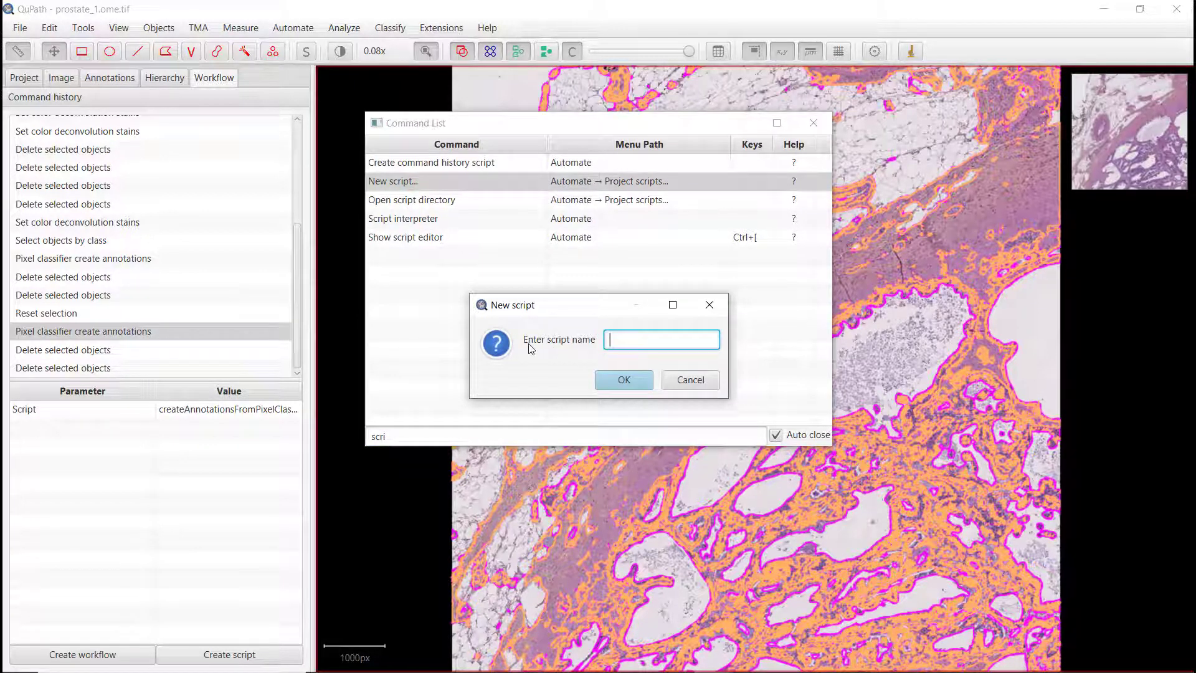
pyautogui.write('Batch_epi_stroma_HE')
pyautogui.click(628, 383)
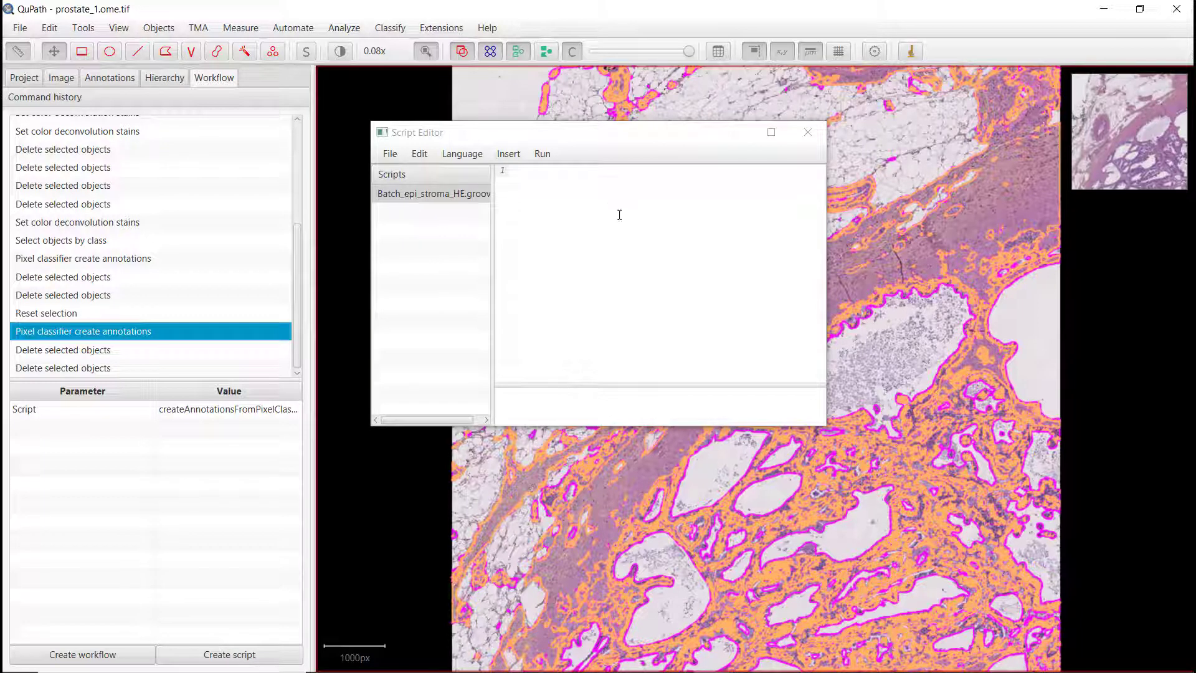
# Step: Paste the copied classifier command into the script editor and widen the editor window
pyautogui.rightClick(532, 182)
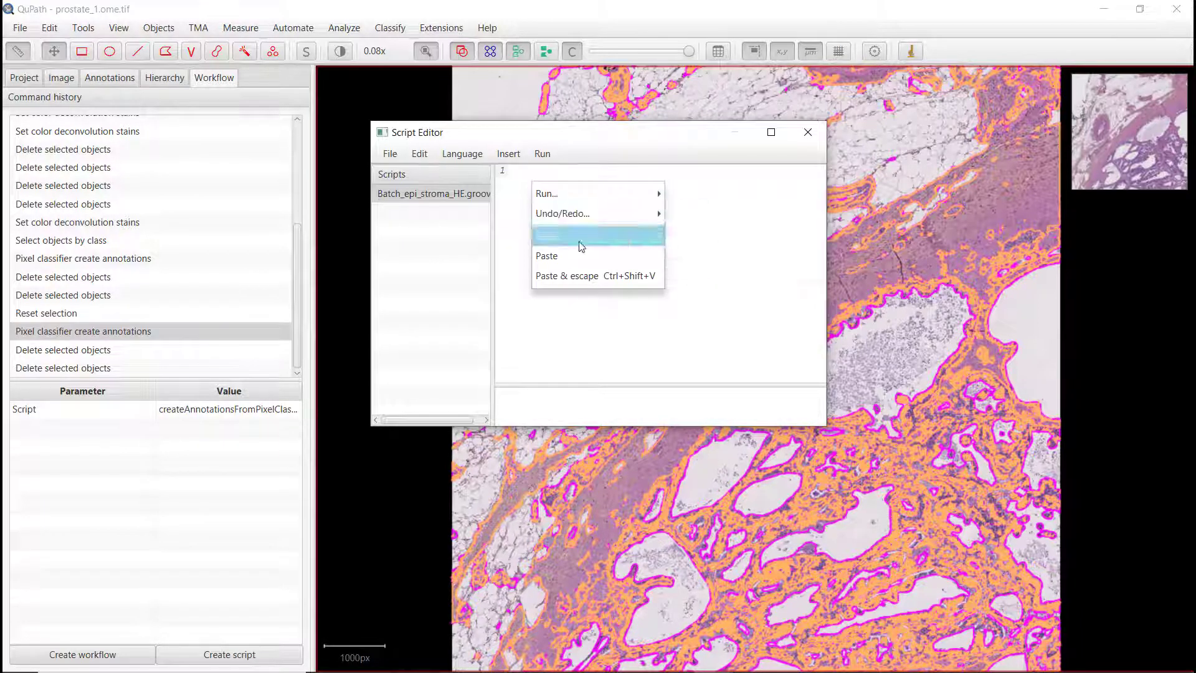
pyautogui.click(576, 262)
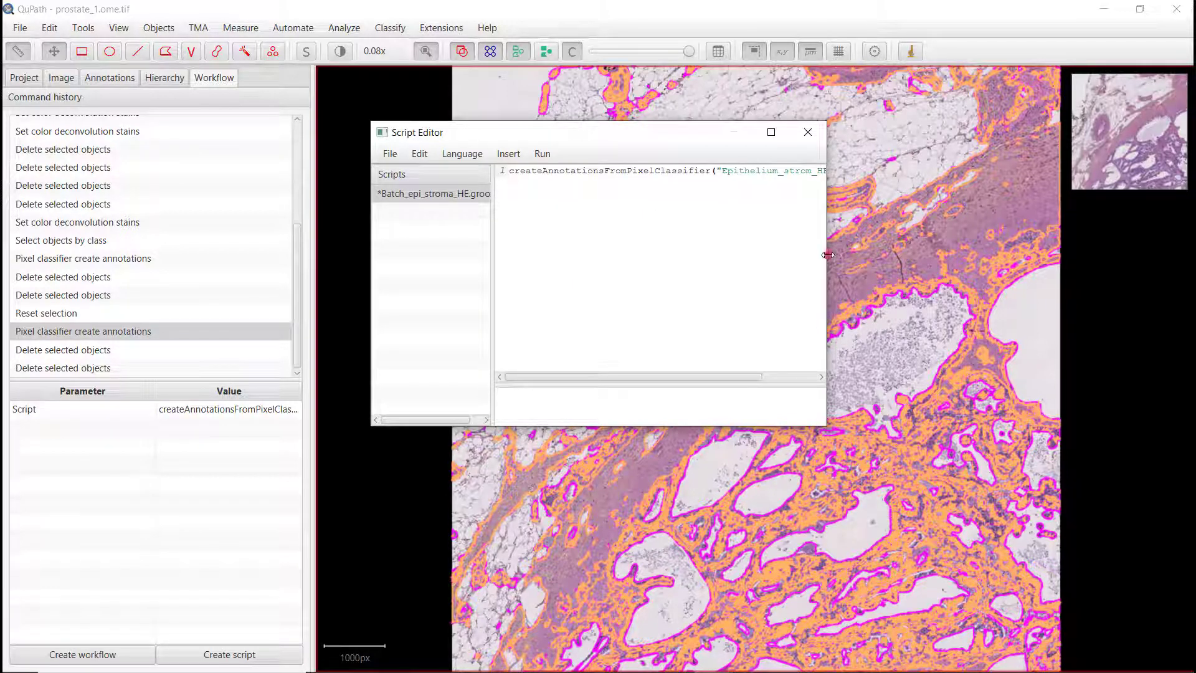
pyautogui.moveTo(826, 255); pyautogui.dragTo(1016, 255)
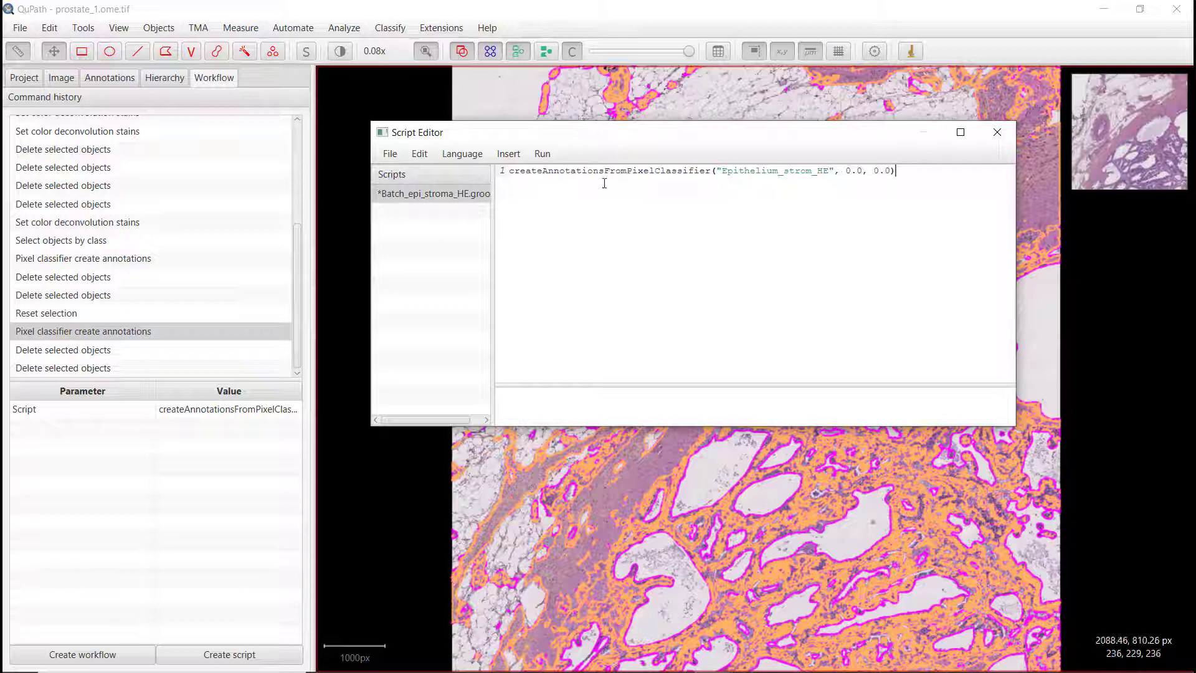
# Step: Run the script for the project on images prostate_2.ome.tif through prostate_6.ome.tif
pyautogui.click(541, 154)
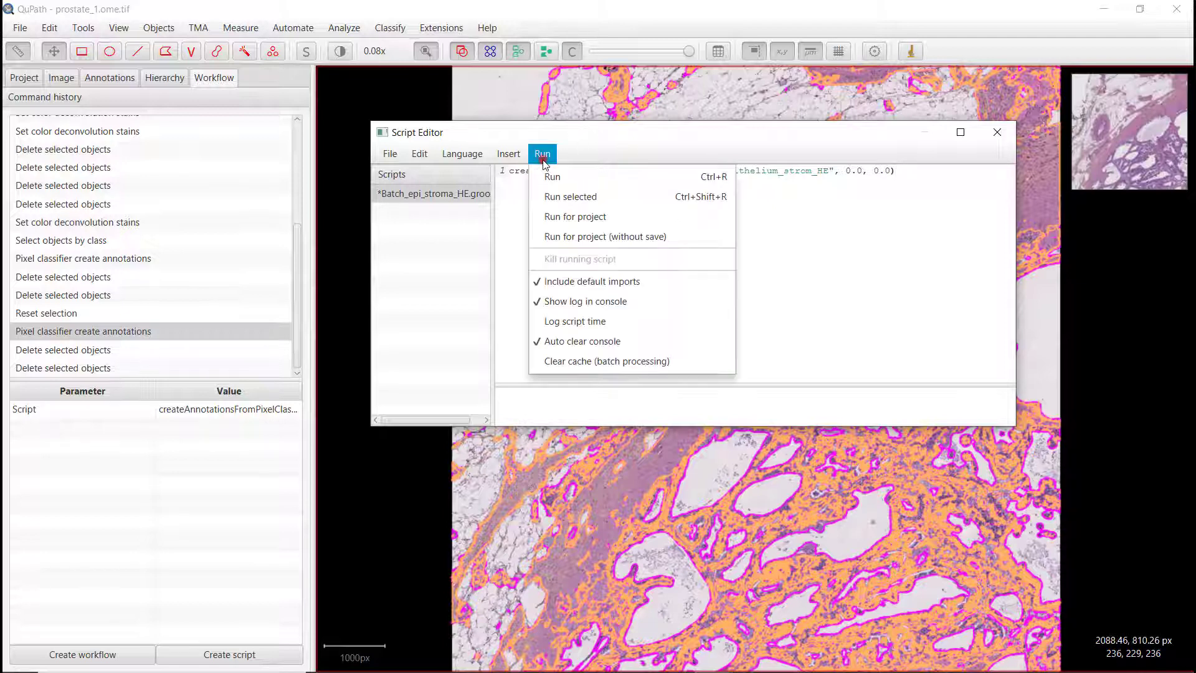
pyautogui.click(575, 218)
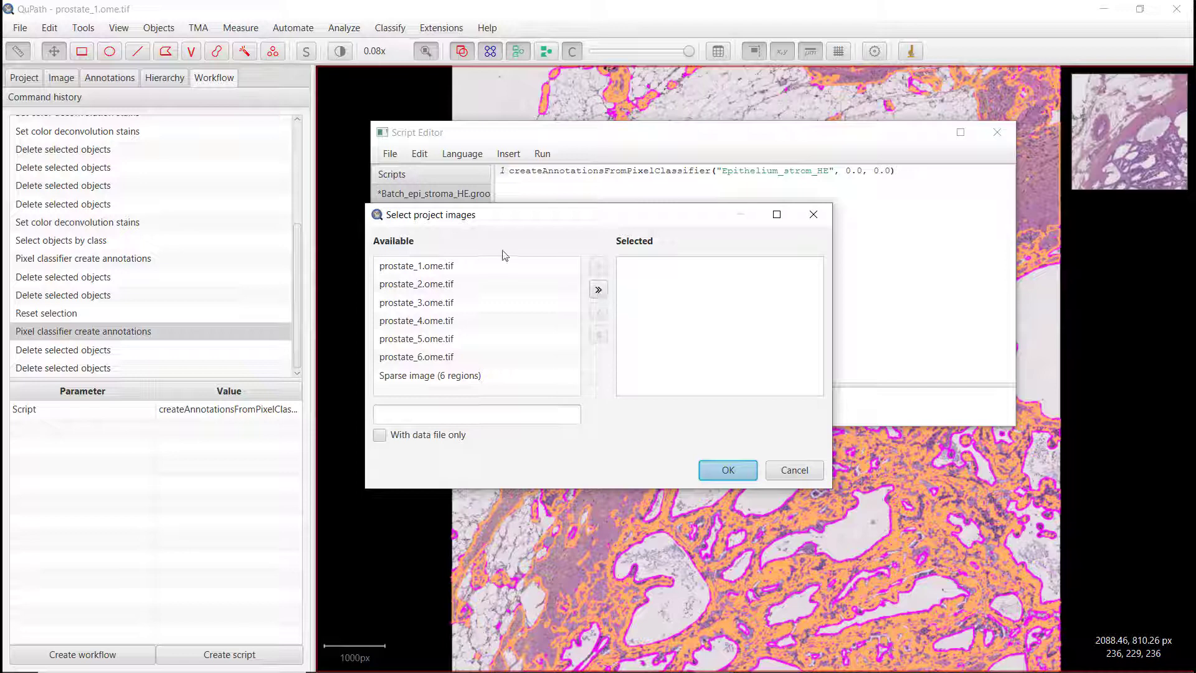
pyautogui.click(429, 283)
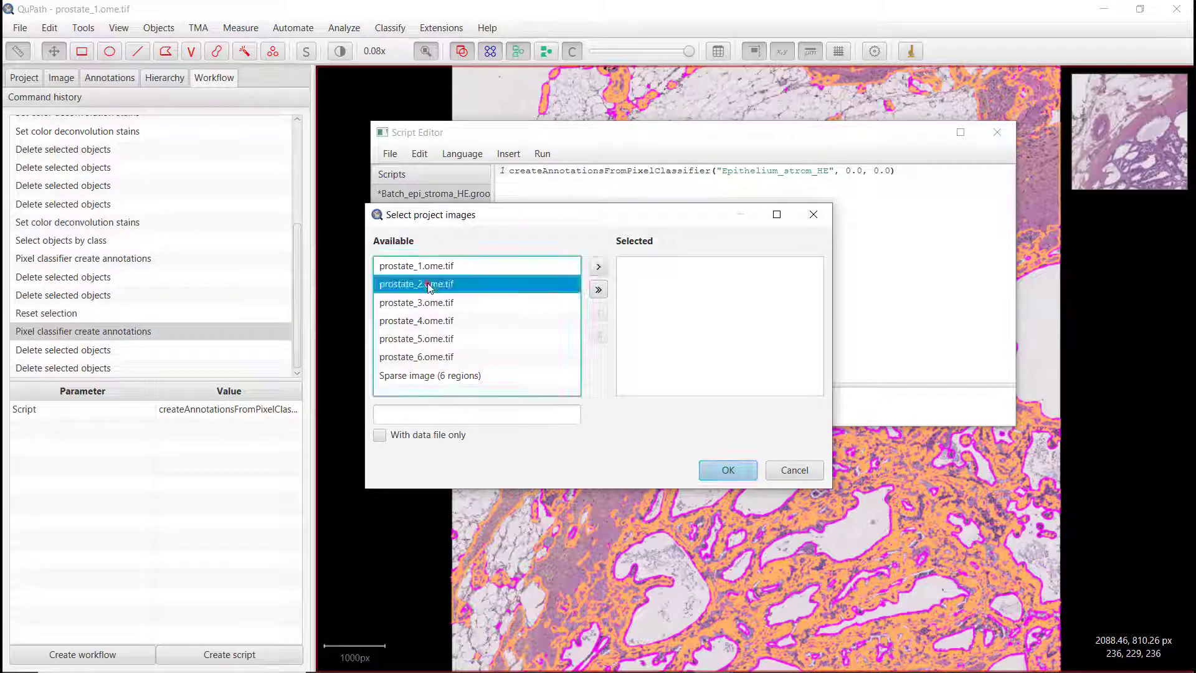
pyautogui.keyDown('shift'); pyautogui.click(429, 360); pyautogui.keyUp('shift')
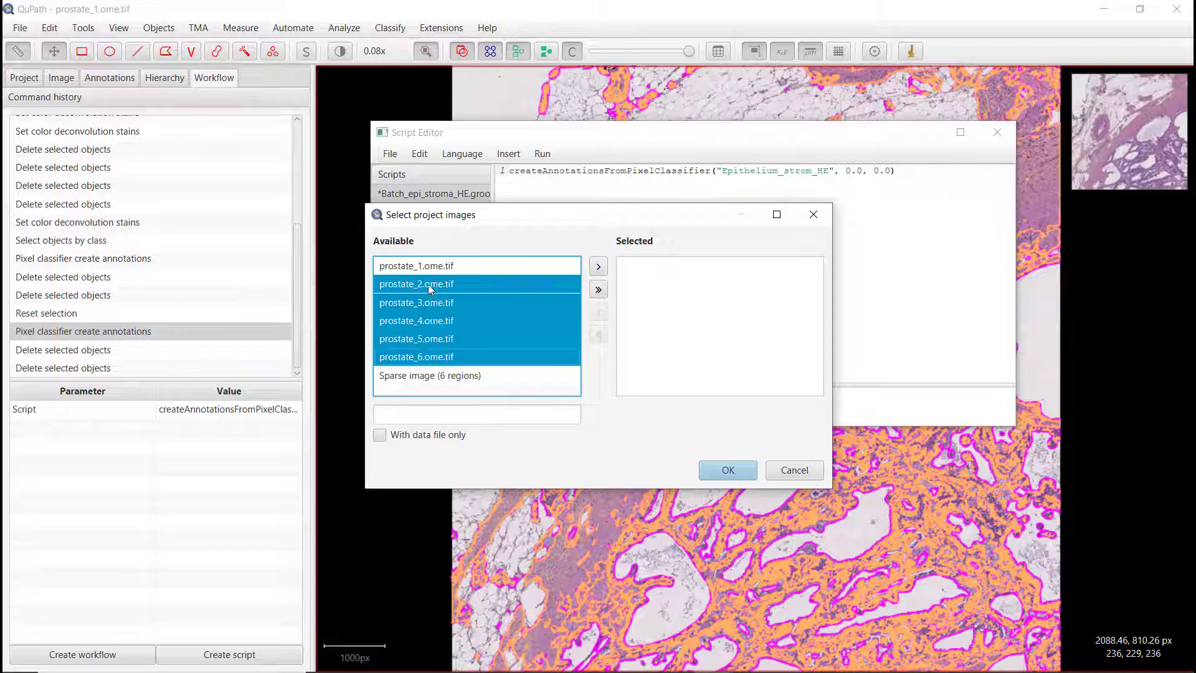
pyautogui.click(597, 268)
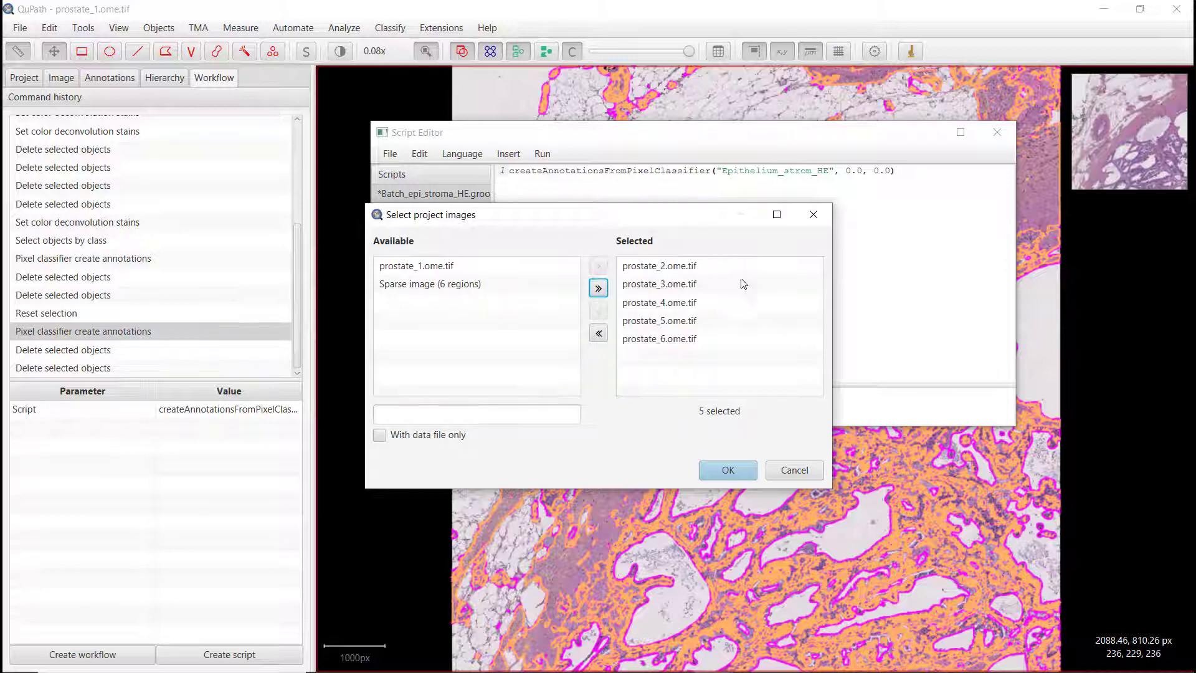
pyautogui.click(712, 470)
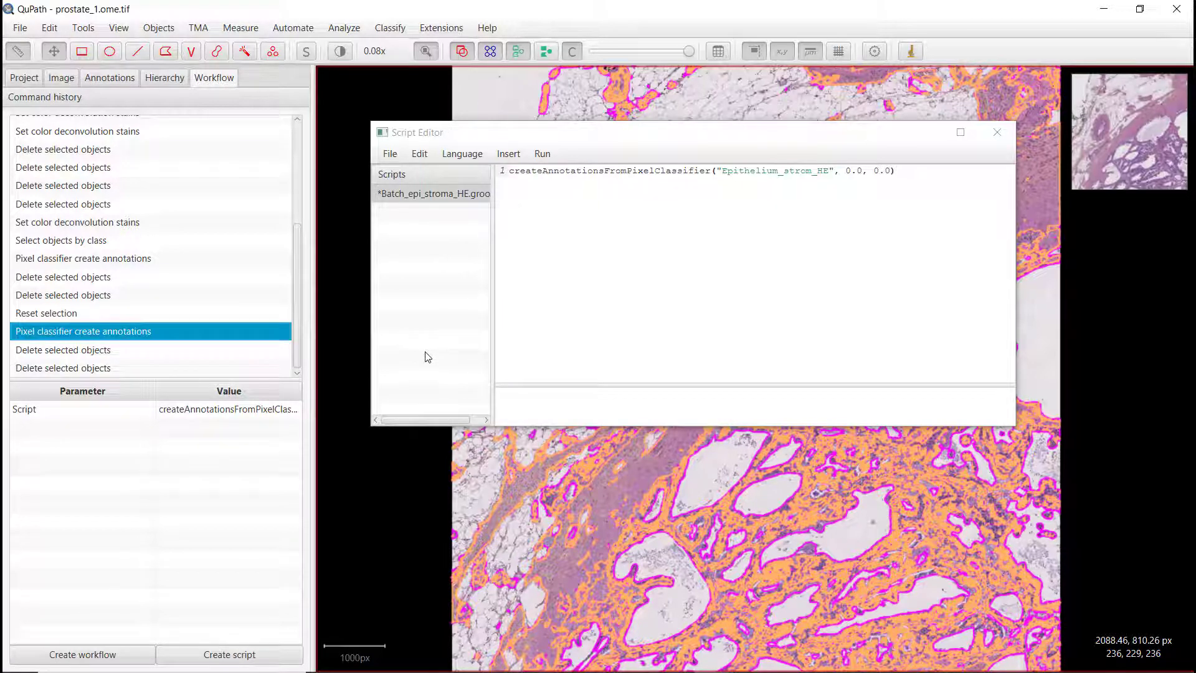
# Step: Open prostate_2.ome.tif and review its generated annotations in the annotation list
pyautogui.click(22, 78)
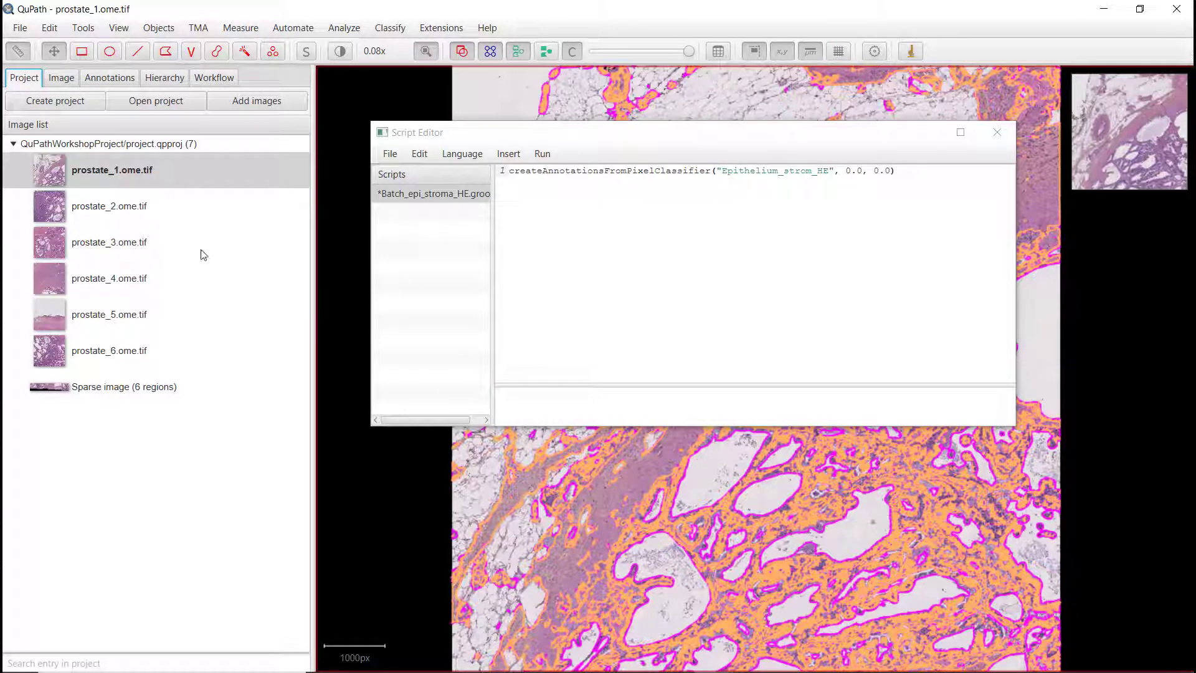
pyautogui.click(117, 209)
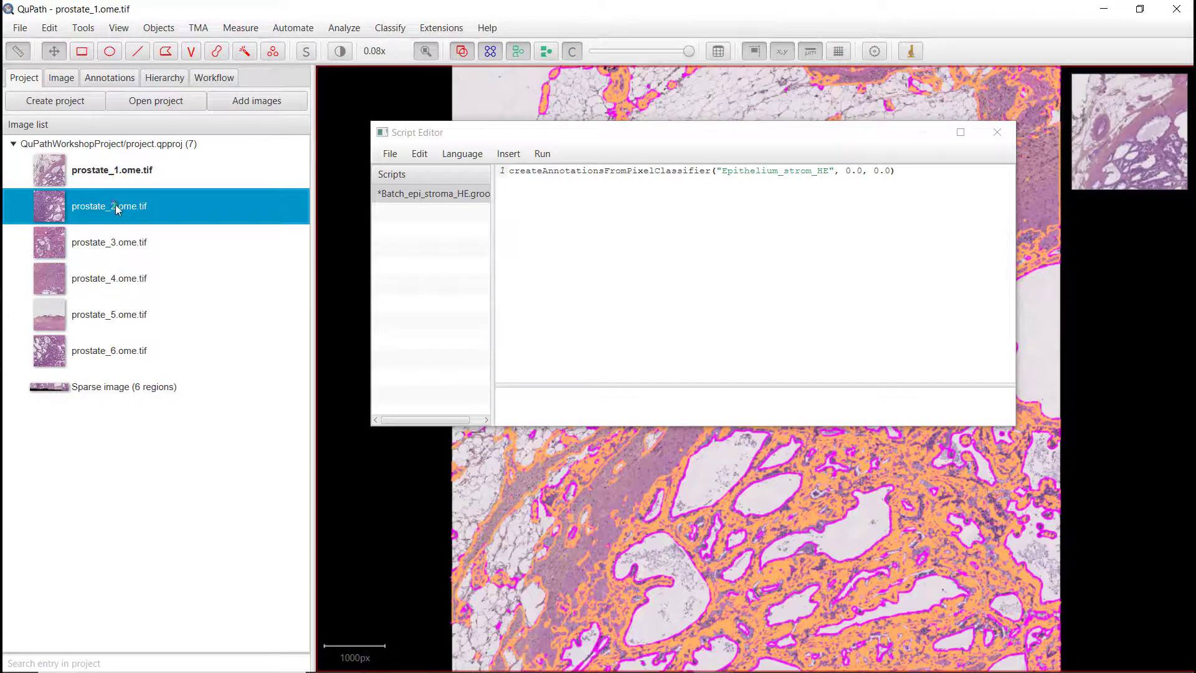
pyautogui.doubleClick(117, 208)
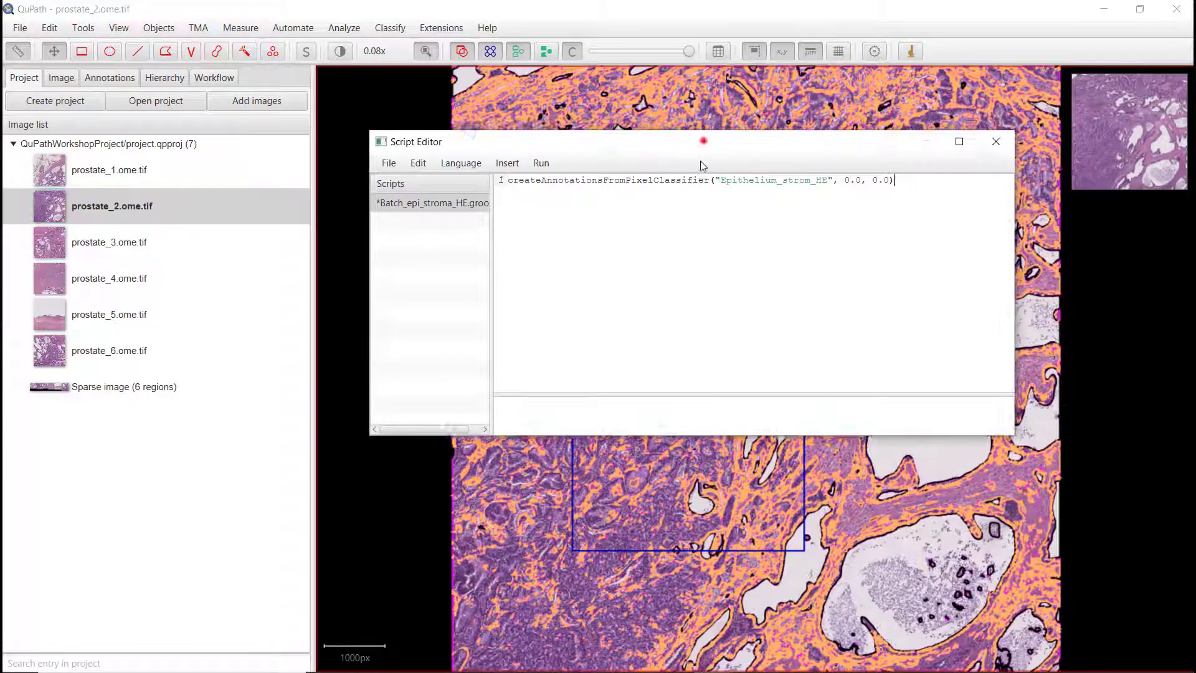
pyautogui.moveTo(702, 141); pyautogui.dragTo(675, 342)
pyautogui.click(976, 335)
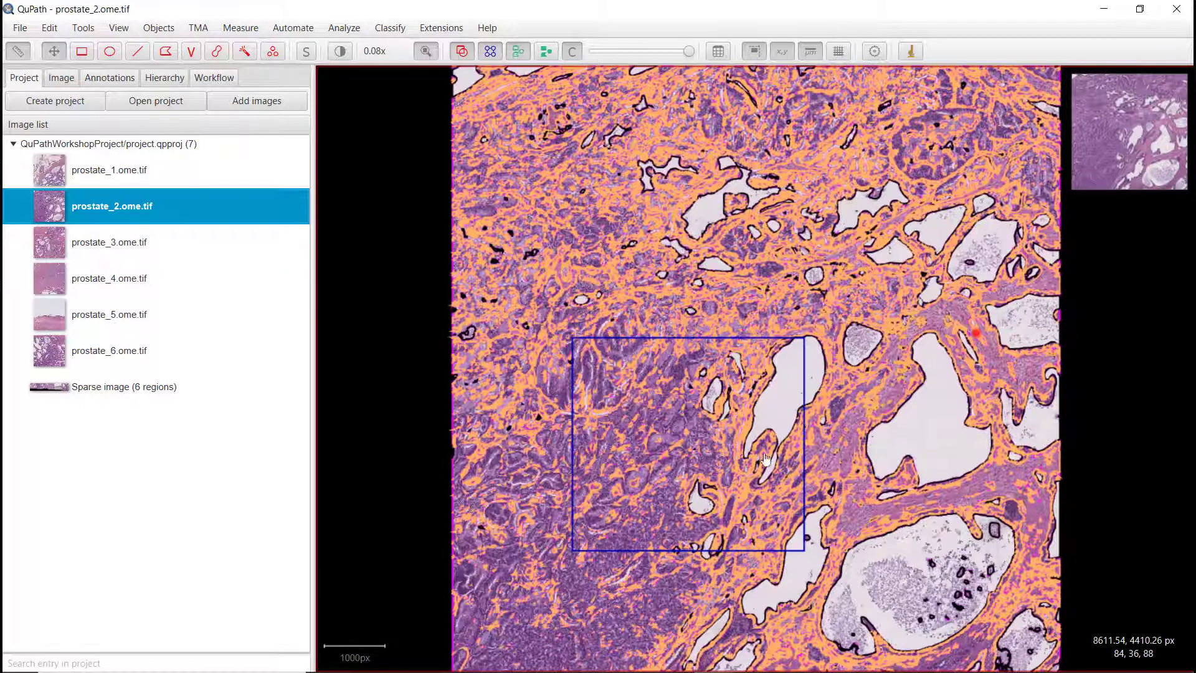
pyautogui.click(126, 81)
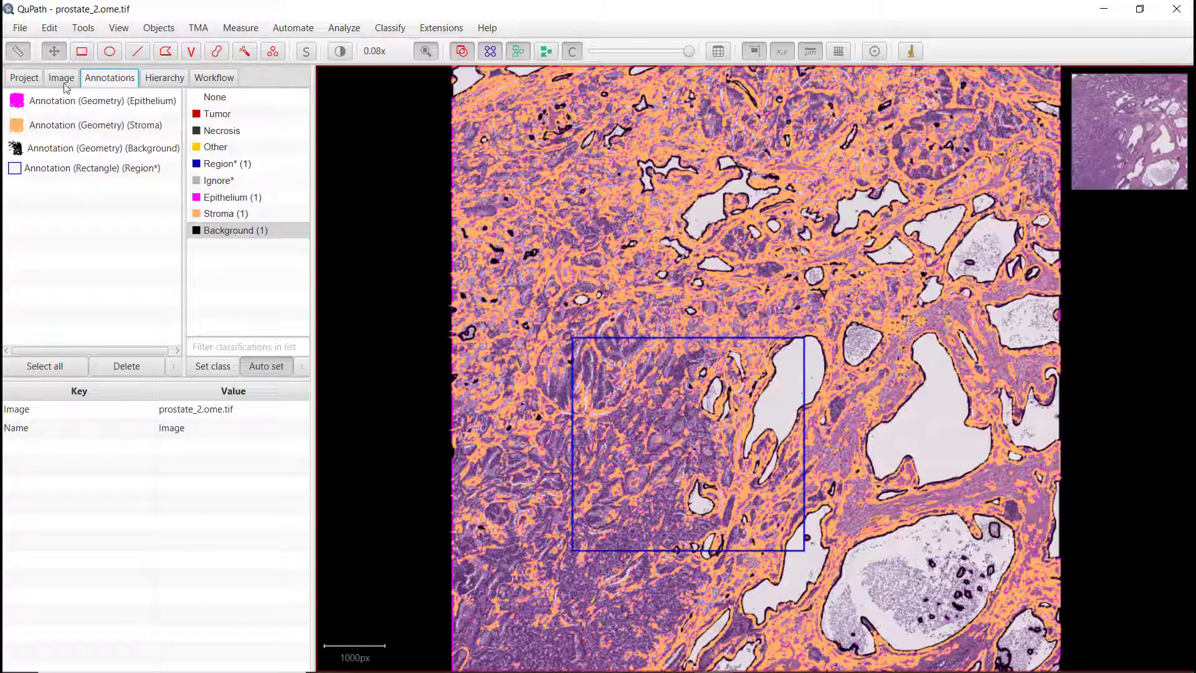
# Step: Open prostate_3.ome.tif, review its annotations, and toggle the annotation fill off and back on
pyautogui.click(32, 76)
pyautogui.click(128, 248)
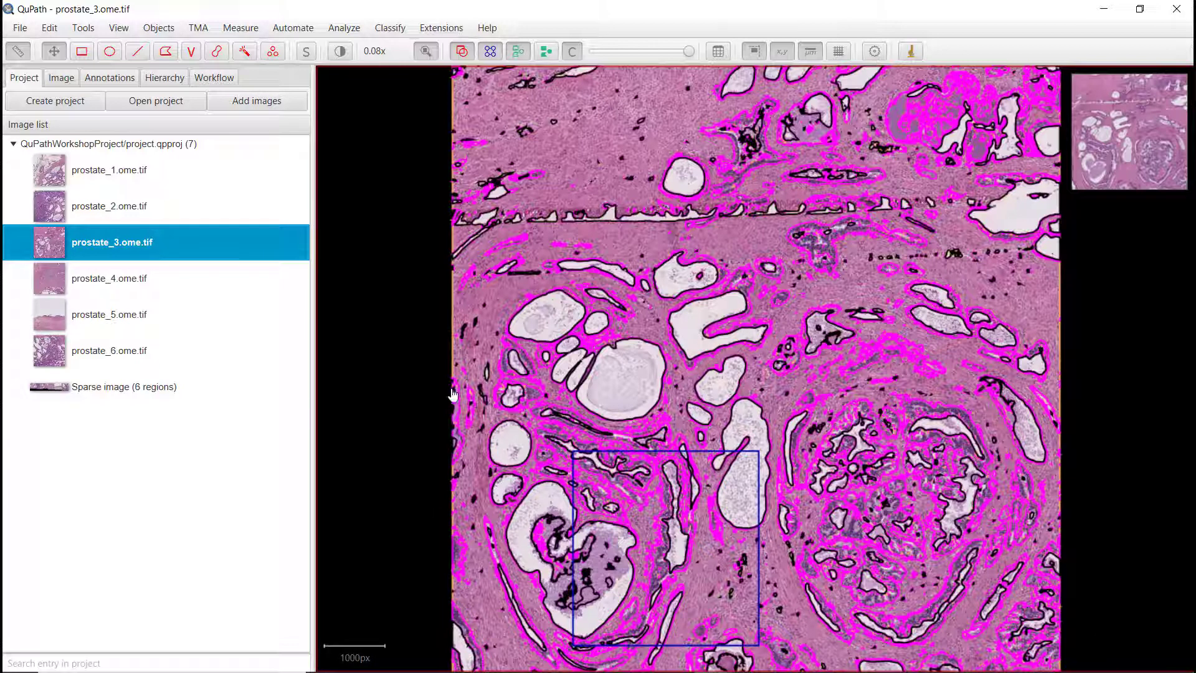
pyautogui.click(106, 79)
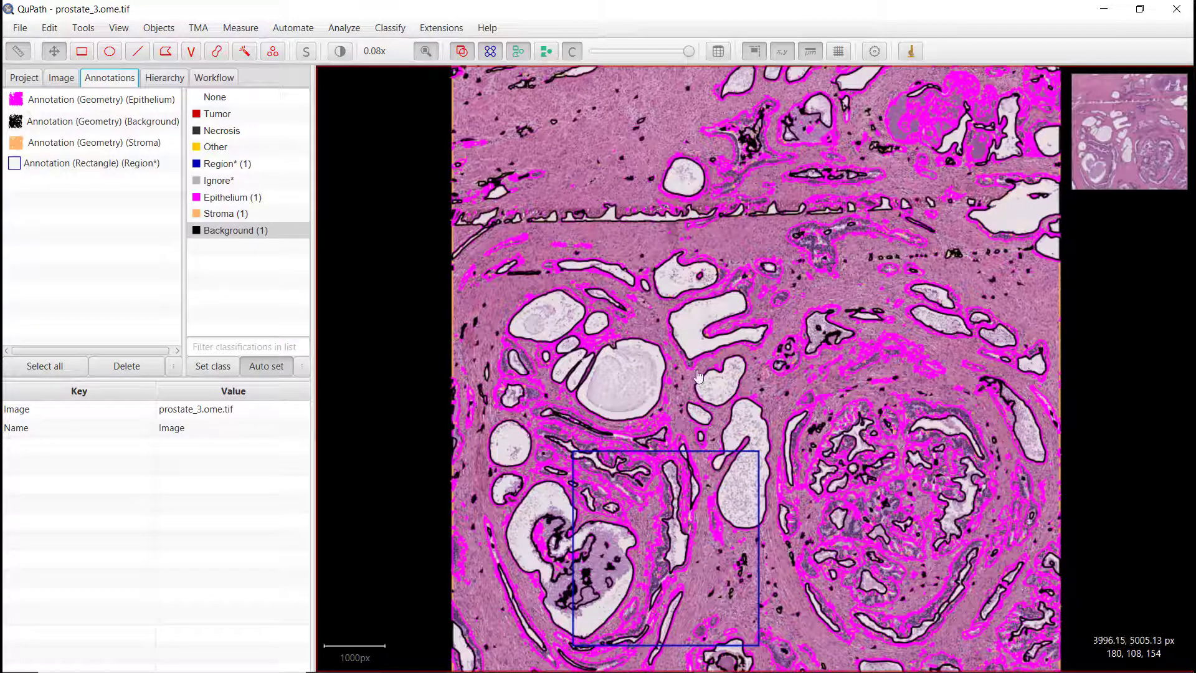
pyautogui.hotkey('shift', 'f')
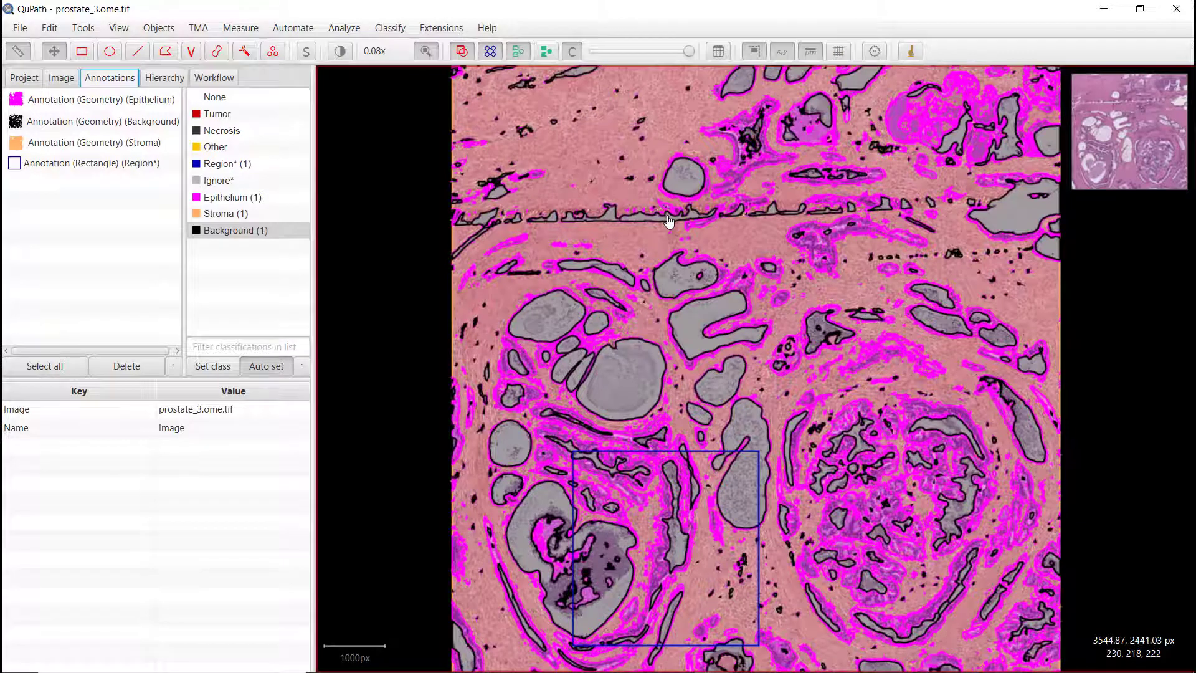
pyautogui.hotkey('shift', 'f')
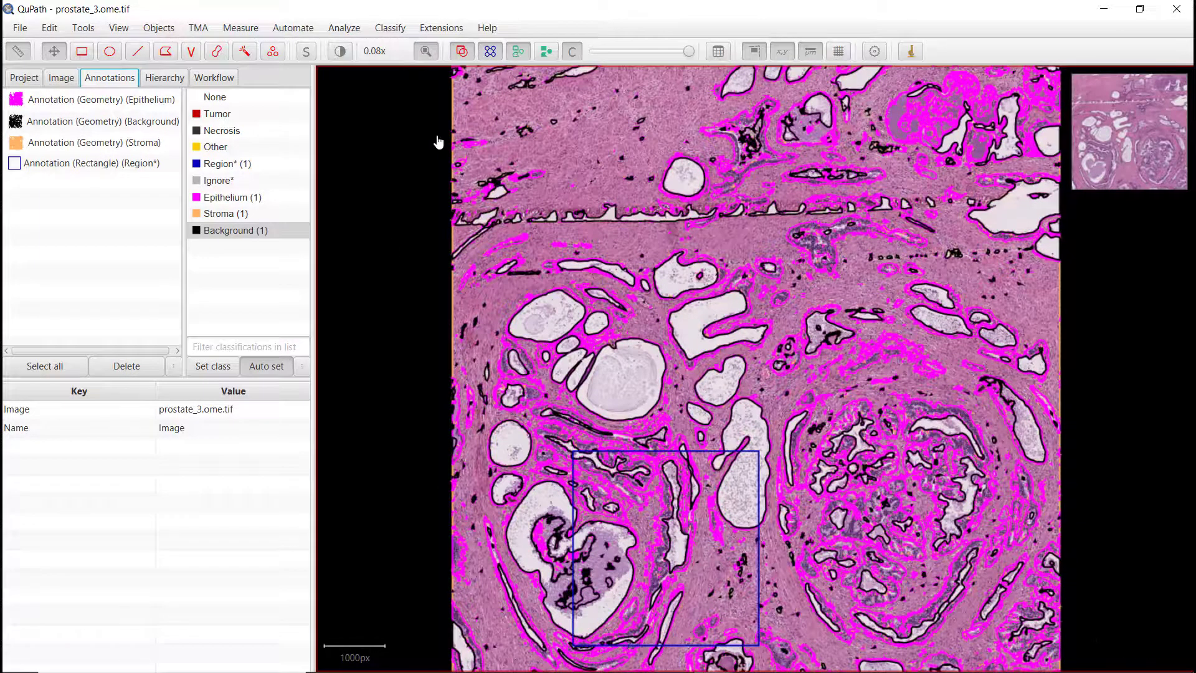
# Step: Zoom in and out on prostate_3 to inspect the Epithelium and Background annotation boundaries
pyautogui.click(426, 53)
pyautogui.scroll(5, 477, 283)
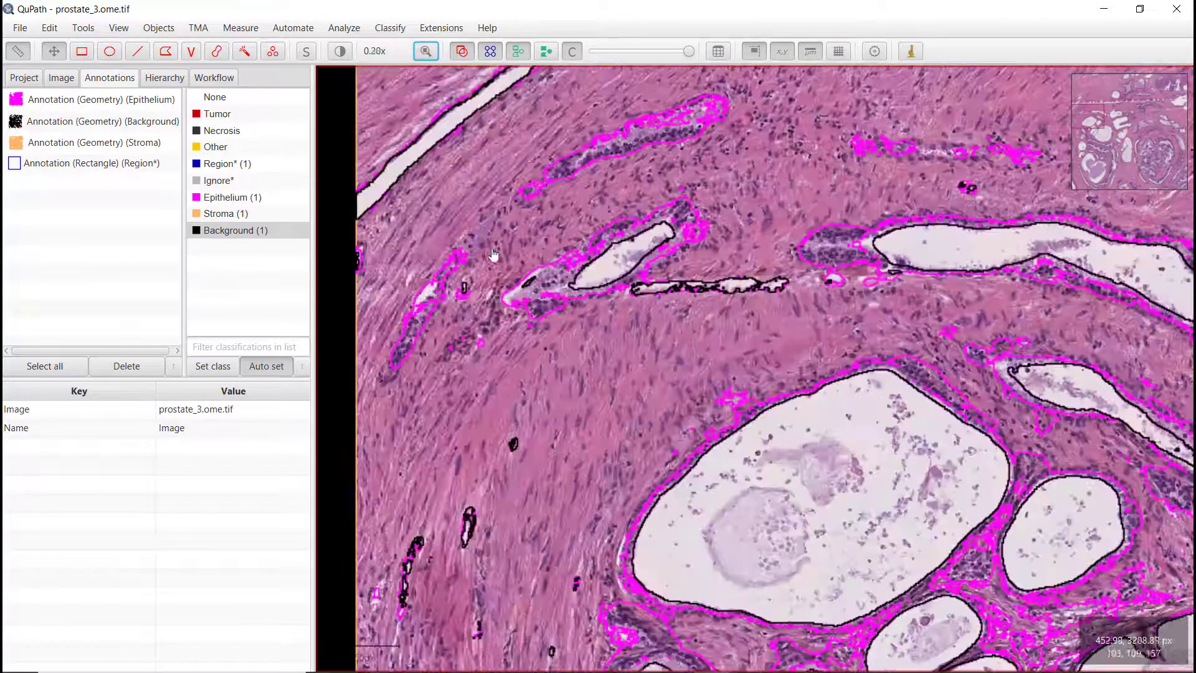
pyautogui.scroll(3, 553, 269)
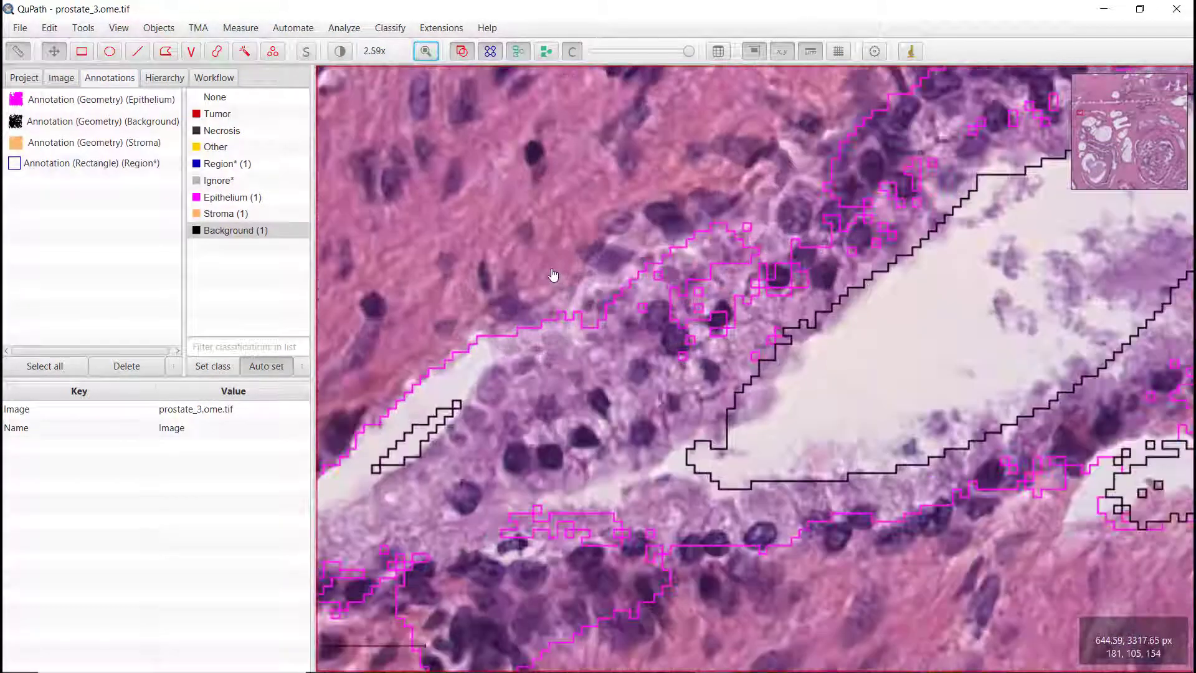
pyautogui.scroll(-3, 553, 269)
pyautogui.scroll(-3, 553, 274)
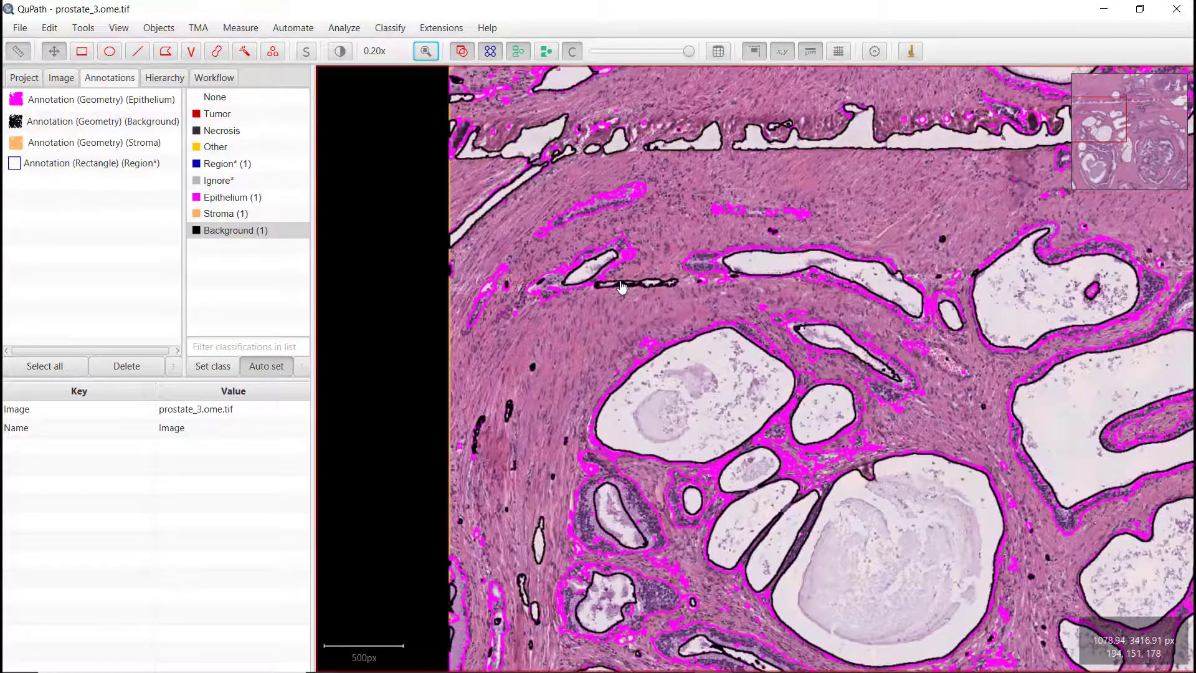
pyautogui.scroll(-2, 626, 317)
pyautogui.scroll(-2, 701, 269)
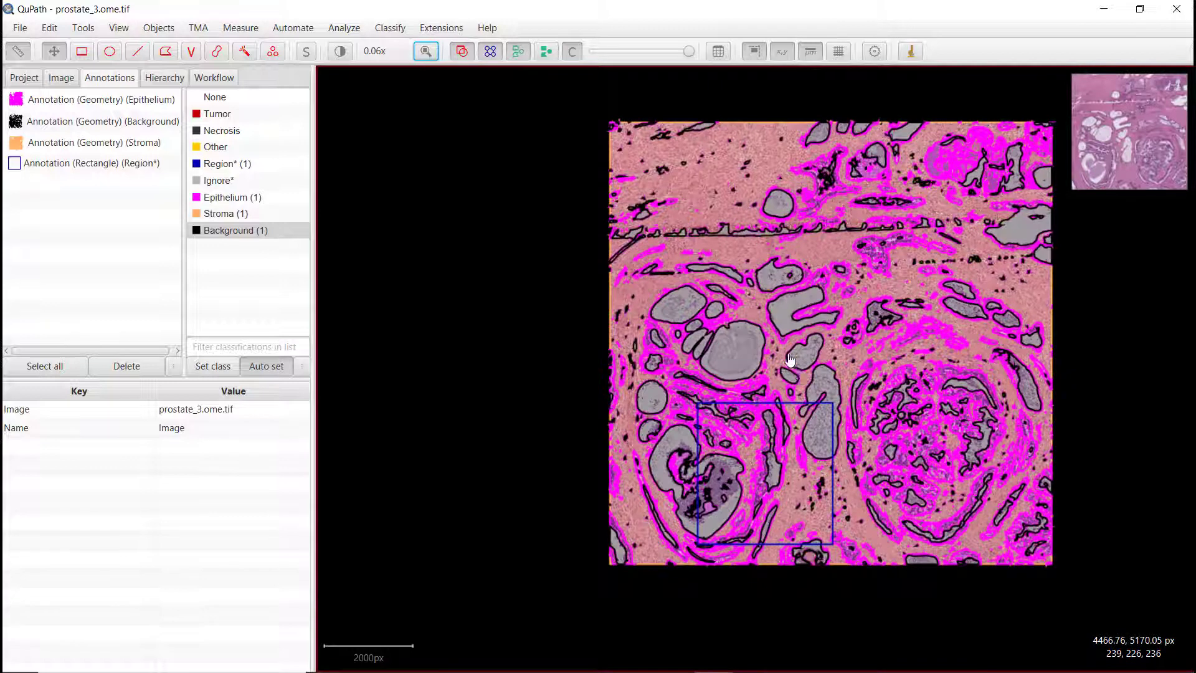
pyautogui.click(119, 28)
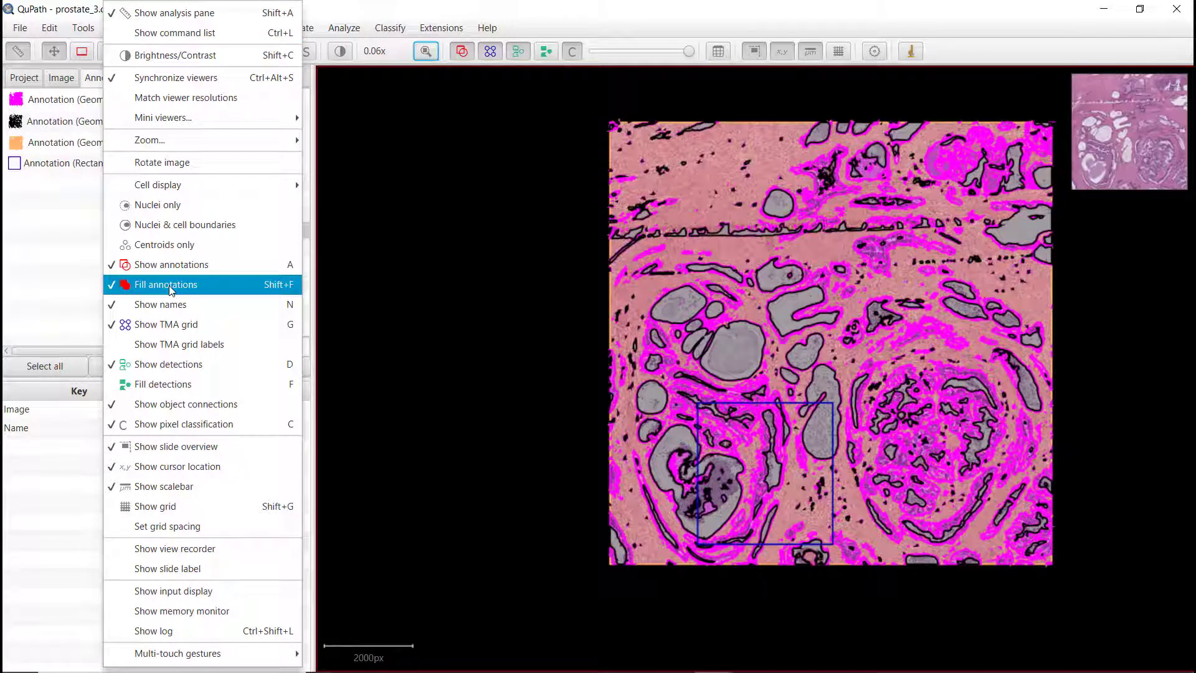
pyautogui.press('Escape')
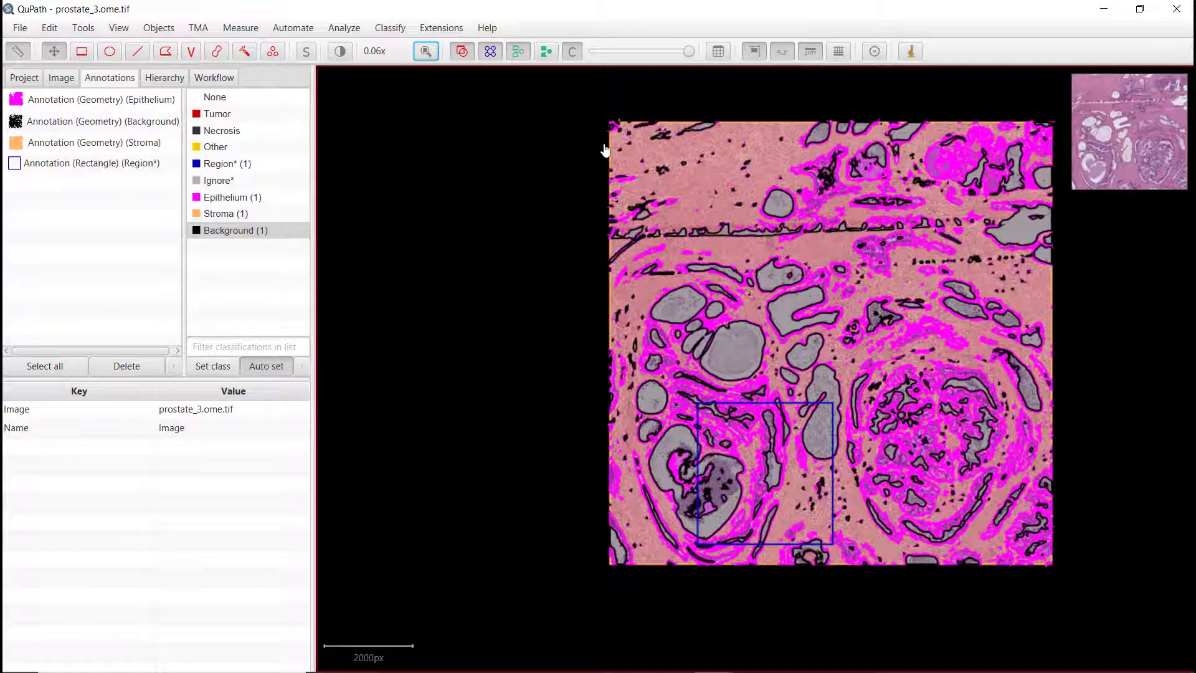
# Step: Show the annotation measurements table for prostate_3 and close it
pyautogui.click(718, 53)
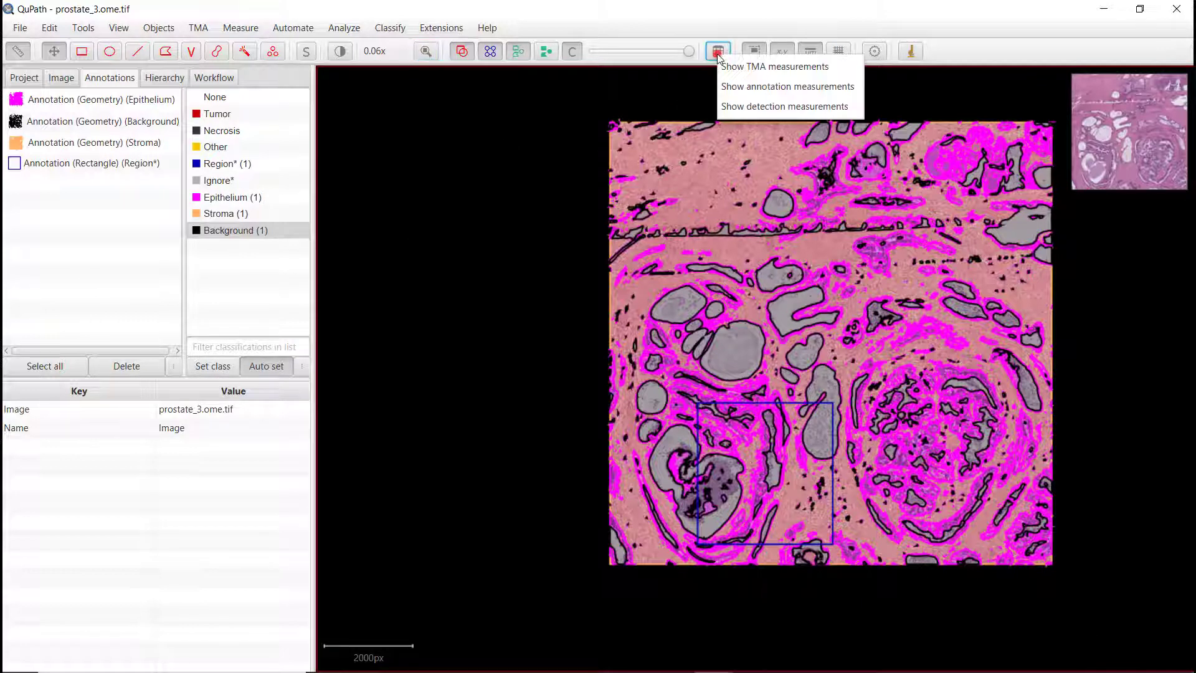
pyautogui.click(751, 88)
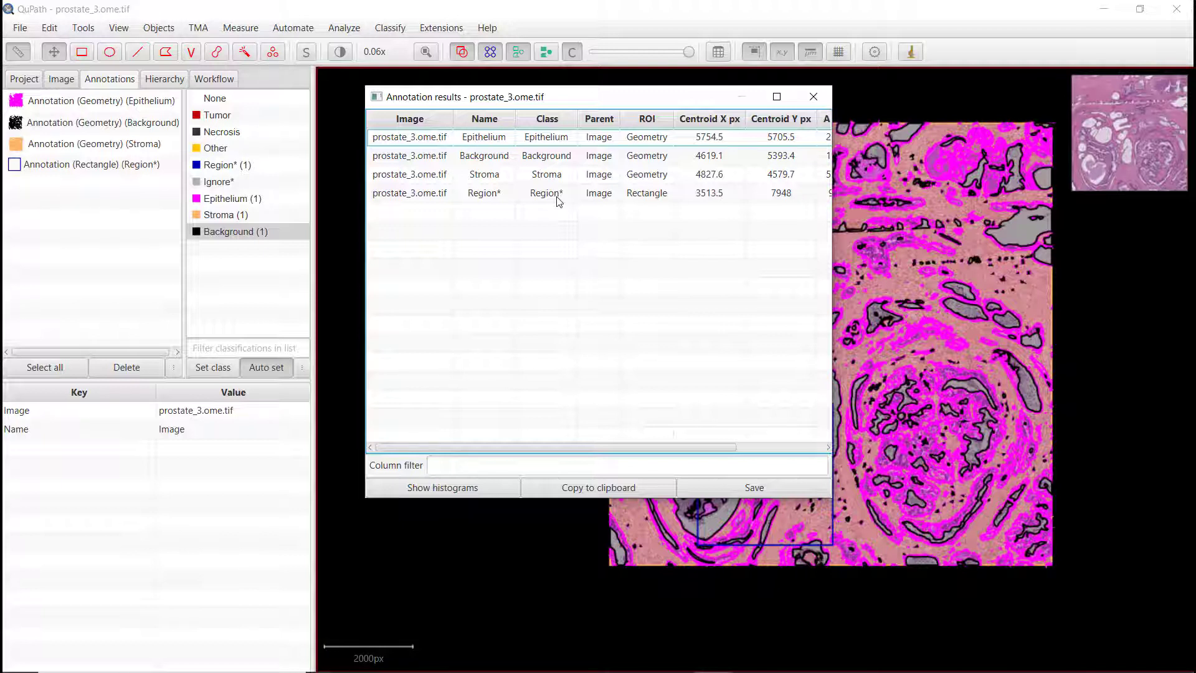
pyautogui.click(814, 99)
# Step: Open the Export measurements command and select images prostate_1.ome.tif through prostate_6.ome.tif, excluding the Sparse image
pyautogui.scroll(1, 880, 308)
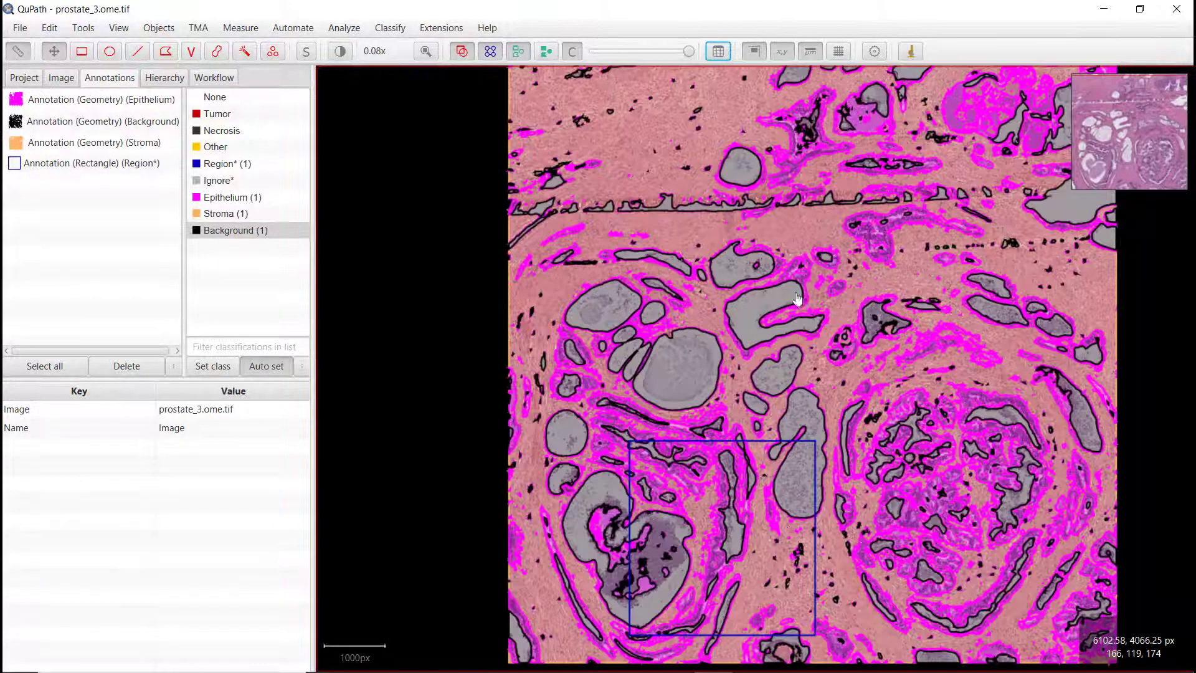
pyautogui.hotkey('ctrl', 'l')
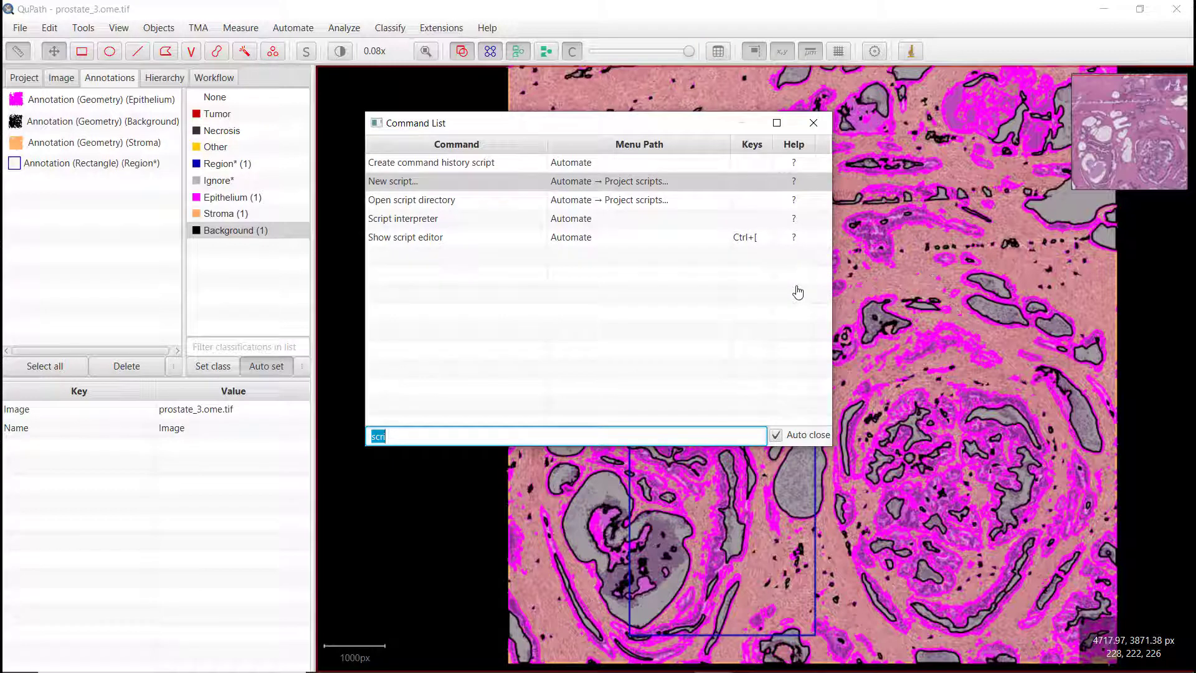
pyautogui.write('export')
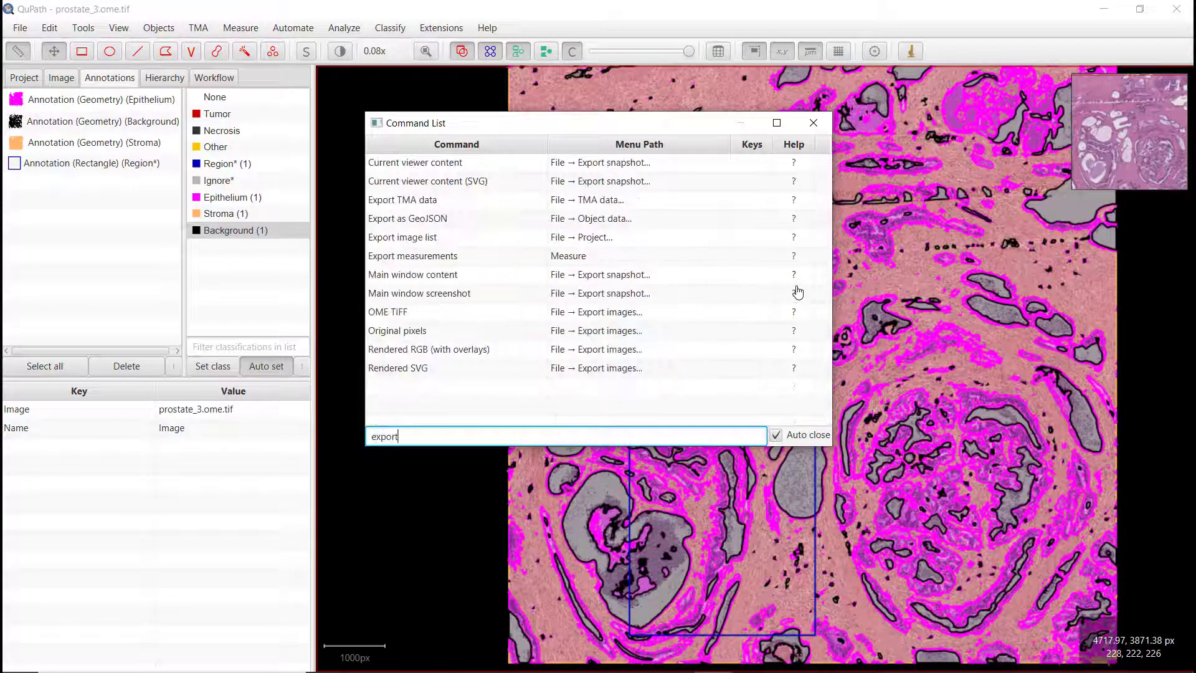
pyautogui.doubleClick(436, 258)
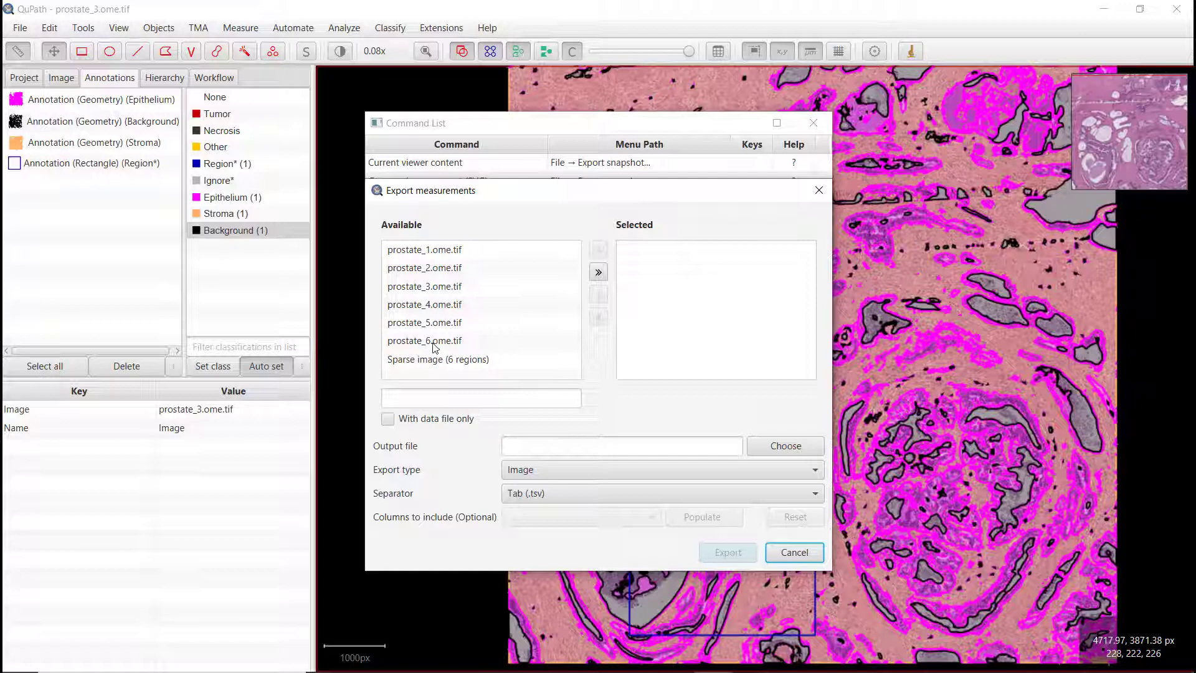
pyautogui.click(597, 272)
pyautogui.click(710, 360)
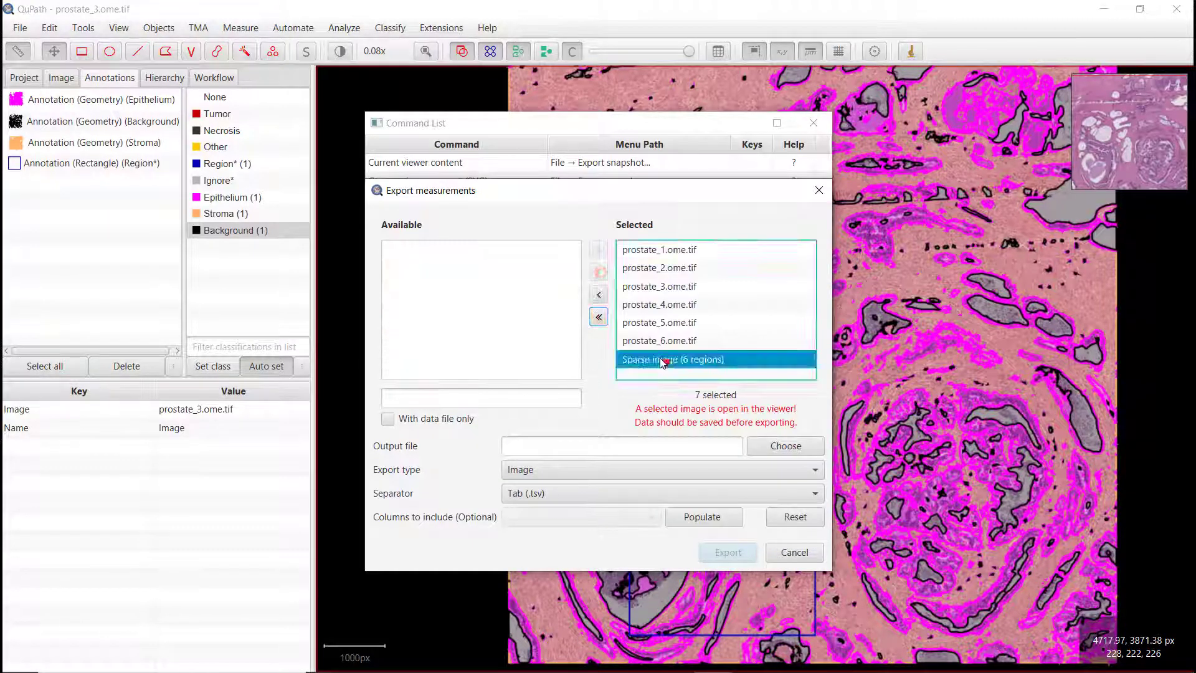
pyautogui.click(603, 302)
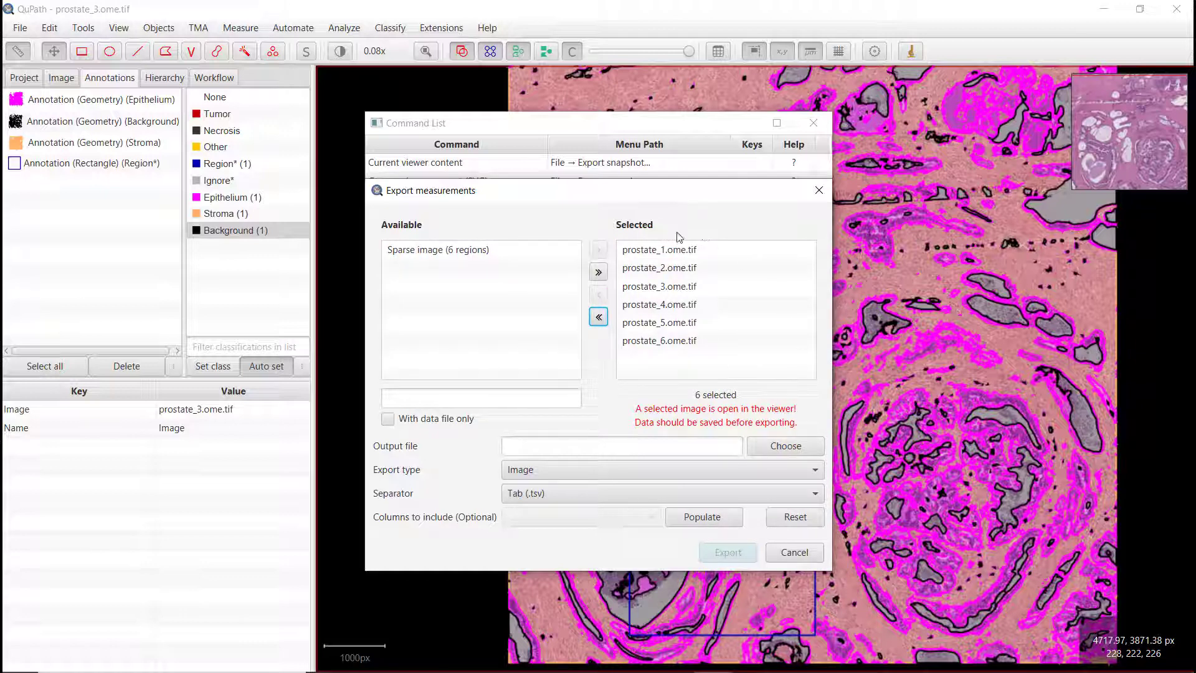
# Step: Set the export type to Annotations and keep the Tab (.tsv) separator
pyautogui.click(566, 474)
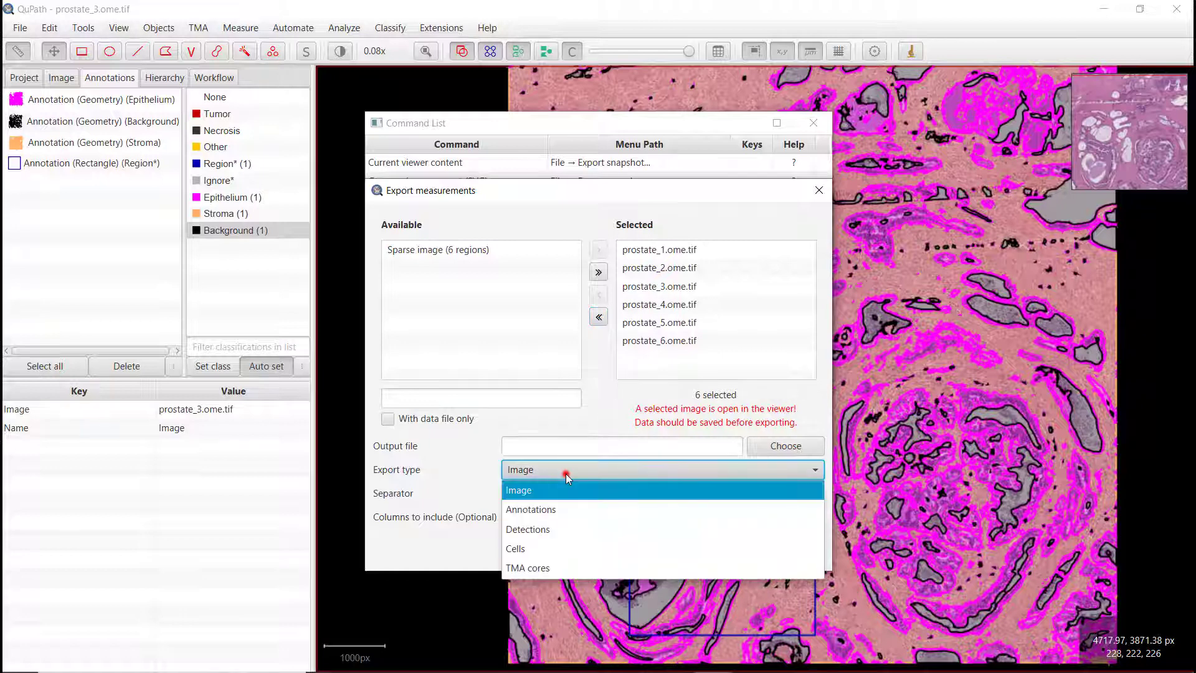
pyautogui.click(537, 516)
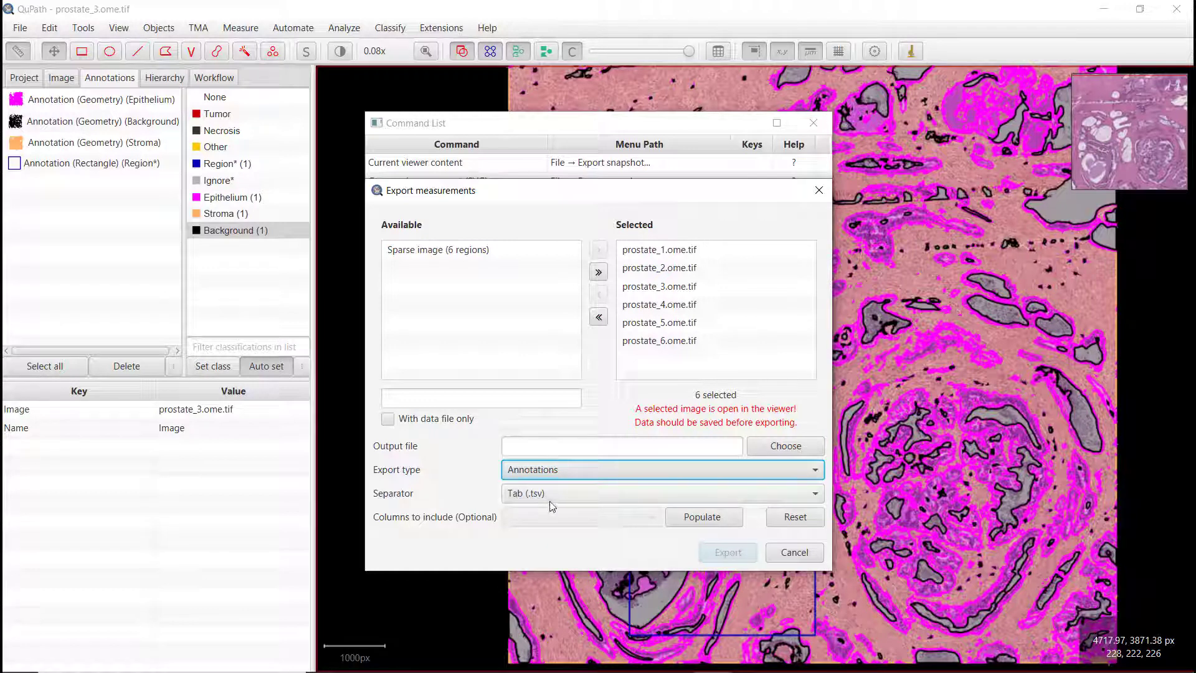
pyautogui.click(518, 494)
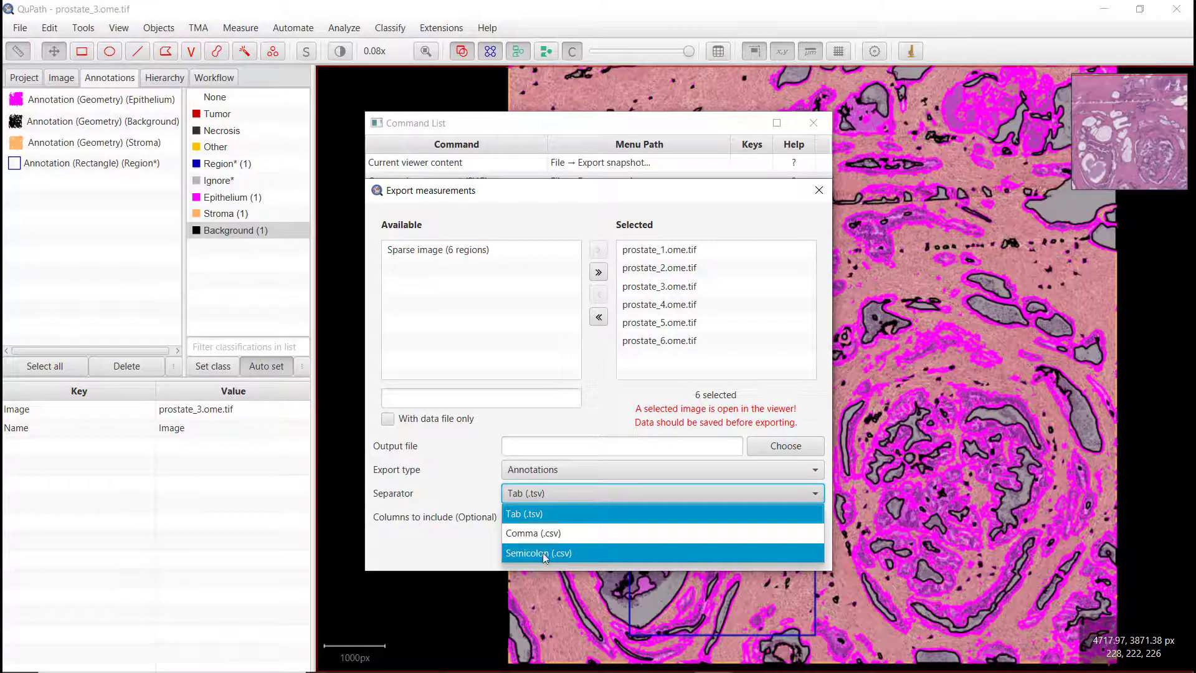
pyautogui.click(527, 518)
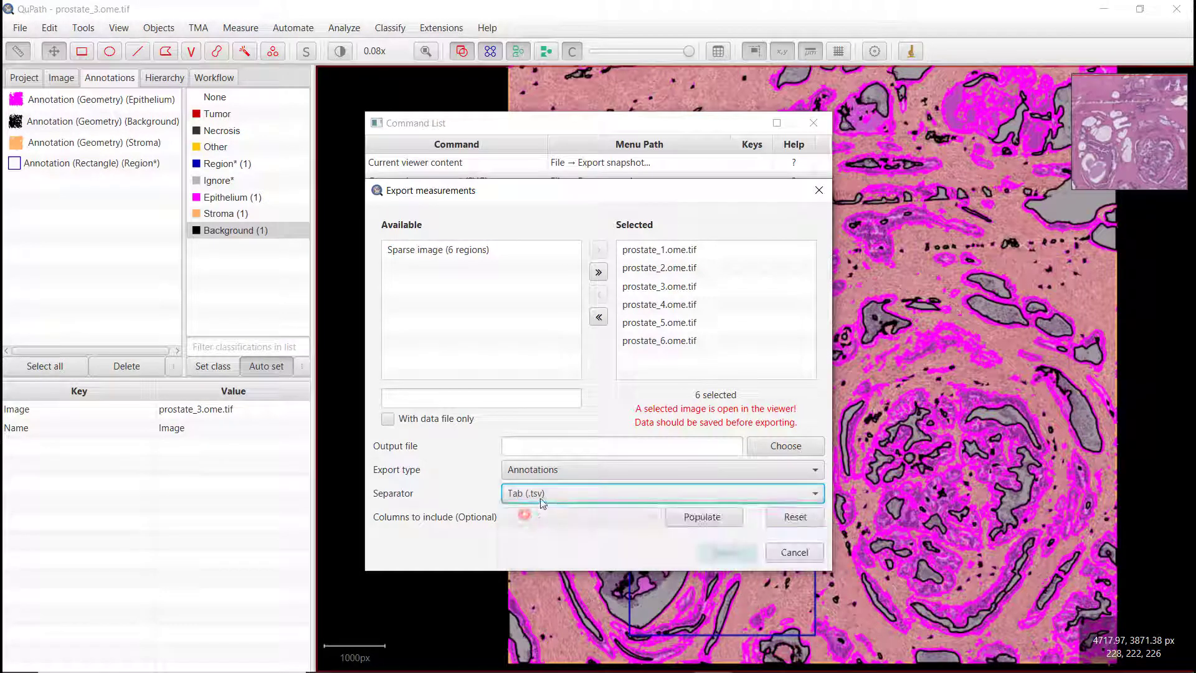
# Step: Choose measurements.tsv on the Desktop as the output file and export the annotation measurements
pyautogui.click(551, 449)
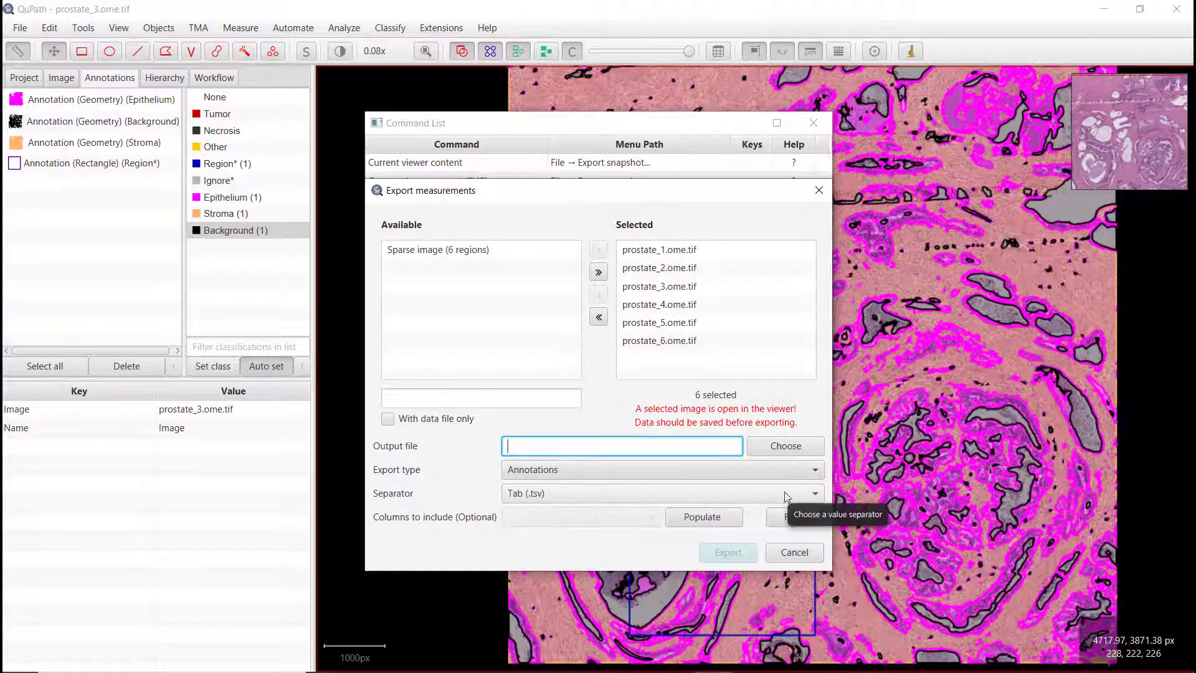
pyautogui.click(767, 445)
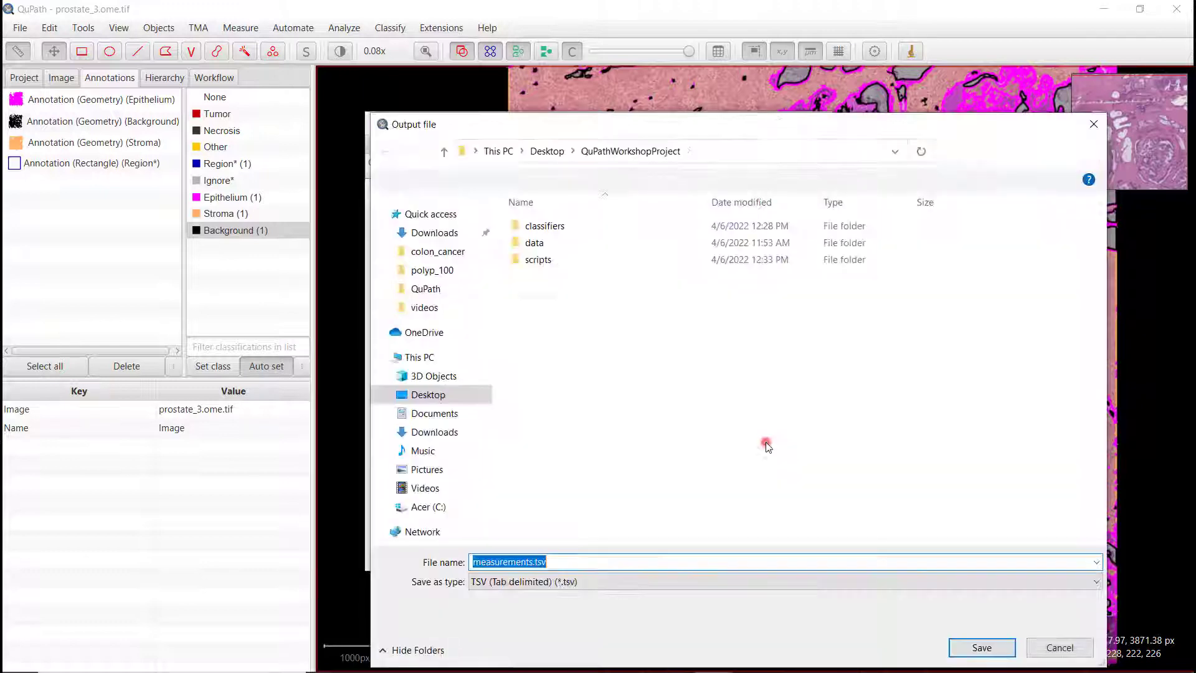
pyautogui.click(549, 150)
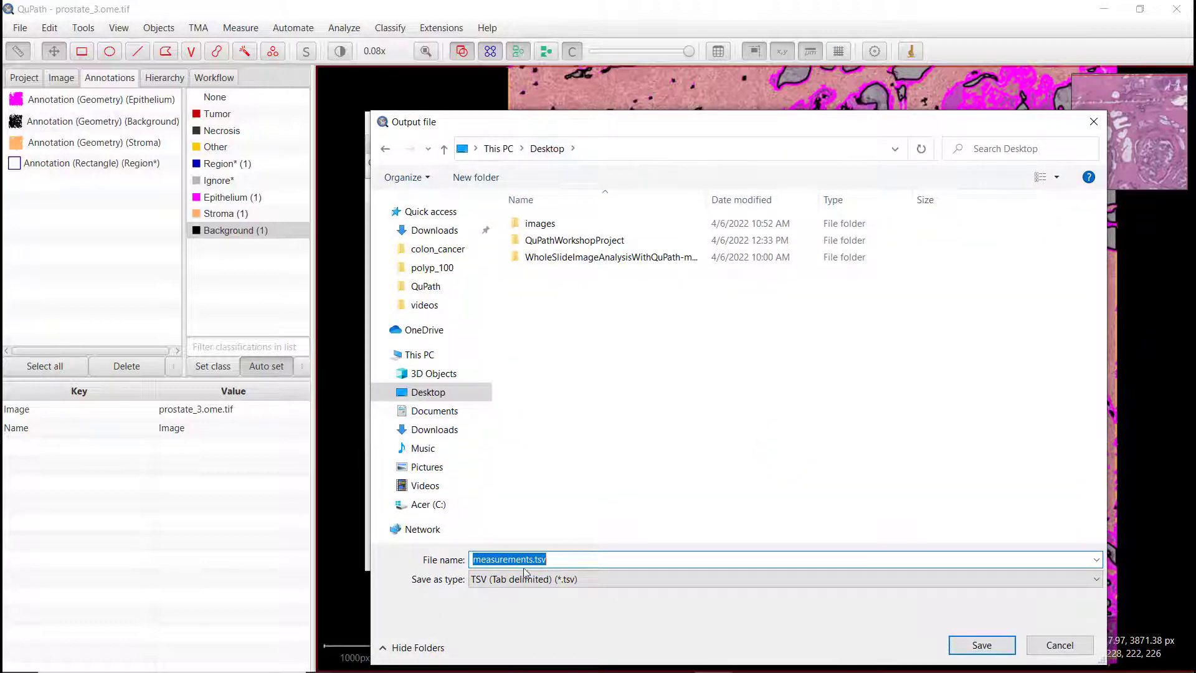
pyautogui.click(969, 644)
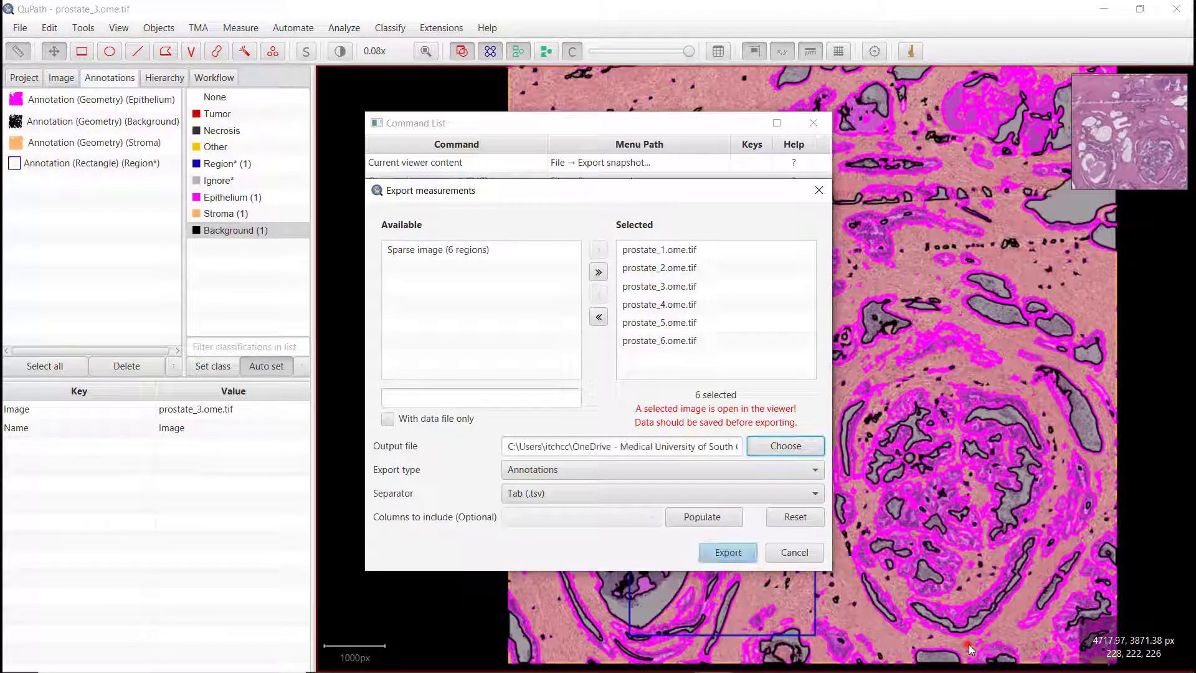
pyautogui.click(732, 554)
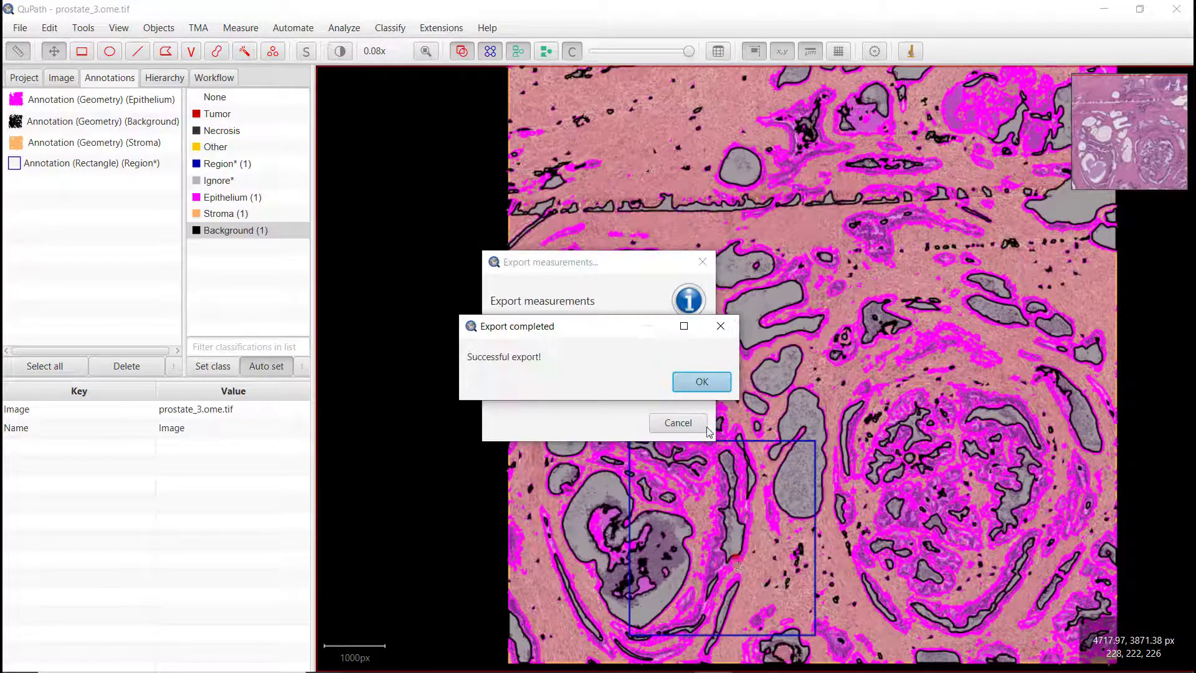
pyautogui.click(710, 390)
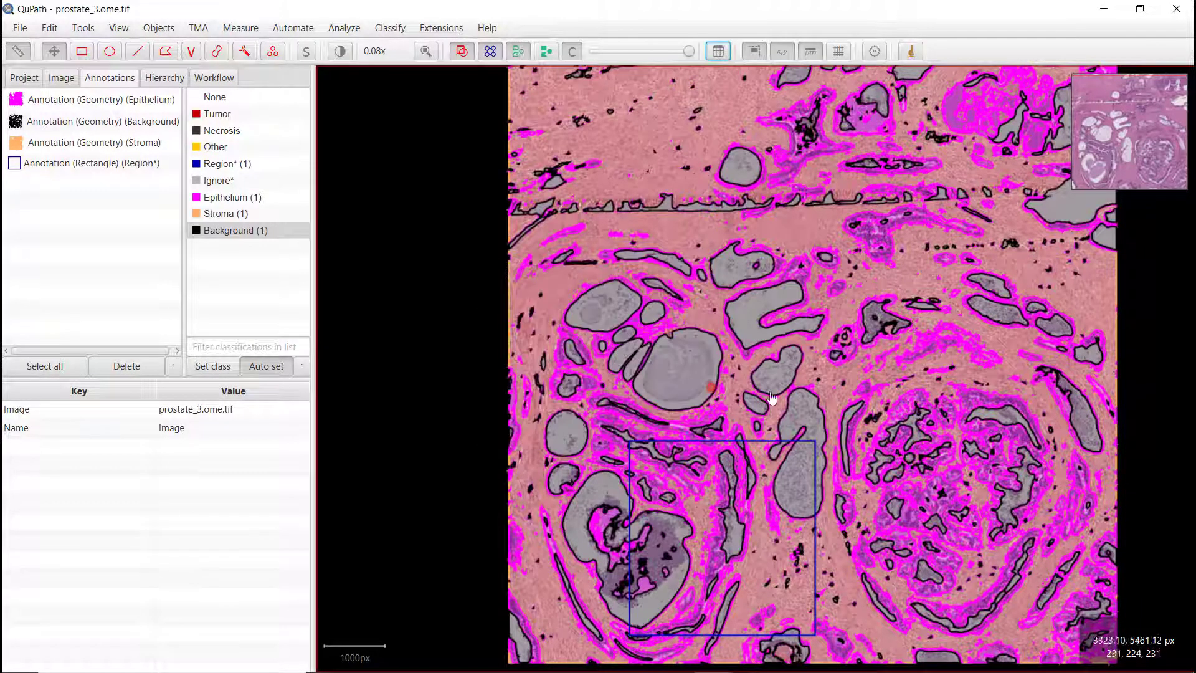
pyautogui.click(1098, 13)
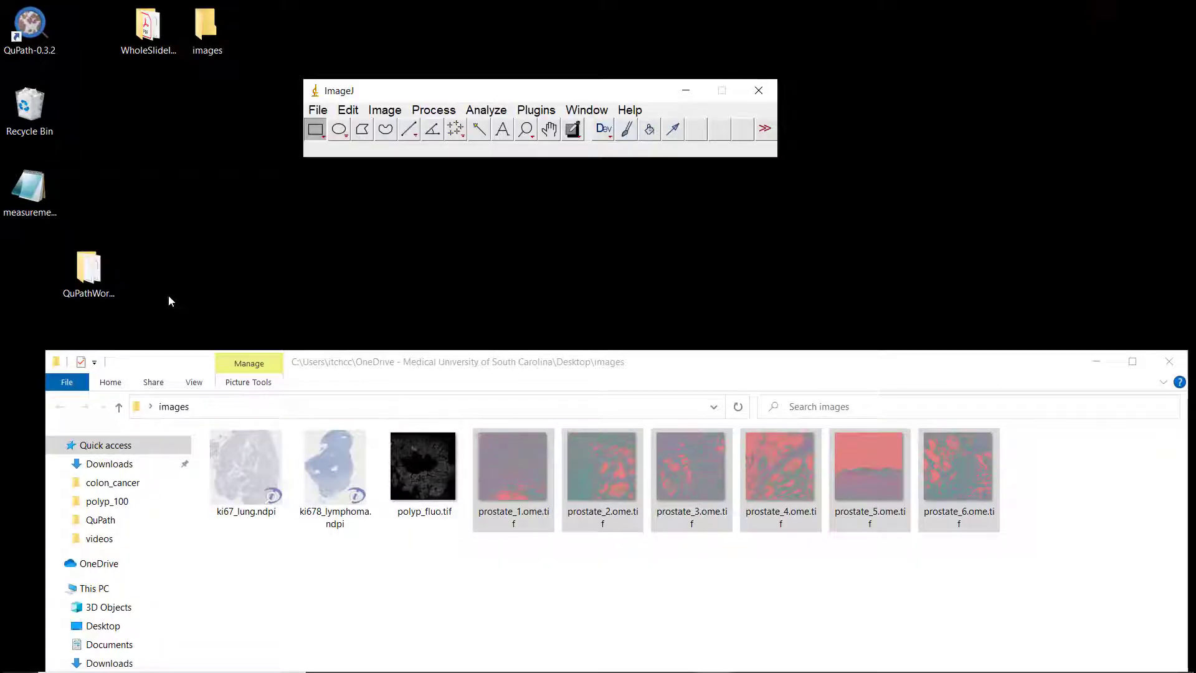
pyautogui.click(37, 195)
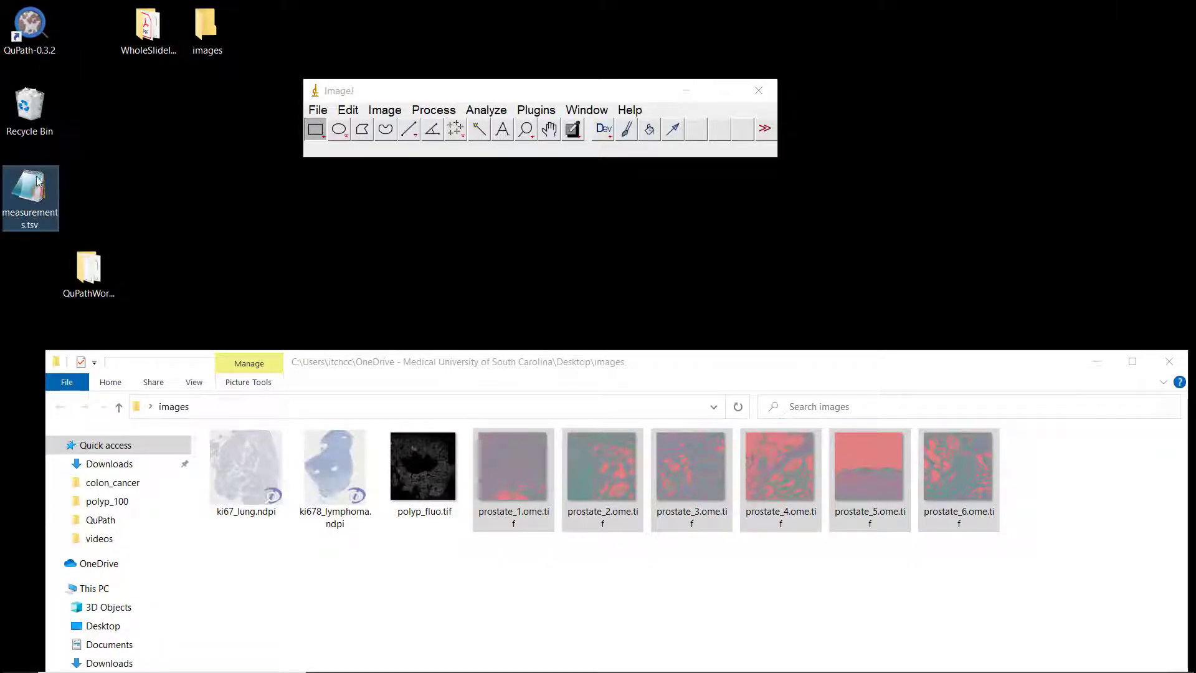
pyautogui.rightClick(36, 193)
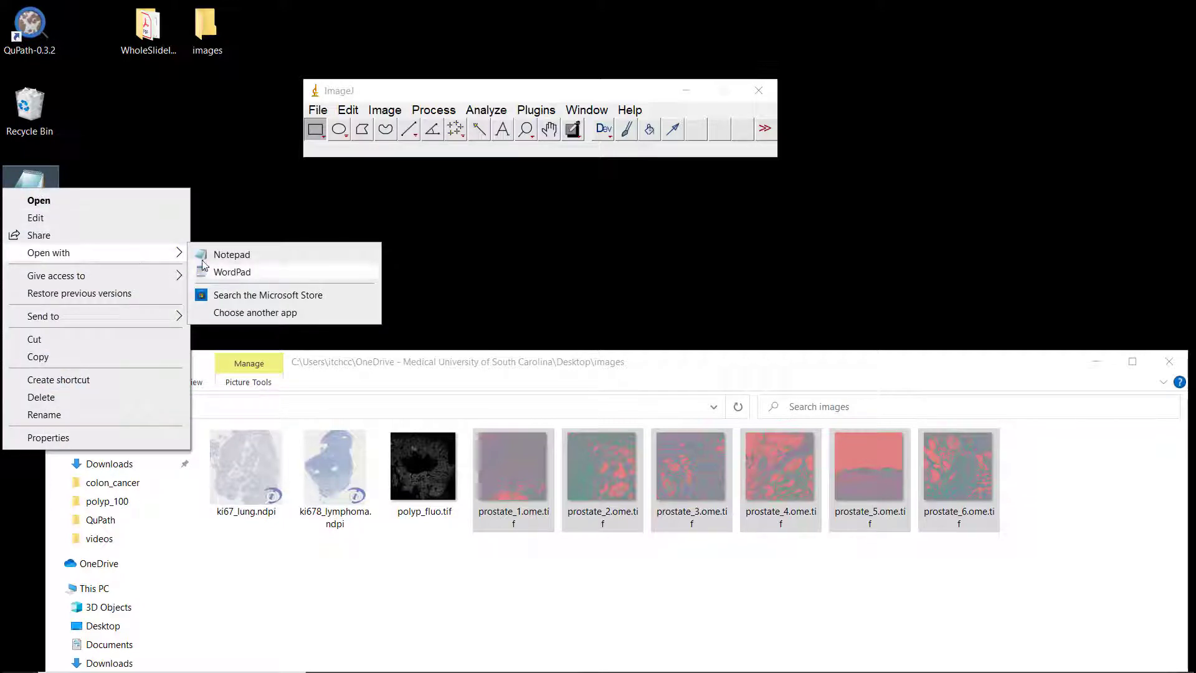
pyautogui.click(230, 224)
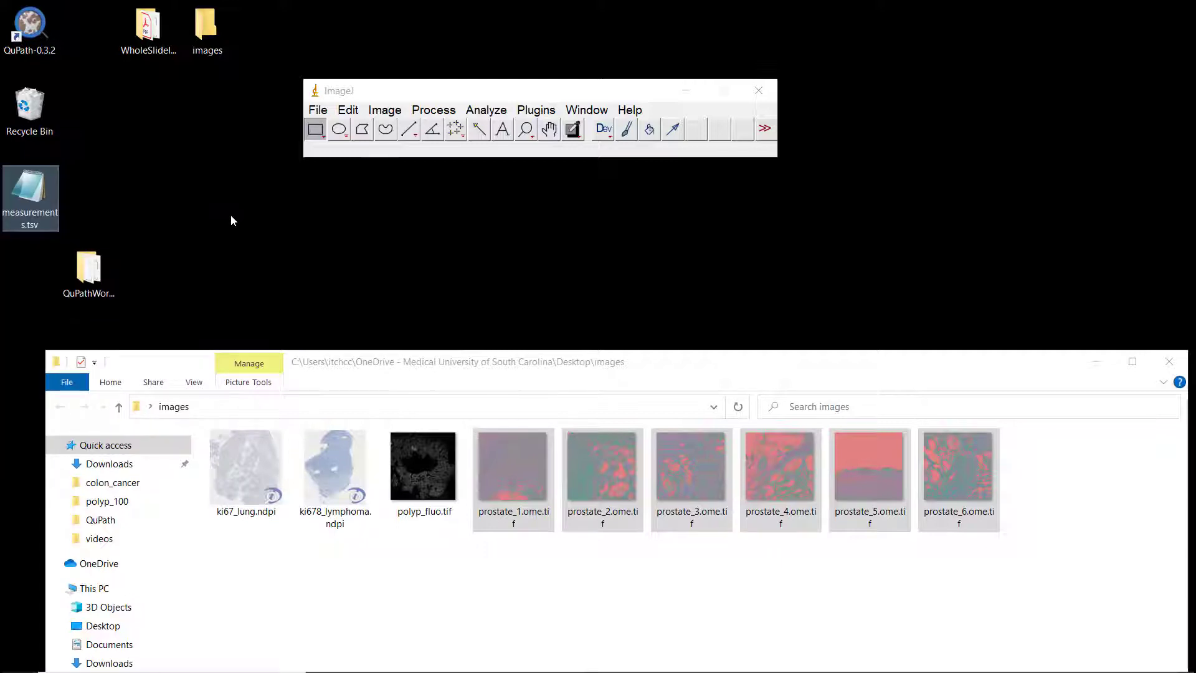
# Step: Switch to LibreOffice Calc by launching it from the Start search
pyautogui.press('super')
pyautogui.write('li')
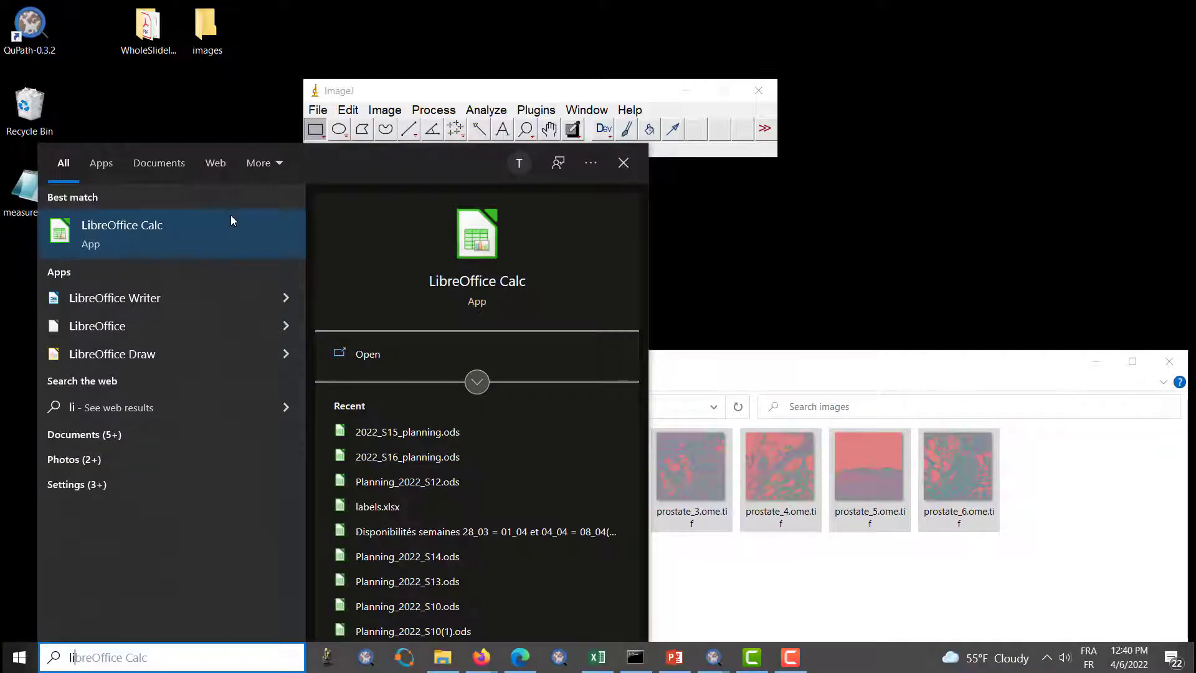
pyautogui.click(156, 223)
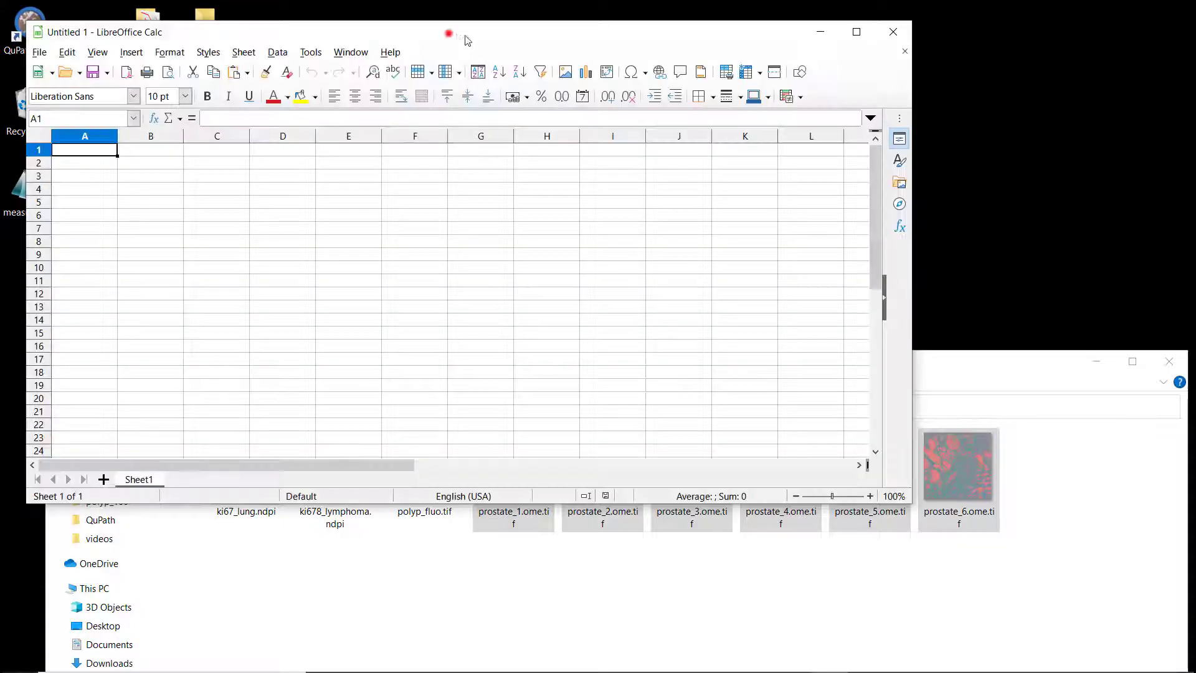
# Step: Open measurements.tsv from the Desktop in the spreadsheet
pyautogui.moveTo(450, 36); pyautogui.dragTo(565, 45)
pyautogui.click(156, 62)
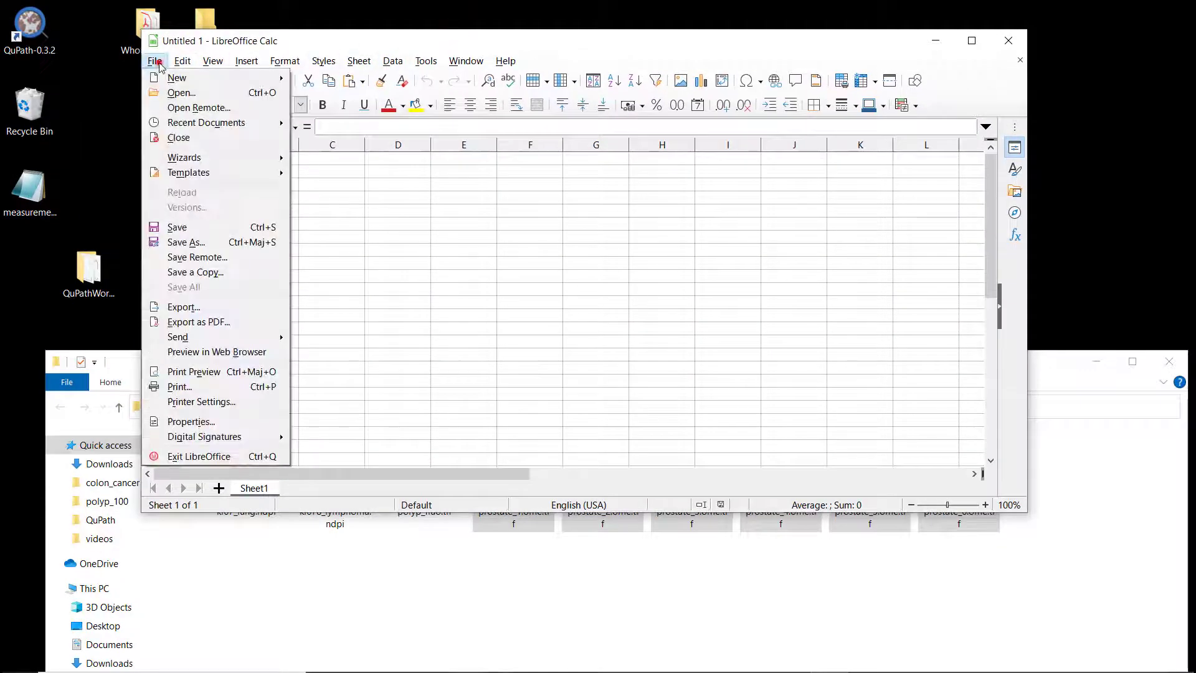
pyautogui.click(181, 93)
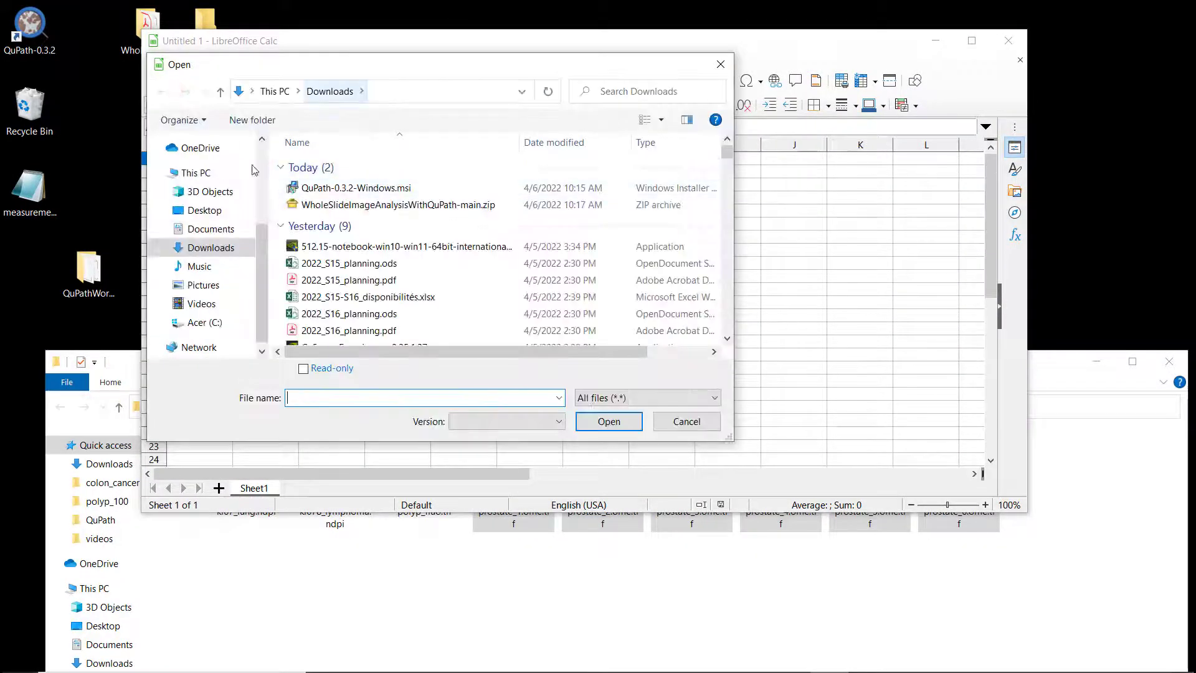
pyautogui.click(216, 208)
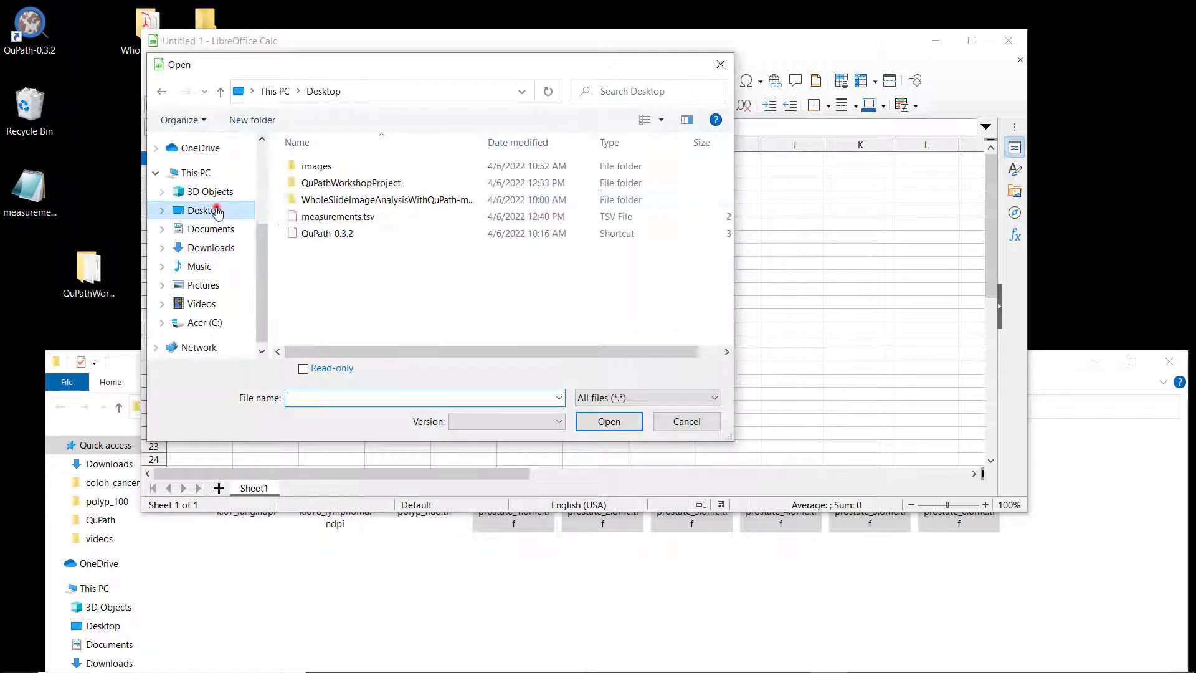
pyautogui.click(344, 216)
pyautogui.click(613, 421)
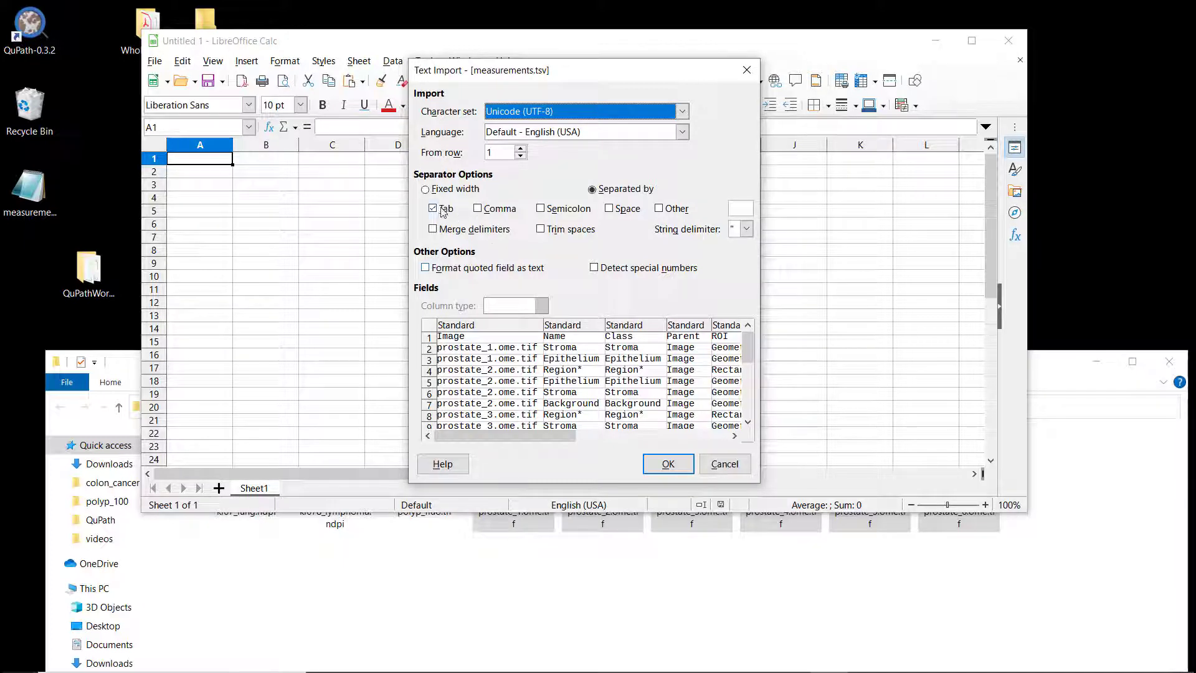
# Step: Confirm the text import with Tab as the only separator
pyautogui.click(476, 209)
pyautogui.click(444, 209)
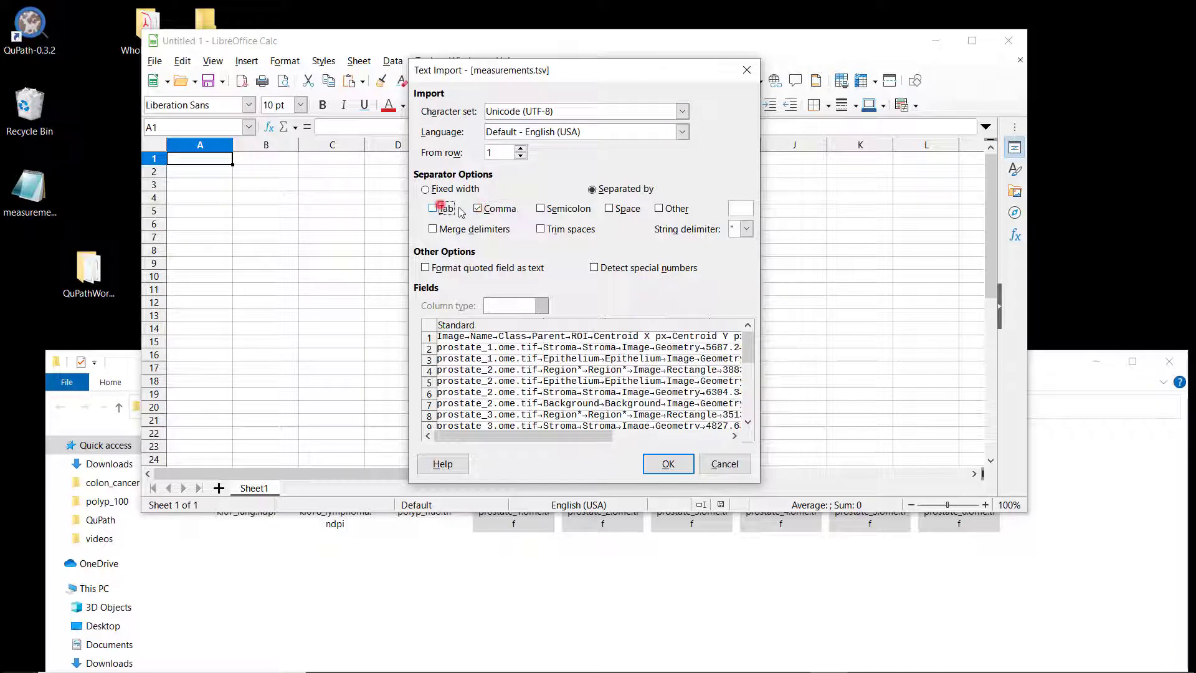
pyautogui.click(443, 209)
pyautogui.click(478, 209)
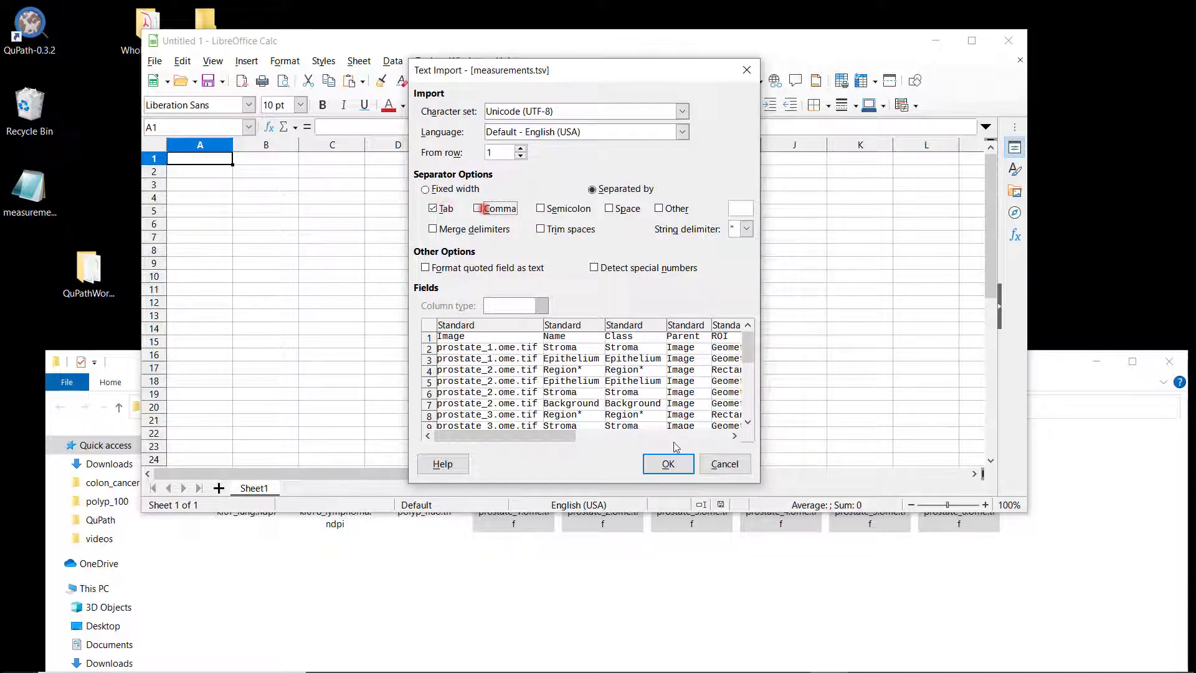
pyautogui.click(672, 463)
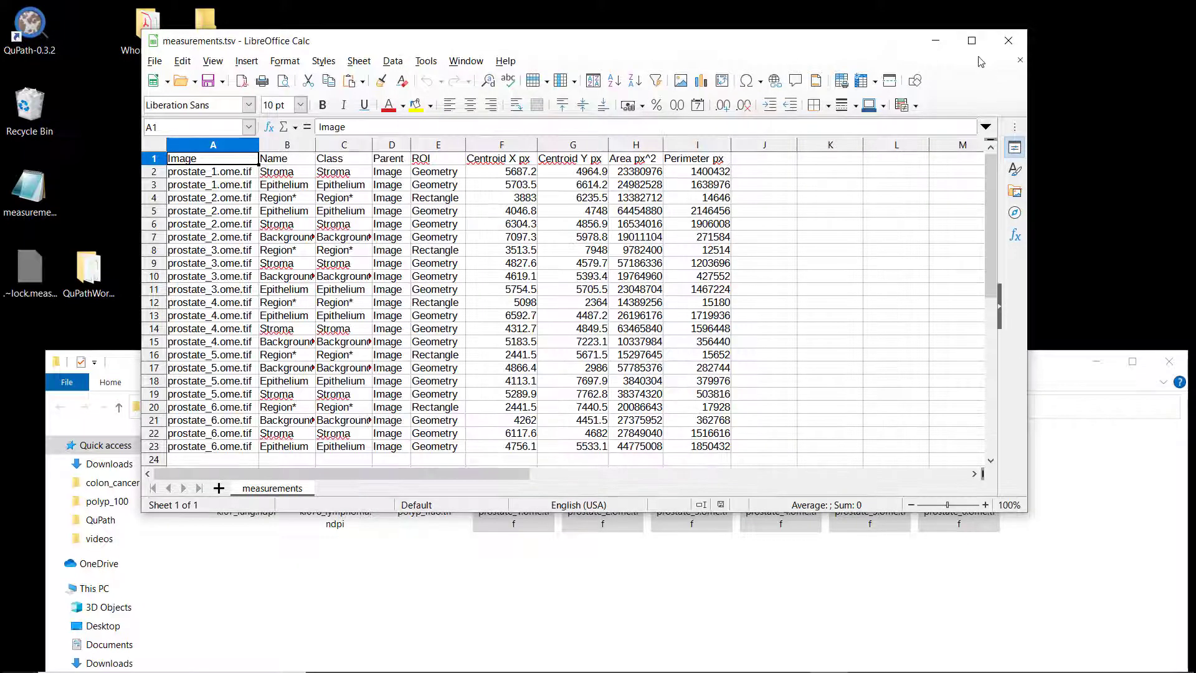
# Step: Maximize the spreadsheet window and select the first Area px^2 value in cell H2
pyautogui.click(970, 41)
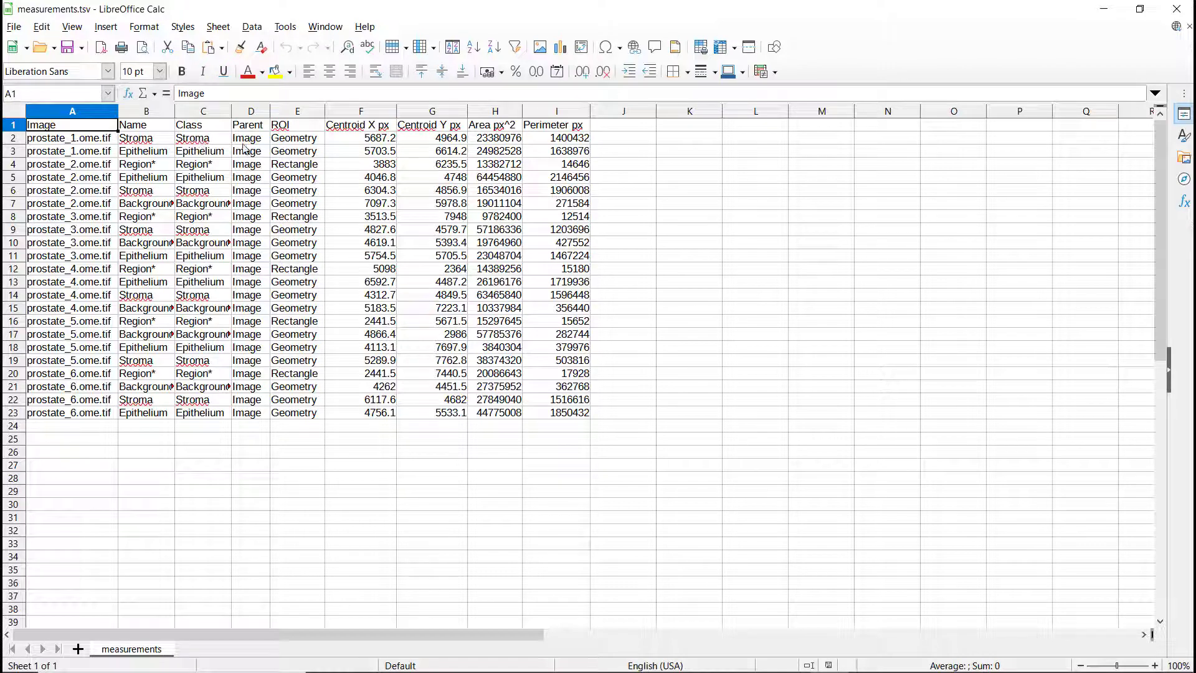
pyautogui.click(503, 138)
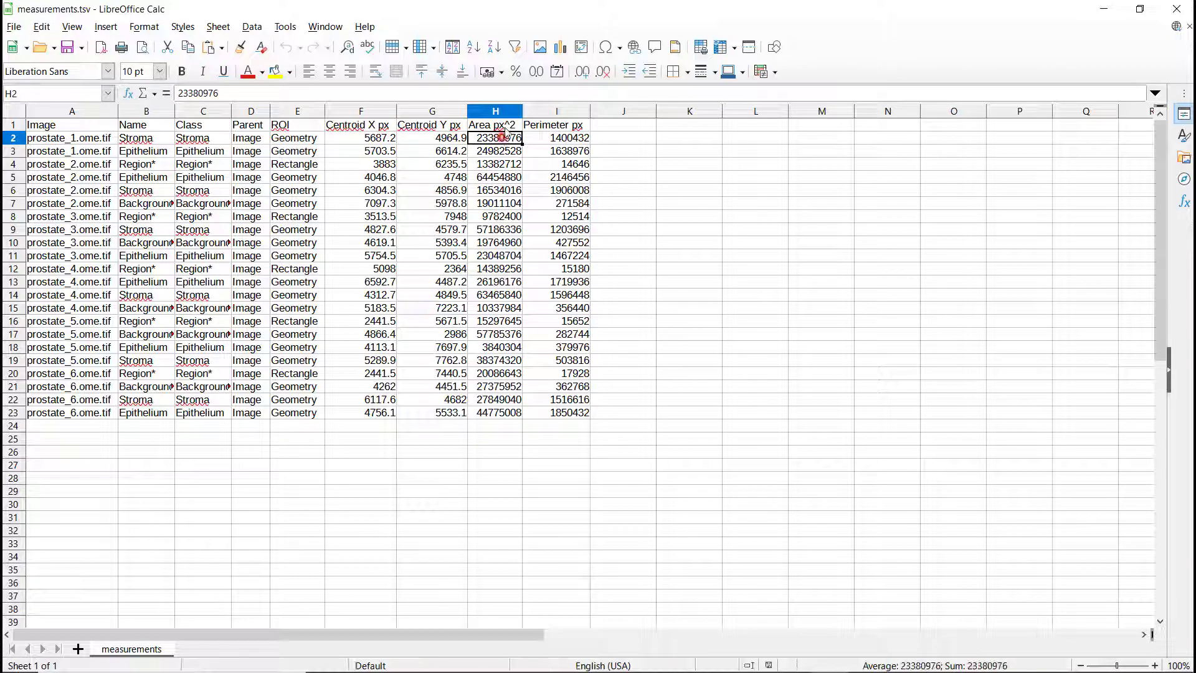